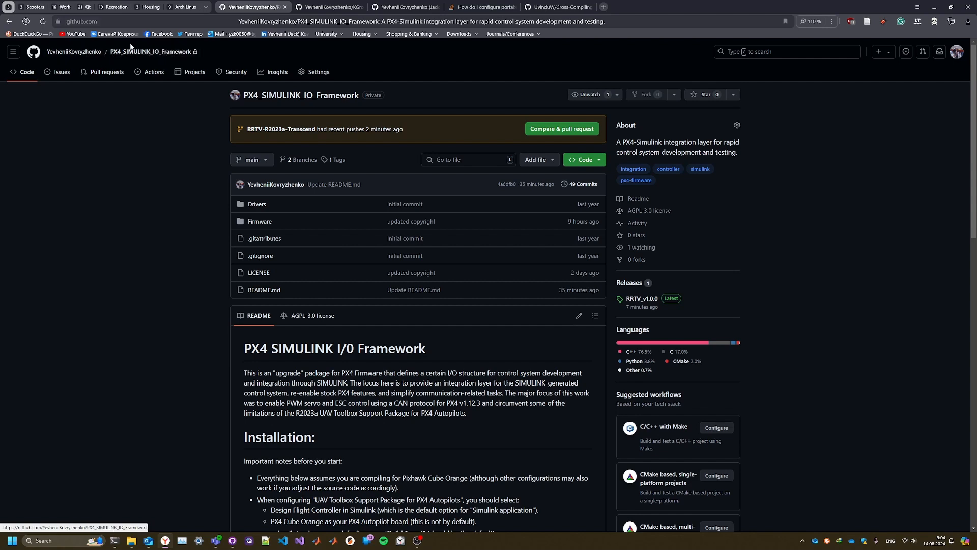
Step: Display and select the full web address of the PX4_SIMULINK_IO_Framework repository
click(130, 23)
click(149, 23)
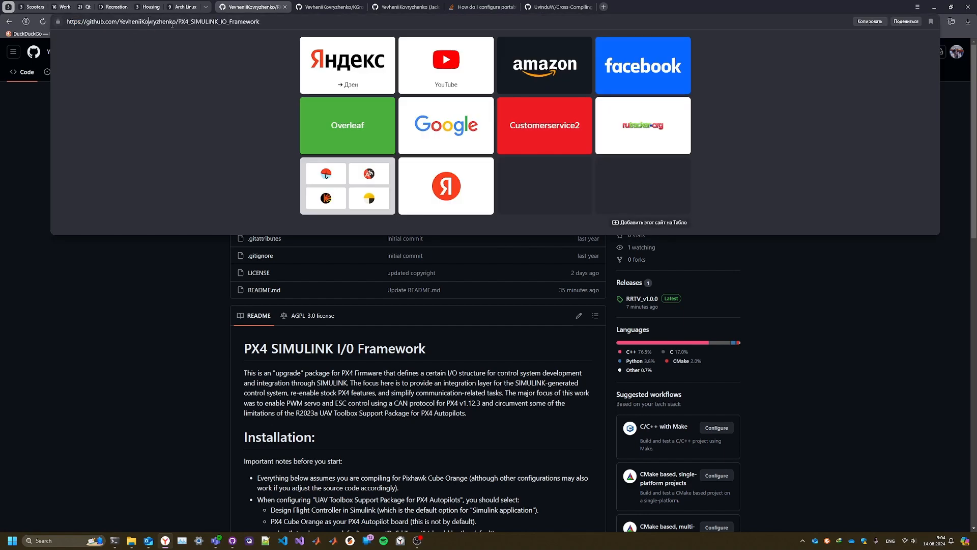
drag(279, 22, 67, 25)
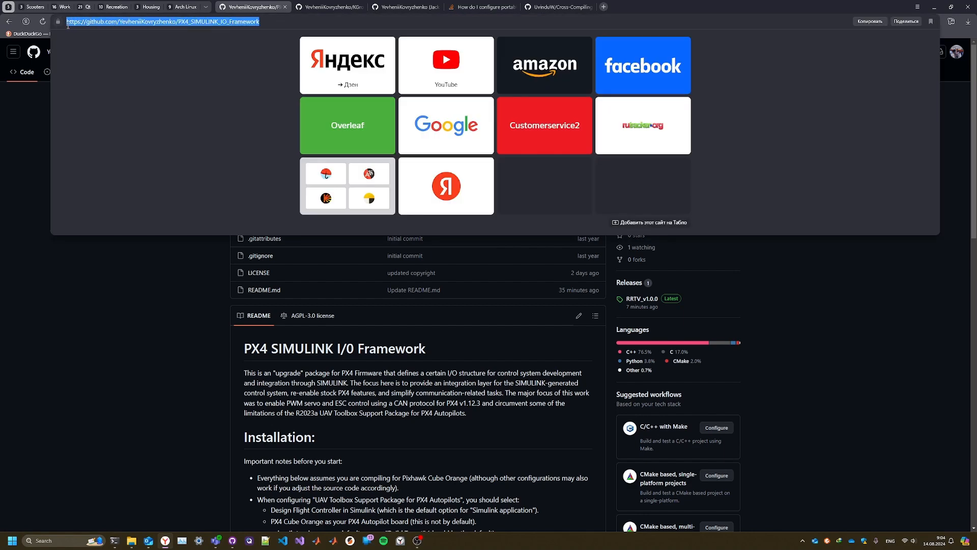
click(124, 272)
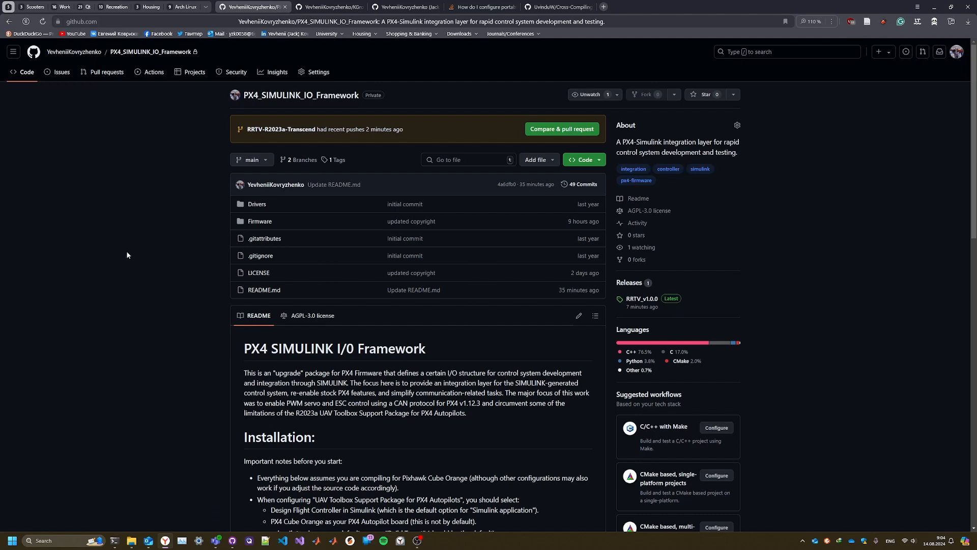
Step: Read the README's introduction and the important notes in its Installation section
scroll(192, 270, down, 5)
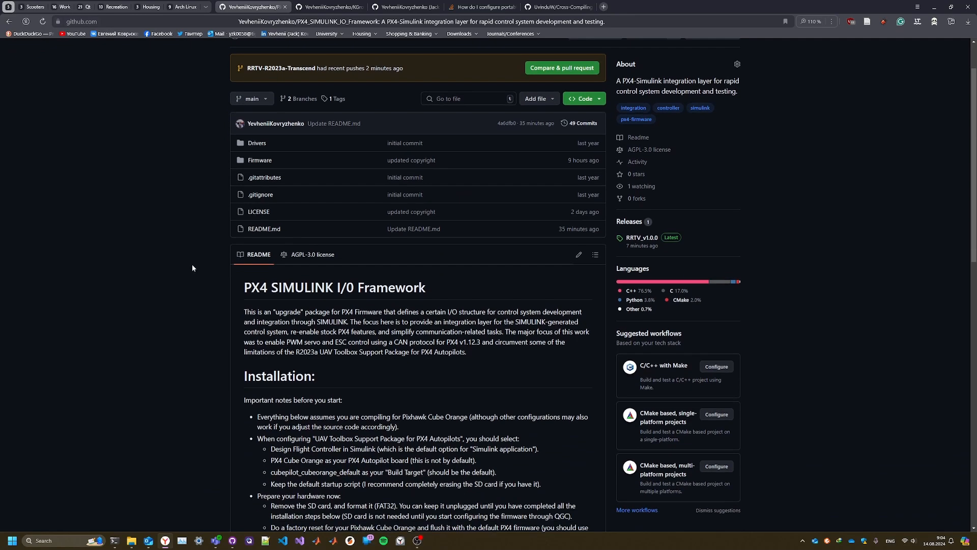
scroll(306, 244, up, 3)
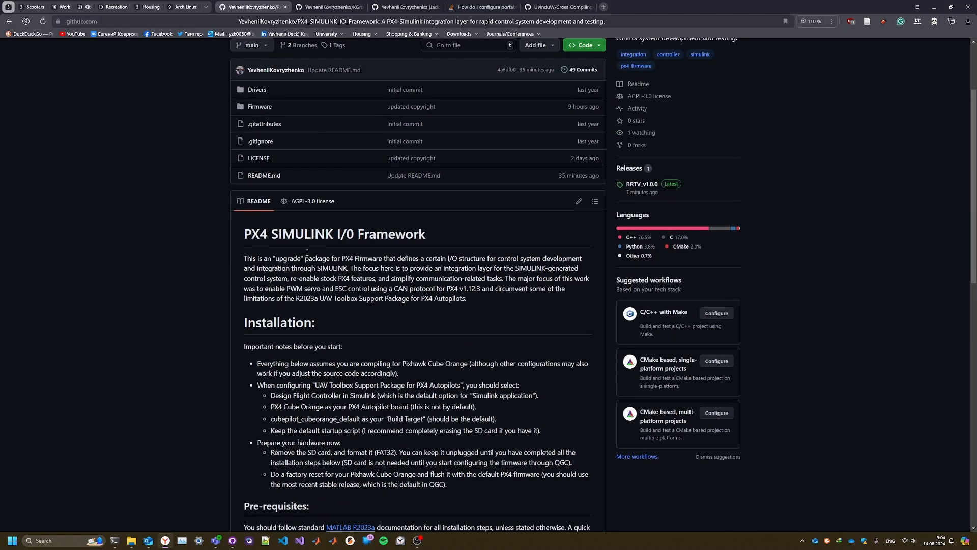
scroll(300, 253, down, 2)
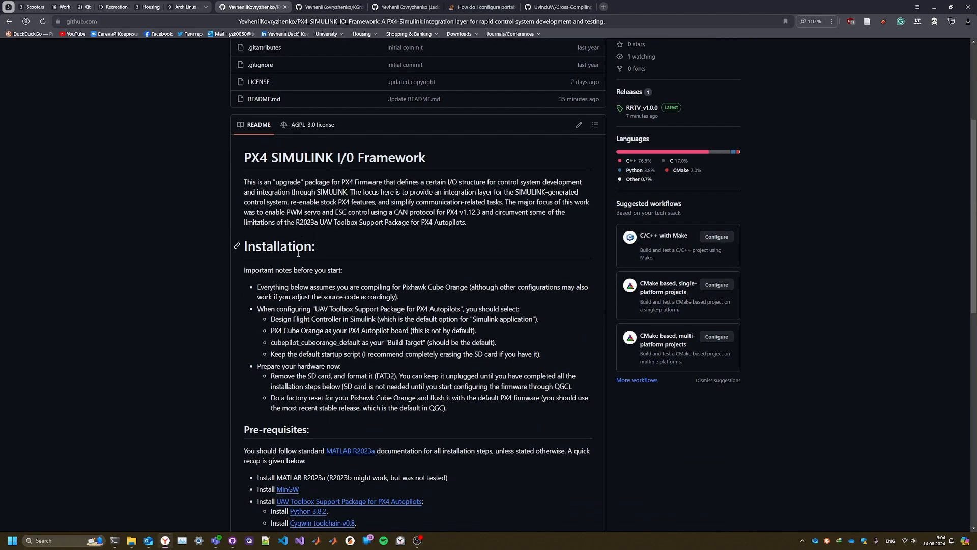
scroll(299, 253, down, 3)
scroll(285, 235, up, 2)
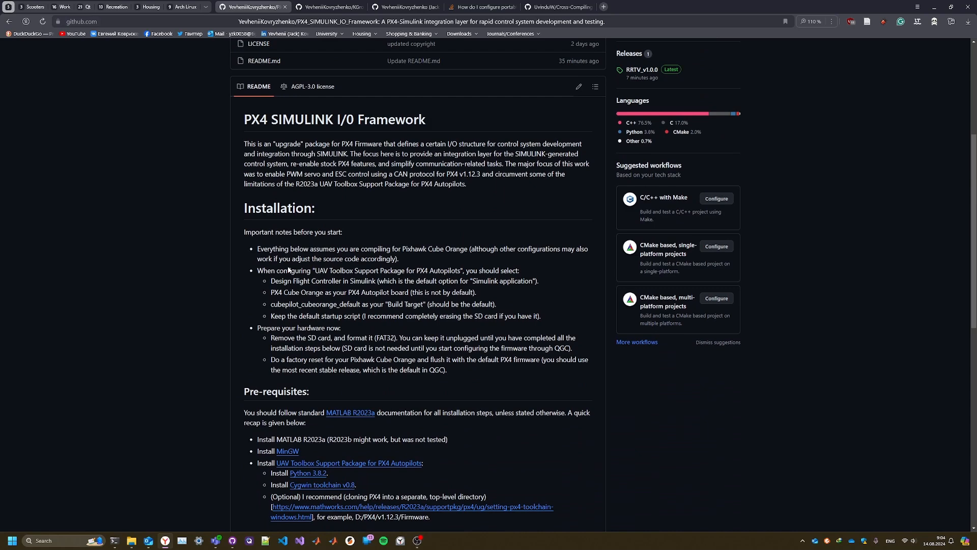
scroll(280, 233, down, 3)
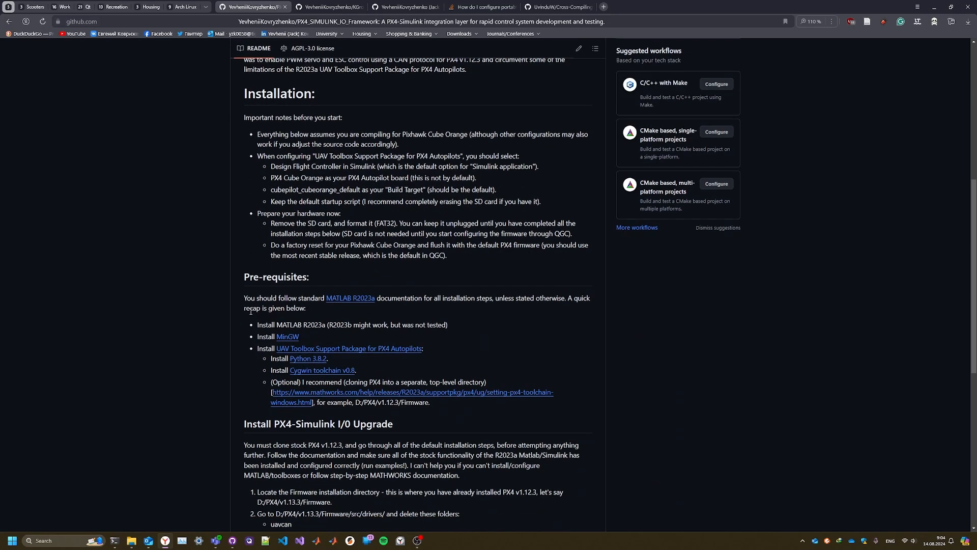
scroll(257, 213, up, 2)
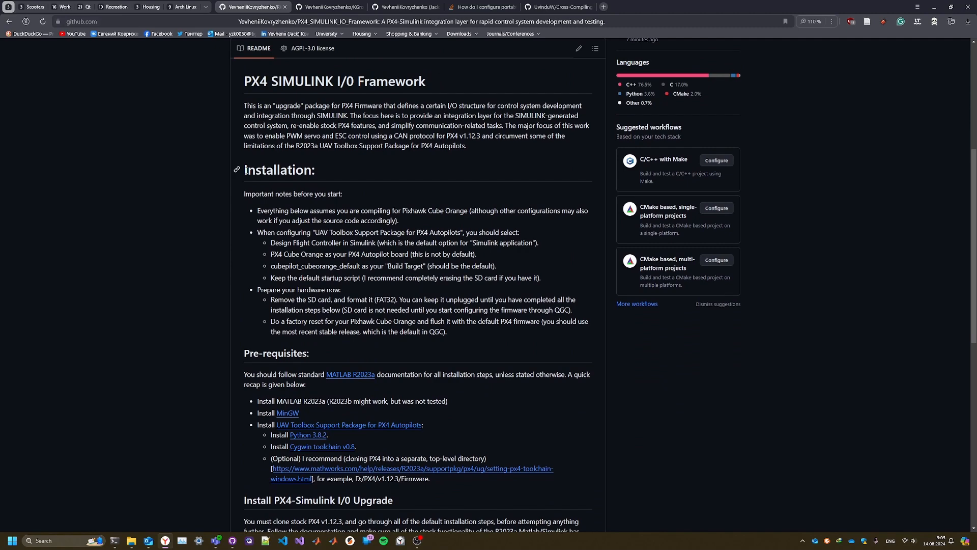
scroll(384, 242, down, 2)
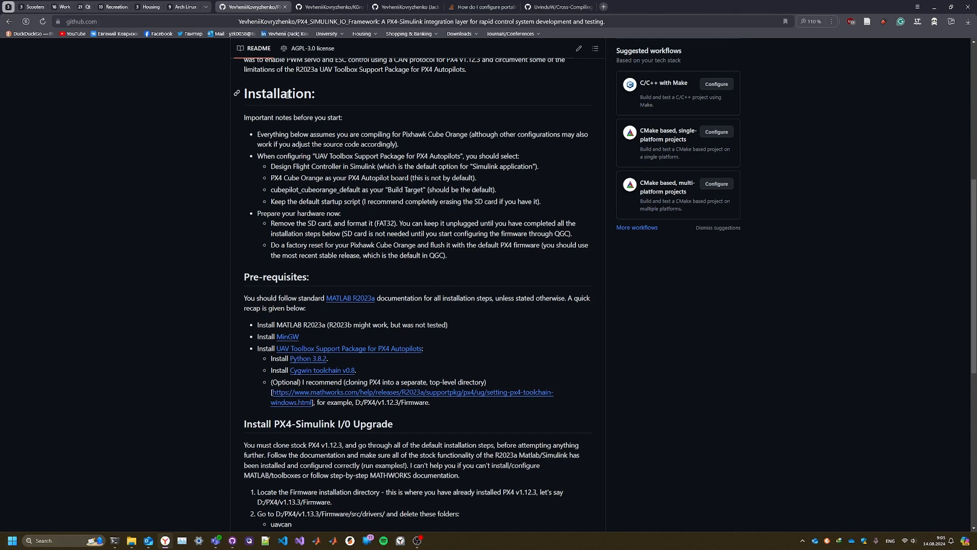
Step: Look up the computer's Windows edition and version in the About your PC system settings, and close the settings
click(41, 540)
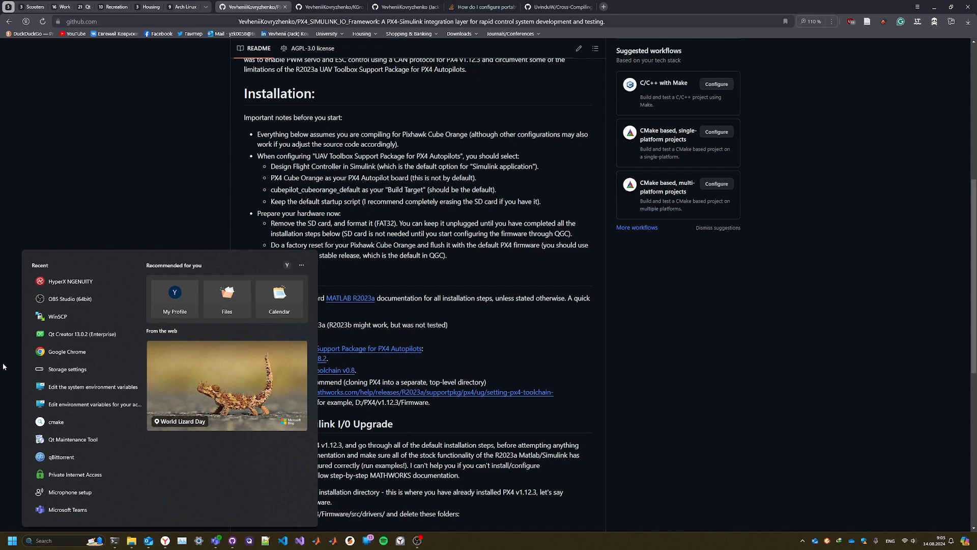
text(abo)
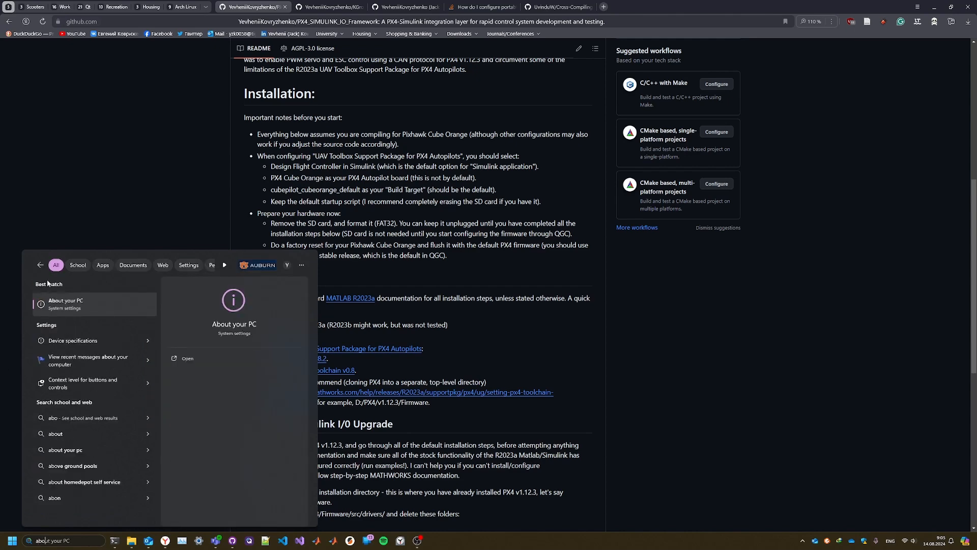
click(68, 311)
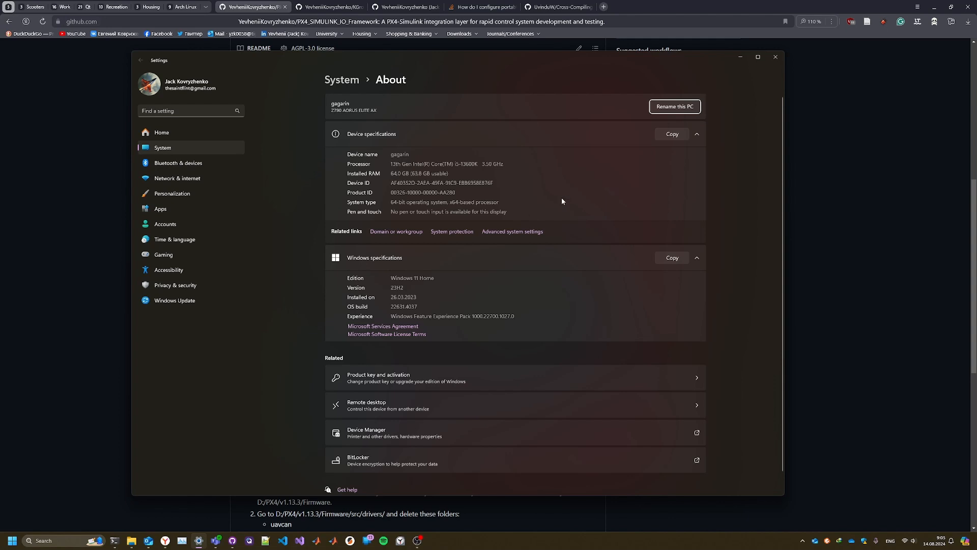
drag(390, 278, 453, 285)
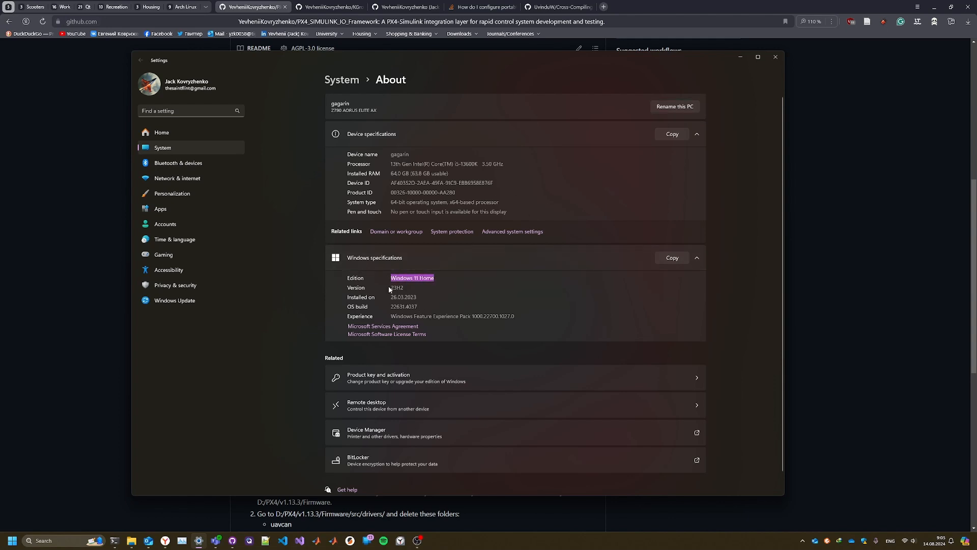
click(414, 309)
click(780, 59)
Step: Review the README's Pre-requisites list, highlighting the required MATLAB R2023a release
scroll(353, 237, down, 1)
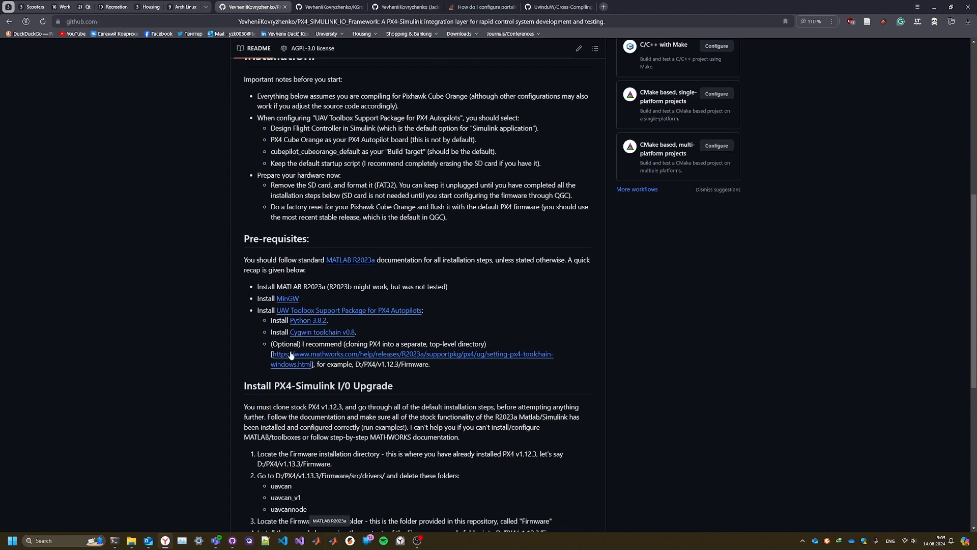
drag(275, 287, 327, 287)
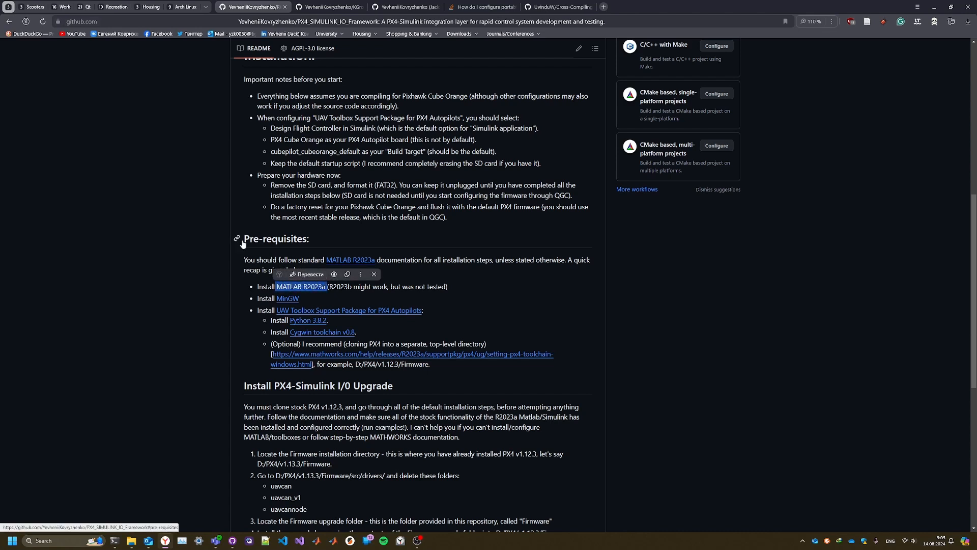
click(326, 286)
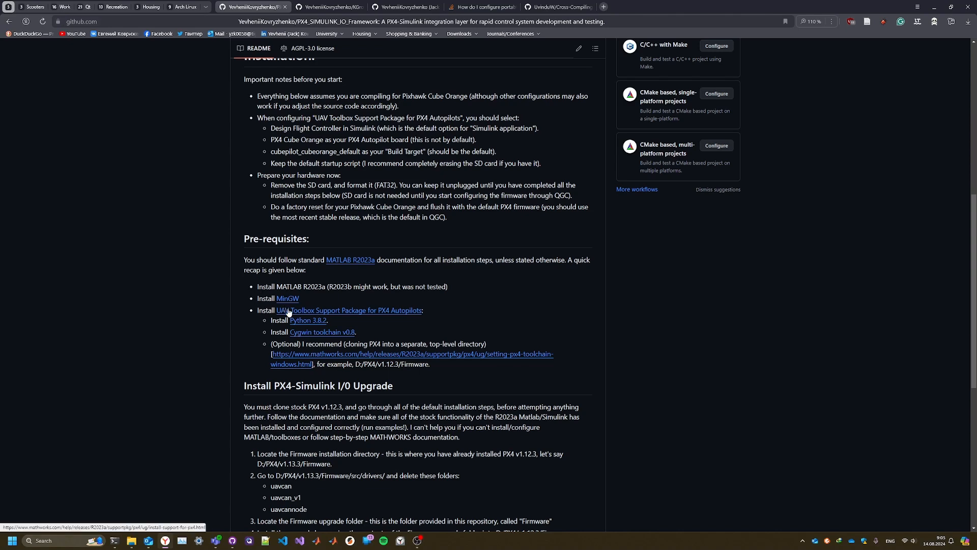
scroll(238, 337, down, 3)
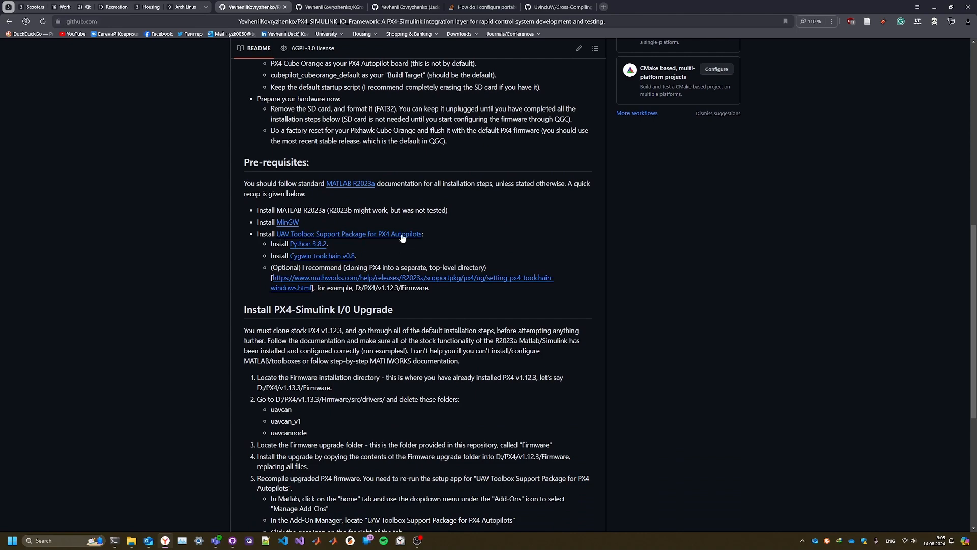
Step: Open the MATLAB R2023a documentation linked under Pre-requisites, review its Setup and Configuration topics, and return to the README
click(348, 184)
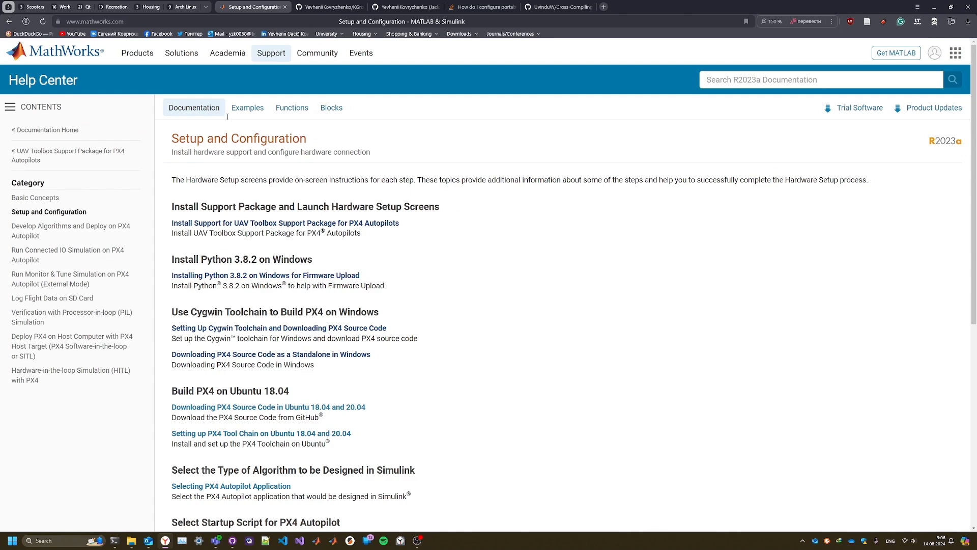
scroll(230, 121, down, 1)
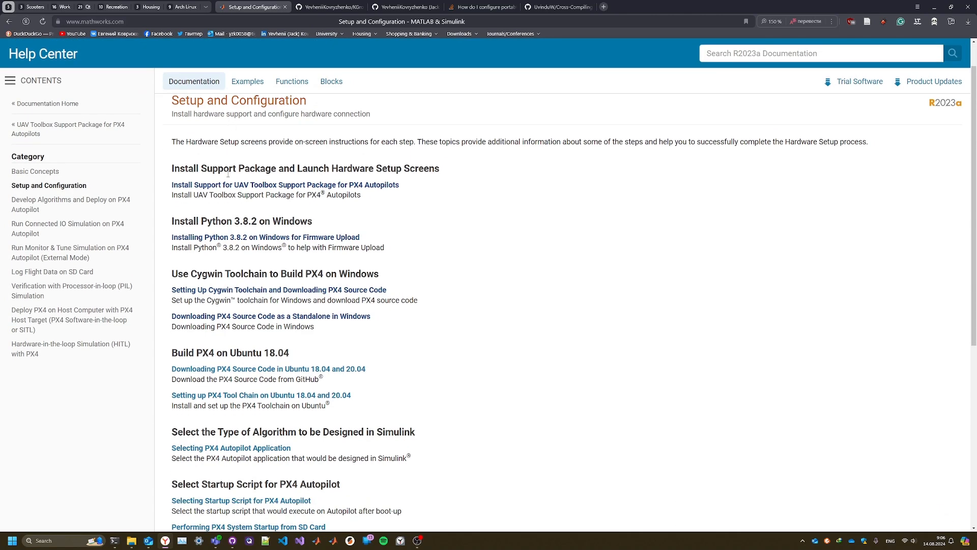
scroll(229, 268, down, 3)
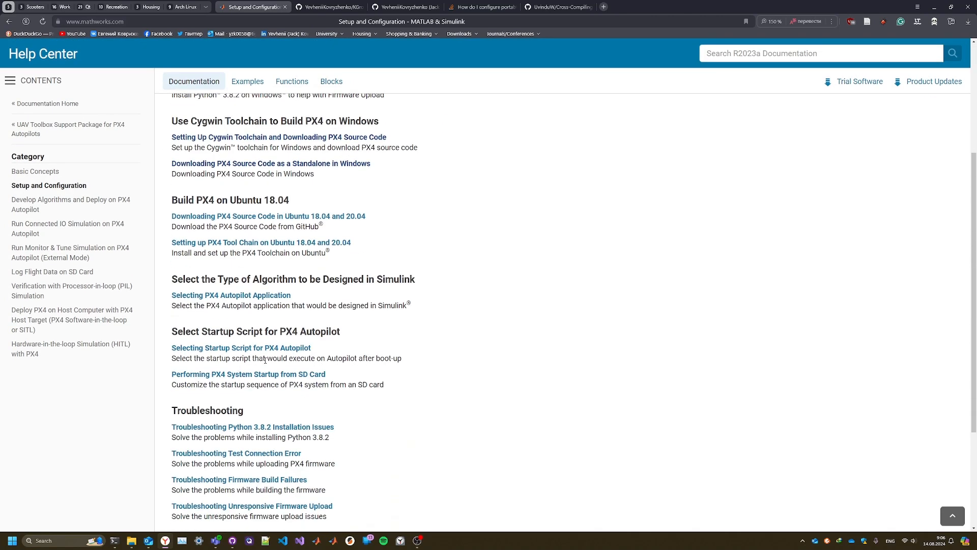
scroll(266, 360, up, 5)
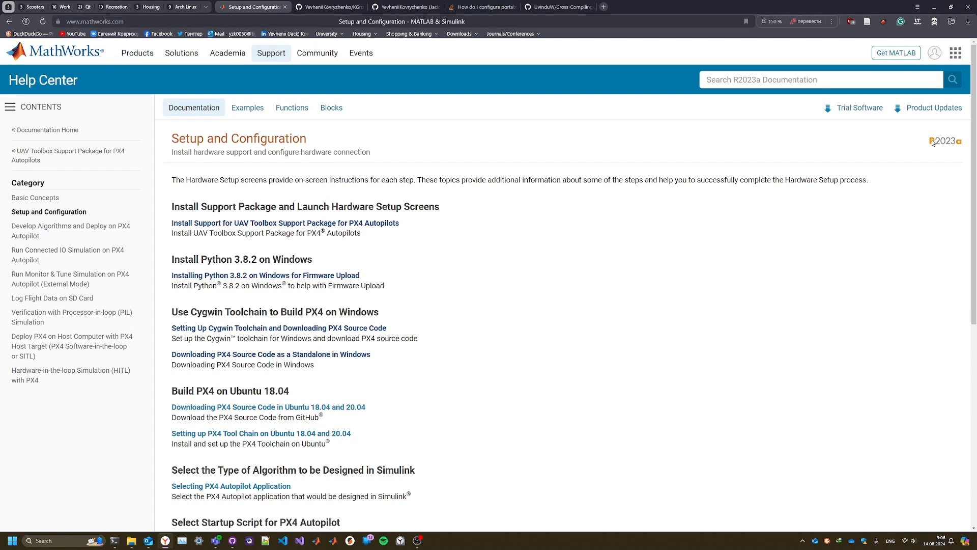
click(8, 21)
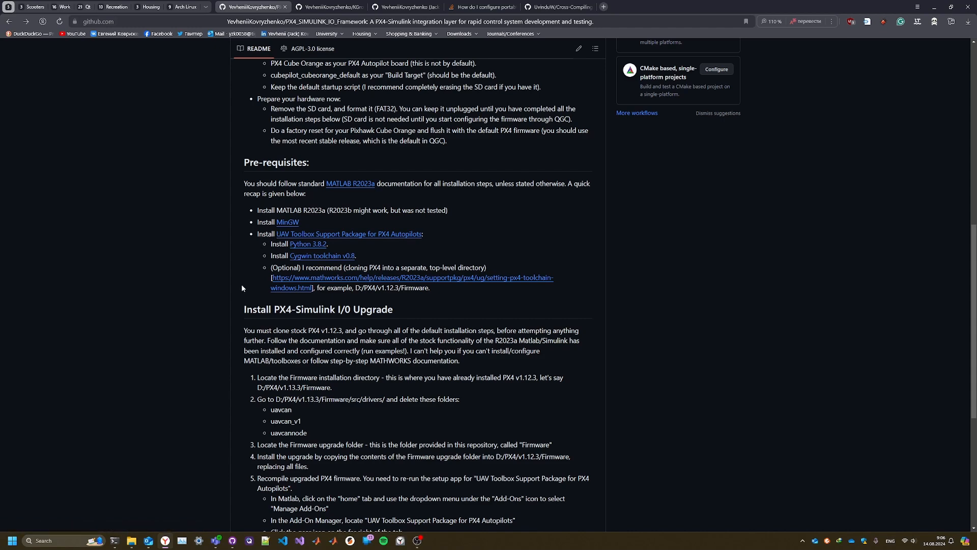
Step: Switch to File Explorer, open the PX4 folder on the D drive, and check the contents of its f subfolder
scroll(240, 270, down, 2)
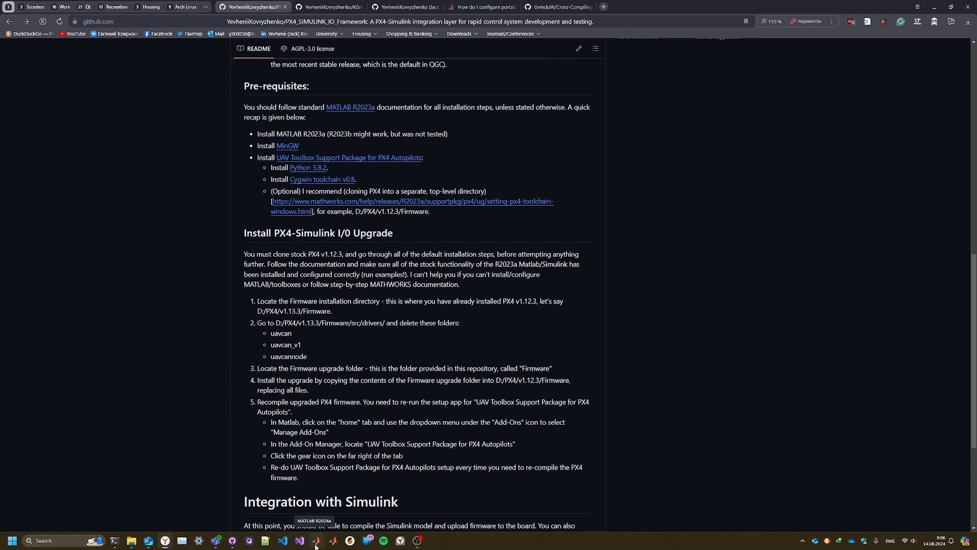
click(116, 538)
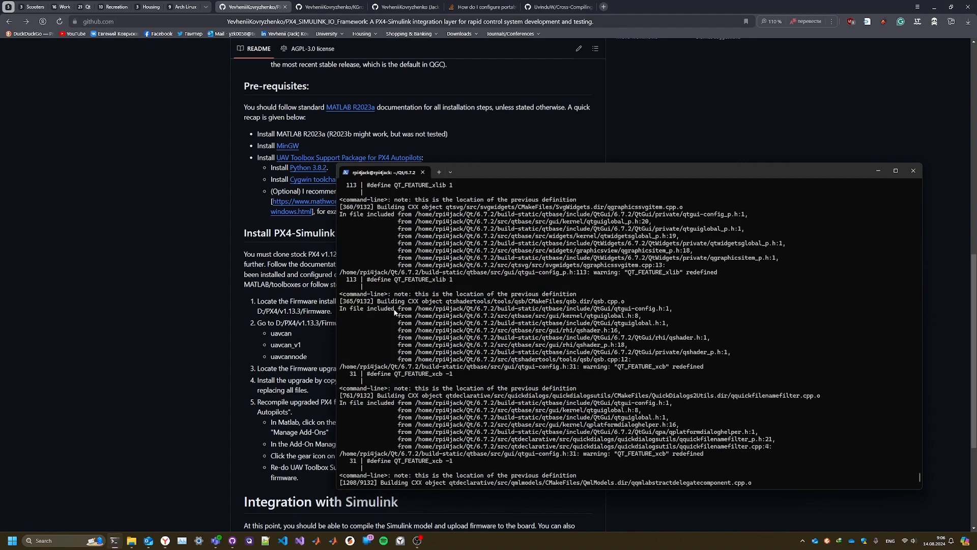
click(118, 538)
click(131, 541)
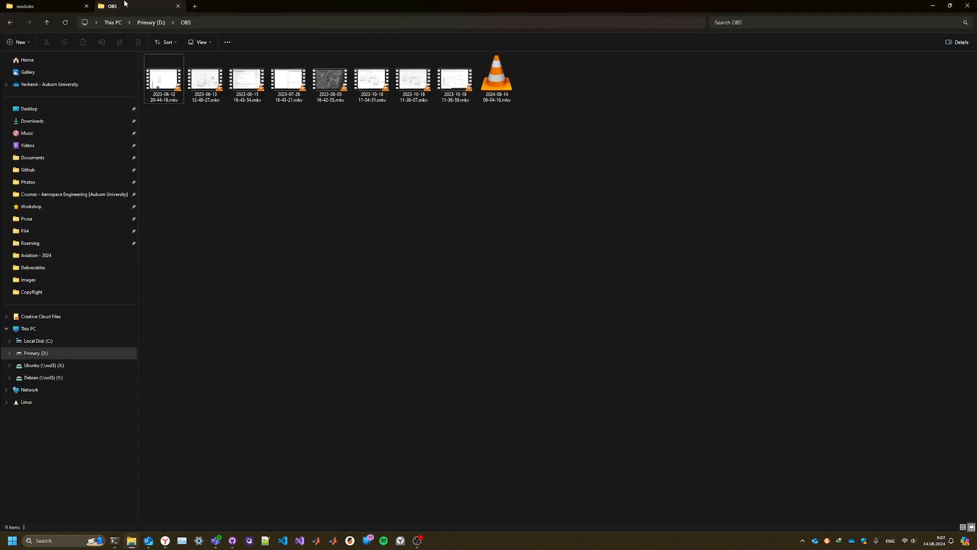
click(25, 232)
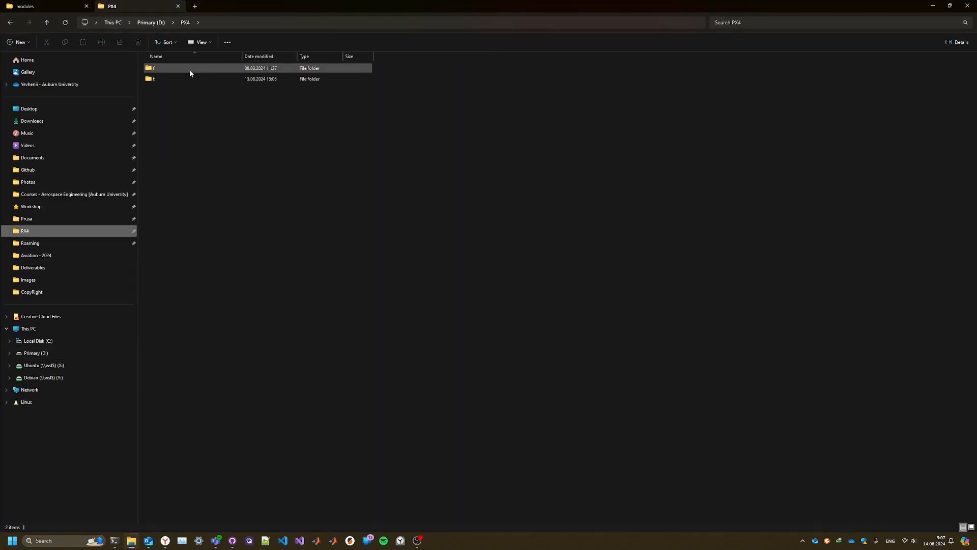
double_click(178, 71)
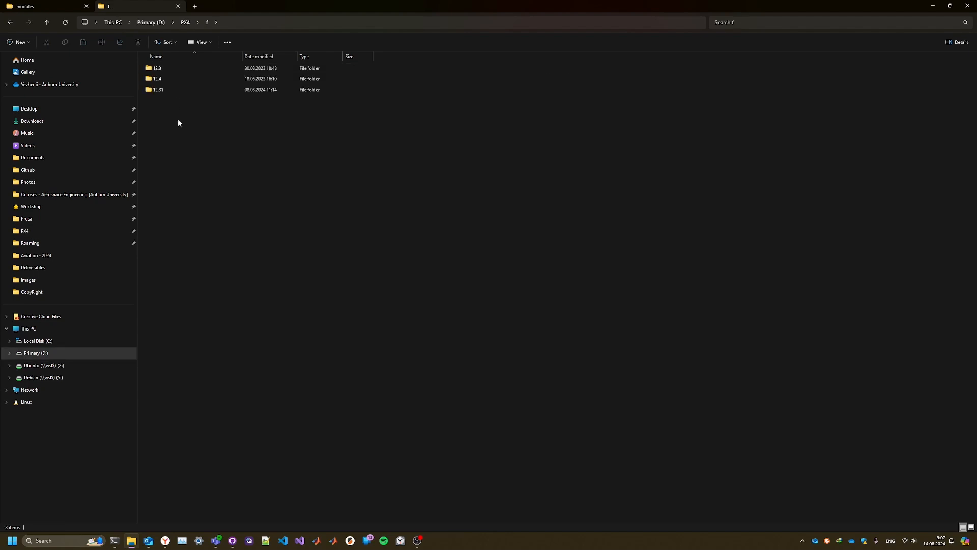
click(184, 24)
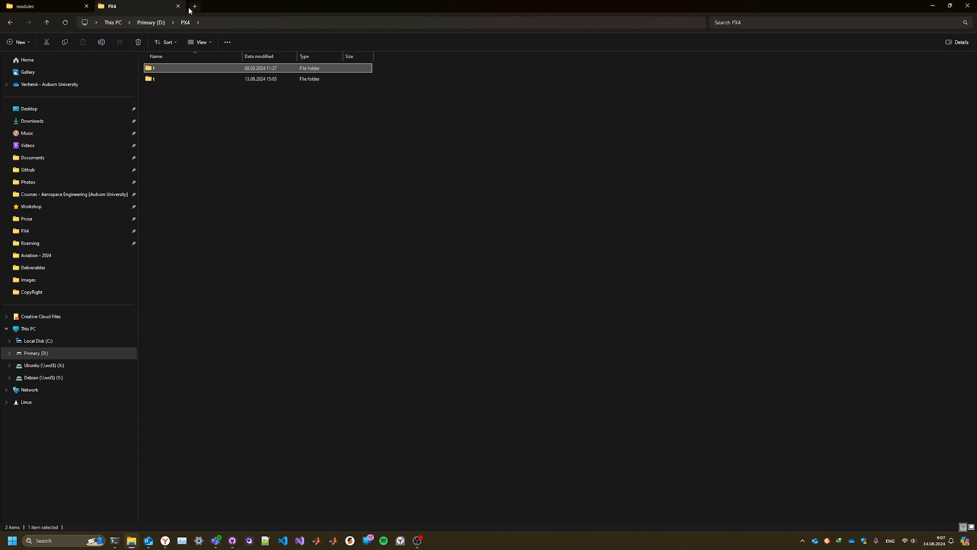
Step: Show the full path of the PX4 folder and highlight it
click(232, 22)
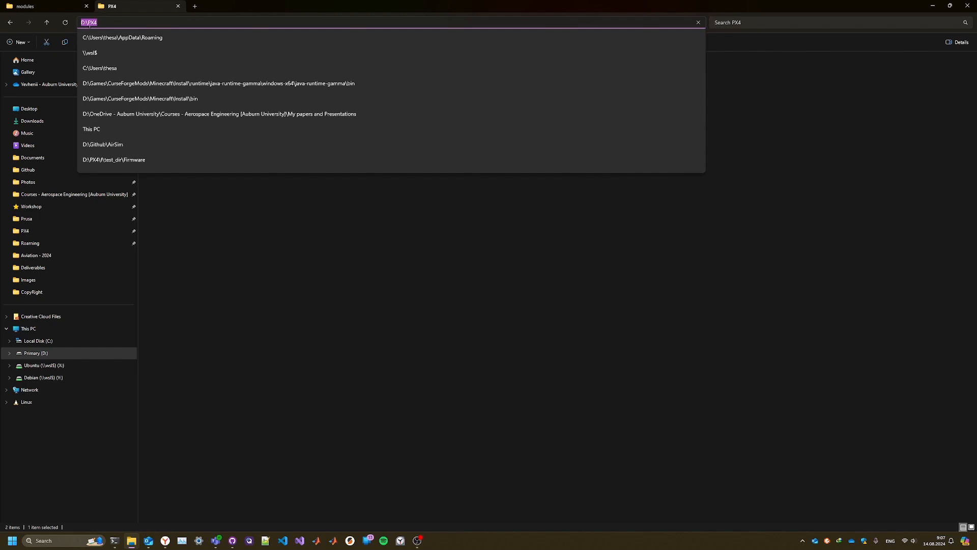
click(91, 23)
drag(81, 22, 100, 21)
click(88, 22)
click(268, 233)
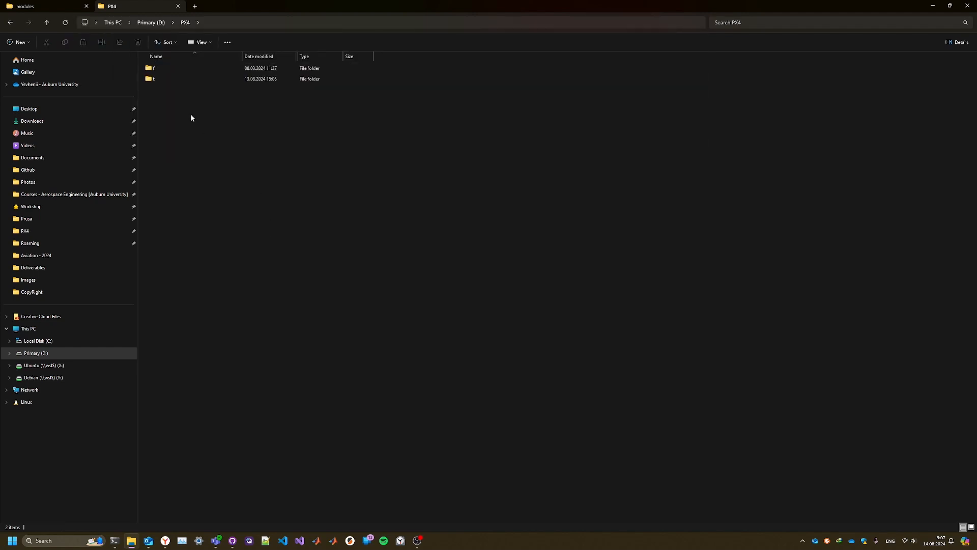
Step: Point out the f and t subfolders of the PX4 folder, and return to the README's Pre-requisites in the browser
click(158, 69)
click(157, 79)
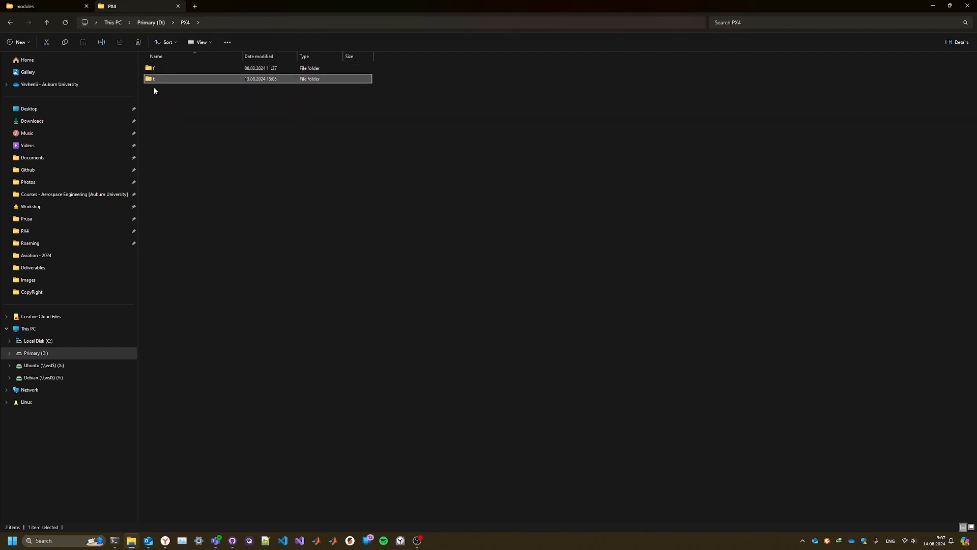
click(165, 541)
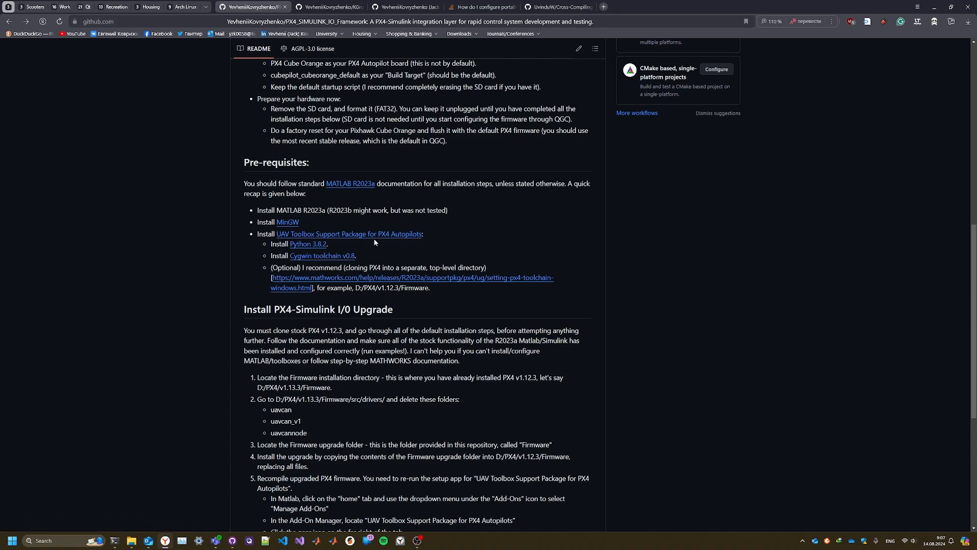
click(132, 541)
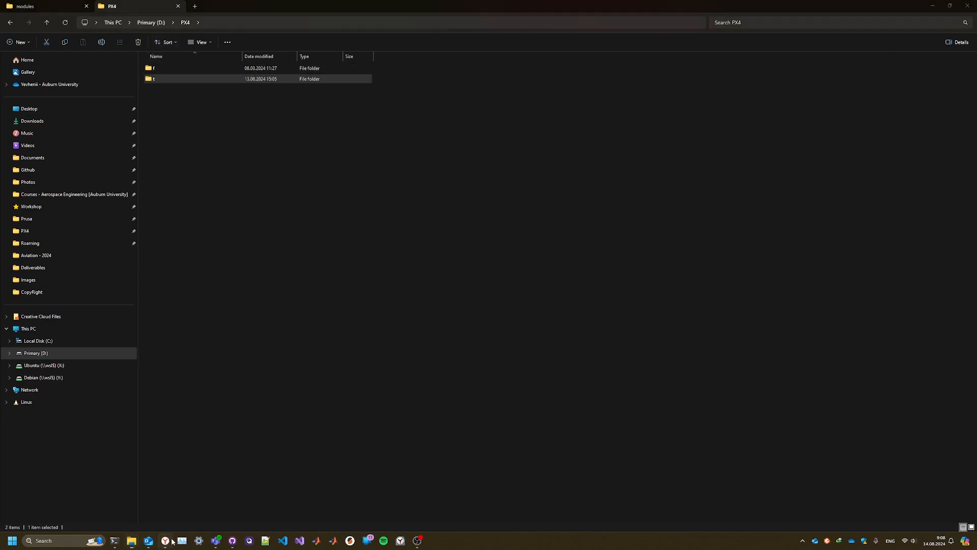
click(165, 541)
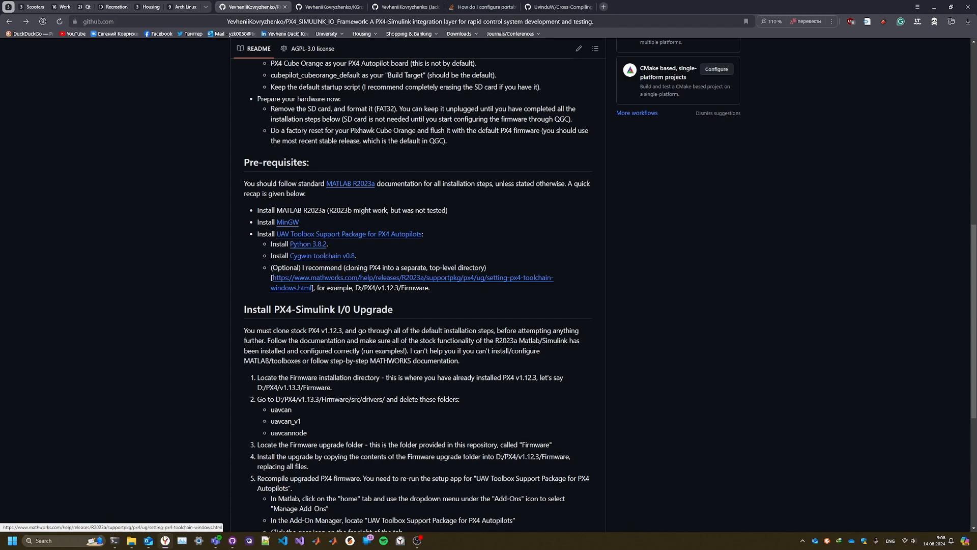
Step: Highlight the README's optional PX4 cloning recommendation, switch to File Explorer, and launch run-console.bat from the PX4 folder's t subfolder
drag(268, 271, 432, 288)
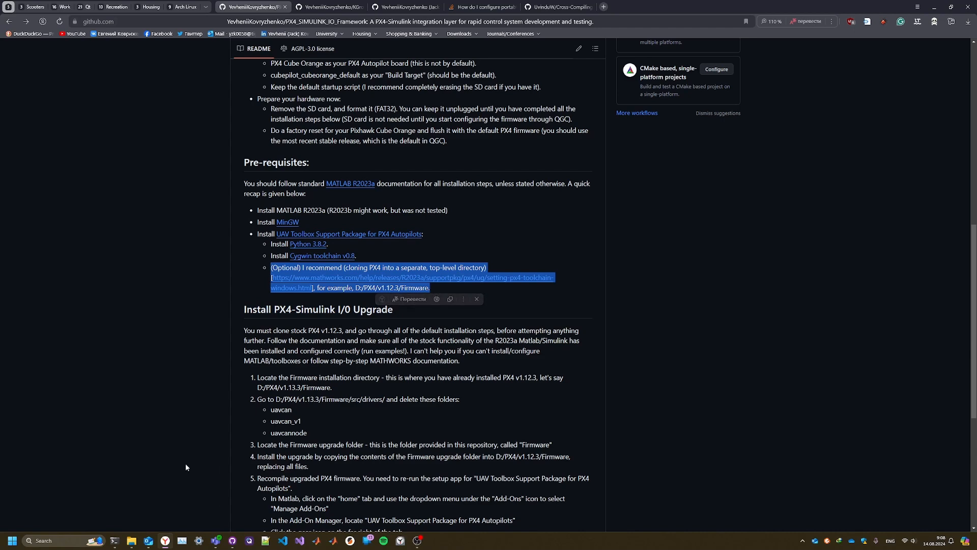
key(alt+Tab)
click(202, 157)
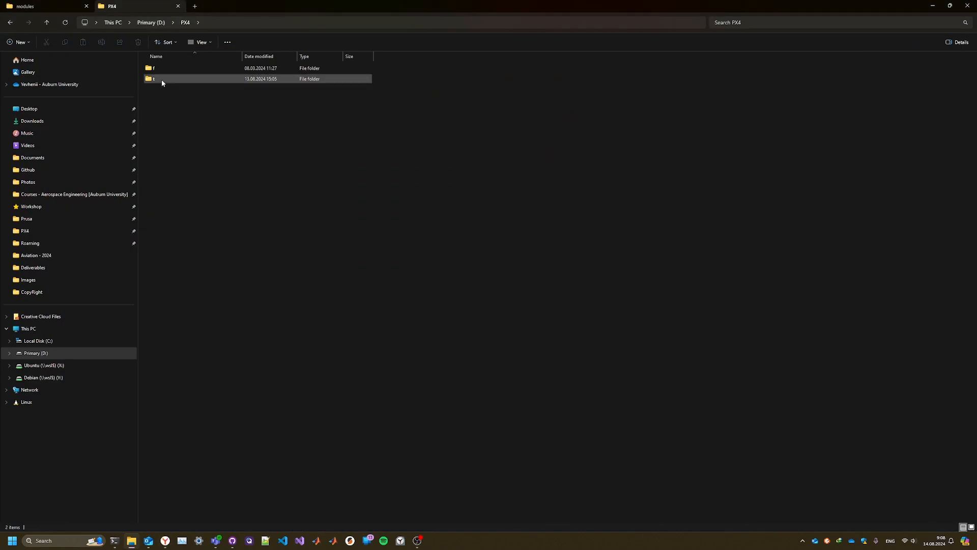
double_click(162, 80)
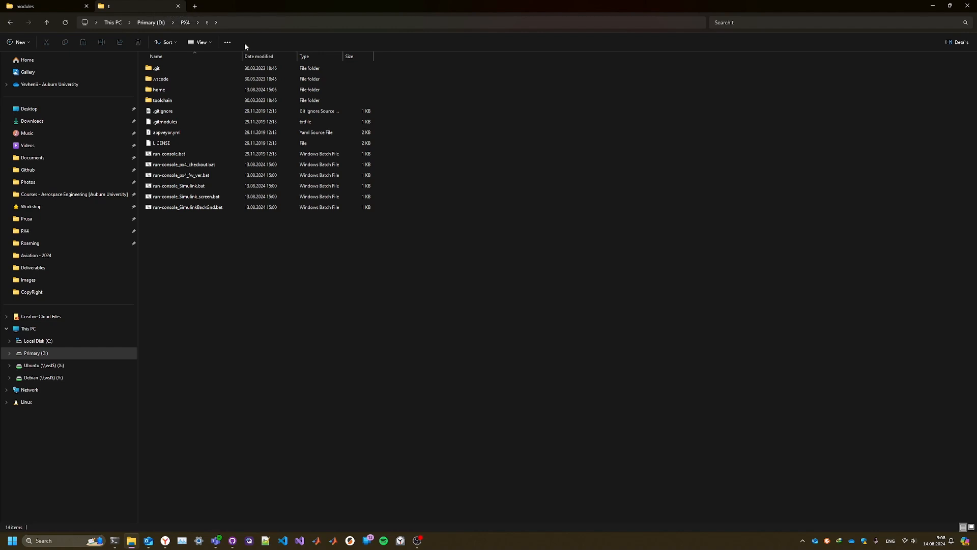
double_click(158, 157)
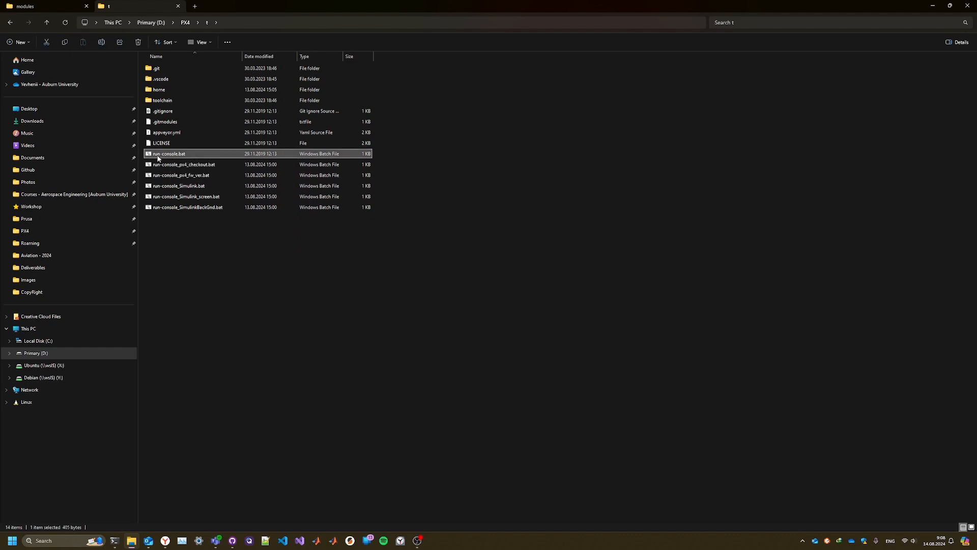
drag(283, 141, 494, 133)
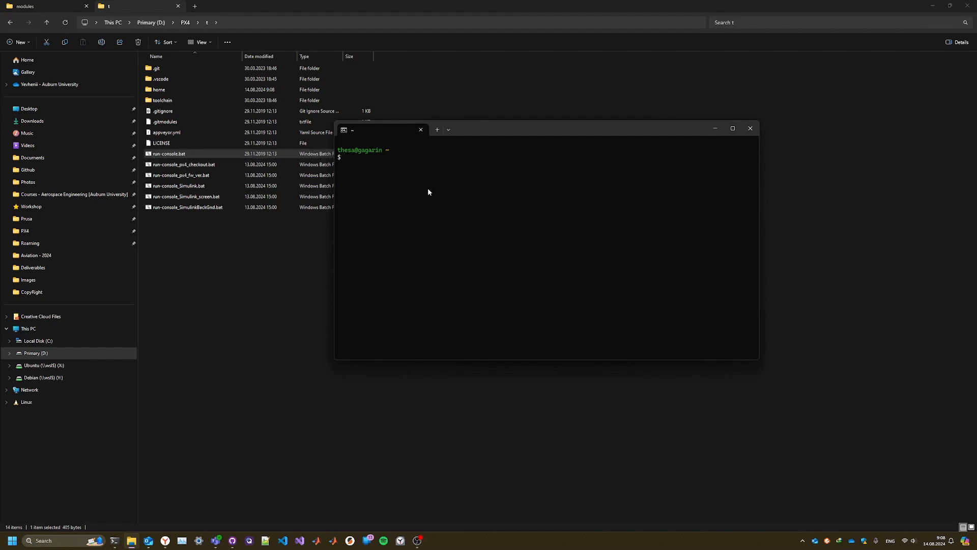
Step: List the console's home directory and move up one level to the t folder
text(ls)
key(Return)
text(cd ..)
key(Return)
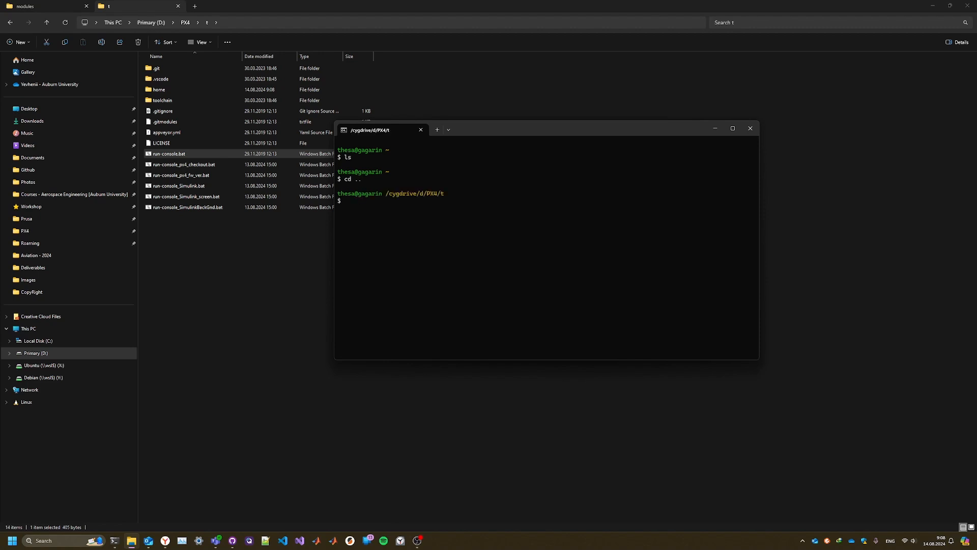
Step: Move up to the PX4 folder in the console, enter its f subfolder, and list the contents
text(cd)
key(BackSpace)
drag(445, 194, 430, 194)
text(cd ..)
key(Return)
text(cd f/)
key(Return)
text(ls)
key(Return)
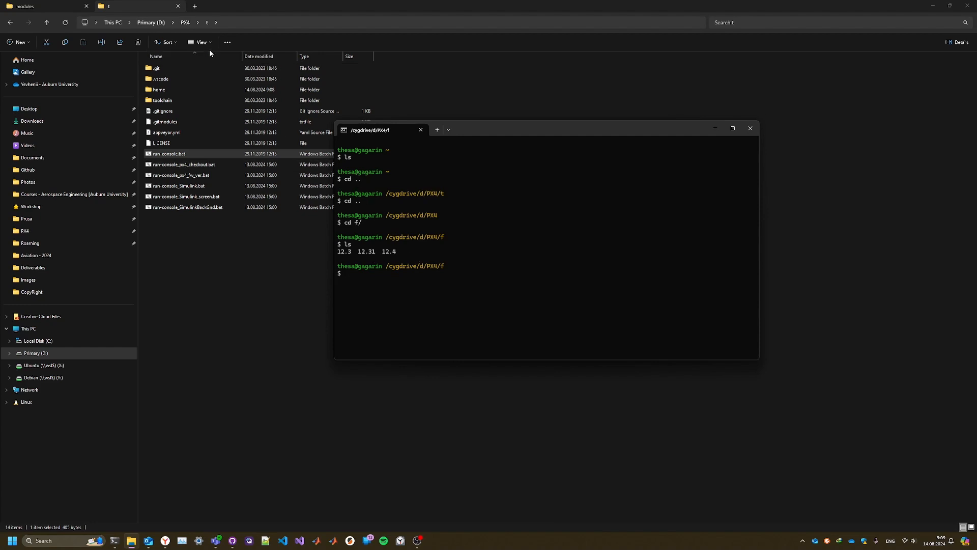
Step: Open the PX4 folder's f subfolder in File Explorer to compare its contents, and return to the console
click(185, 22)
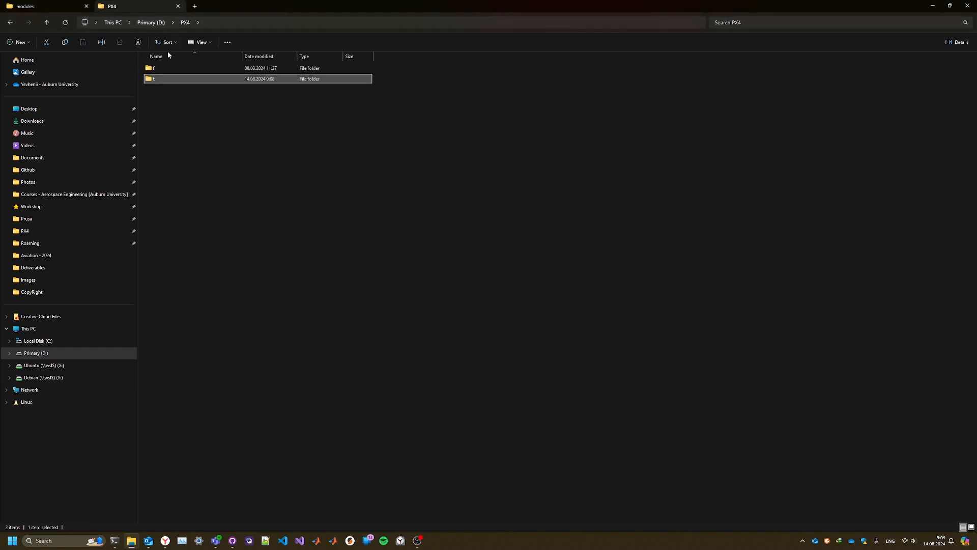
double_click(147, 71)
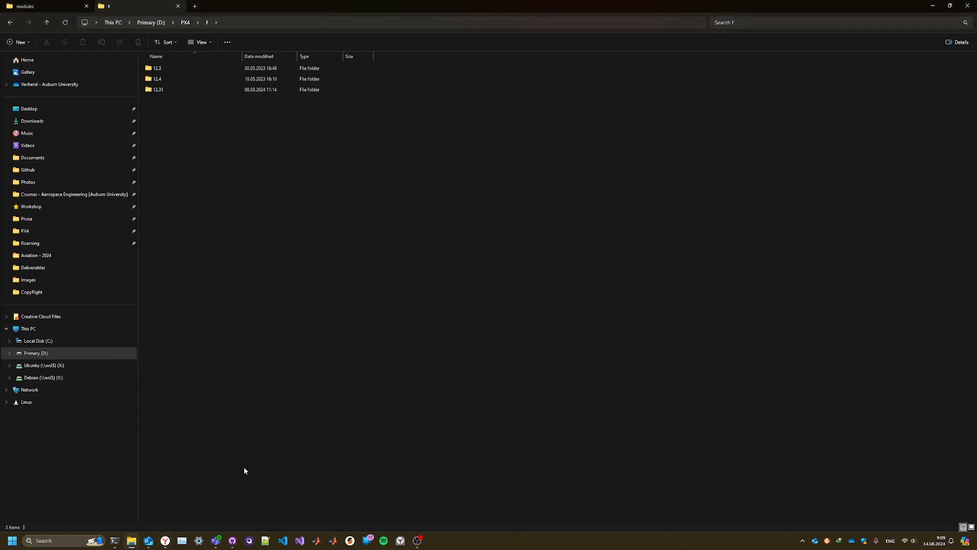
mouse_move(109, 541)
click(134, 517)
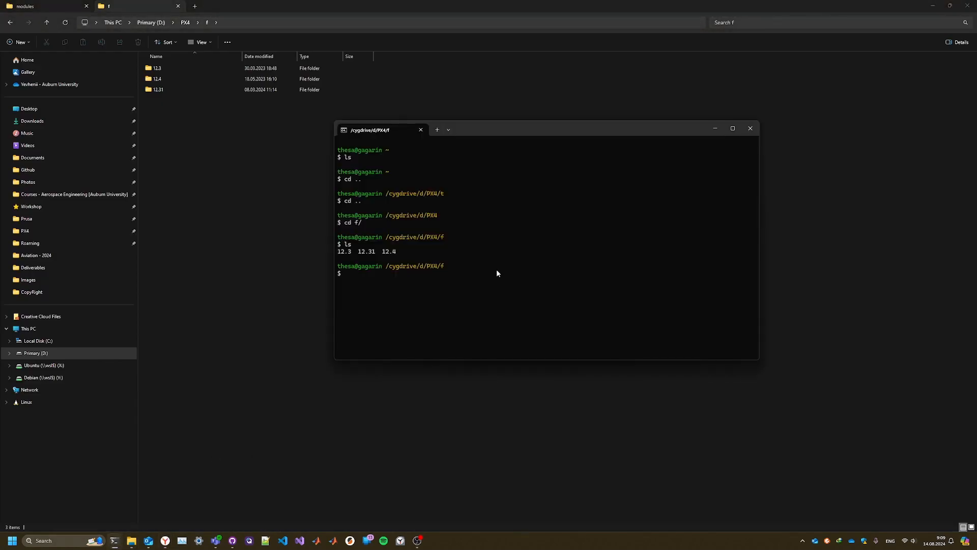
Step: Create a directory named 0.0 inside the f folder, list the folder's contents, and enter the new directory
text(mkdi)
text(r )
text(0.0)
text(ls)
key(Return)
text(cd 0.0/)
key(Return)
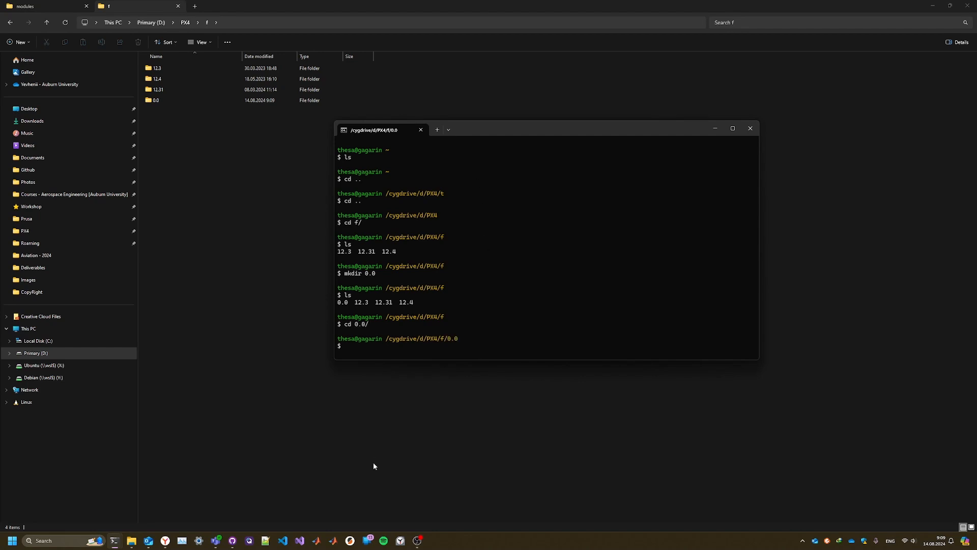
Step: Switch to the README in the browser, open its linked MathWorks page on setting up PX4, and review the git commands for downloading the source code
click(166, 540)
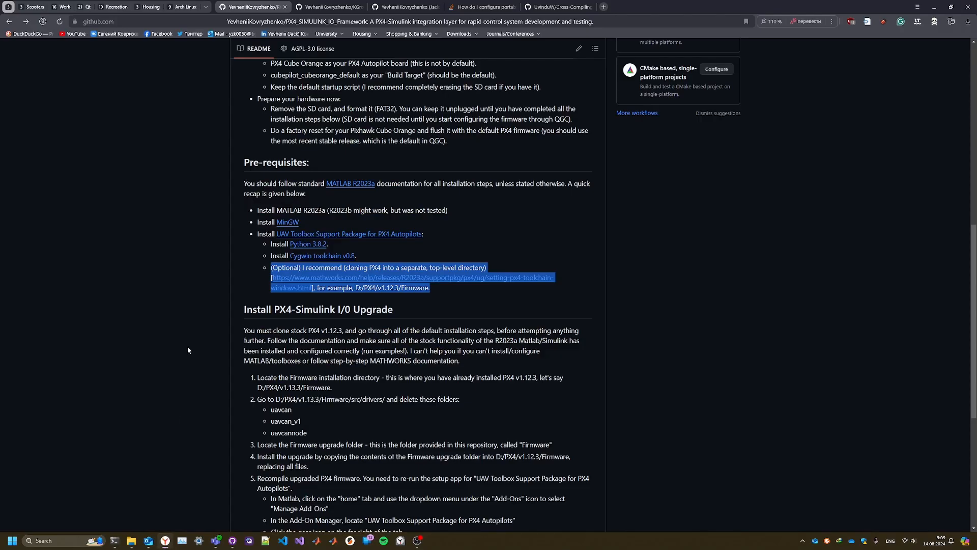
click(193, 279)
click(331, 279)
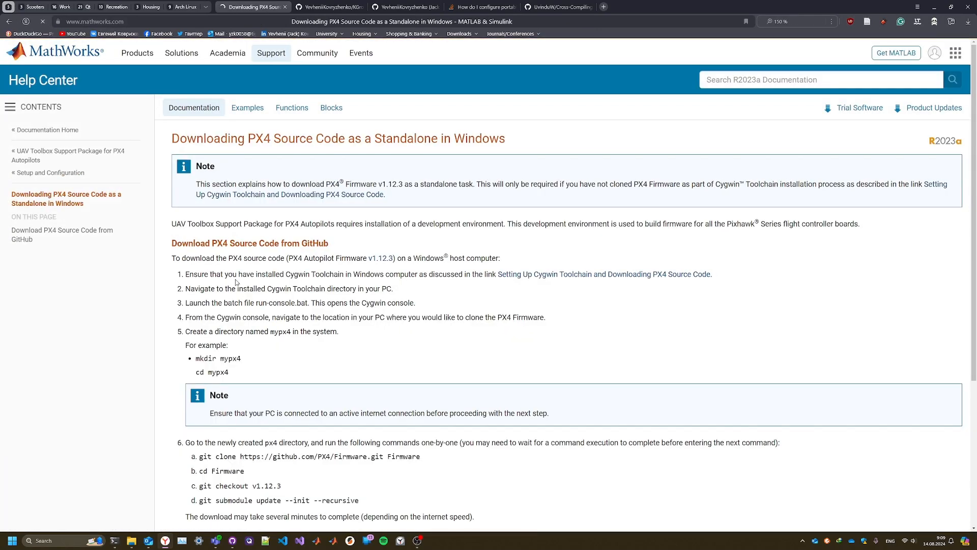
scroll(205, 322, down, 3)
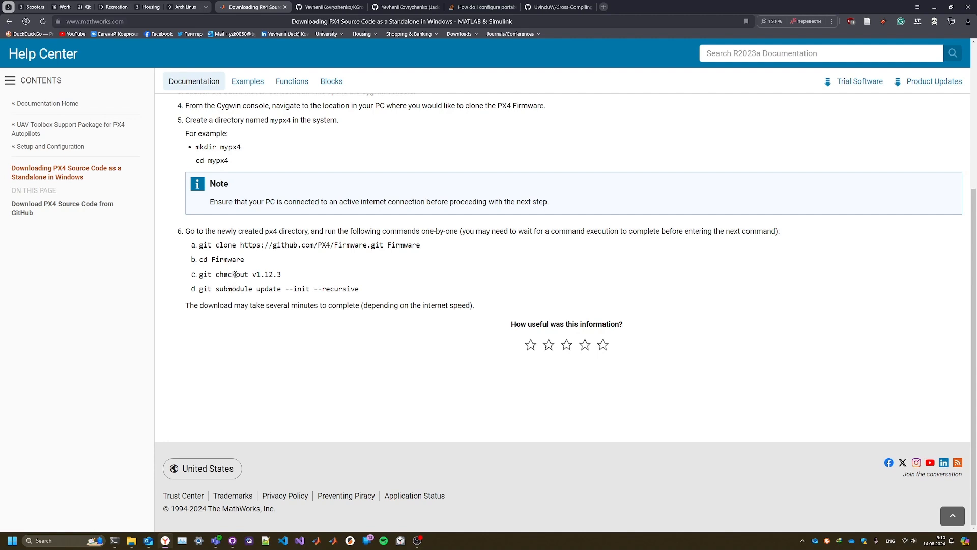
drag(281, 275, 200, 276)
click(289, 289)
mouse_move(114, 540)
click(144, 495)
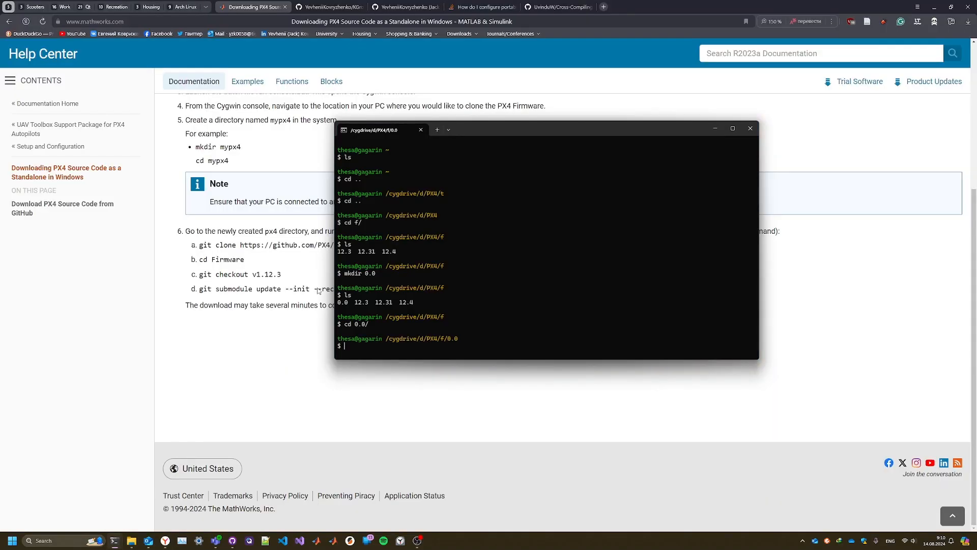
drag(522, 127, 703, 108)
drag(199, 245, 433, 247)
key(ctrl+c)
key(alt+Tab)
key(ctrl+v)
key(Return)
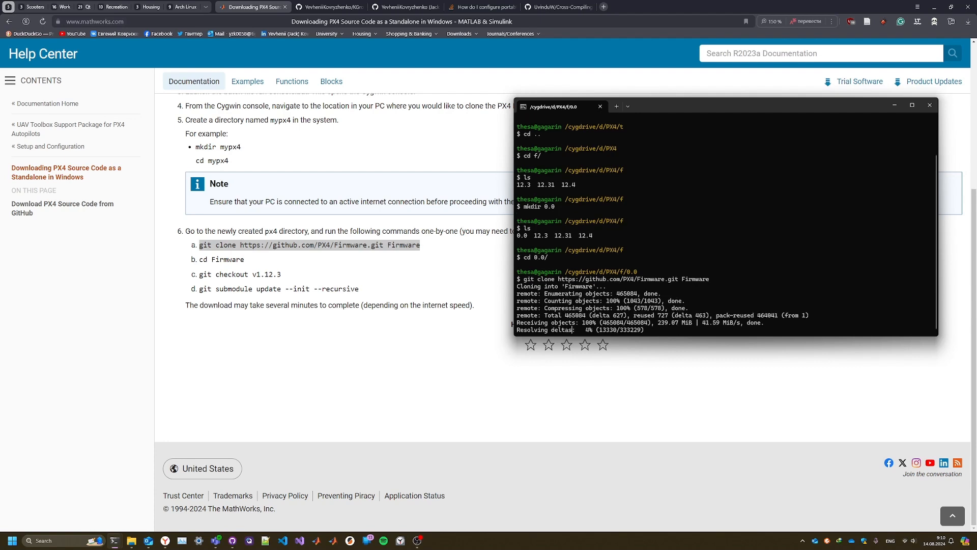
Step: Point out the repository URL and the Firmware target folder in the documented clone command, and check the cloning progress in the console
click(394, 246)
drag(388, 244, 434, 244)
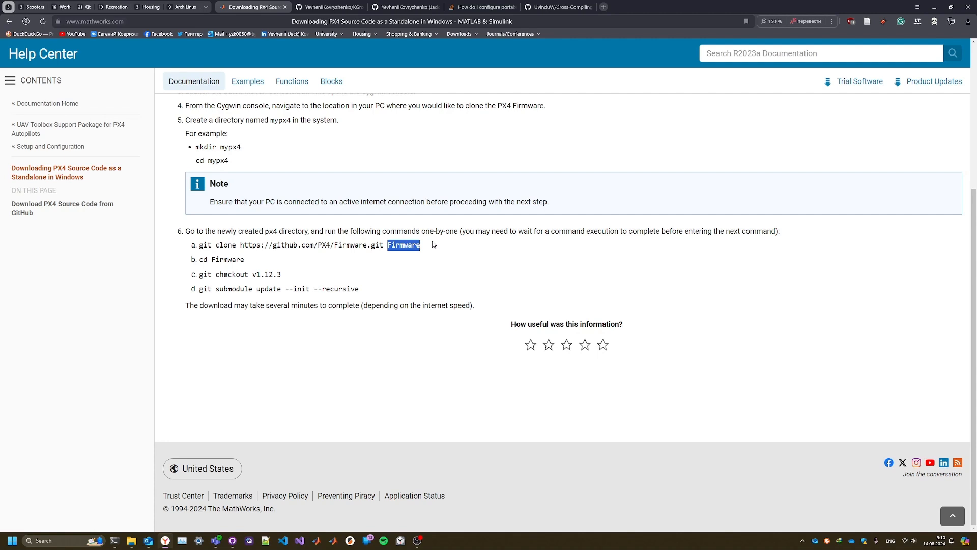
click(389, 255)
drag(388, 245, 430, 247)
drag(243, 245, 384, 245)
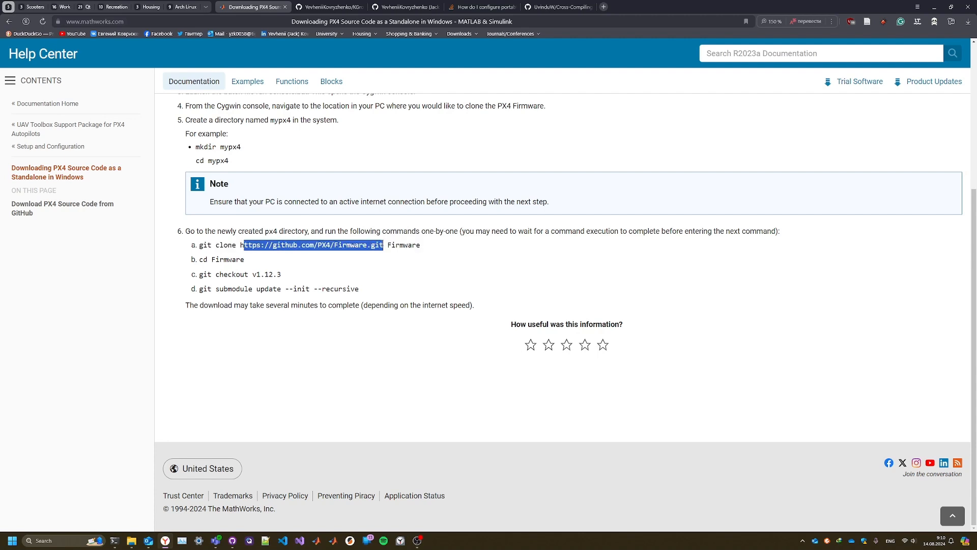
click(114, 541)
click(158, 504)
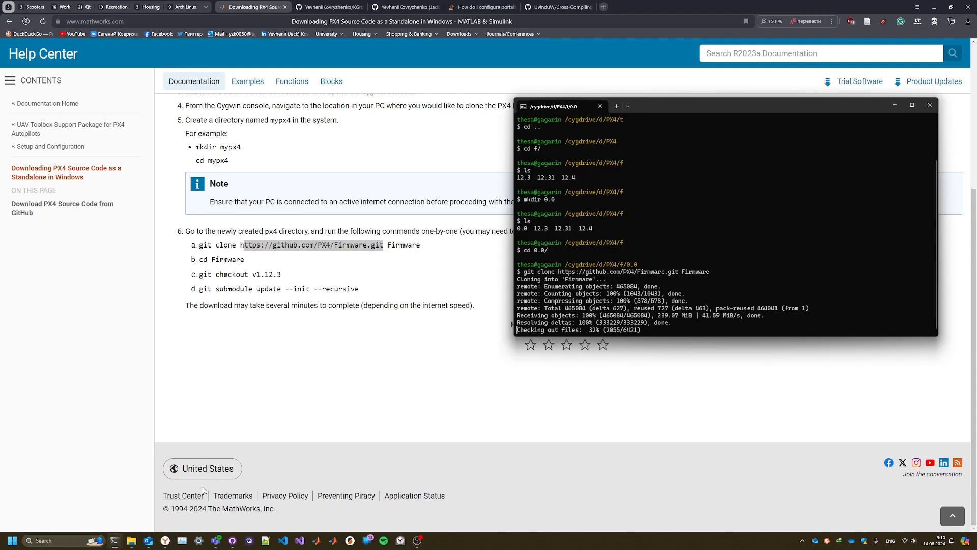
double_click(404, 245)
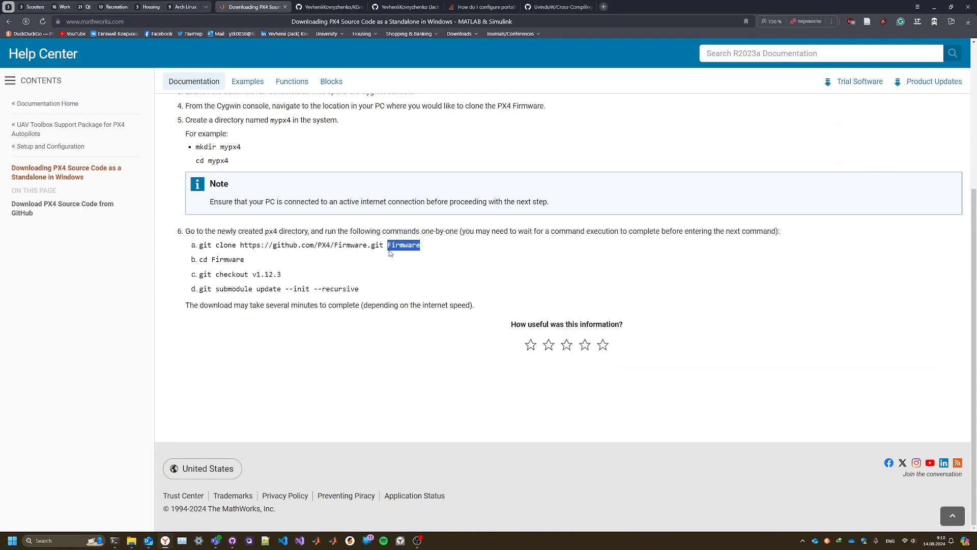
click(435, 290)
key(alt+Tab)
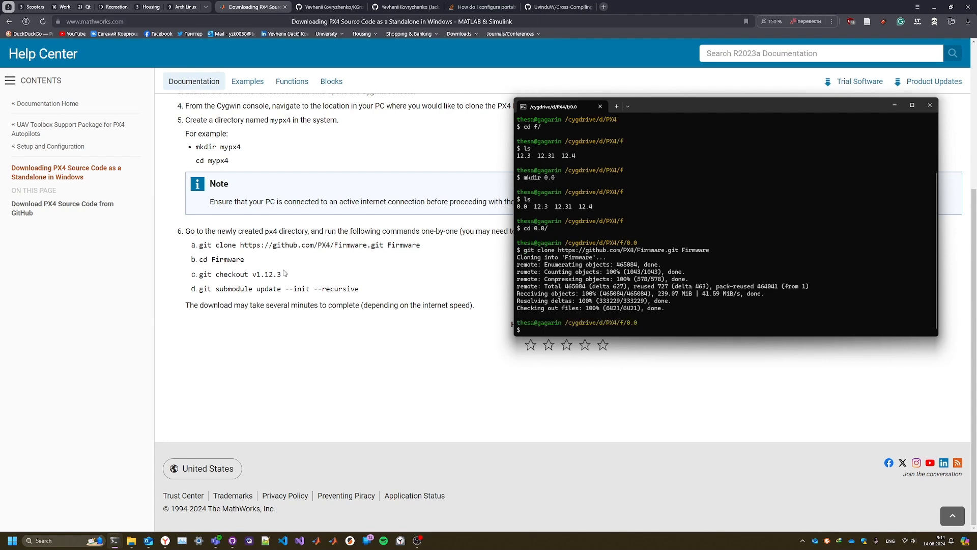
drag(423, 246, 199, 245)
click(208, 258)
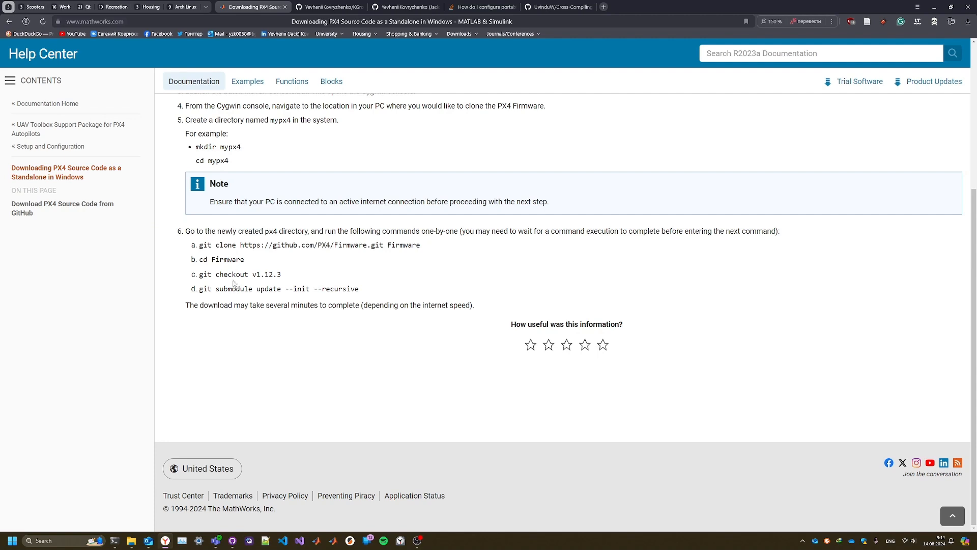
Step: Enter the cloned Firmware directory in the console
key(alt+Tab)
text(cd)
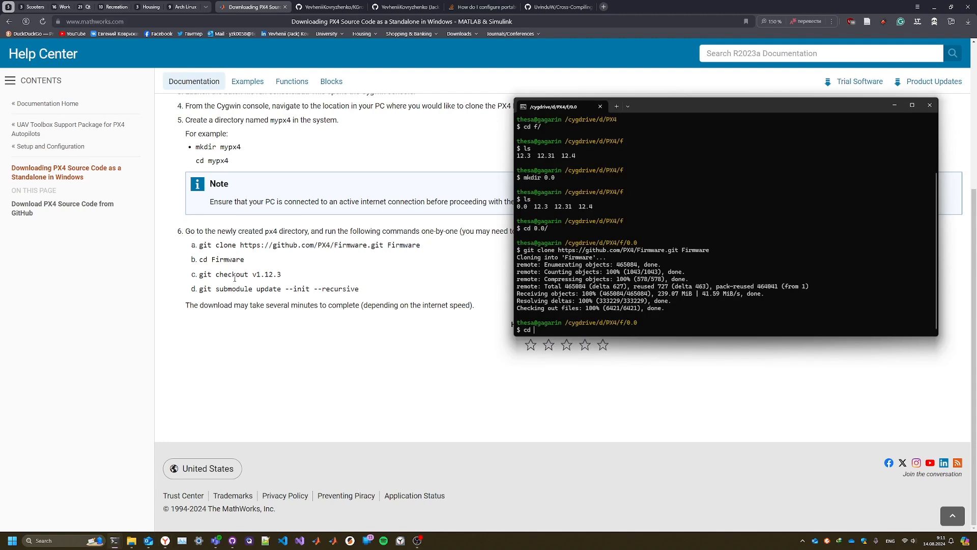
text( F)
key(Tab)
key(Return)
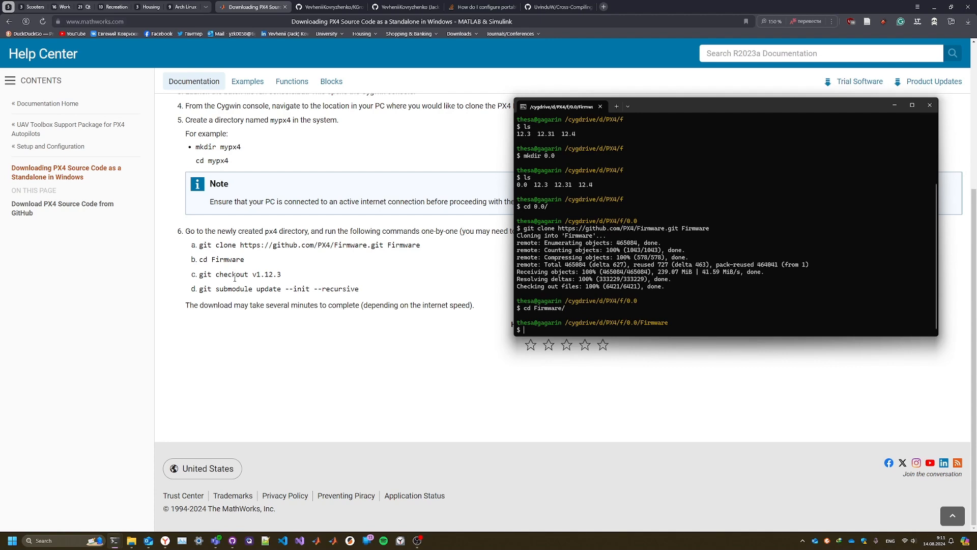
Step: Try to run git clone v1.12.3 in the Firmware directory
text(git)
text( clone v1)
text(.12.3)
key(Return)
Step: Recall the last command, change it to git checkout v1.12.3, and run it in the Firmware directory
key(Up)
key(BackSpace)
key(BackSpace)
key(BackSpace)
key(BackSpace)
key(BackSpace)
text(checkou)
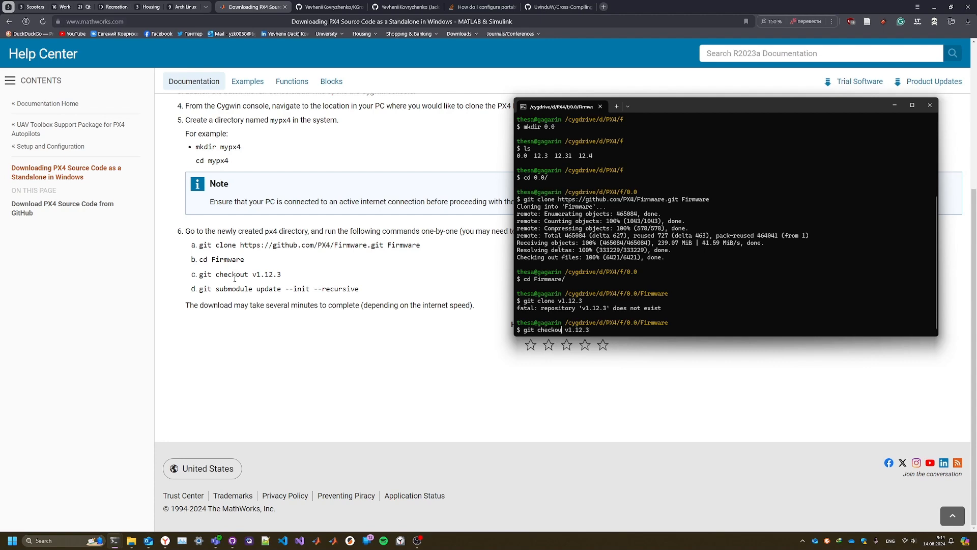
text(t)
key(Return)
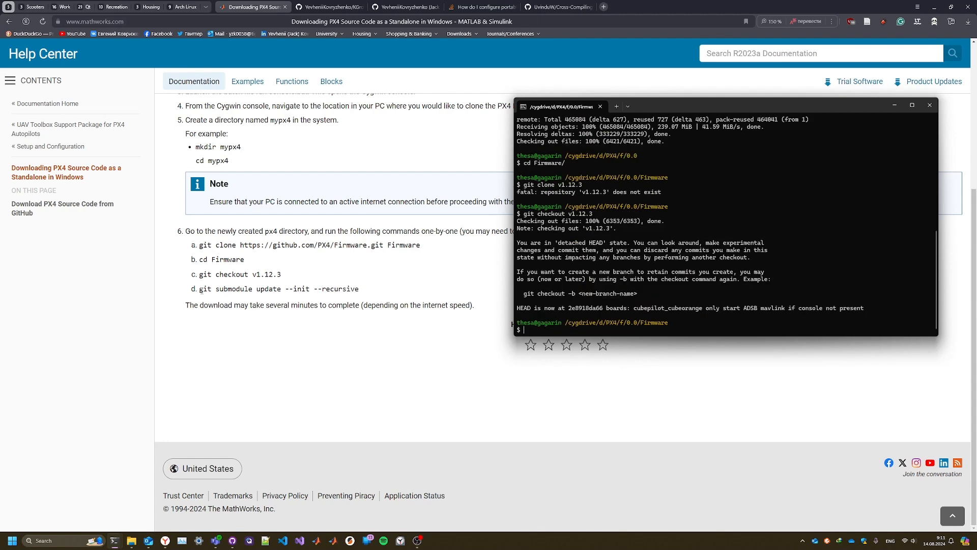
Step: Copy git submodule update --init --recursive from the documentation and run it in the Firmware directory
drag(200, 294, 373, 294)
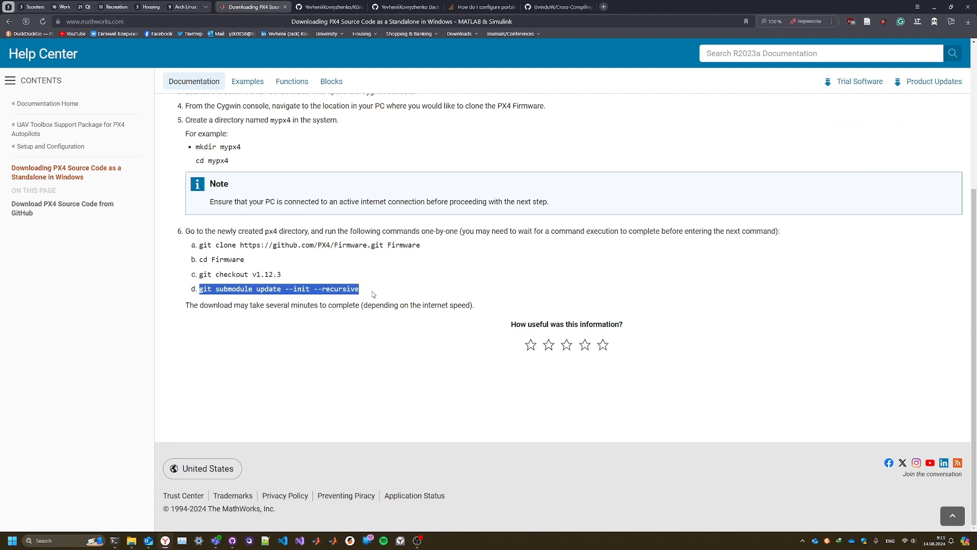
key(alt+Tab)
right_click(814, 289)
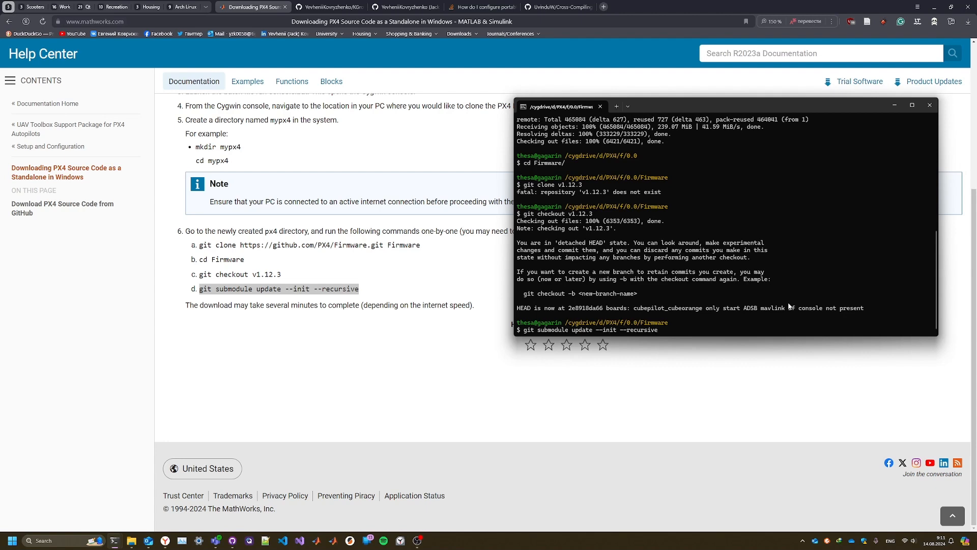
key(Return)
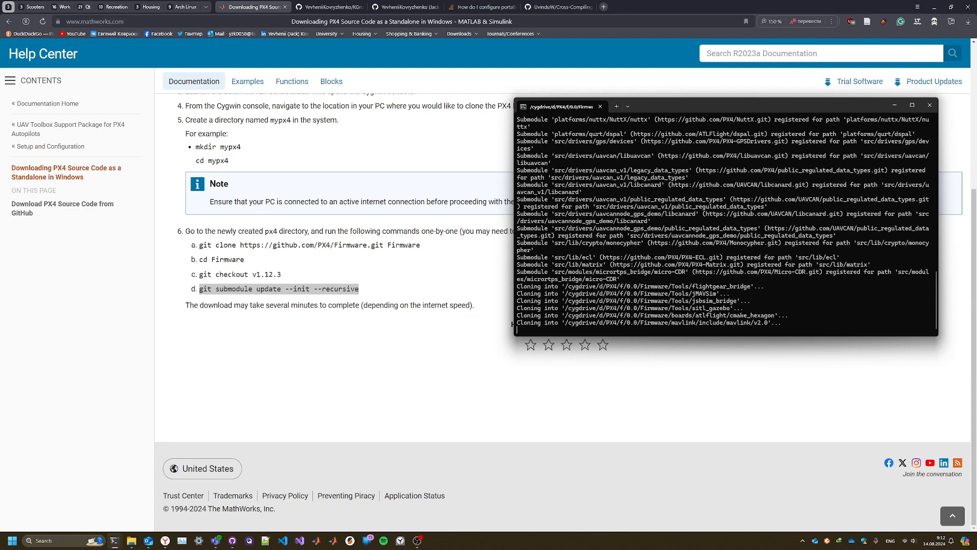
click(629, 106)
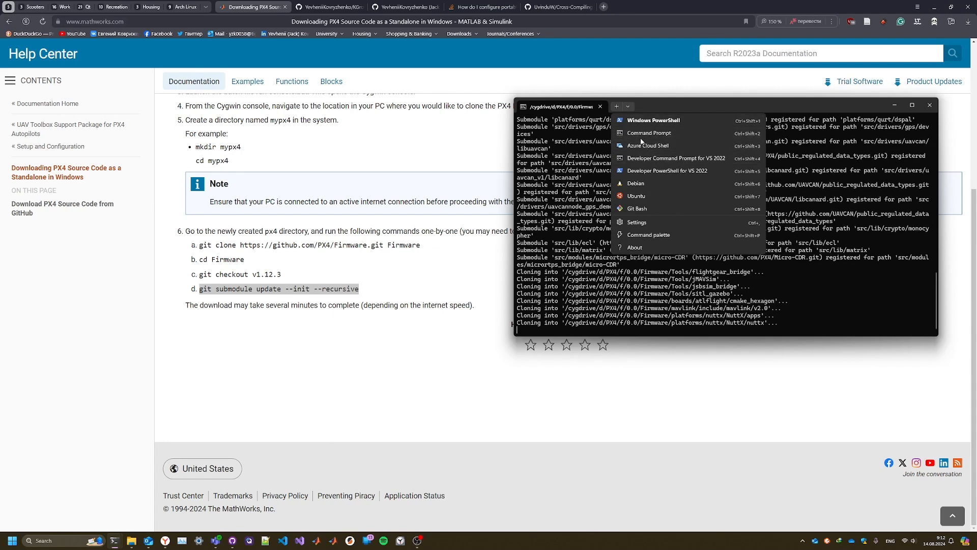
click(576, 181)
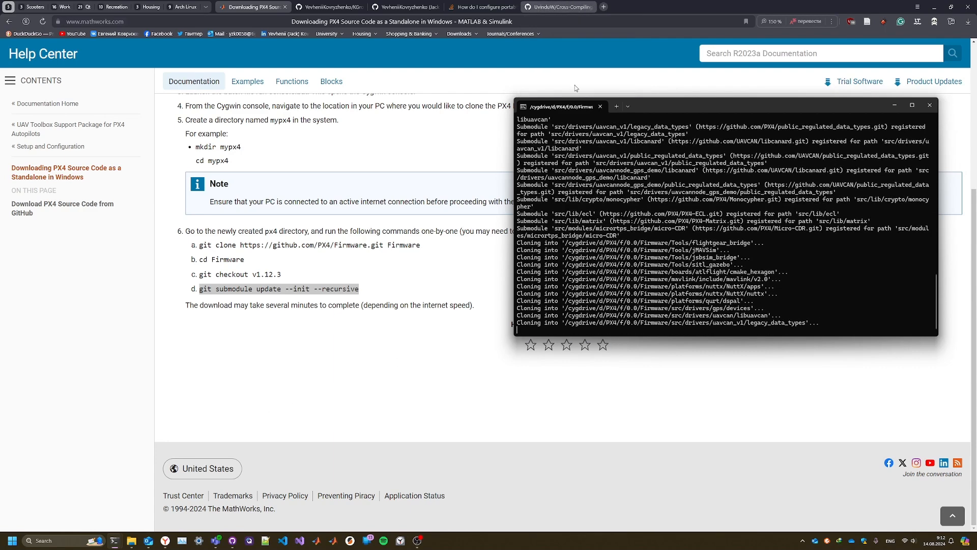
Step: Look through the open KGroundControl and Cross-Compiling-Qt-for-Raspberry-Pi-4 repositories in the browser, and bring up the GitHub profile page
click(309, 5)
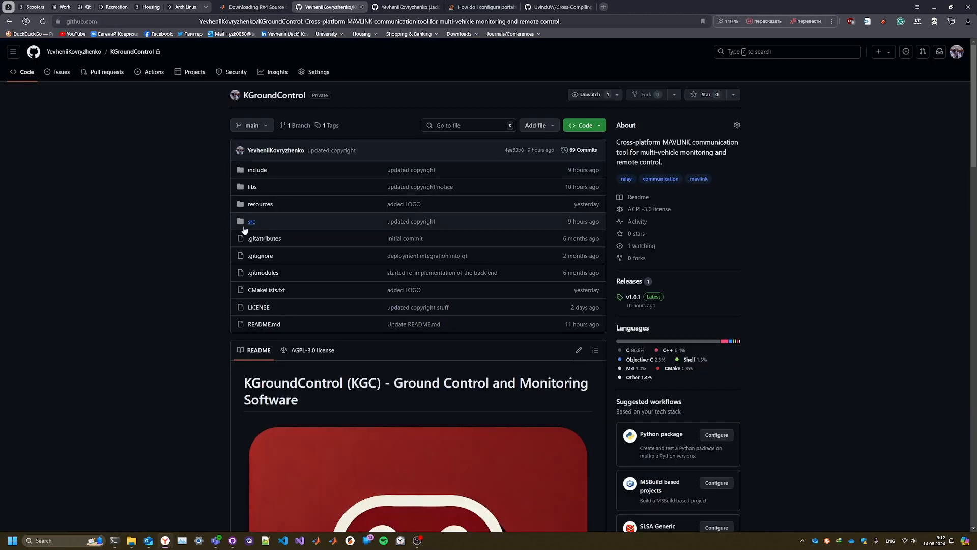
click(379, 5)
click(557, 7)
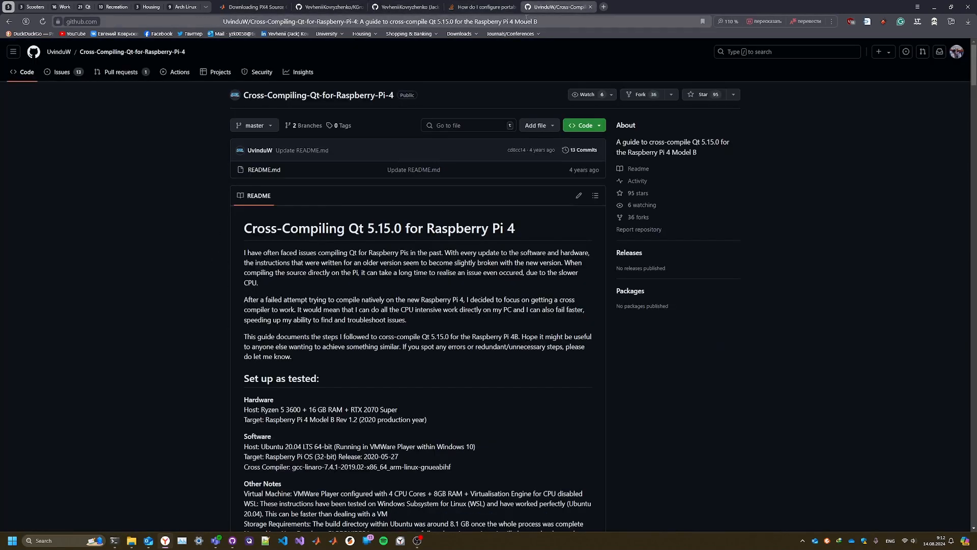
scroll(309, 267, down, 4)
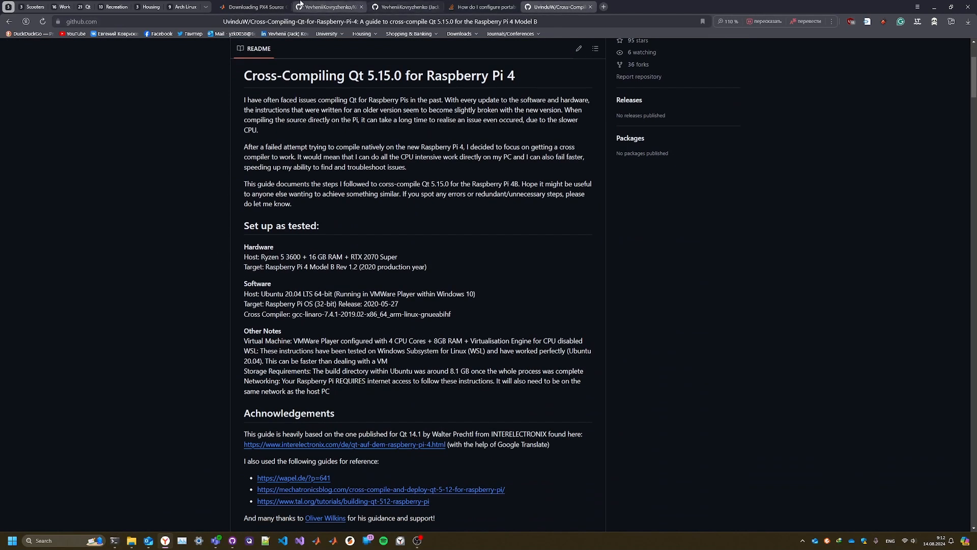
click(400, 7)
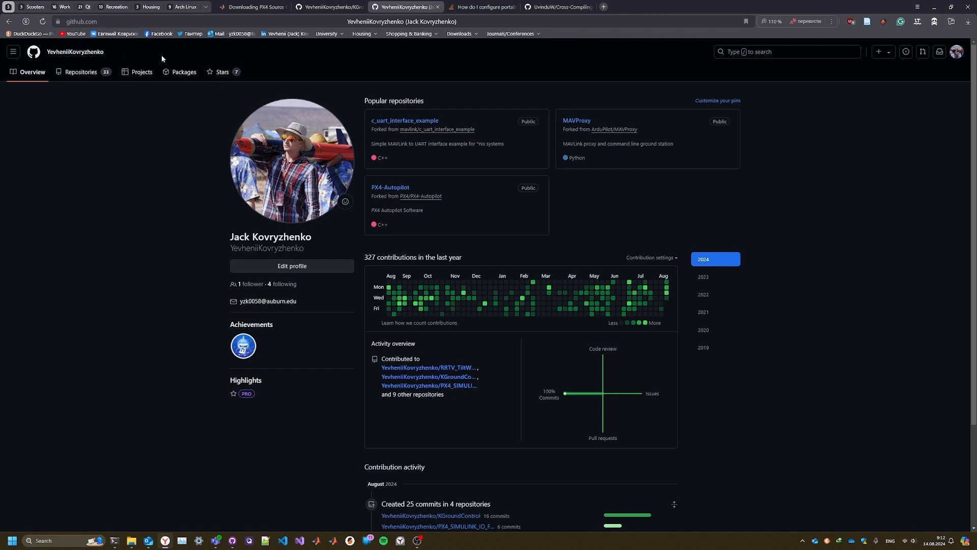
click(725, 56)
text(PX)
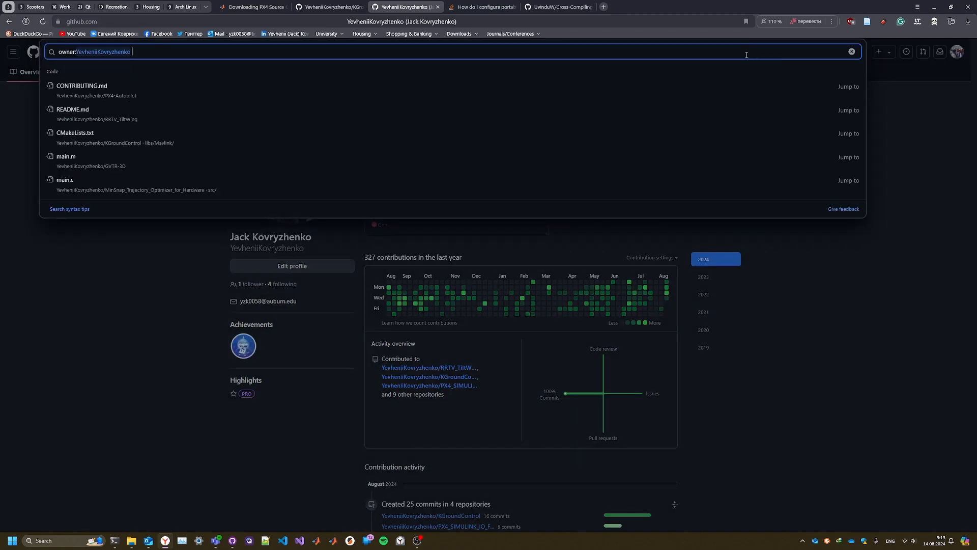
text(4)
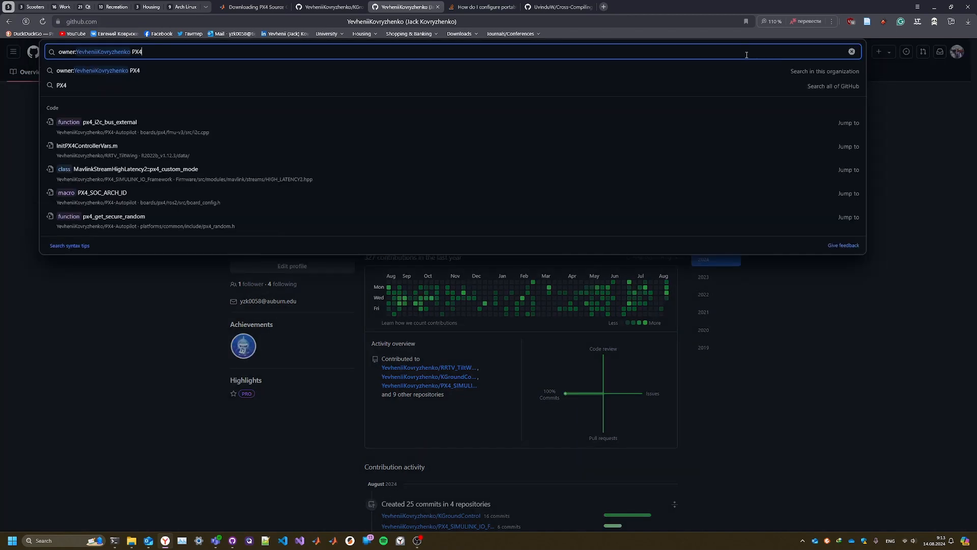
text(_)
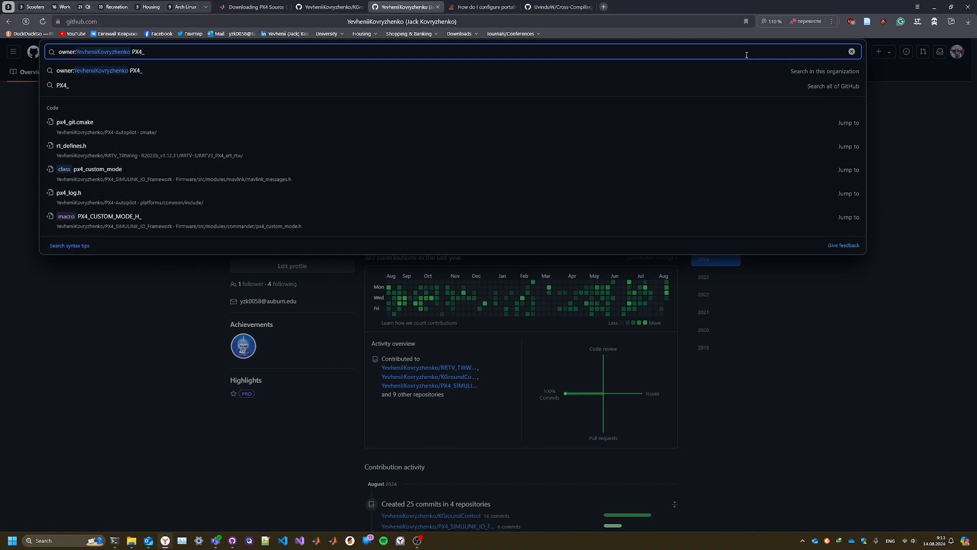
text(SIMULINK)
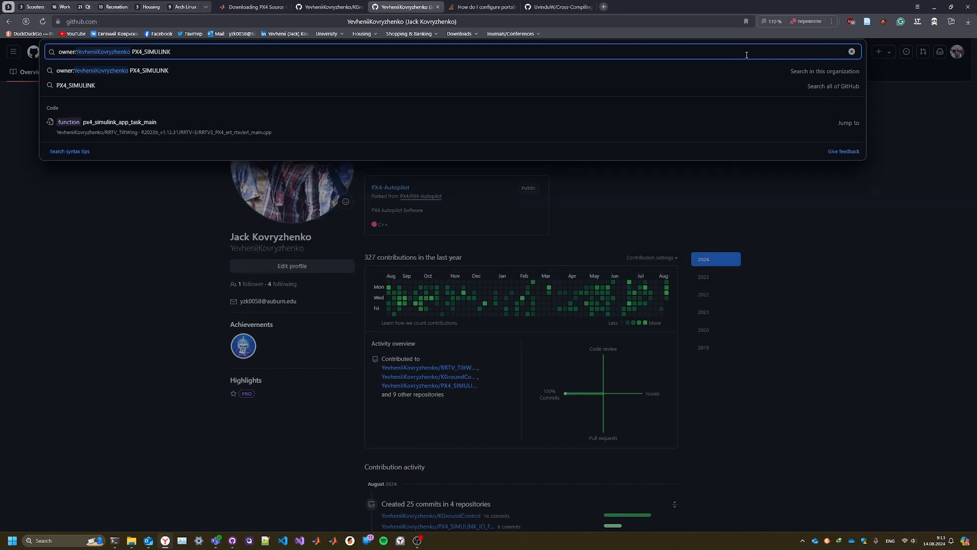
key(Escape)
Step: Open the PX4_SIMULINK_IO_Framework repository from the profile's repositories list and highlight the Pre-requisites text in its README
click(76, 51)
click(105, 73)
click(410, 130)
scroll(260, 232, down, 8)
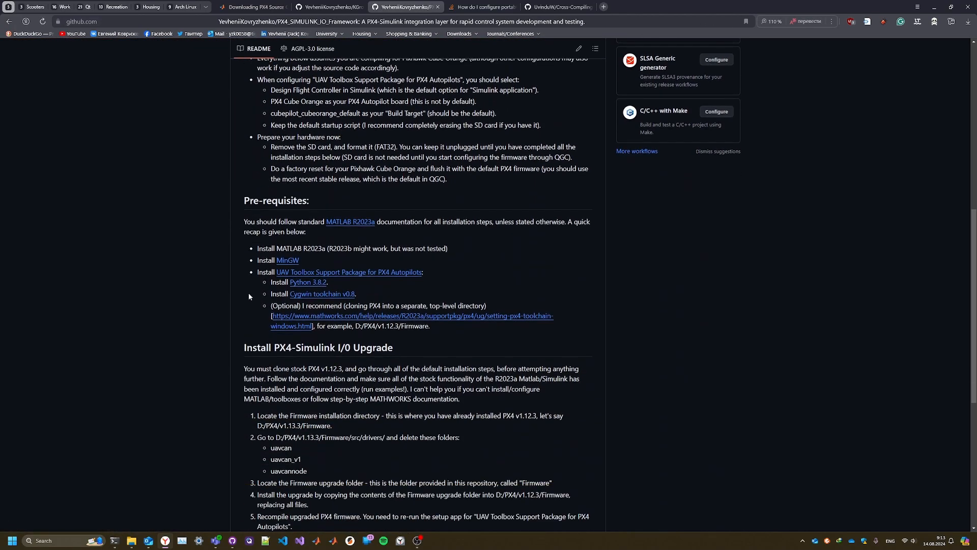
scroll(248, 292, down, 2)
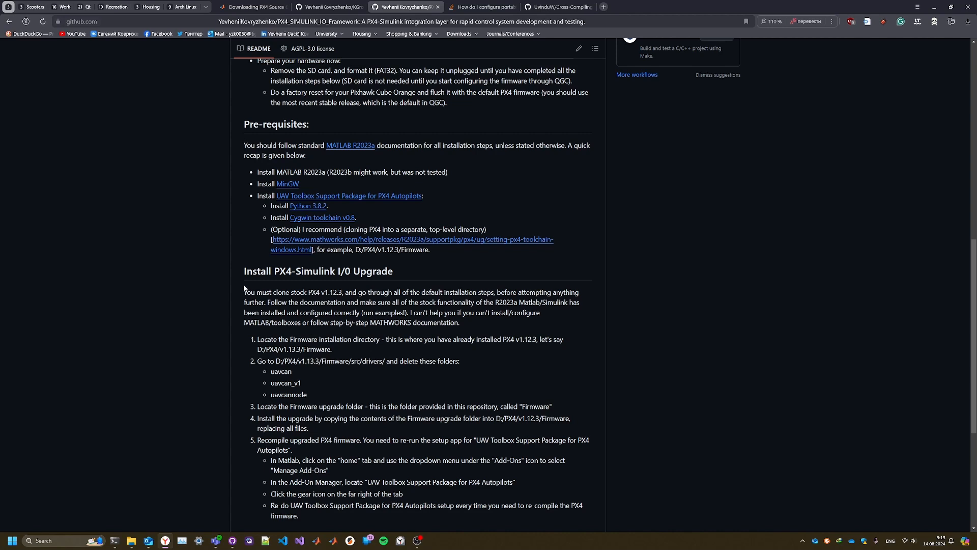
mouse_move(245, 145)
mouse_down()
mouse_move(281, 148)
mouse_move(381, 230)
mouse_move(427, 253)
mouse_up()
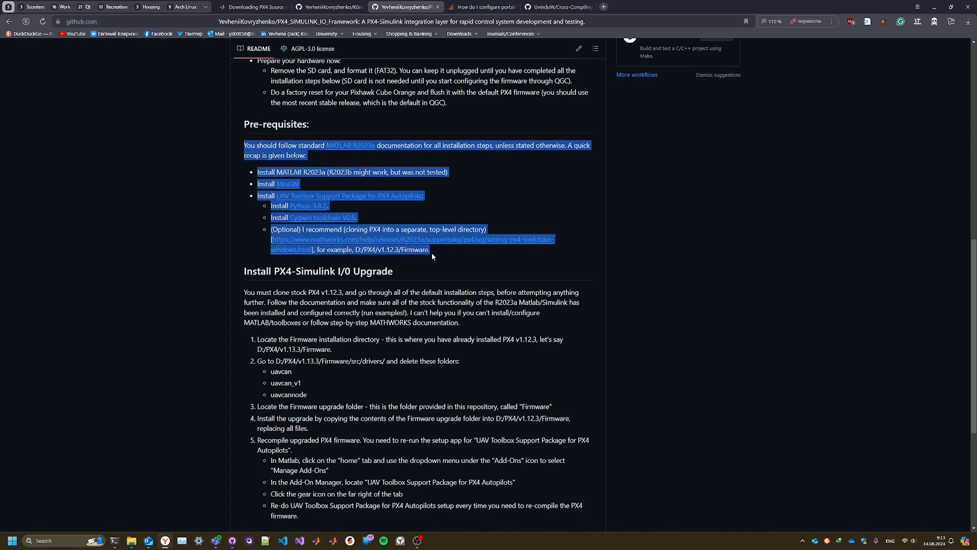
Step: Check the submodule download in the Cygwin console, and open the MATLAB R2023a documentation linked in the README's Pre-requisites
mouse_move(115, 541)
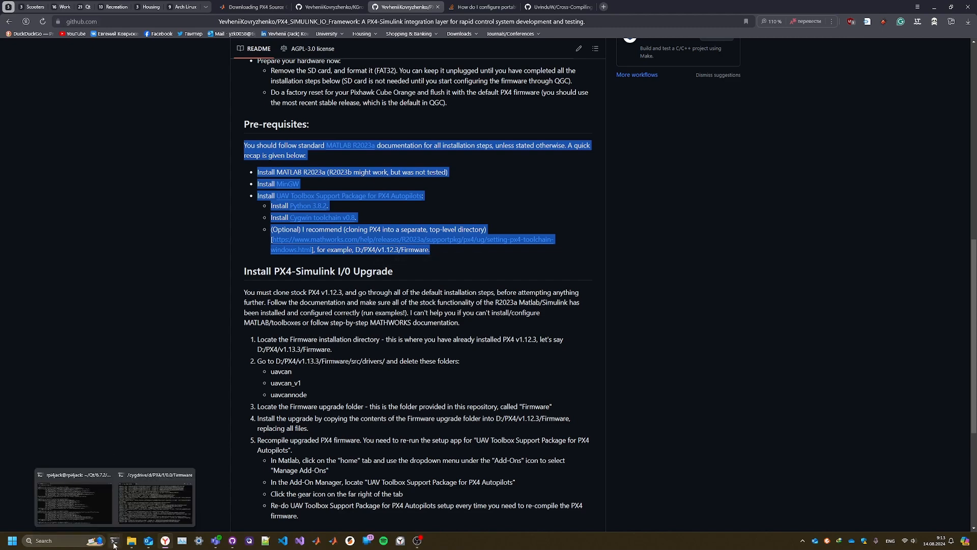
click(148, 505)
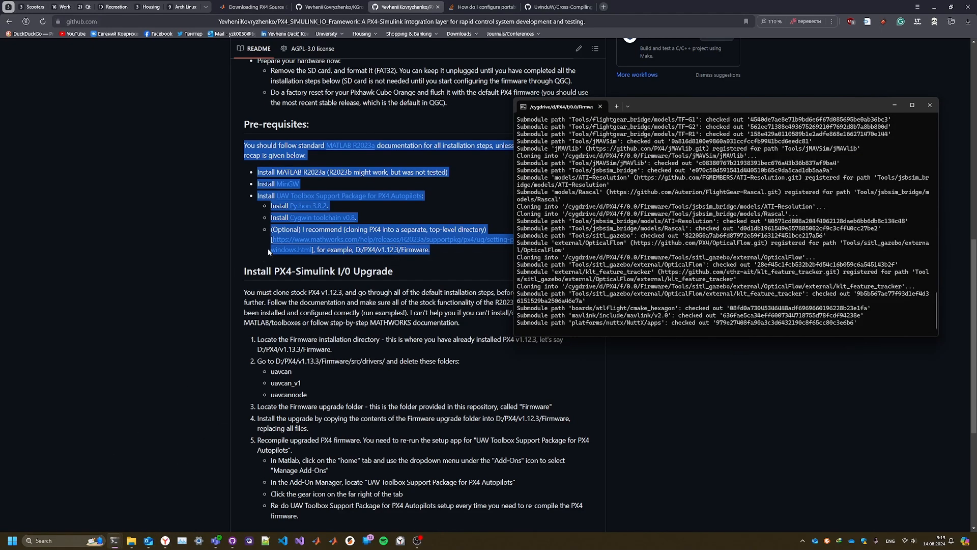
click(246, 163)
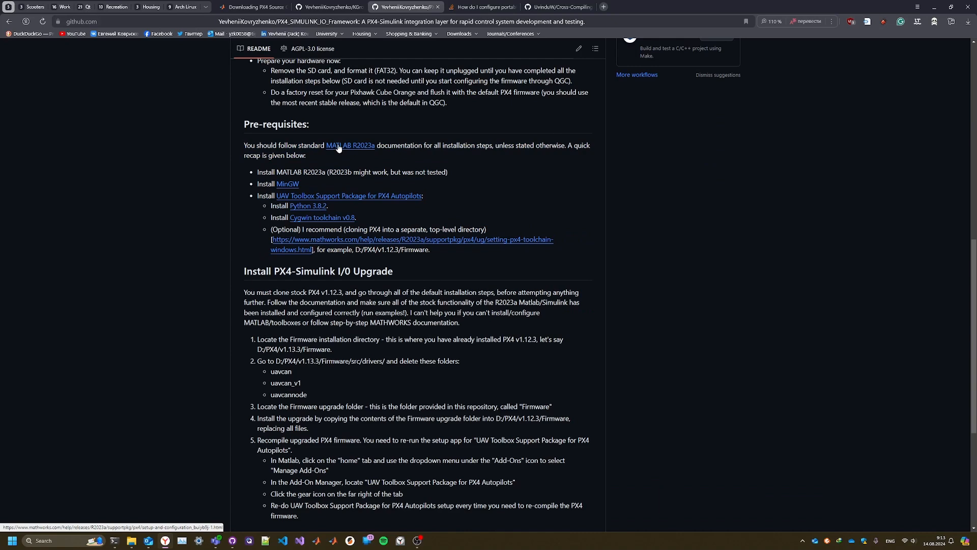
click(355, 146)
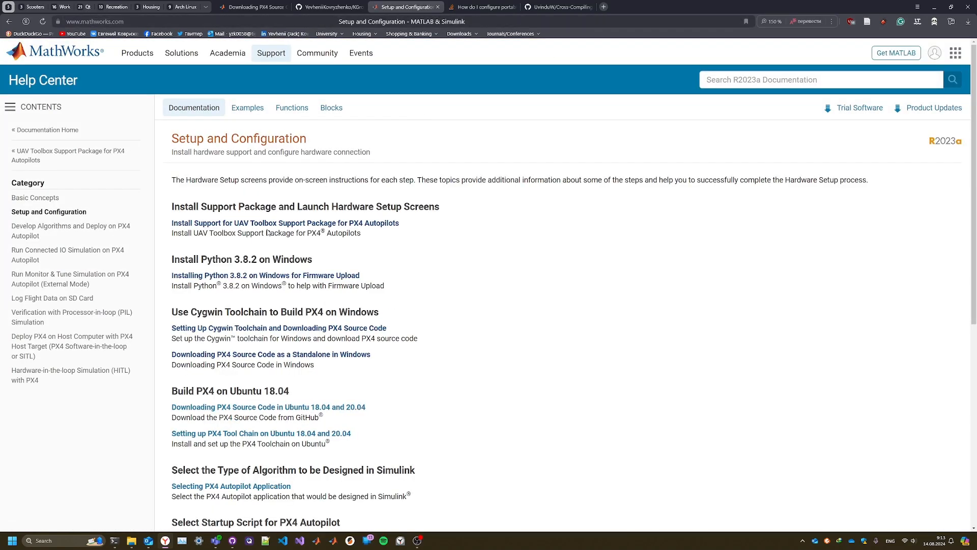
Step: Examine the Setup and Configuration page's sections on the Windows Cygwin build, the Ubuntu 18.04 build, algorithm type and startup script
scroll(269, 232, down, 1)
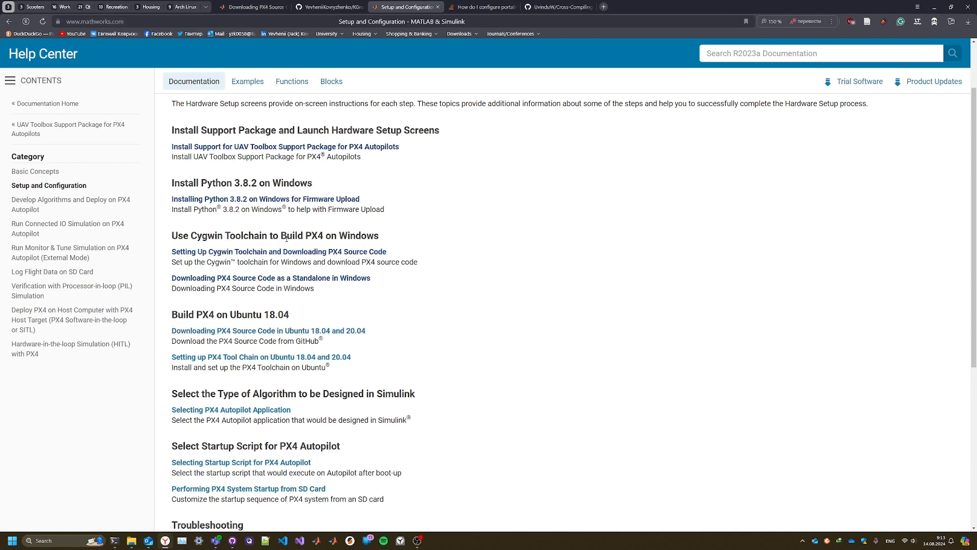
drag(306, 232, 390, 233)
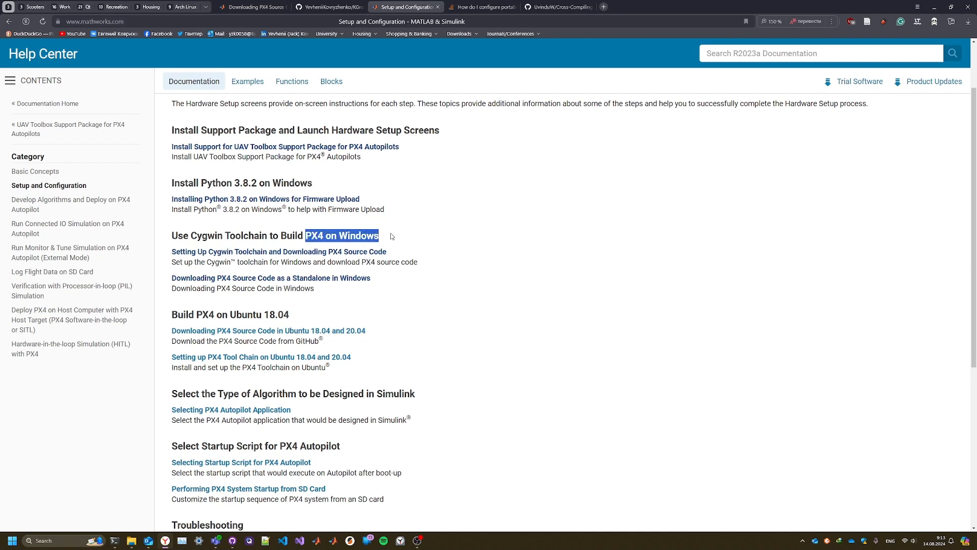
click(389, 251)
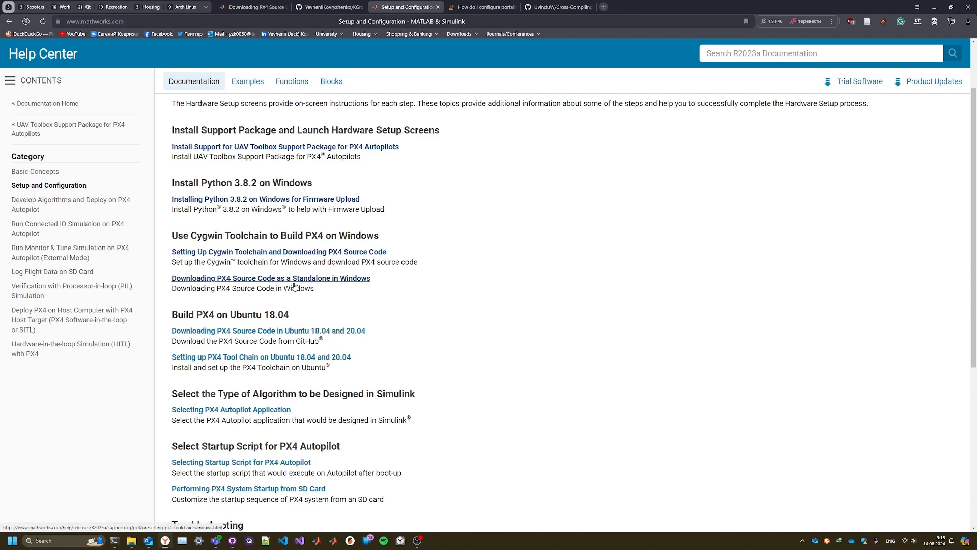
scroll(270, 321, down, 1)
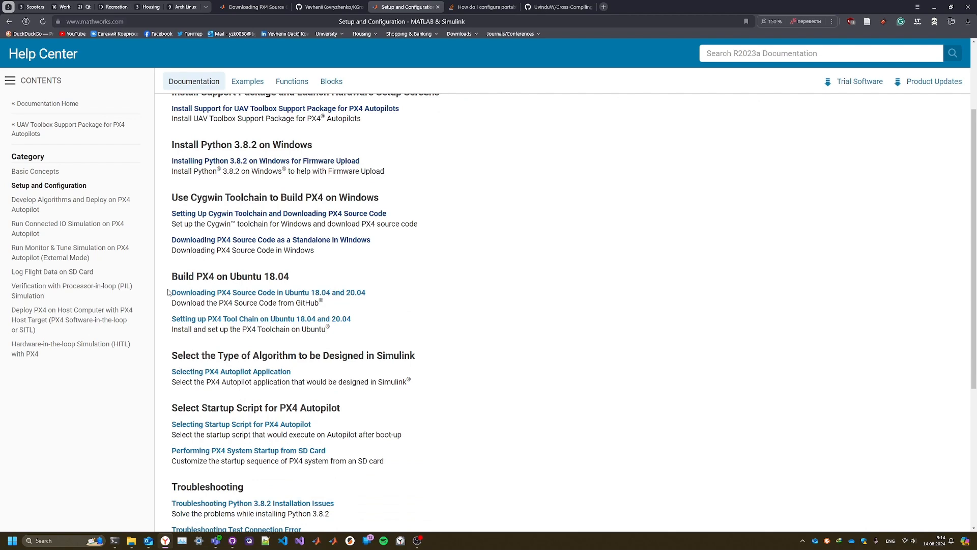
drag(172, 278, 311, 277)
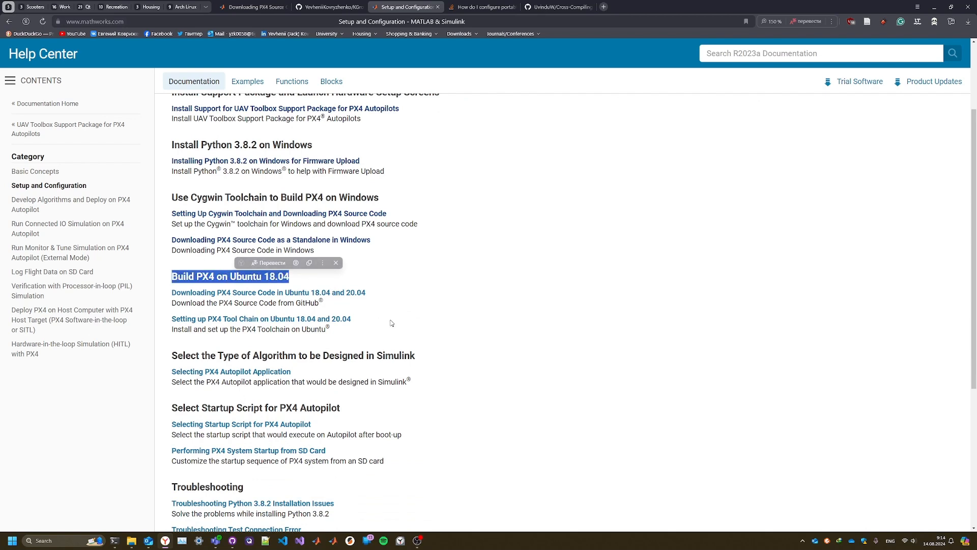
click(296, 326)
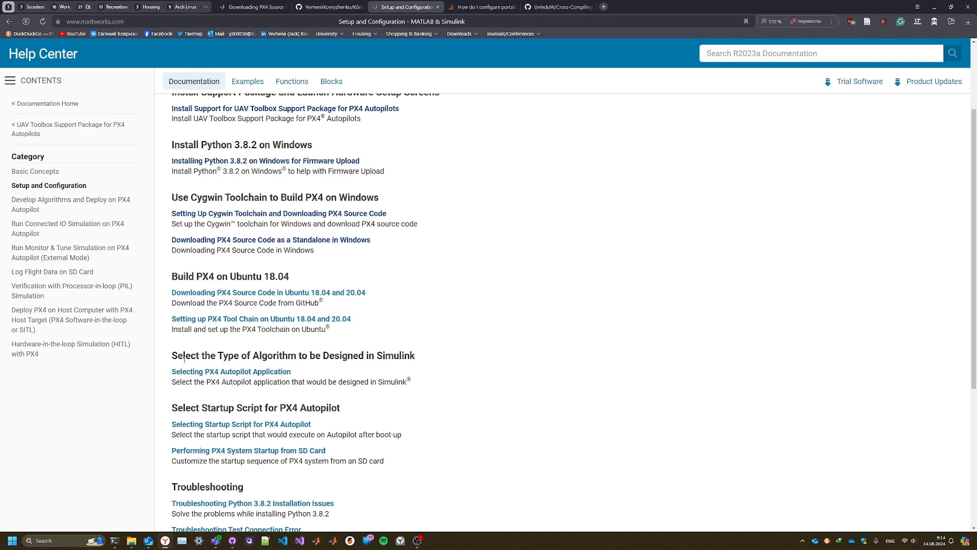
drag(172, 355, 387, 464)
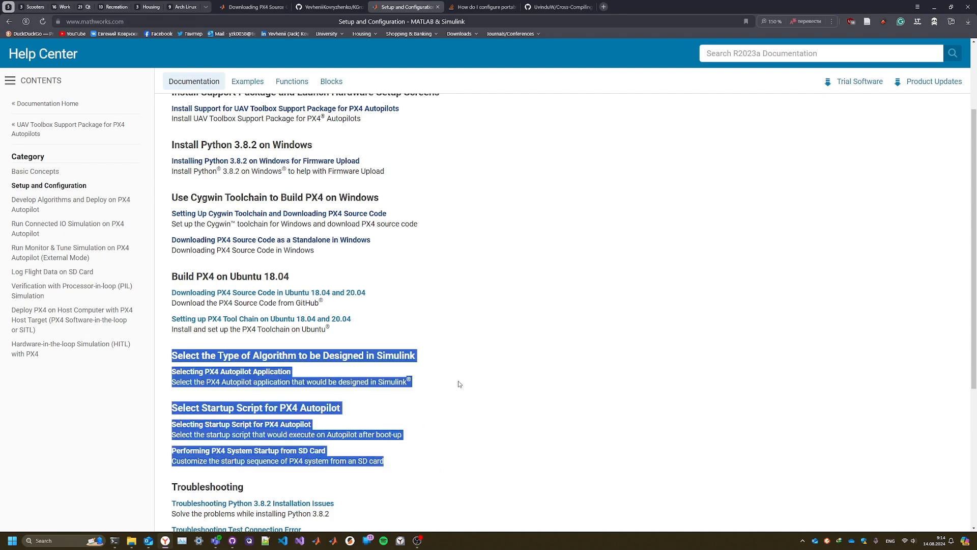
click(459, 384)
scroll(458, 383, up, 2)
scroll(458, 384, down, 2)
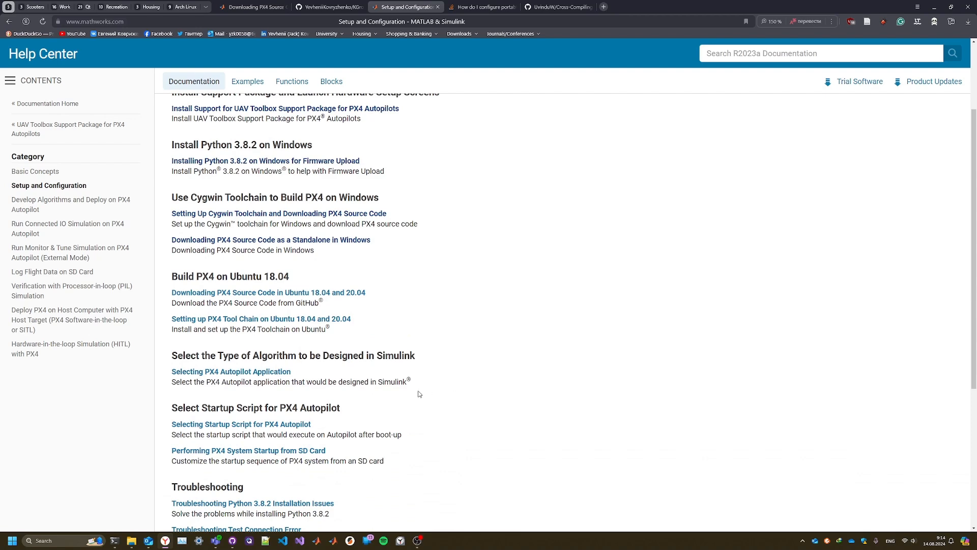
Step: Bring the Cygwin console up over the documentation to follow the submodule update while looking through the troubleshooting topics
key(alt+Tab)
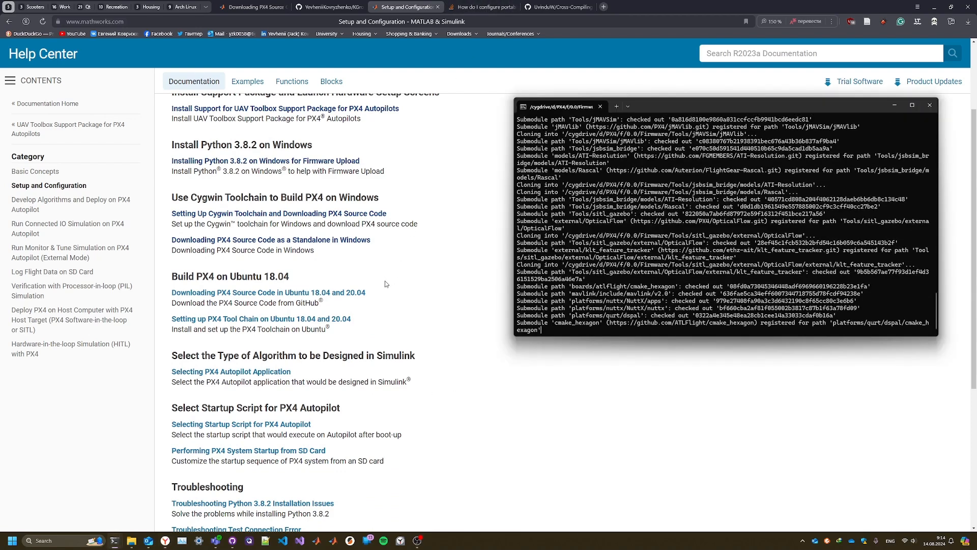
scroll(359, 313, down, 3)
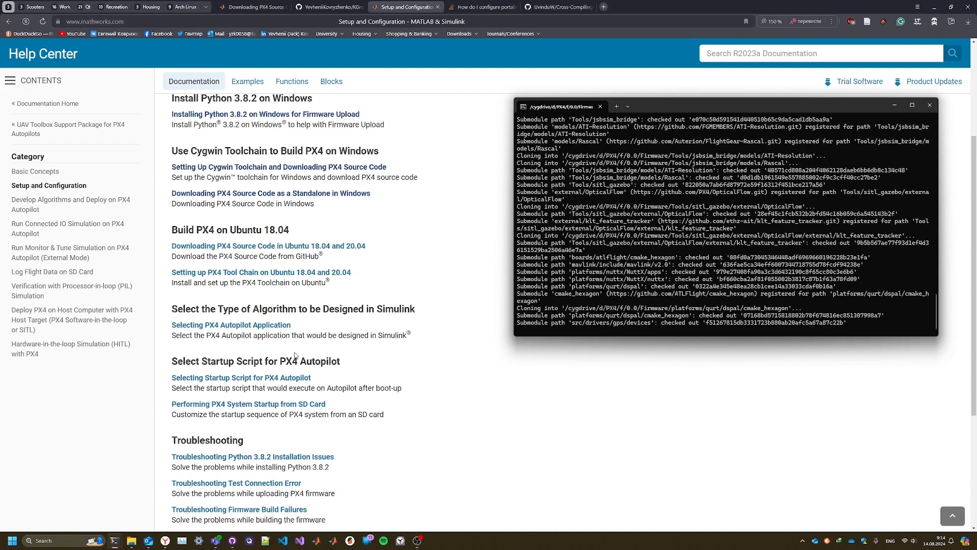
scroll(215, 317, up, 2)
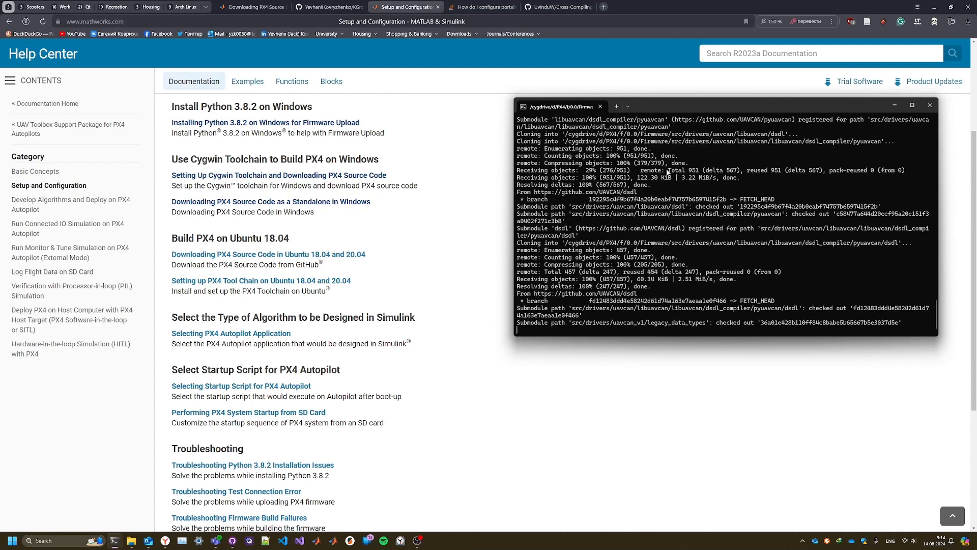
click(416, 543)
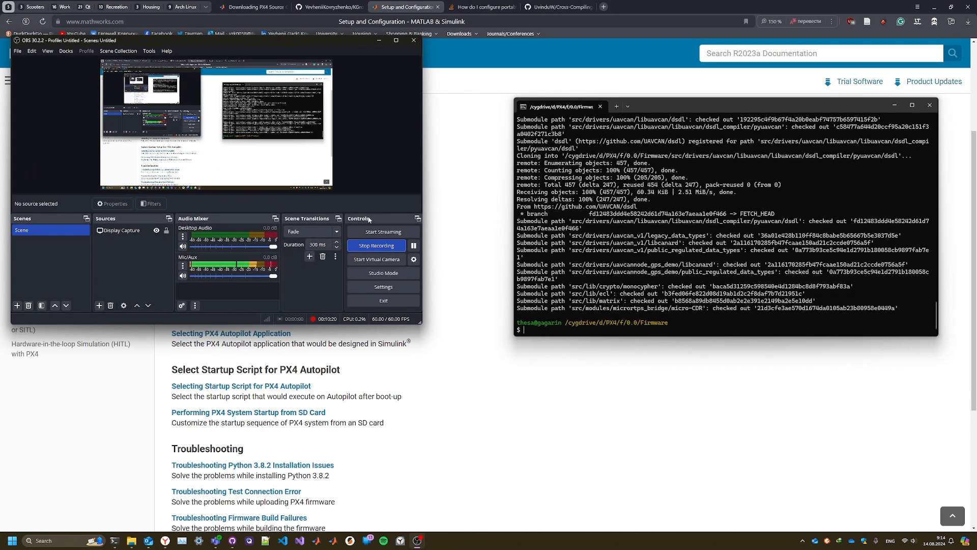
click(379, 41)
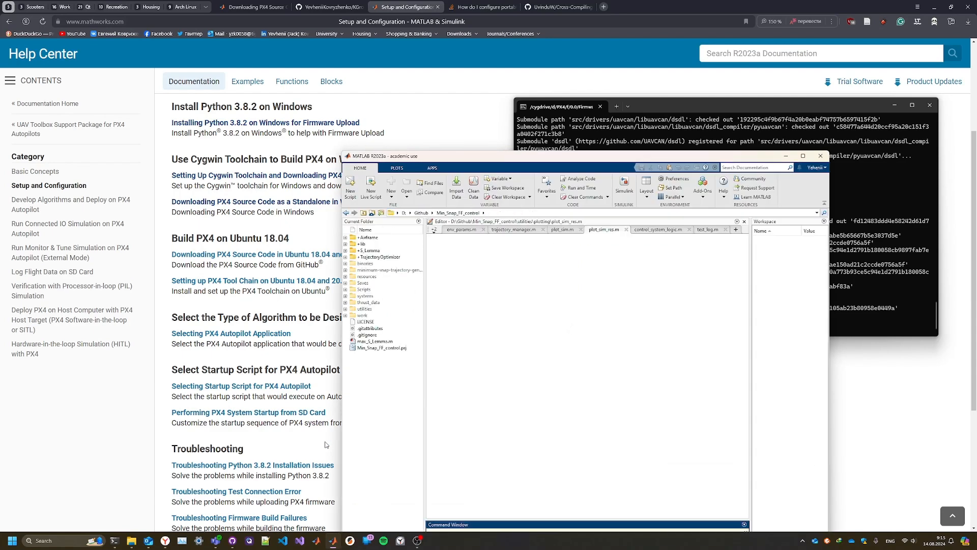
Step: Maximize the MATLAB R2023a window and open the Add-On Manager
double_click(404, 158)
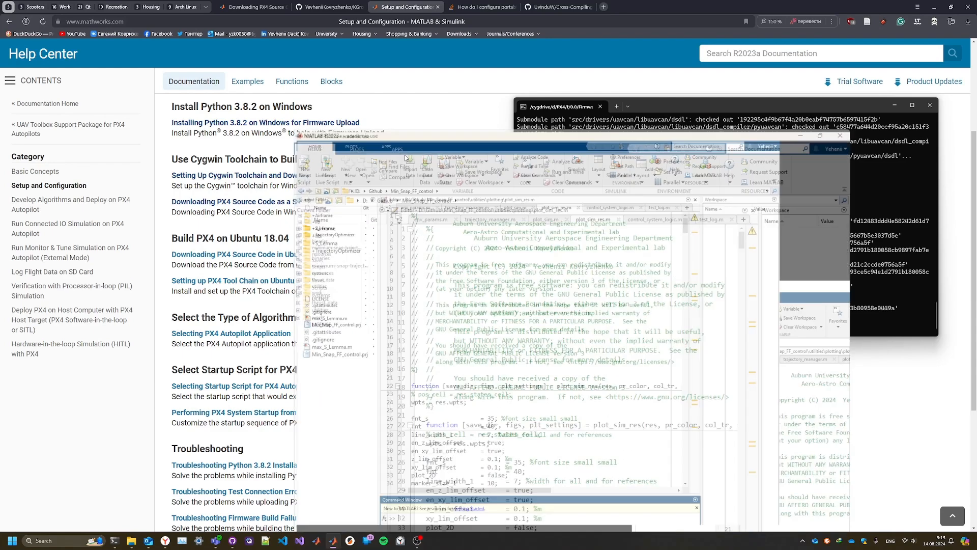
click(361, 39)
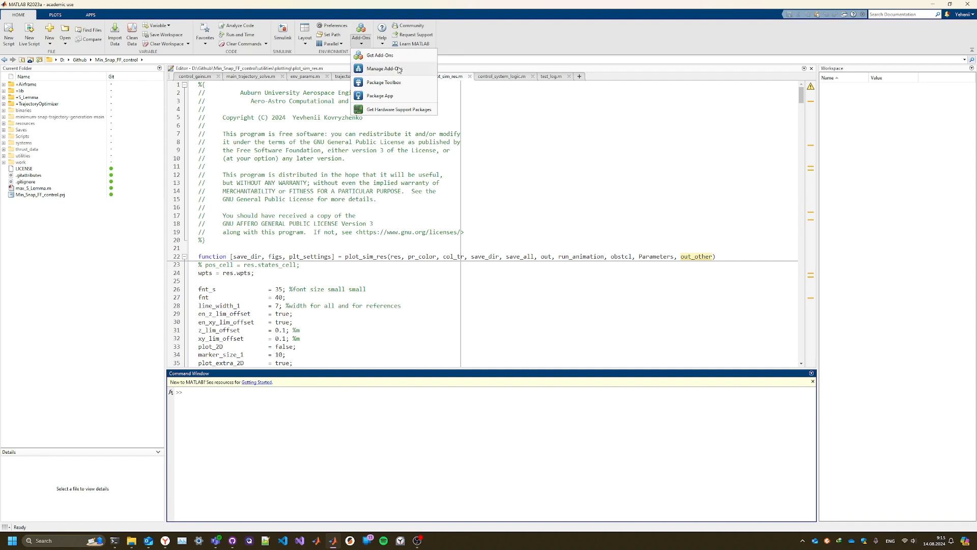
click(382, 73)
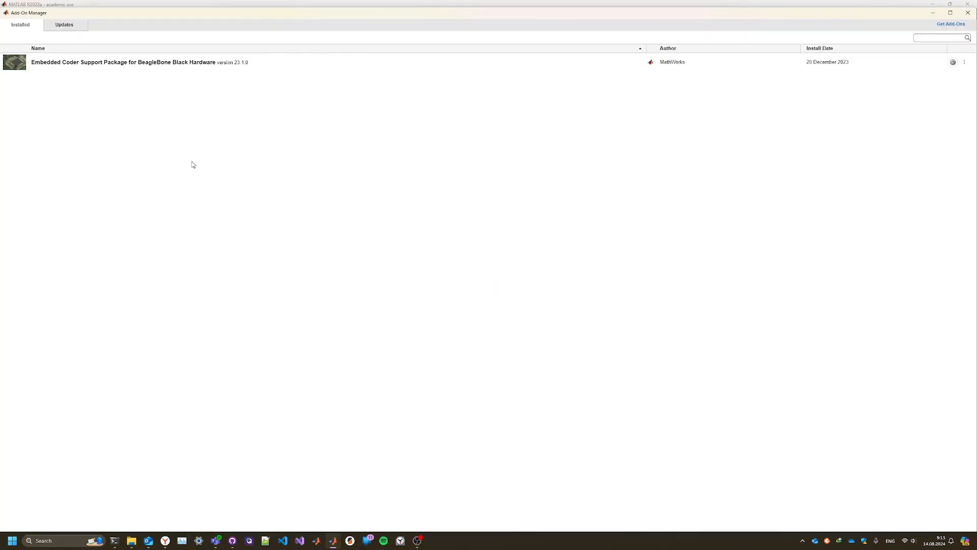
Step: Find the UAV Toolbox Support Package for PX4 Autopilots among the installed add-ons and launch its setup
scroll(758, 179, down, 20)
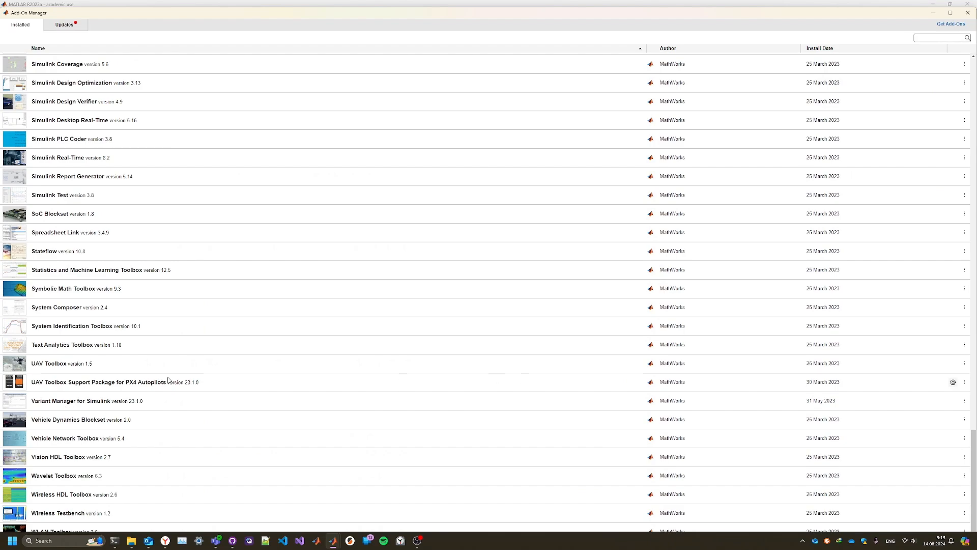
scroll(76, 362, up, 15)
scroll(76, 362, up, 15)
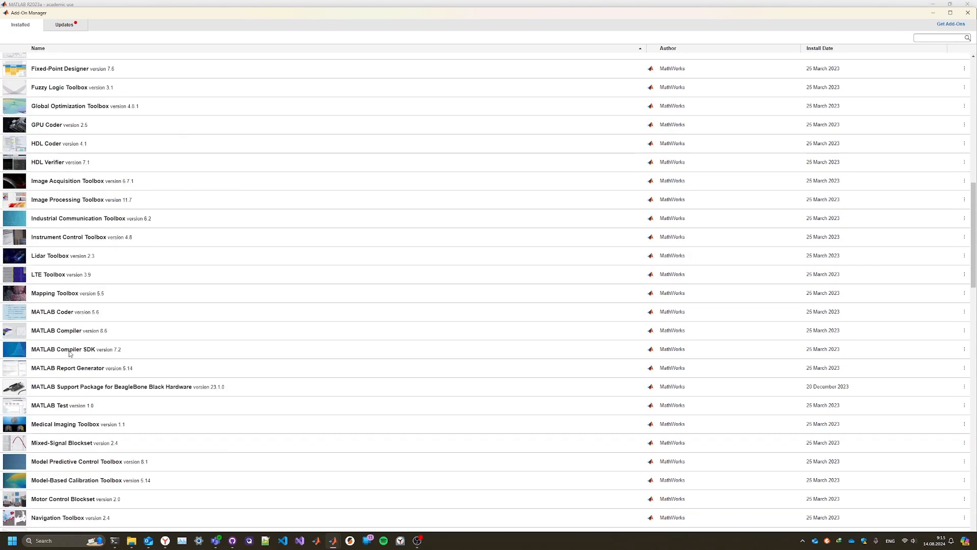
scroll(70, 352, down, 20)
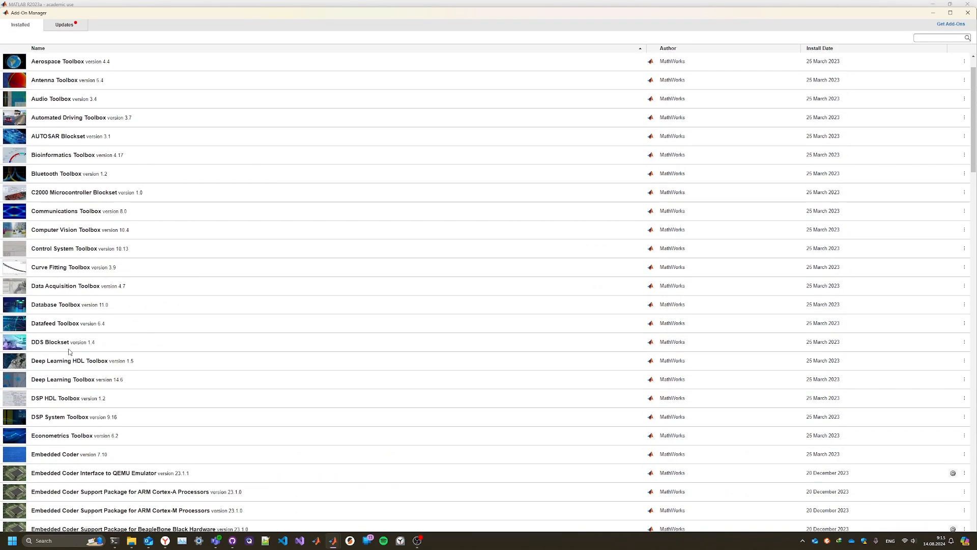
scroll(65, 340, down, 7)
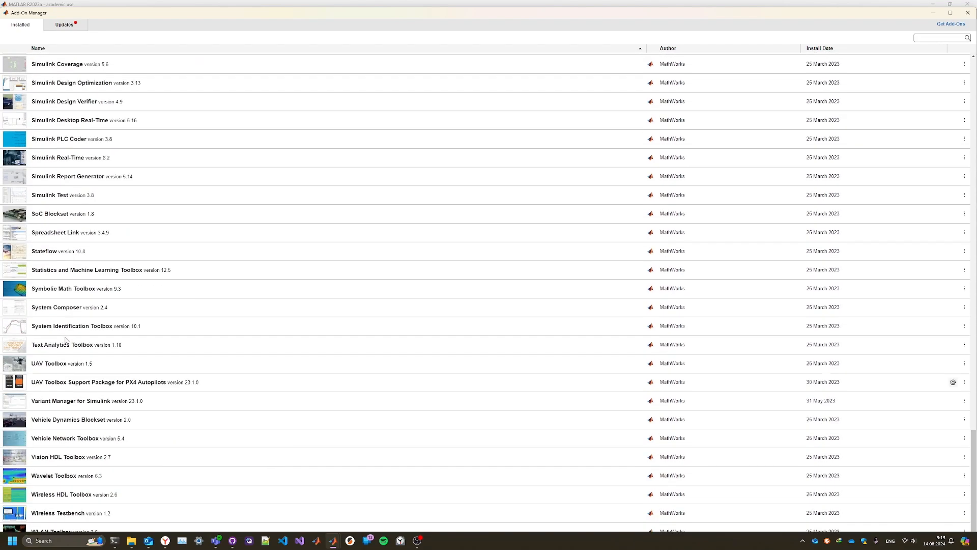
click(33, 382)
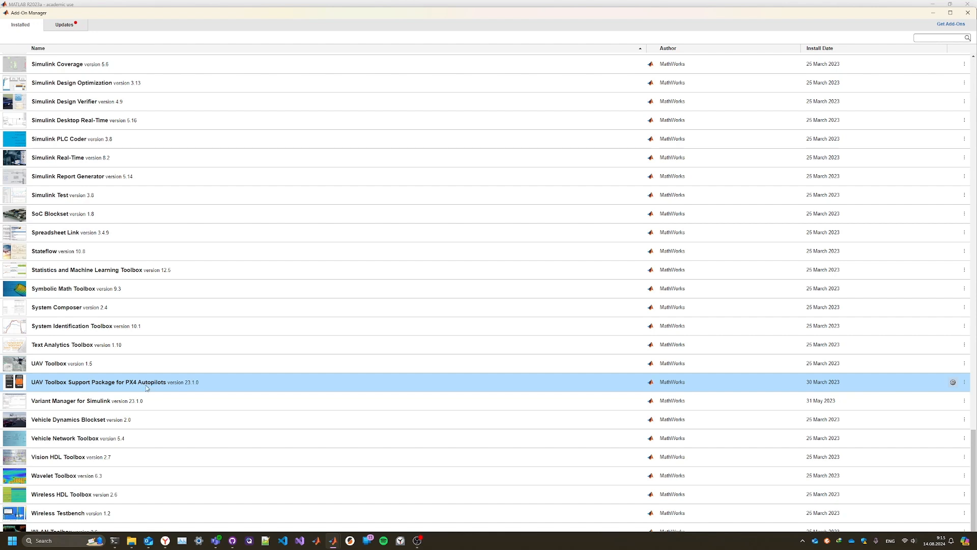
click(954, 383)
Step: Minimize the Add-On Manager and close all scripts open in the MATLAB editor
click(933, 13)
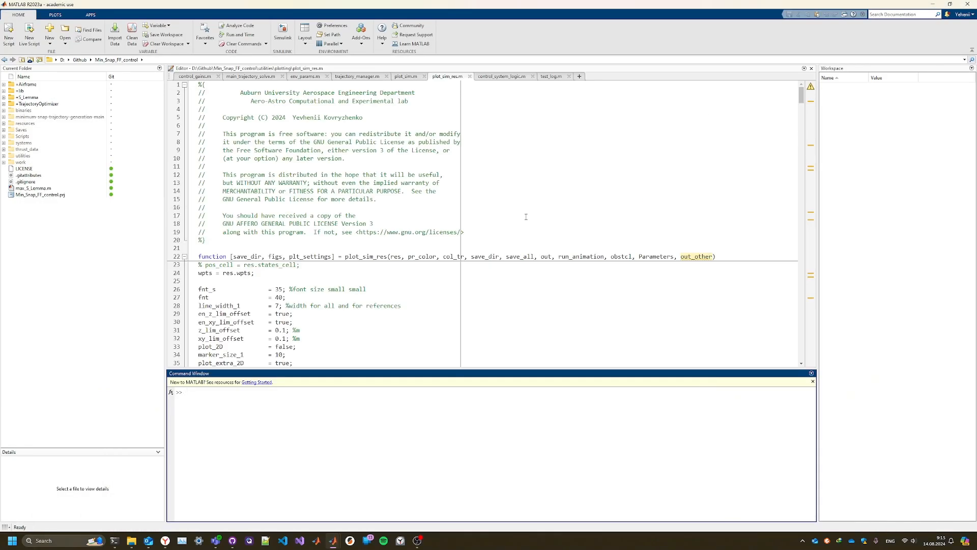
right_click(446, 79)
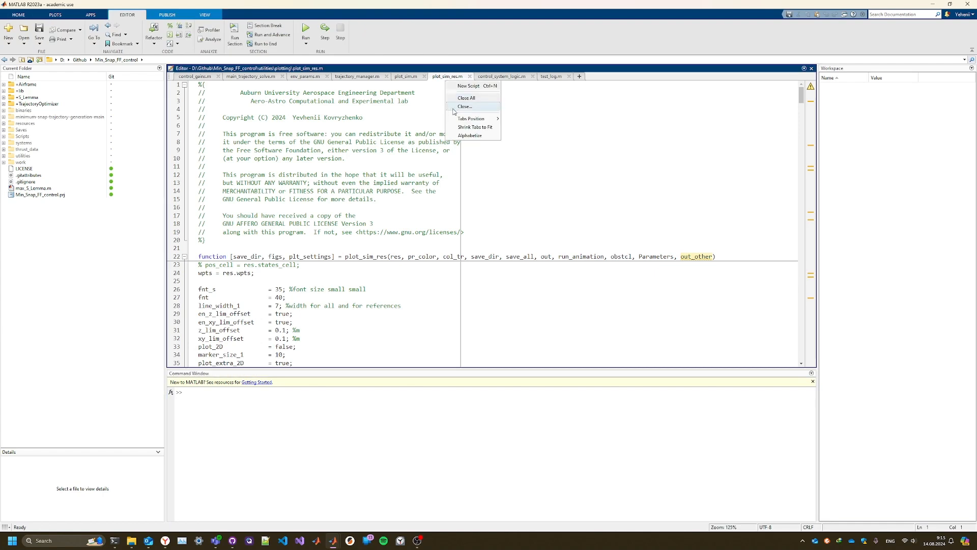
click(466, 98)
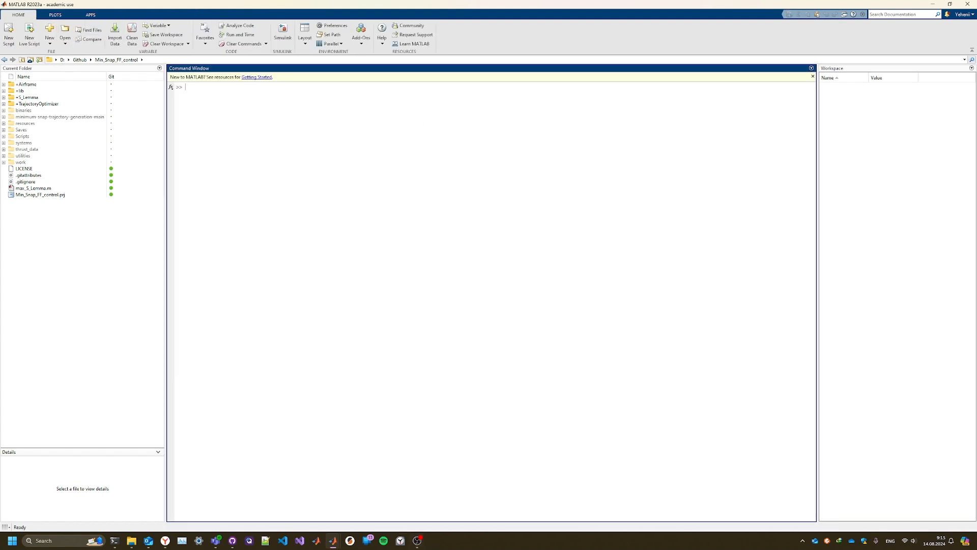
Step: Verify the Cygwin toolchain installation in the folder D:\PX4\t in the hardware setup
drag(439, 177, 533, 172)
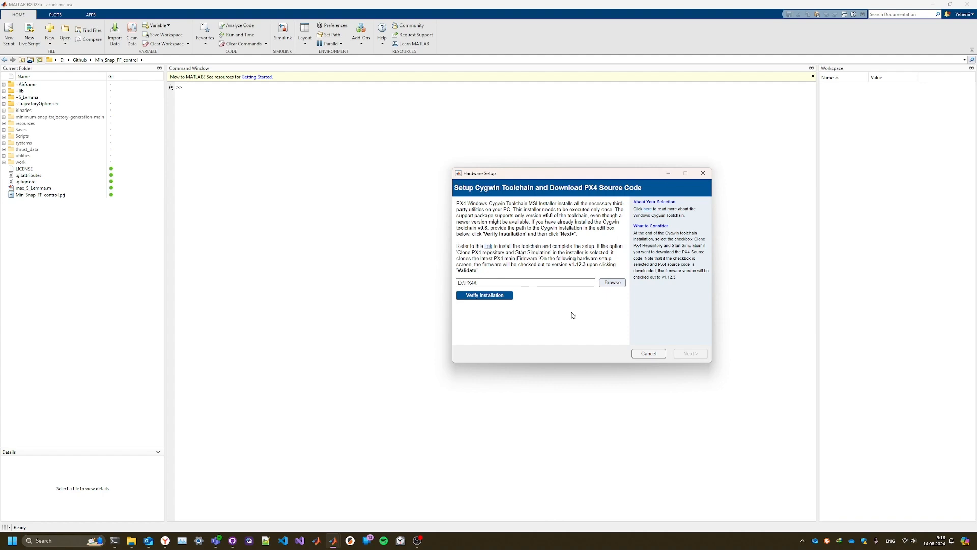
click(485, 280)
drag(456, 283, 480, 282)
click(482, 282)
drag(458, 283, 474, 282)
click(480, 281)
click(474, 295)
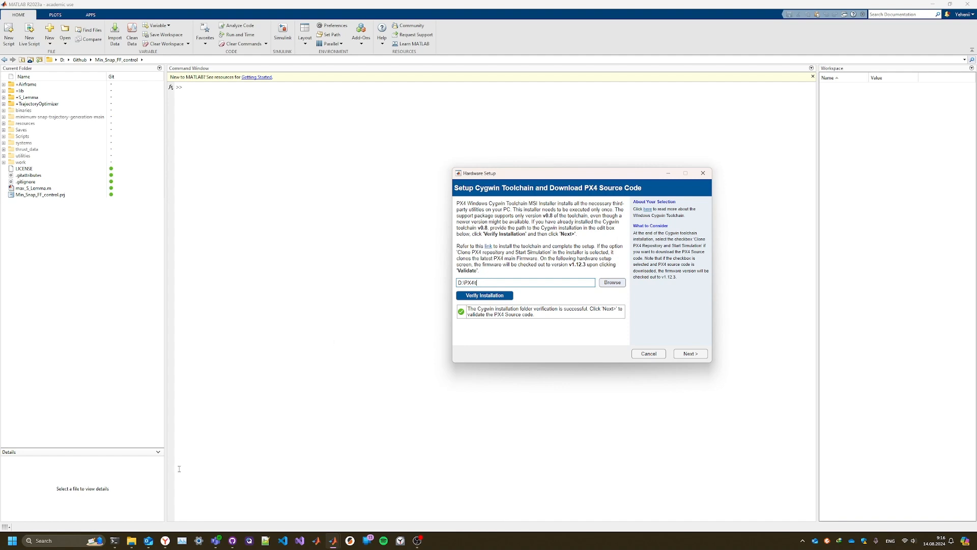
Step: Switch to File Explorer and examine the toolchain folder t and its home subfolder inside D:\PX4
click(133, 540)
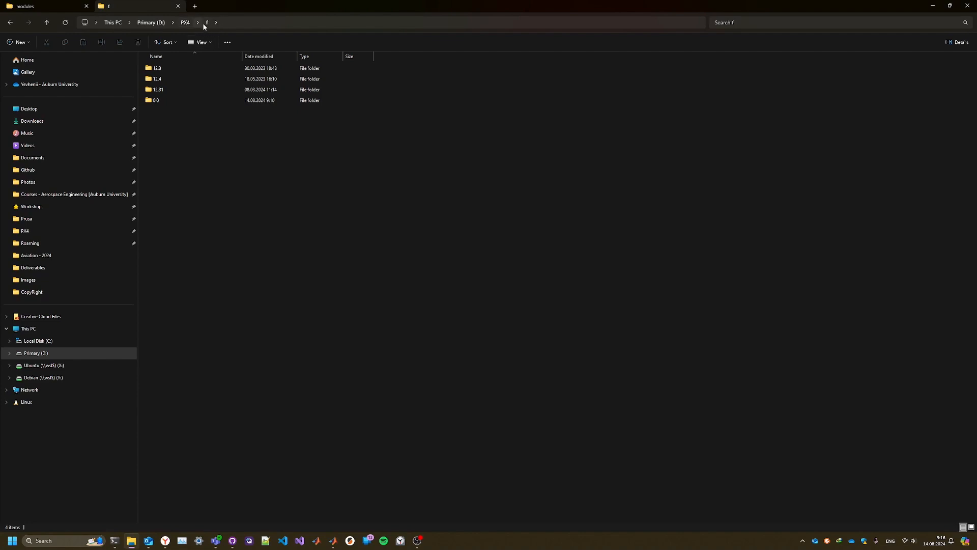
click(185, 22)
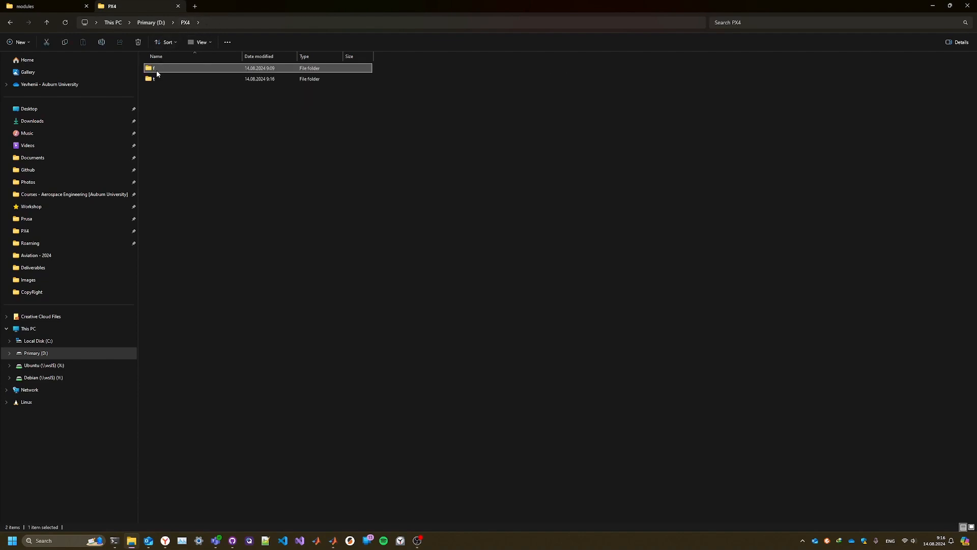
double_click(158, 79)
double_click(163, 89)
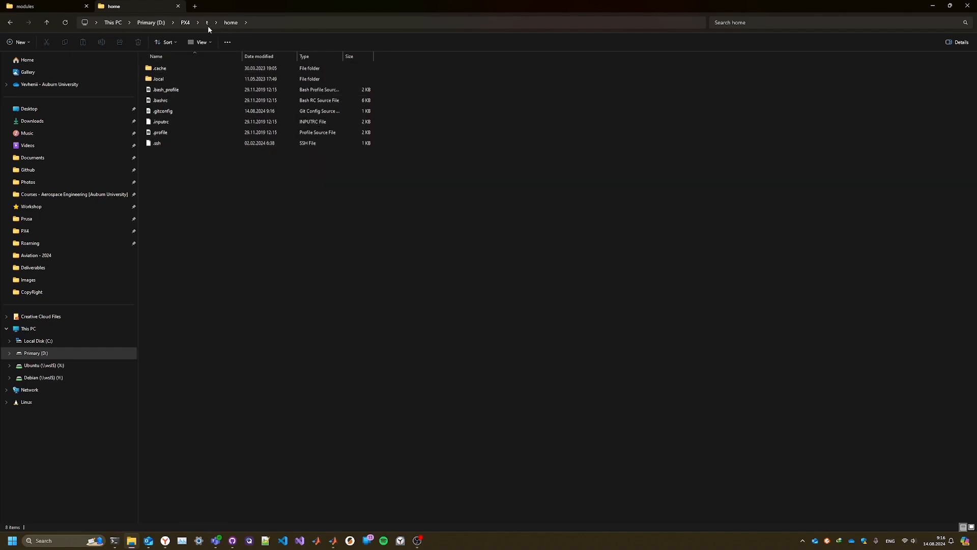
click(185, 22)
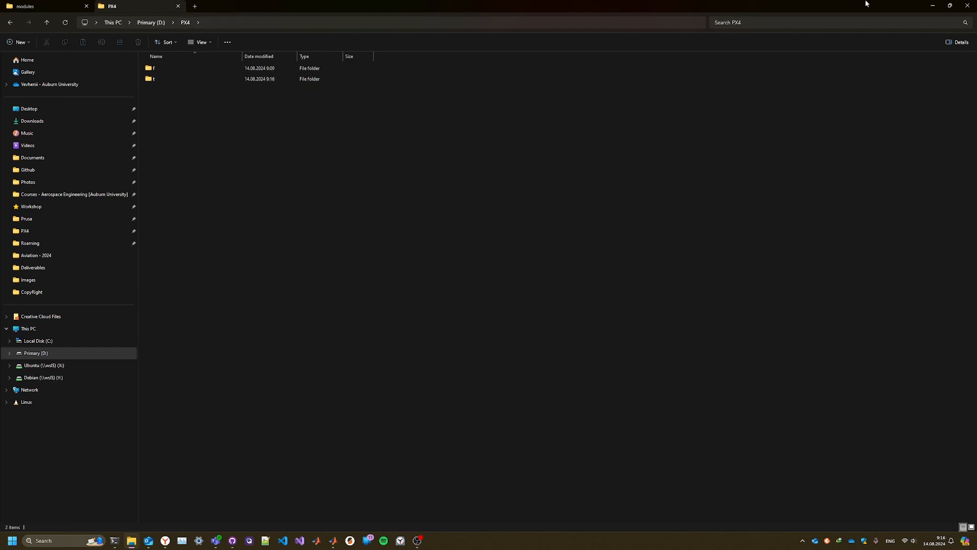
click(931, 5)
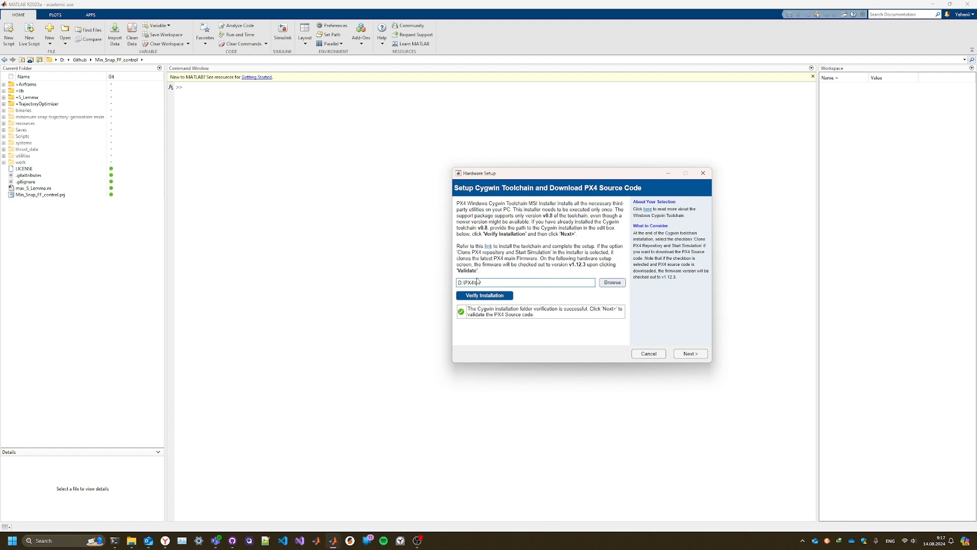
Step: Continue to the PX4 source code validation and select D:\PX4\f\0.0\Firmware as the download folder
click(687, 353)
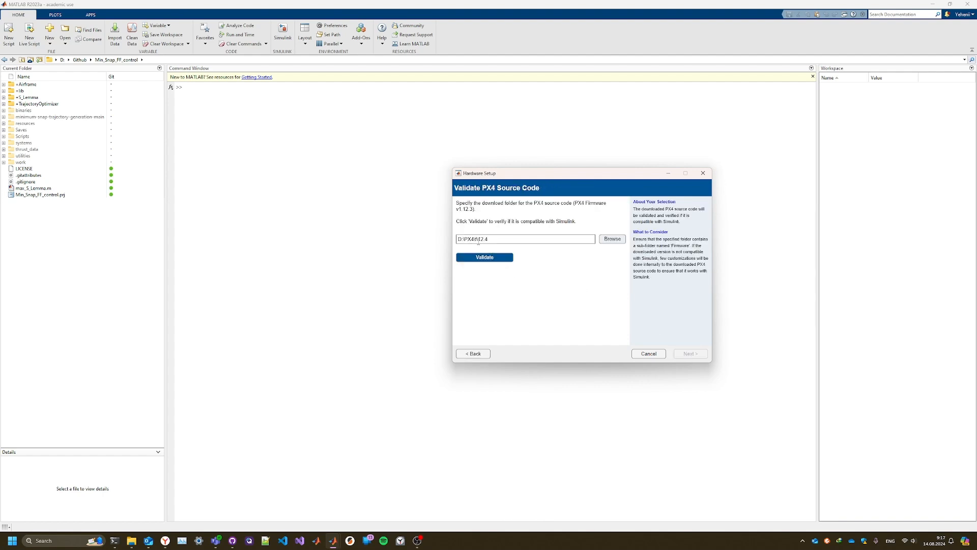
drag(465, 239, 491, 238)
click(613, 239)
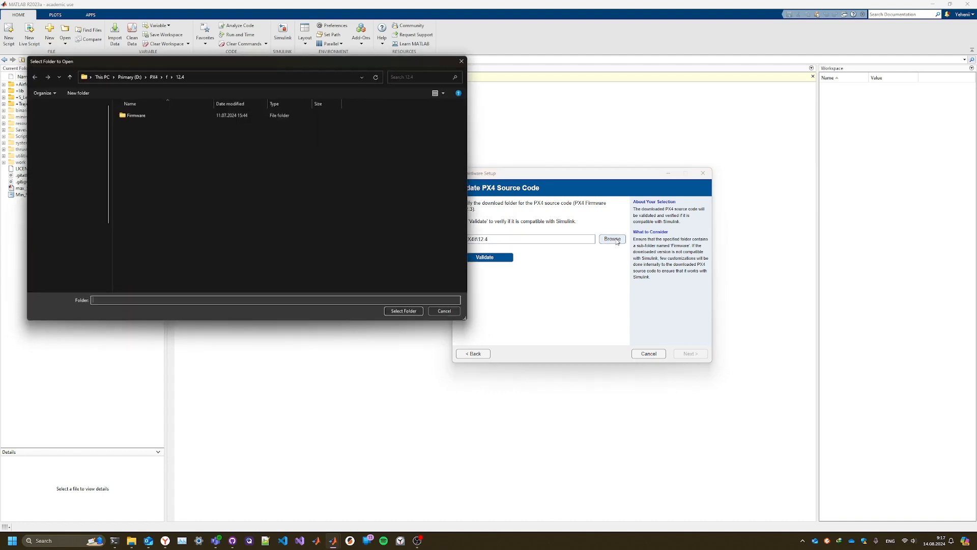
click(167, 76)
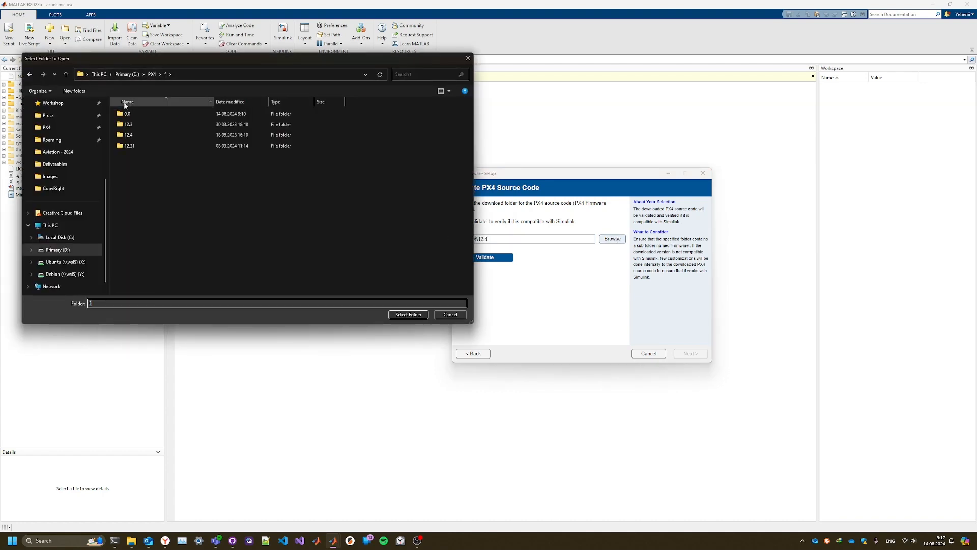
double_click(133, 114)
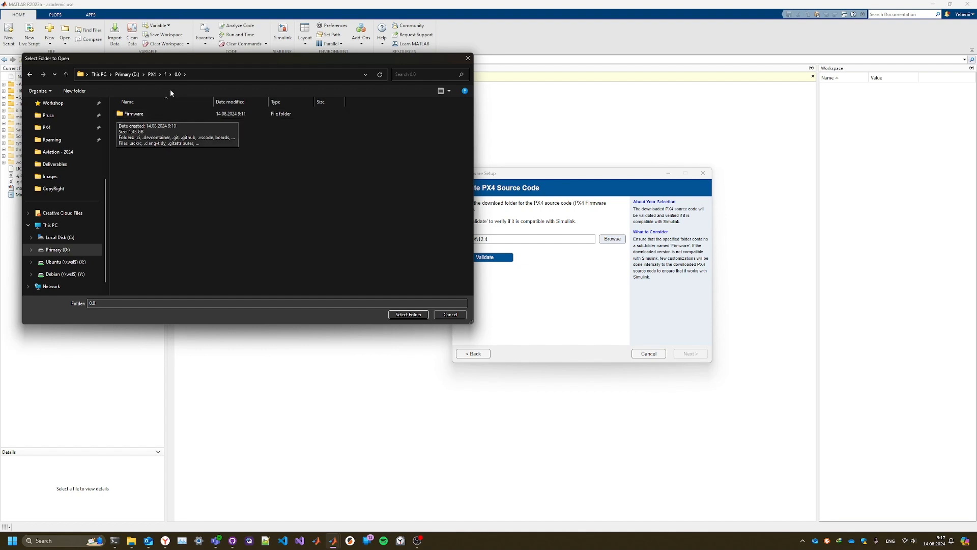
double_click(128, 114)
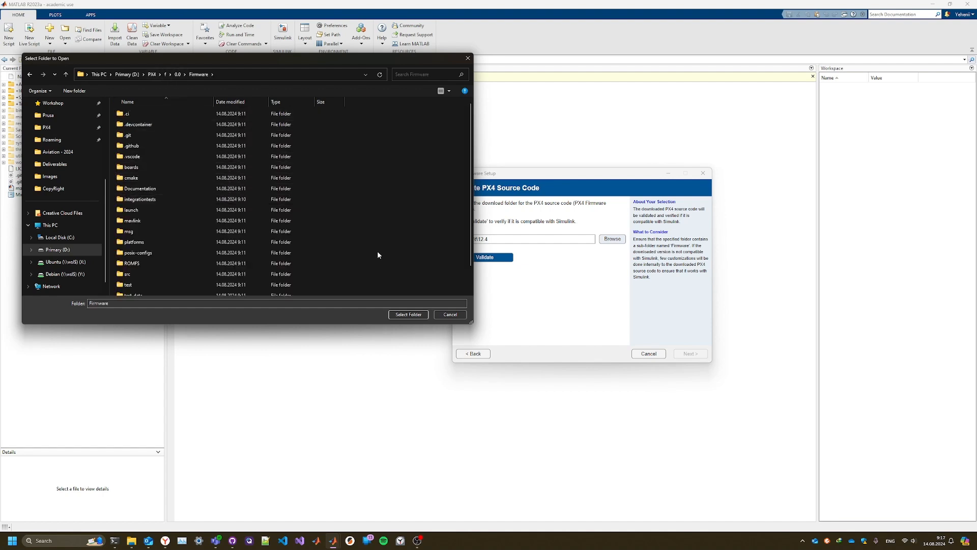
click(409, 314)
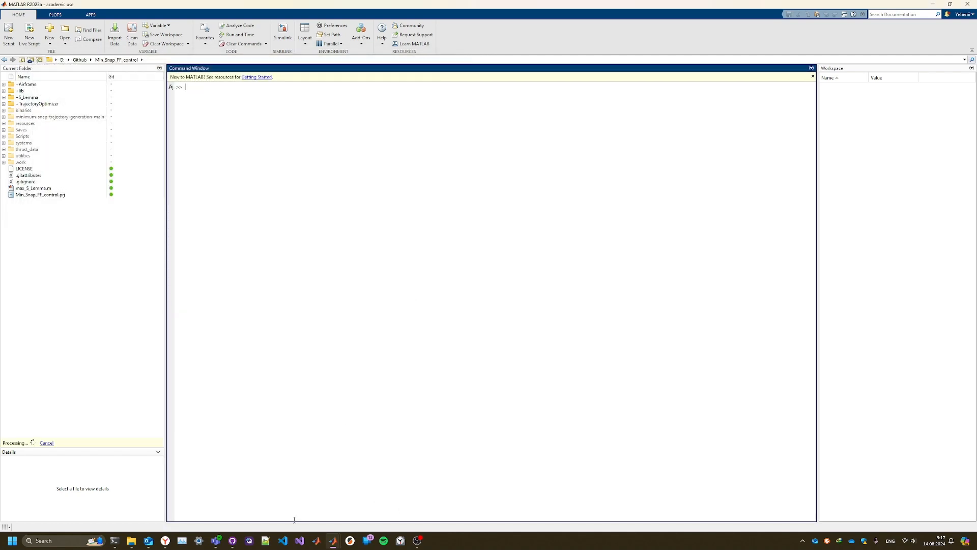
mouse_move(333, 541)
click(417, 497)
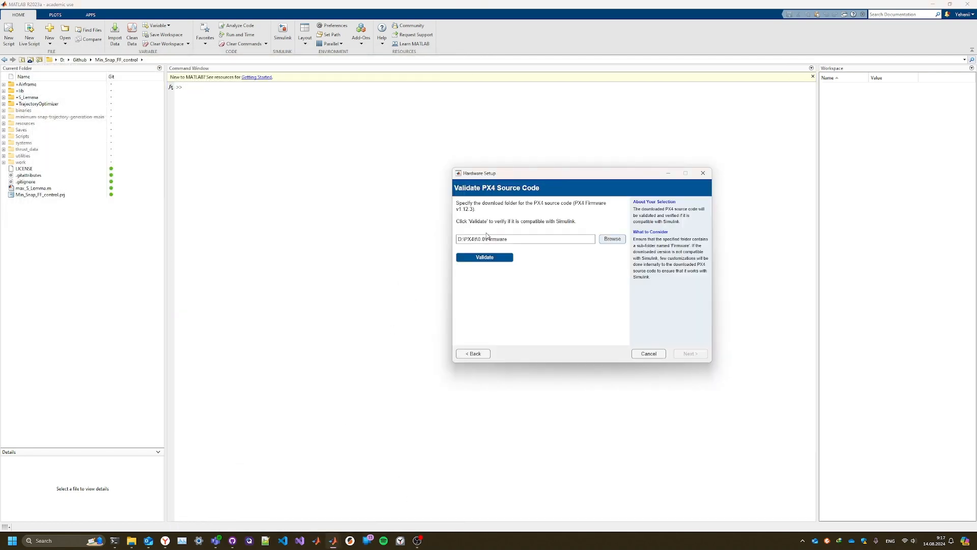
Step: Shorten the source code path to D:\PX4\f\0.0\, validate the firmware and continue the setup
drag(512, 239, 485, 236)
key(BackSpace)
click(486, 258)
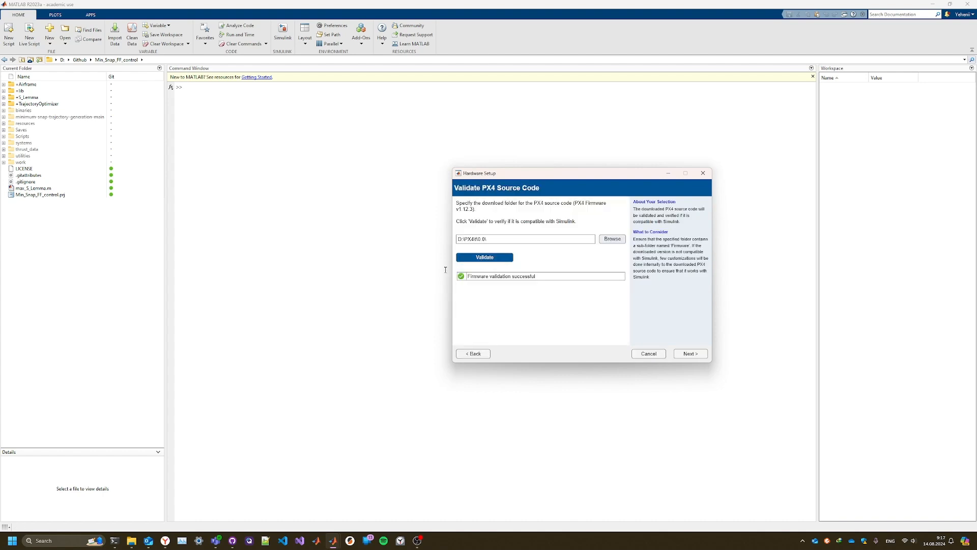
drag(469, 277, 563, 275)
click(521, 293)
drag(541, 278, 468, 275)
click(479, 287)
click(692, 356)
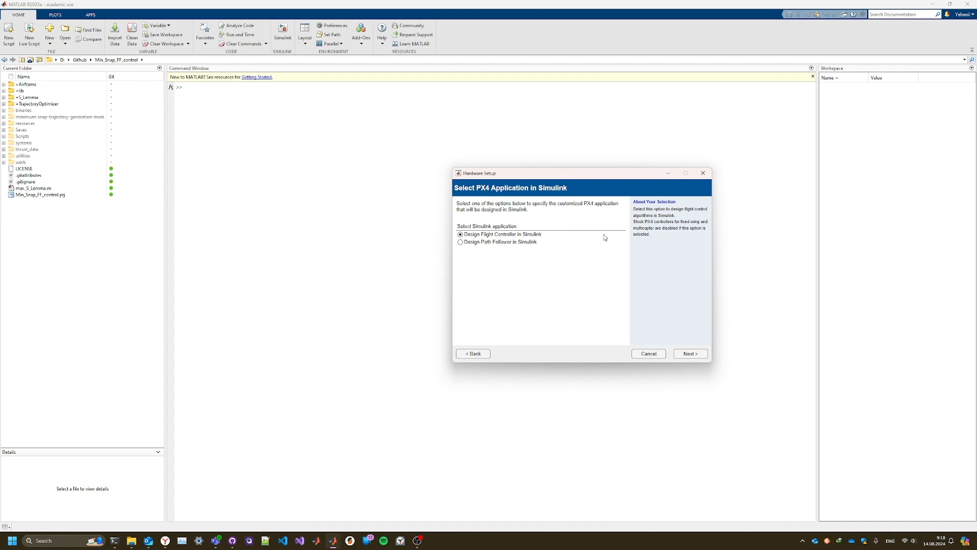
Step: Choose the PX4 Cube Orange board with build target cubepilot_cubeorange_default, keeping the flight controller application and the default startup script (rcS)
click(687, 355)
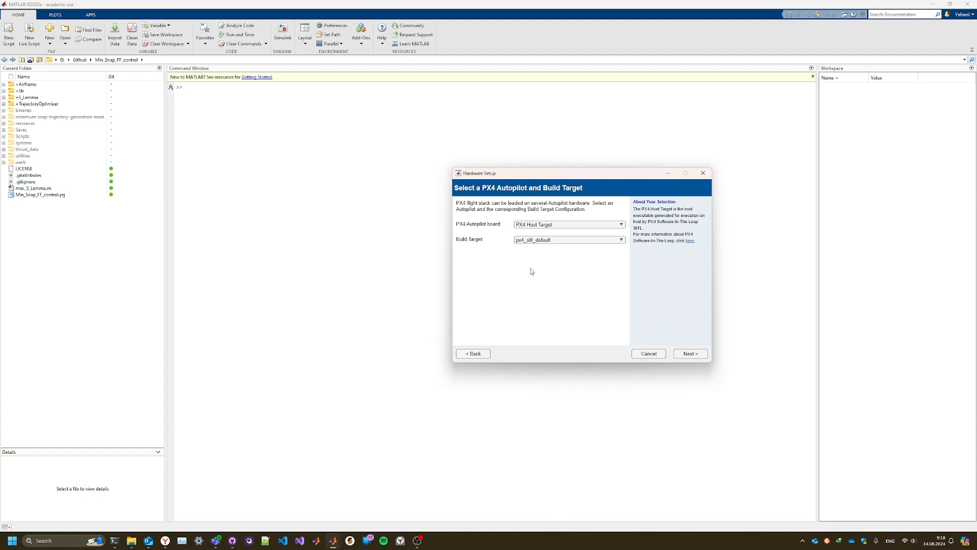
click(531, 227)
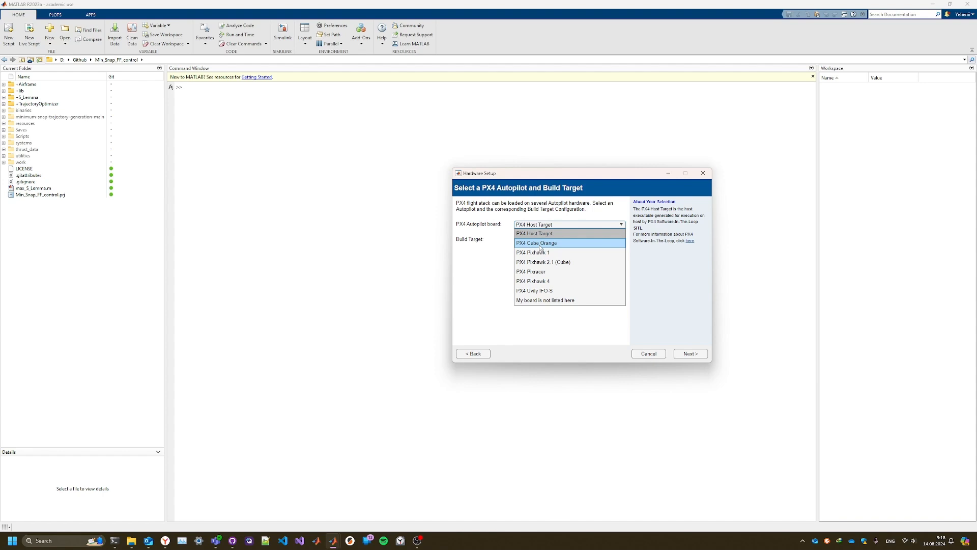
click(541, 244)
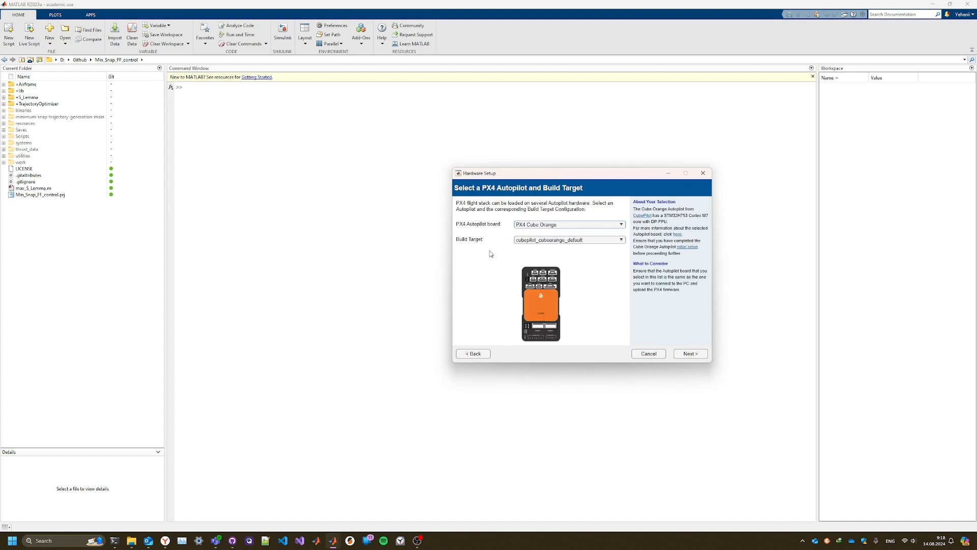
click(533, 242)
click(529, 247)
click(693, 355)
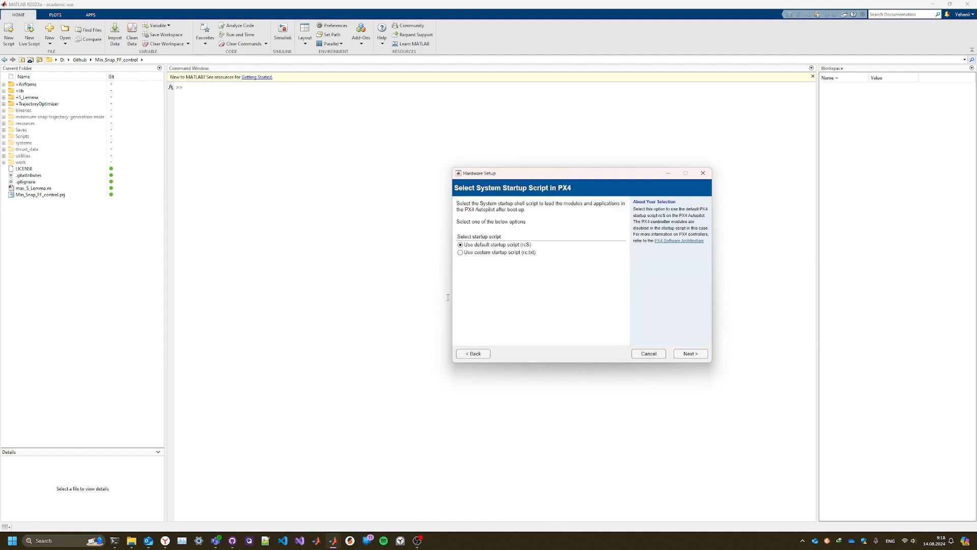
click(691, 353)
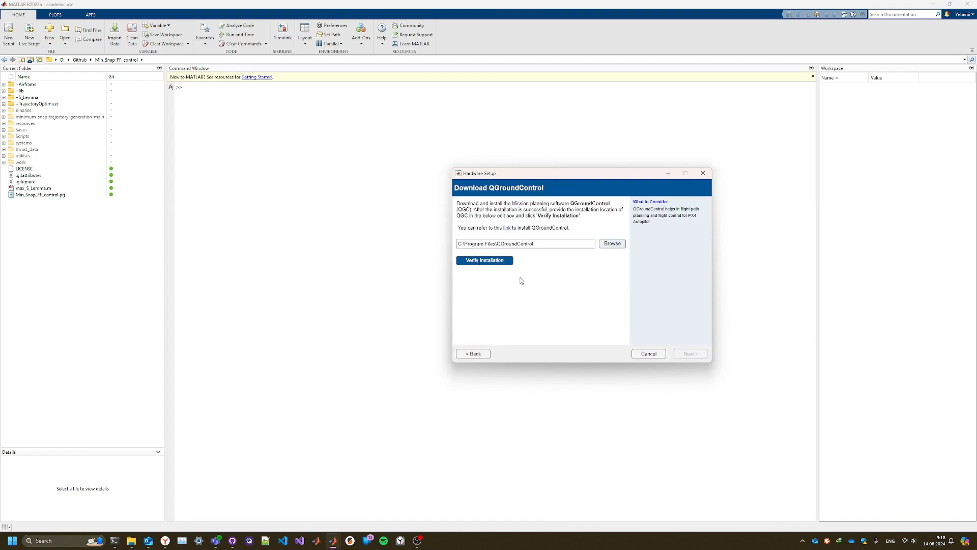
Step: Verify the QGroundControl installation in C:\Program Files\QGroundControl and skip the airframe selection
drag(458, 244, 535, 245)
click(539, 263)
click(490, 261)
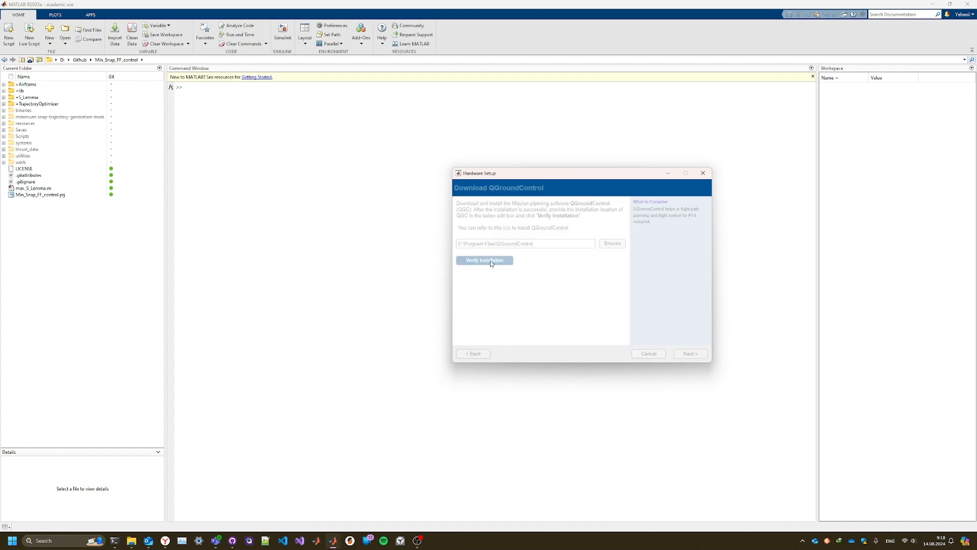
click(690, 353)
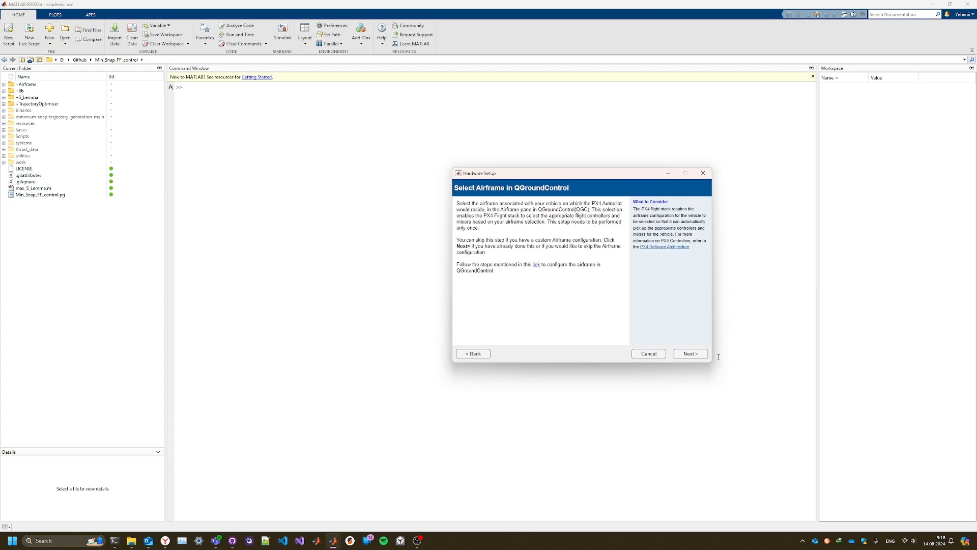
click(700, 358)
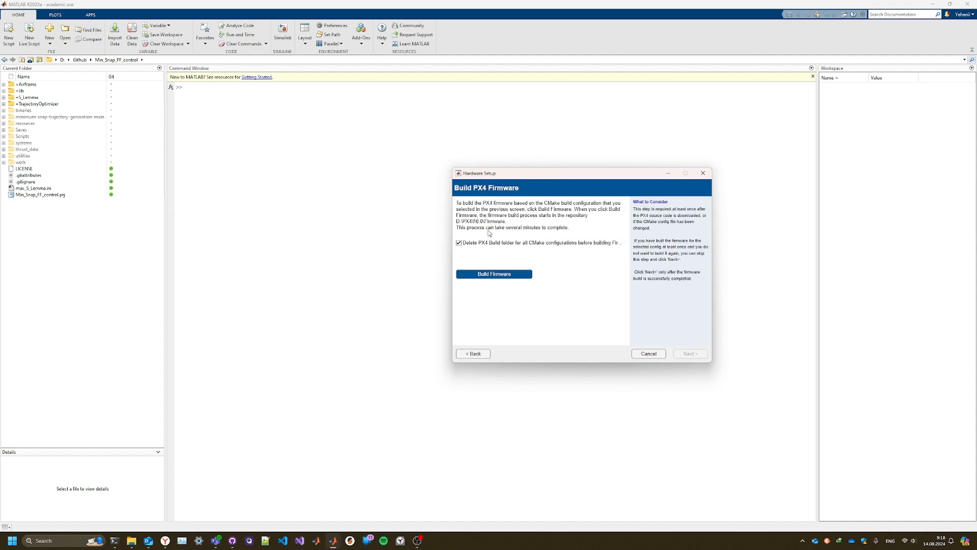
Step: Keep the deletion of the PX4 build folder enabled and examine the existing build configurations in D:\PX4\f\12.3\Firmware\build
click(458, 243)
click(460, 244)
click(132, 541)
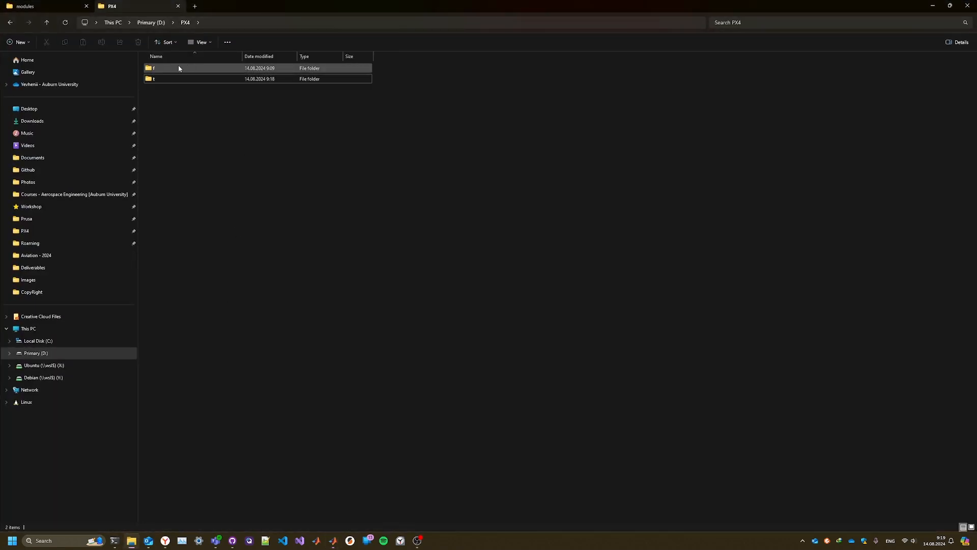
double_click(172, 69)
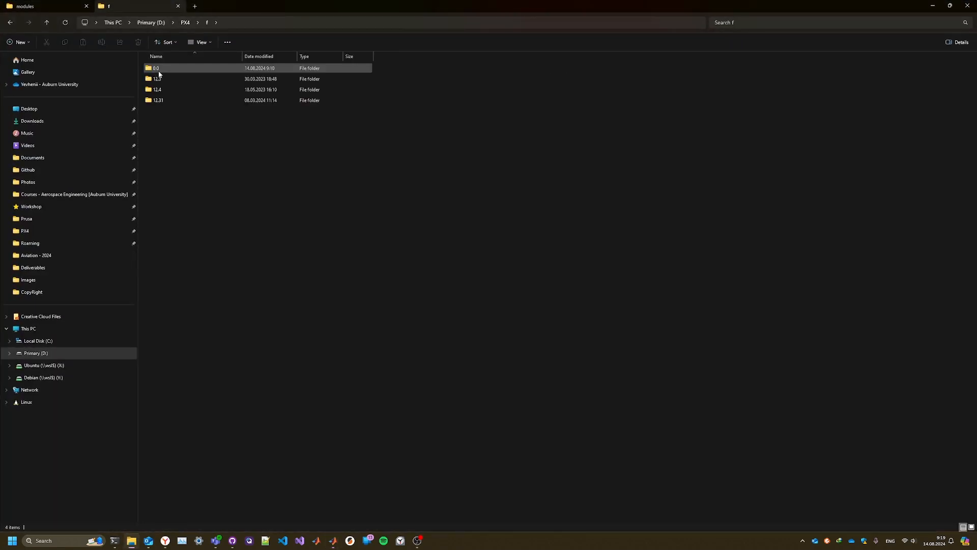
double_click(150, 81)
double_click(181, 69)
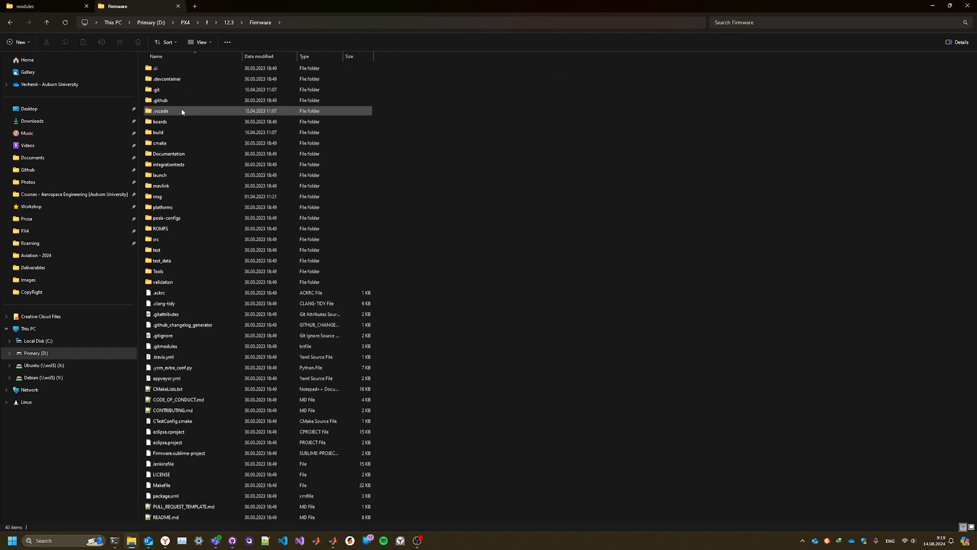
click(161, 135)
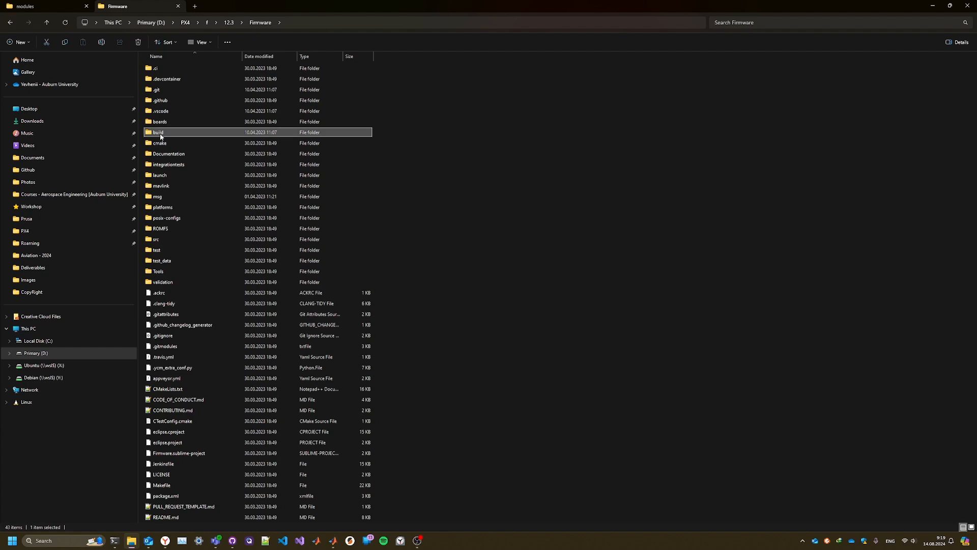
double_click(151, 134)
drag(174, 95, 202, 69)
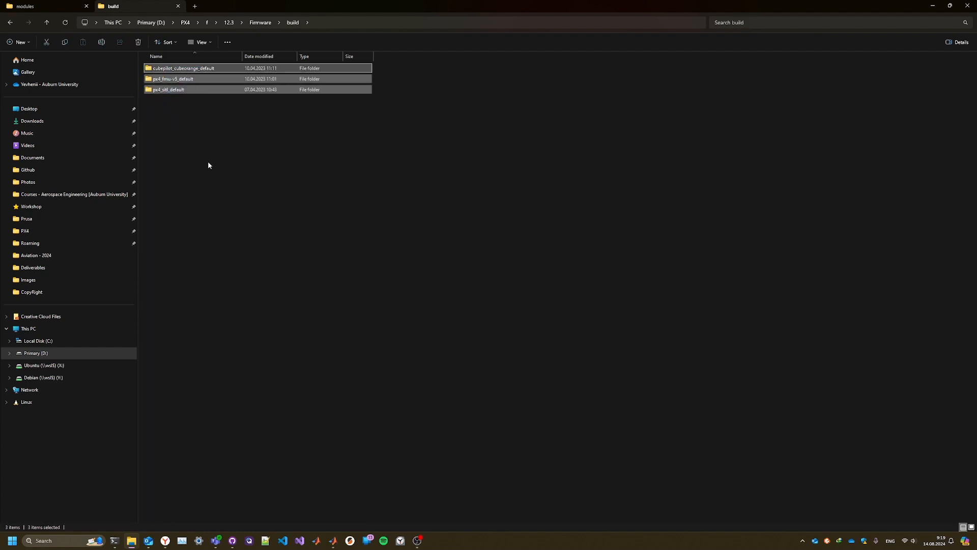
click(190, 168)
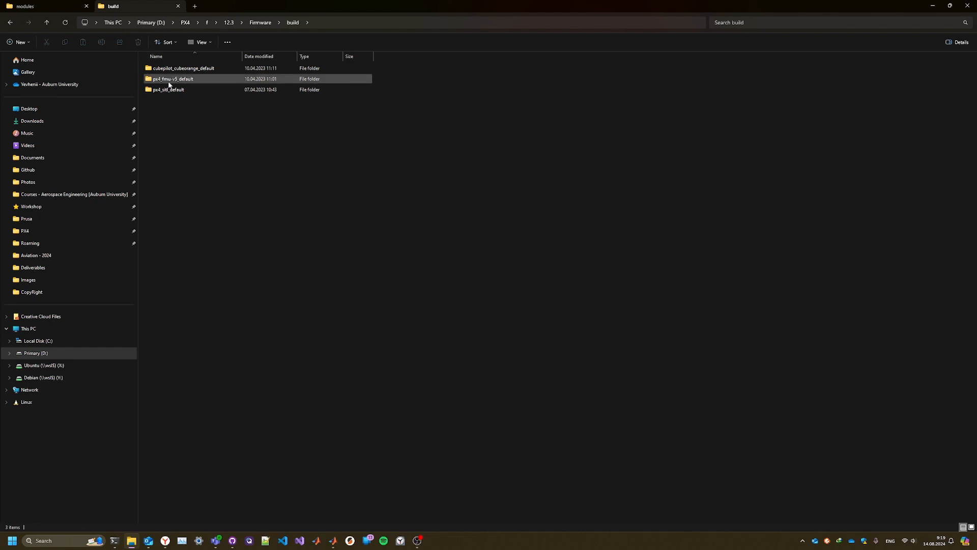
click(253, 23)
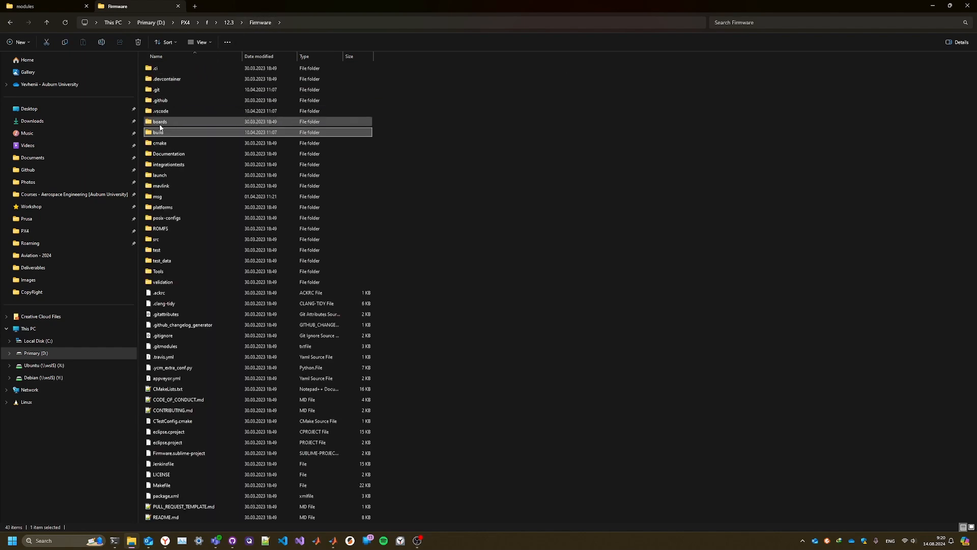
click(438, 160)
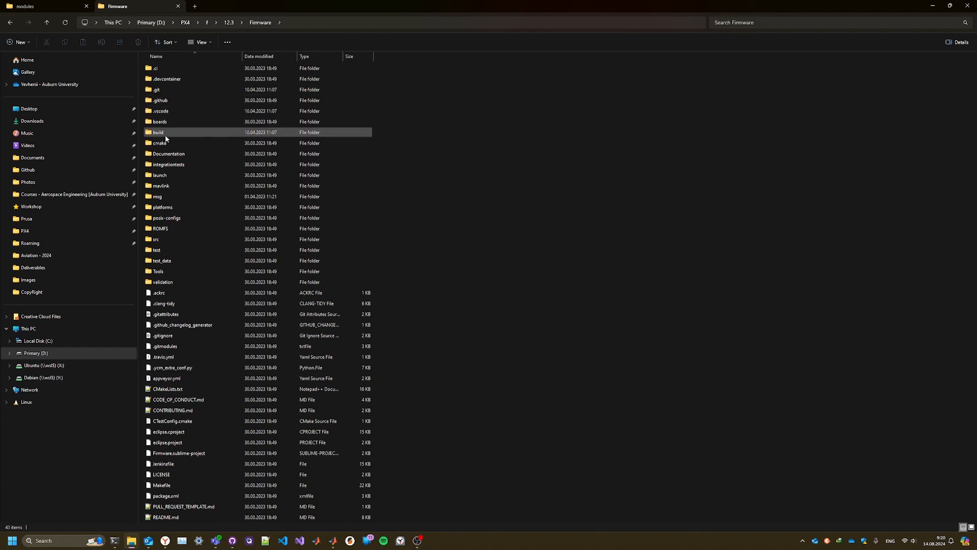
click(149, 132)
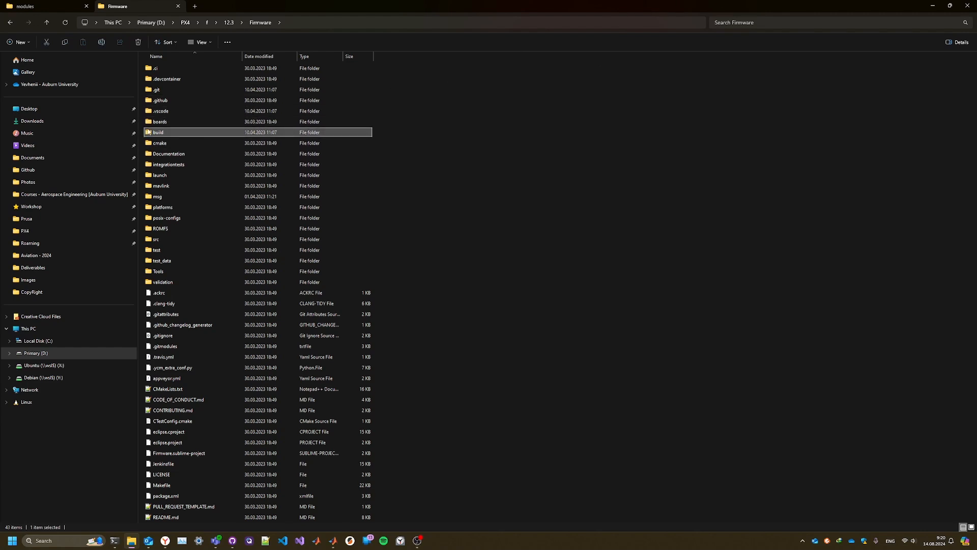
click(933, 8)
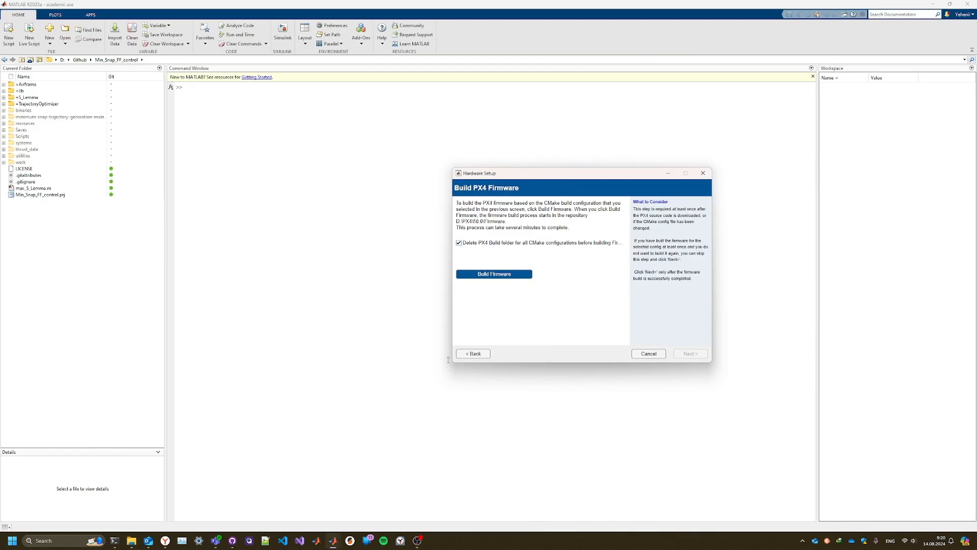
drag(472, 179, 441, 139)
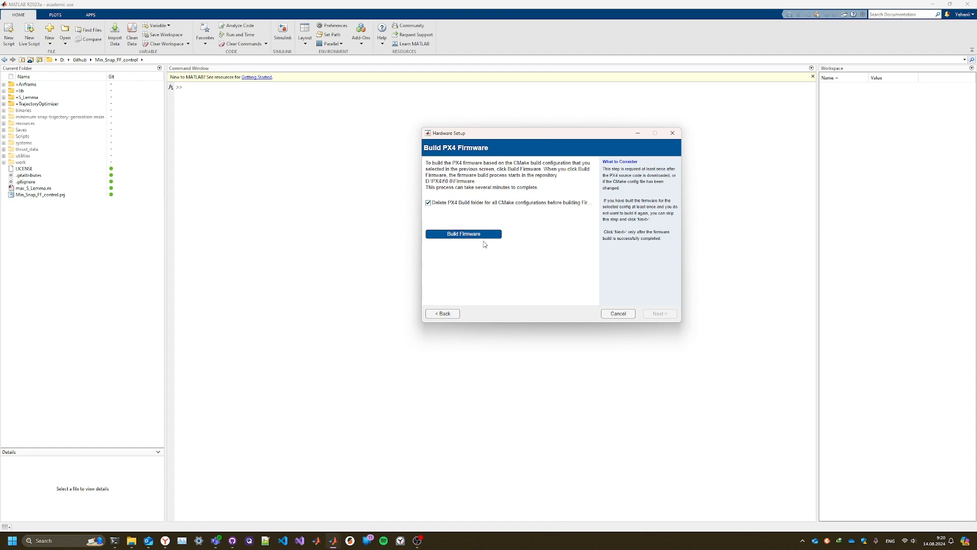
Step: Start building the PX4 firmware with the deletion of the existing build folder enabled
click(449, 238)
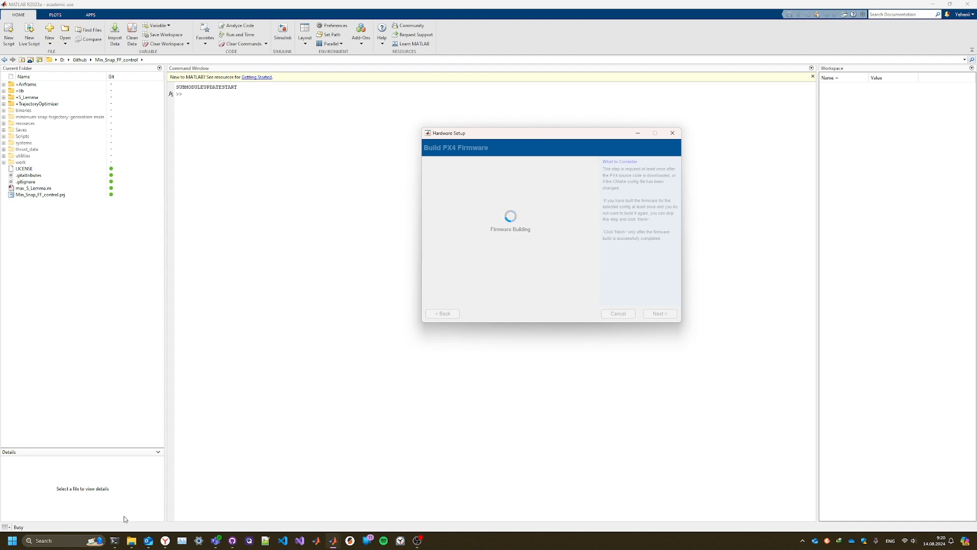
Step: Switch to the Cygwin terminal and enter make px4_cubepilot_cubeorange_default at the Firmware folder prompt without running it
mouse_move(114, 540)
click(157, 486)
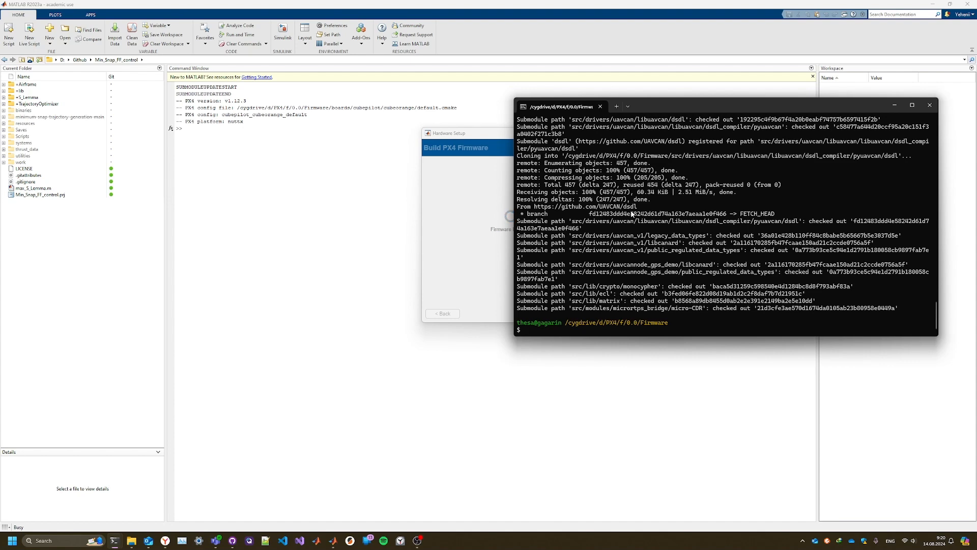
text(px4)
key(BackSpace)
key(BackSpace)
text(make px4_cubepilot )
text(cubeorange_default)
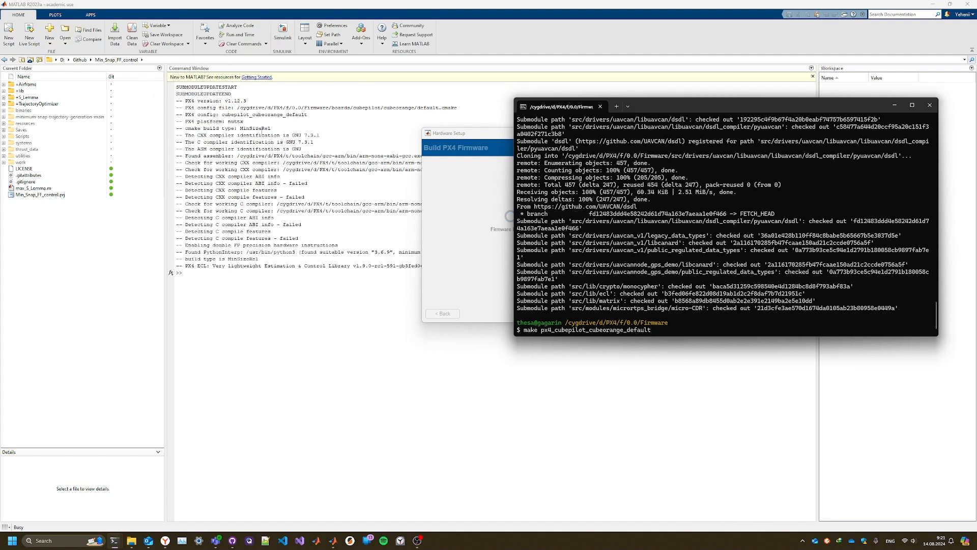
drag(543, 331, 653, 332)
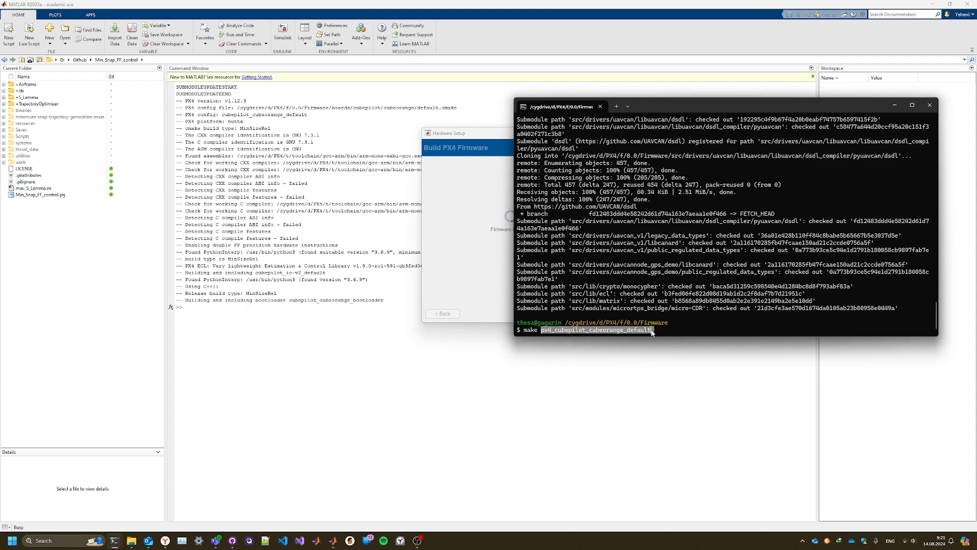
click(594, 287)
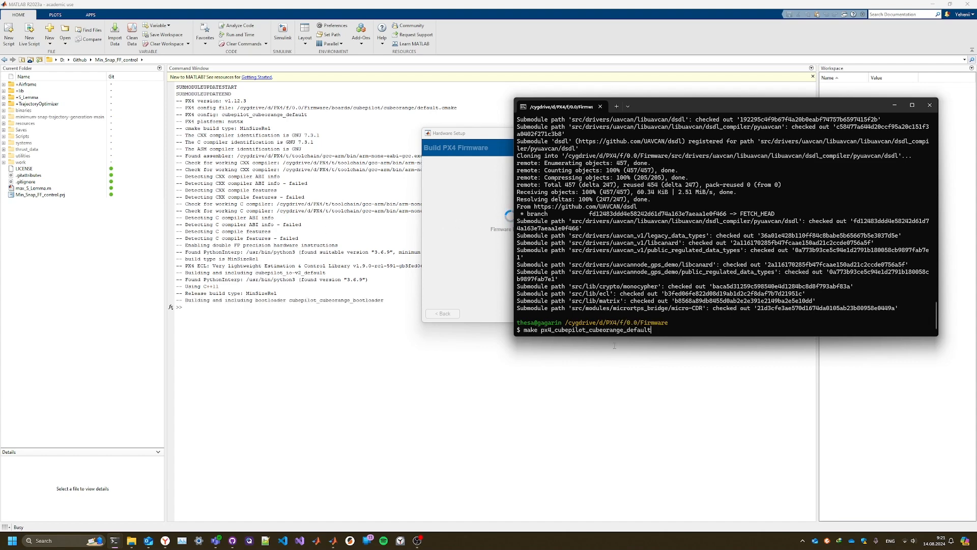
Step: Arrange the Hardware Setup dialog and the terminal window side by side over MATLAB
click(450, 137)
drag(450, 137, 288, 182)
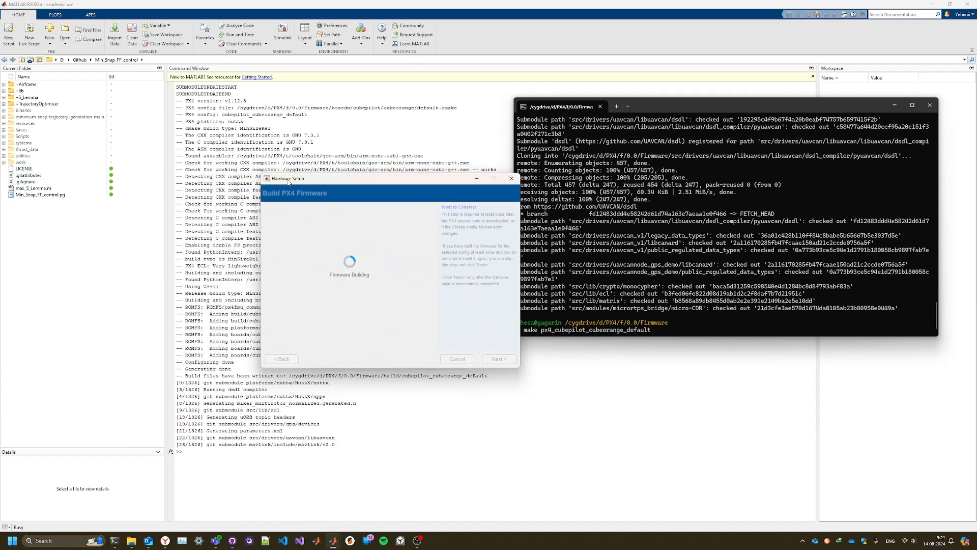
click(747, 298)
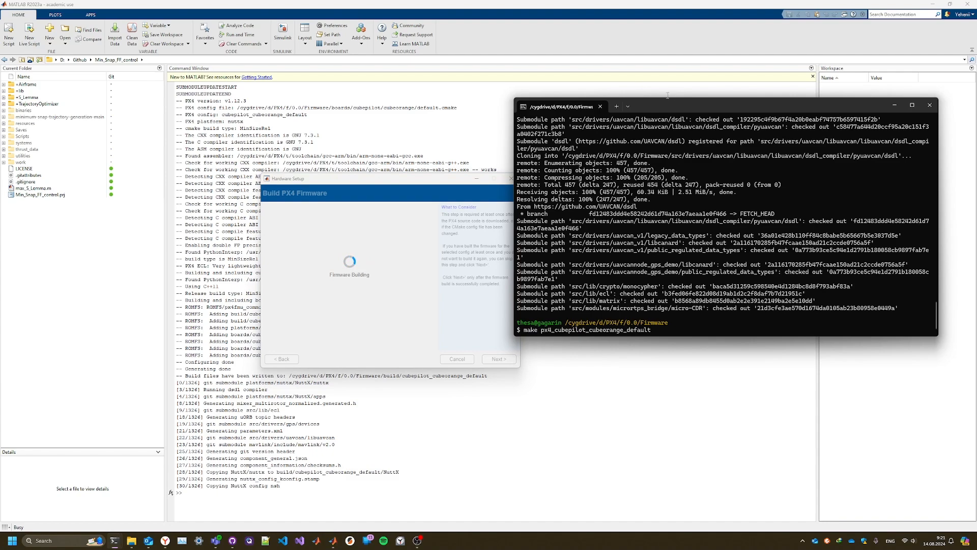
drag(688, 111, 715, 179)
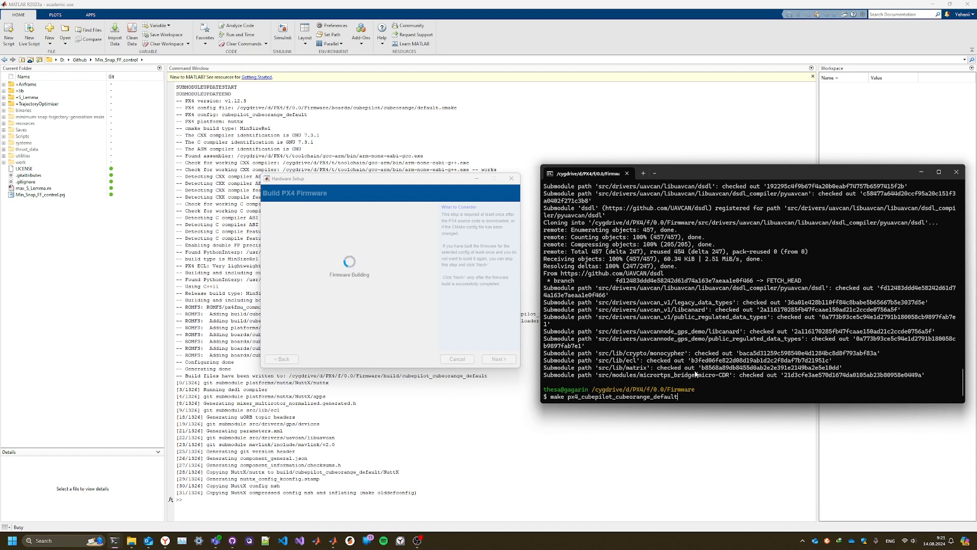
drag(322, 181, 301, 172)
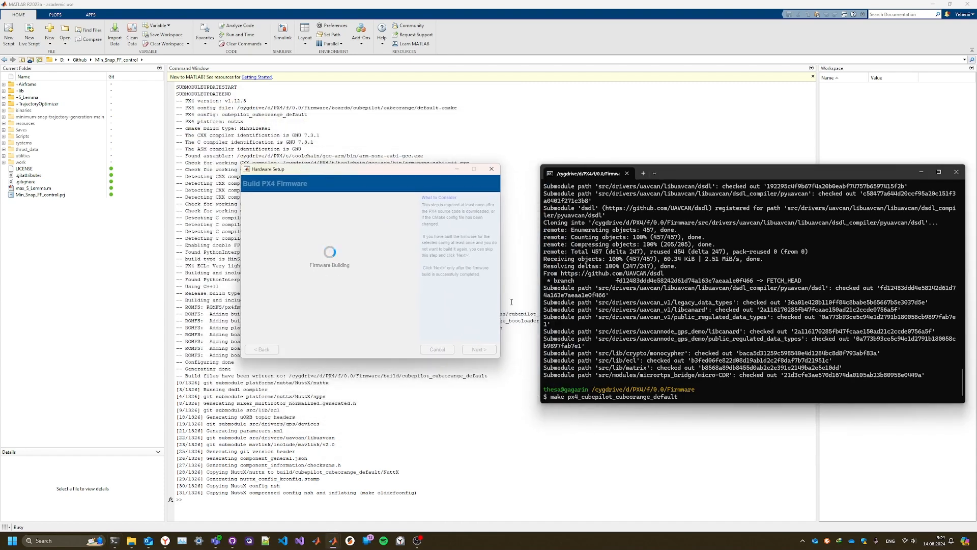
Step: Switch to File Explorer and examine the contents of the source folder D:\PX4\f\12.3\Firmware
click(131, 540)
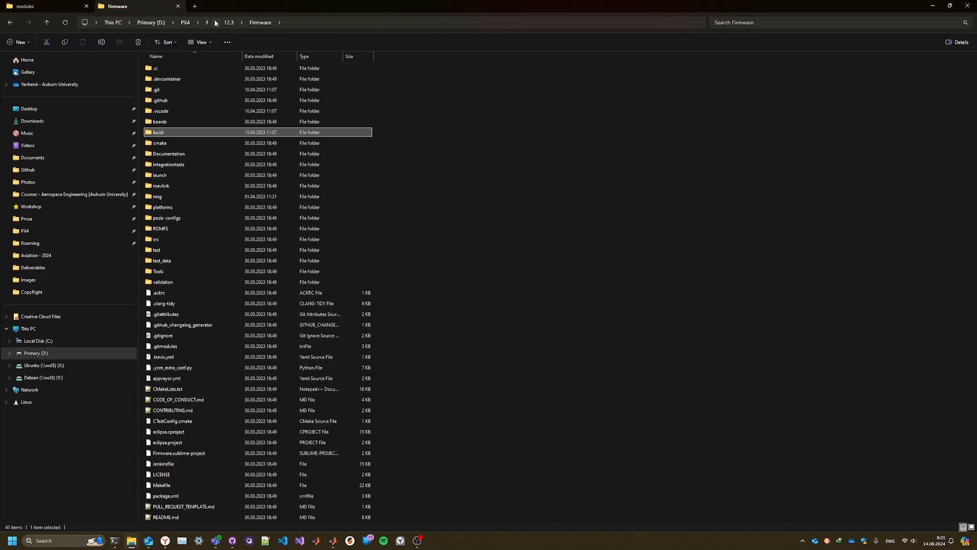
click(546, 134)
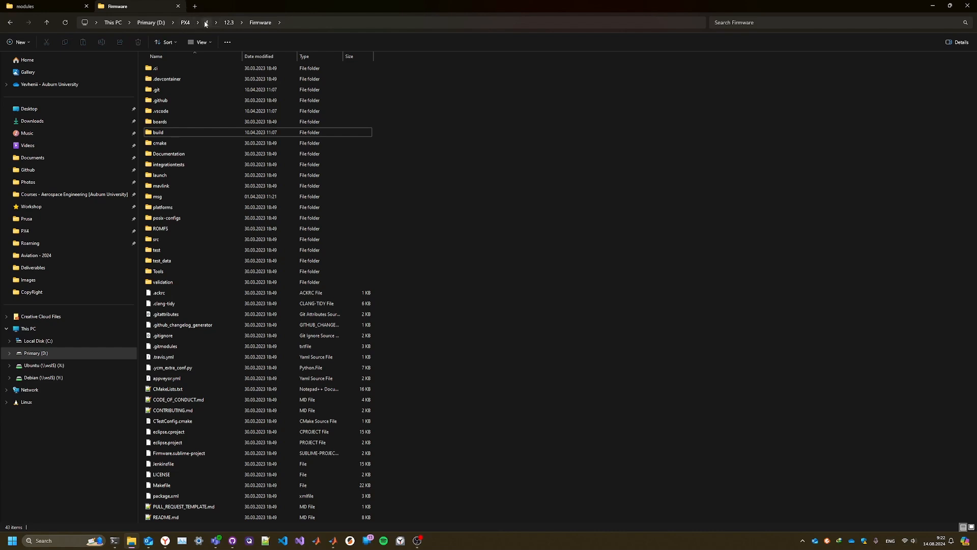
click(227, 22)
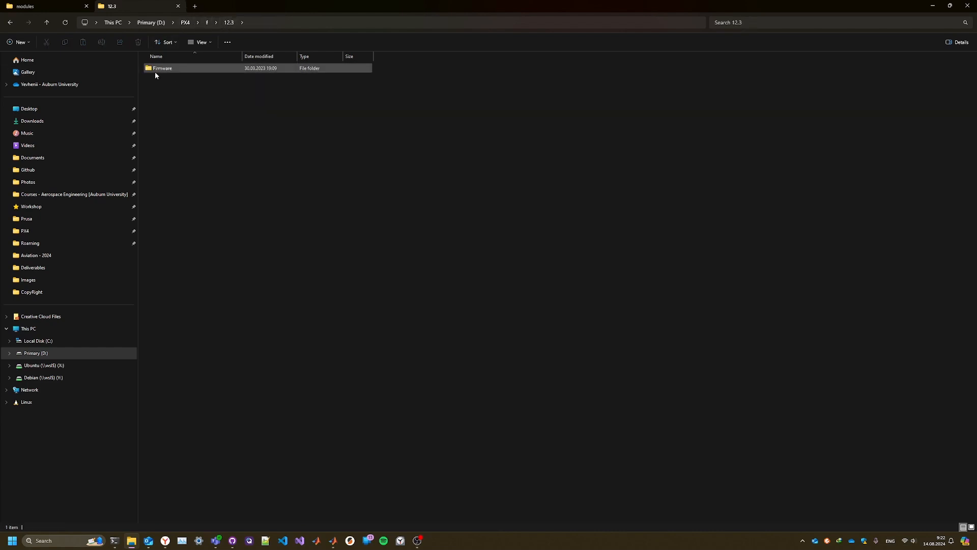
click(175, 74)
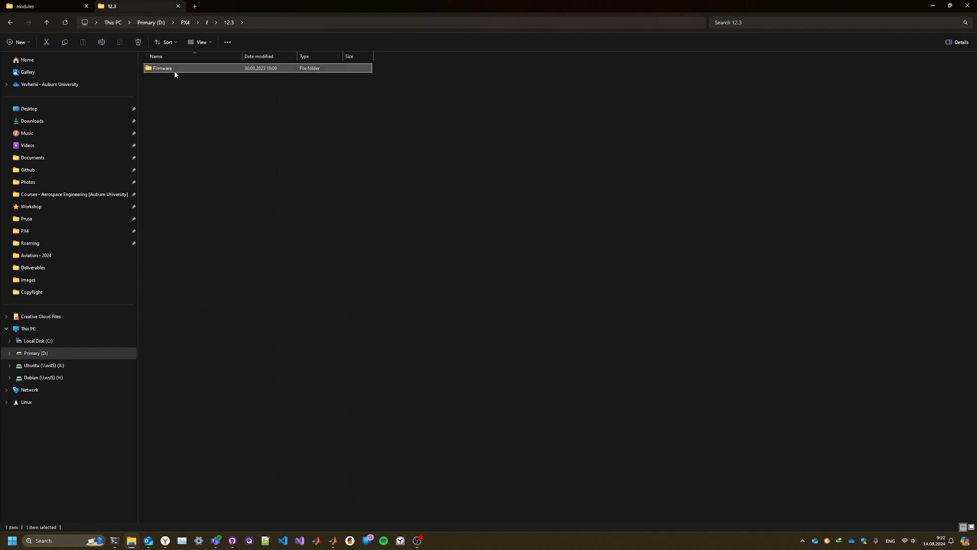
double_click(175, 73)
drag(493, 71, 424, 301)
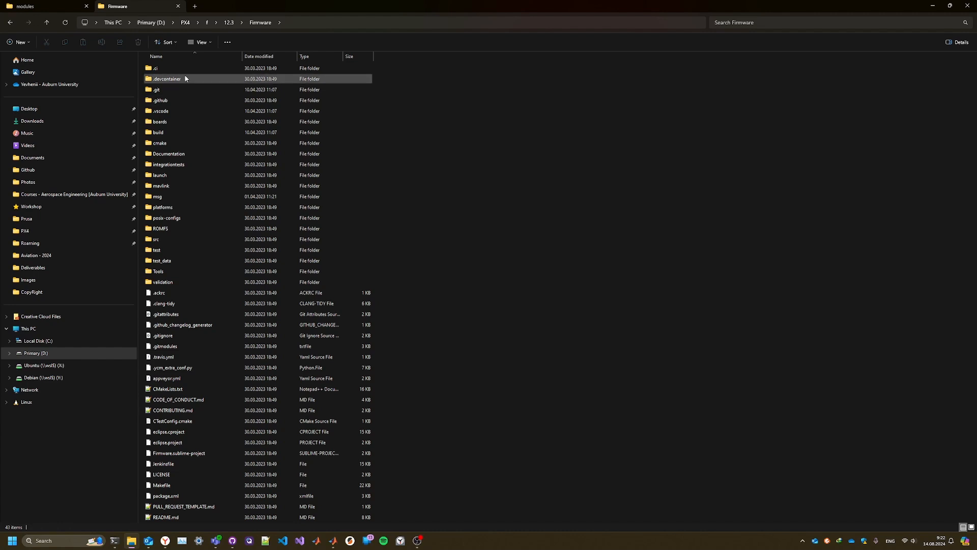
drag(407, 69, 198, 520)
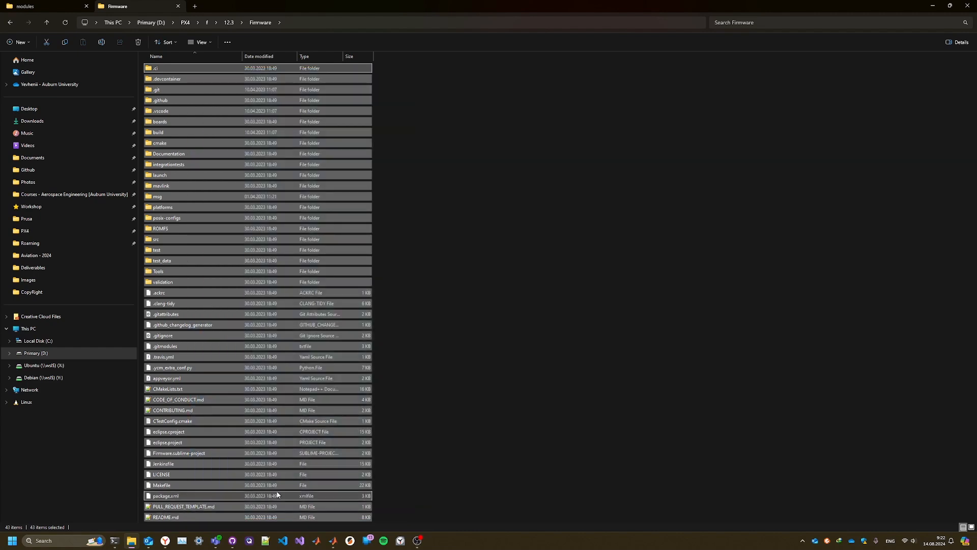
click(476, 426)
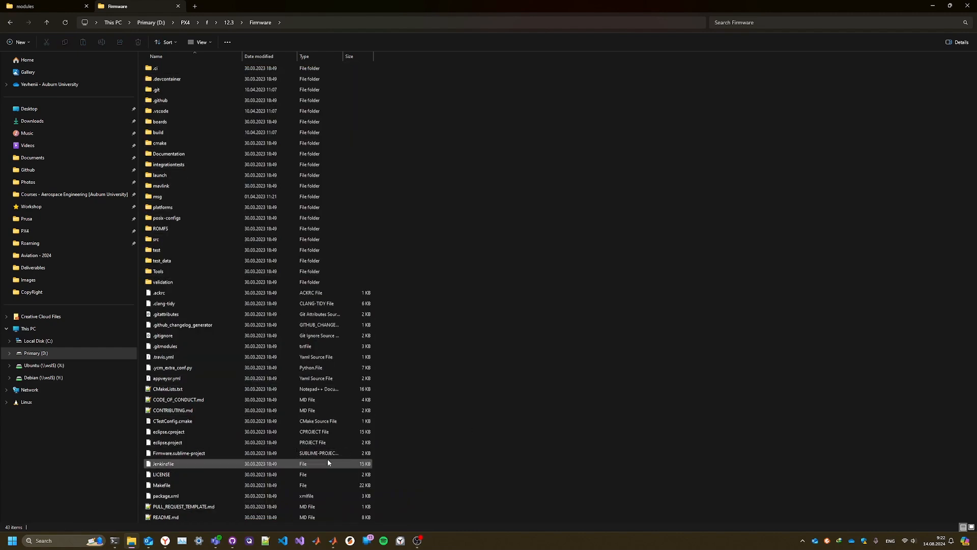
Step: Switch back to MATLAB and check the build progress in the Hardware Setup dialog and the Command Window
mouse_move(147, 543)
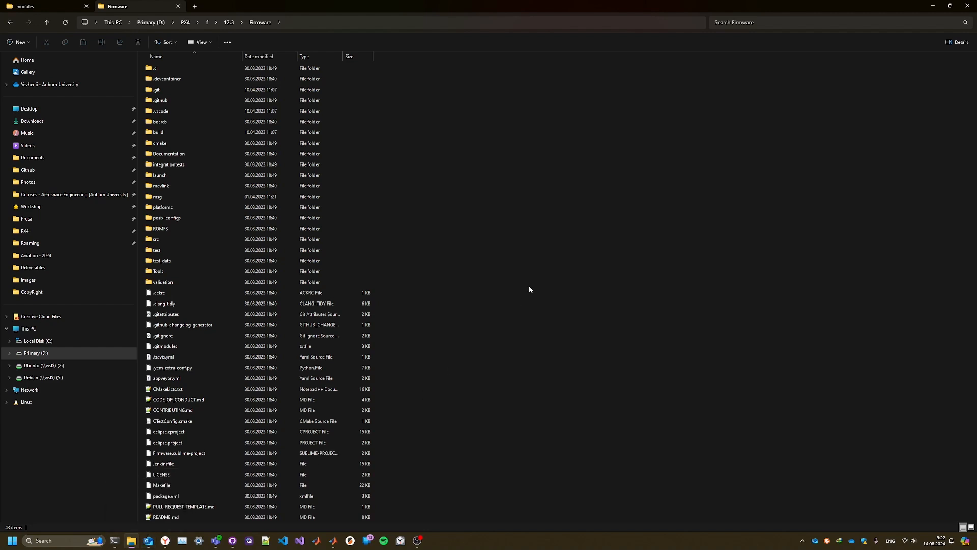
mouse_move(334, 540)
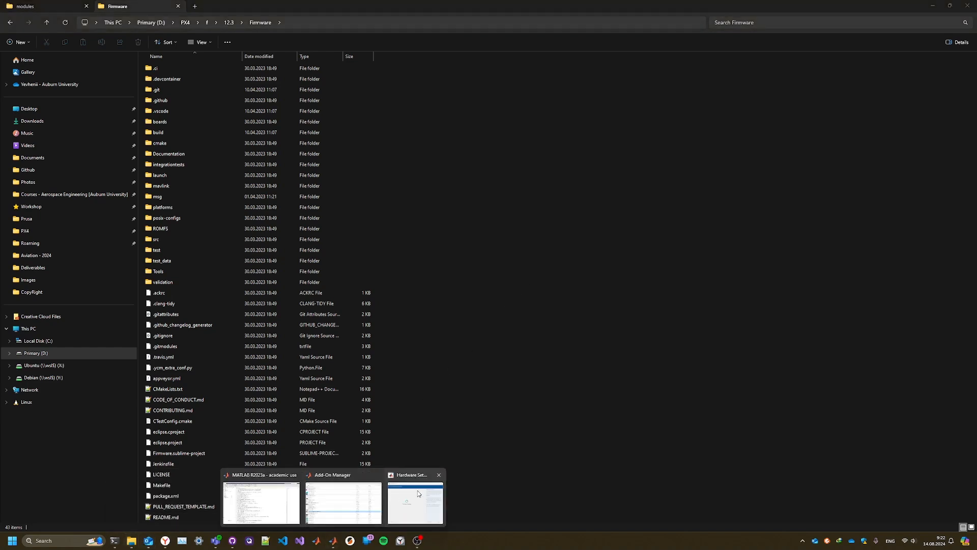
click(415, 494)
drag(291, 169, 484, 215)
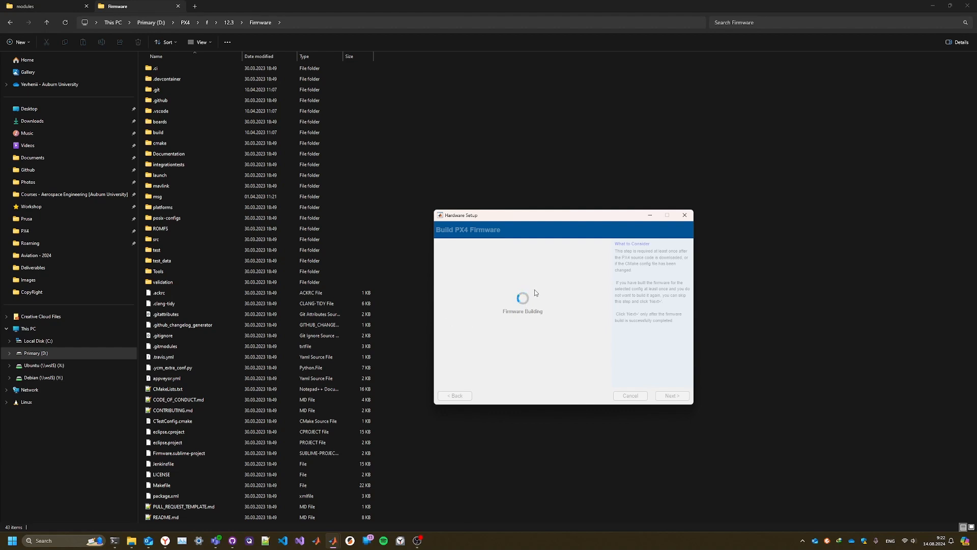
mouse_move(334, 540)
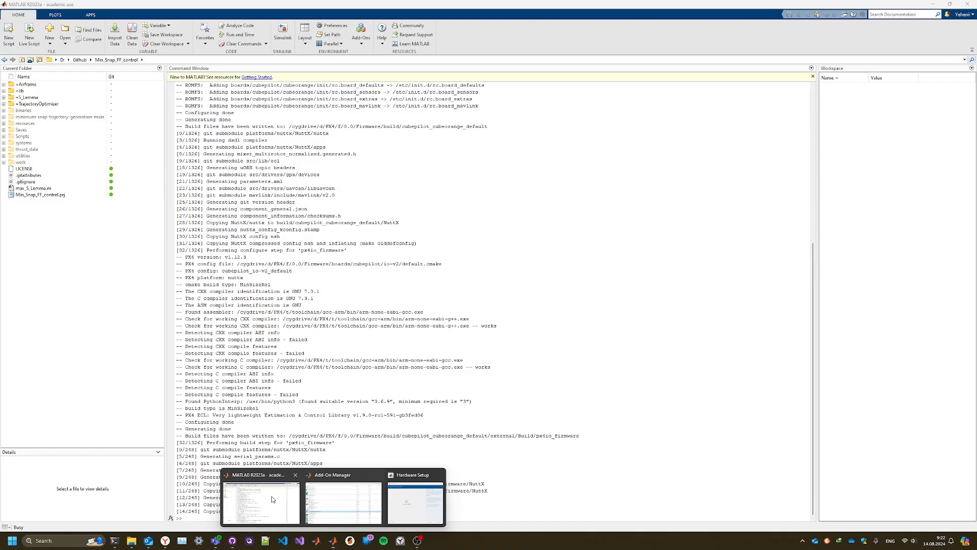
click(273, 499)
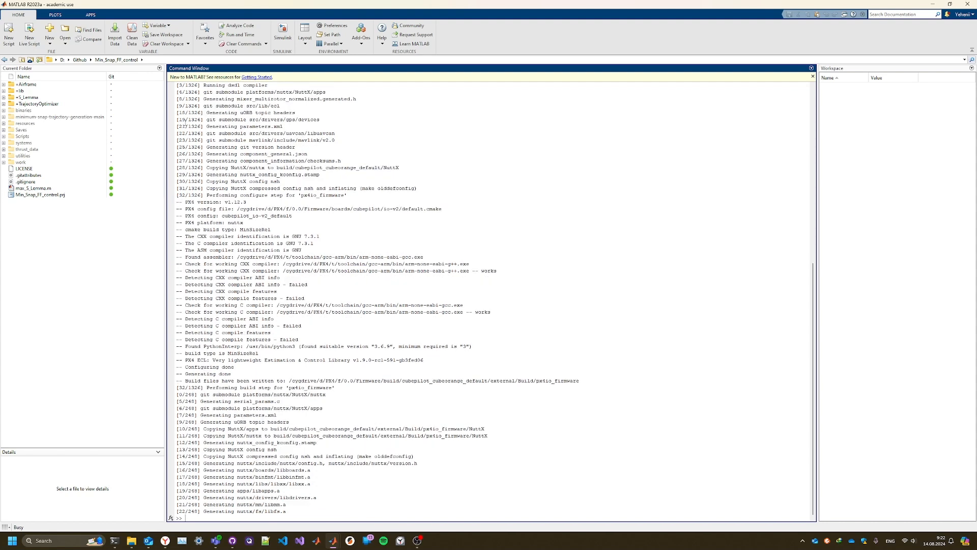
drag(185, 113, 240, 113)
click(241, 175)
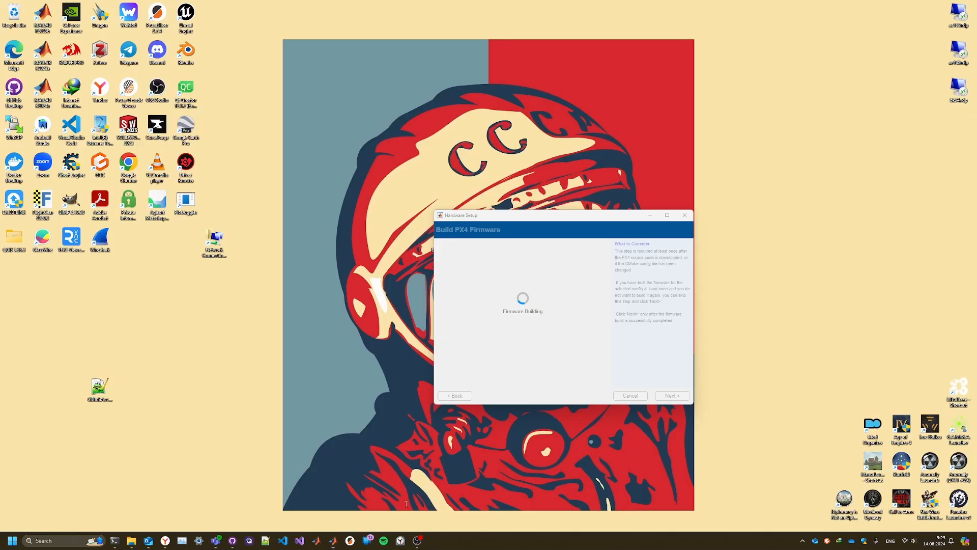
click(458, 490)
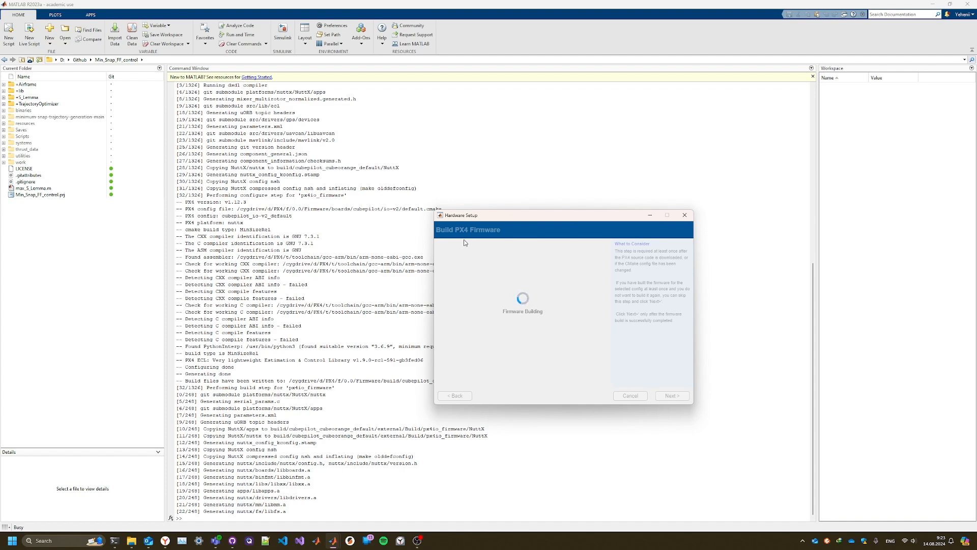
Step: Examine the step counters and configuration messages of the firmware build in the Command Window output
scroll(306, 285, up, 10)
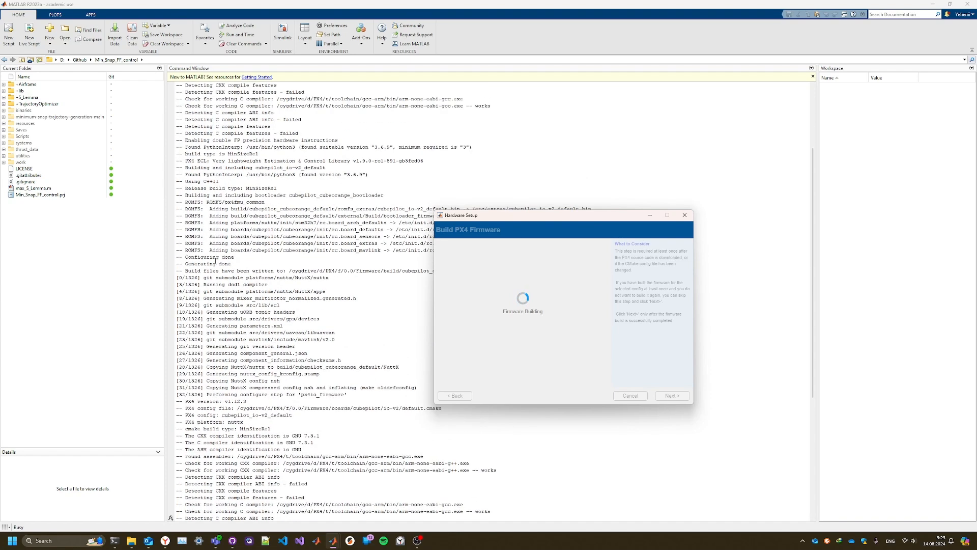
click(183, 278)
double_click(190, 277)
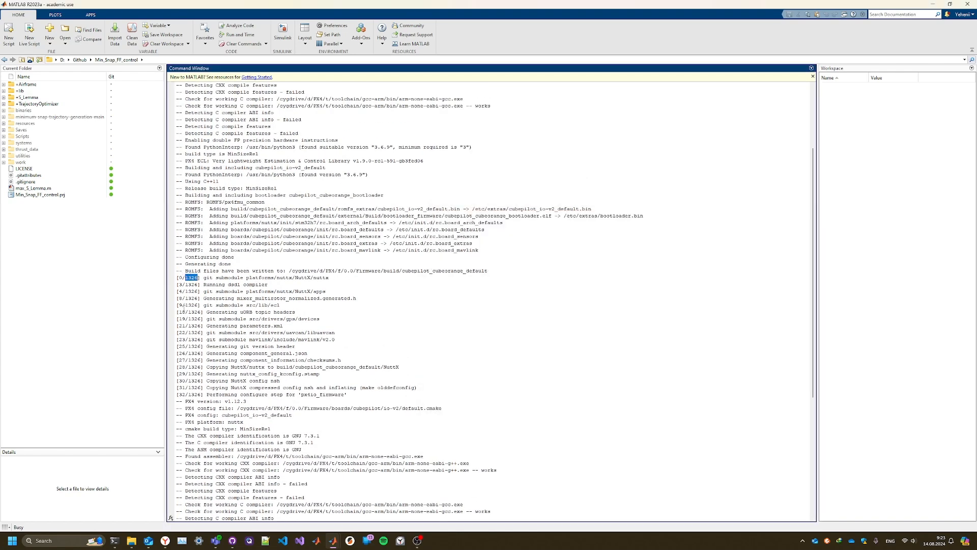
scroll(193, 353, up, 5)
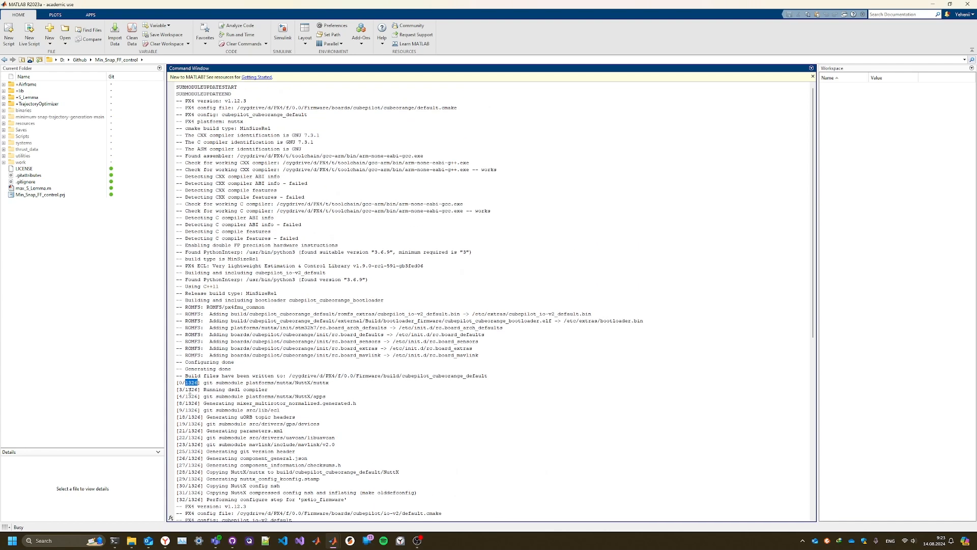
scroll(199, 361, up, 7)
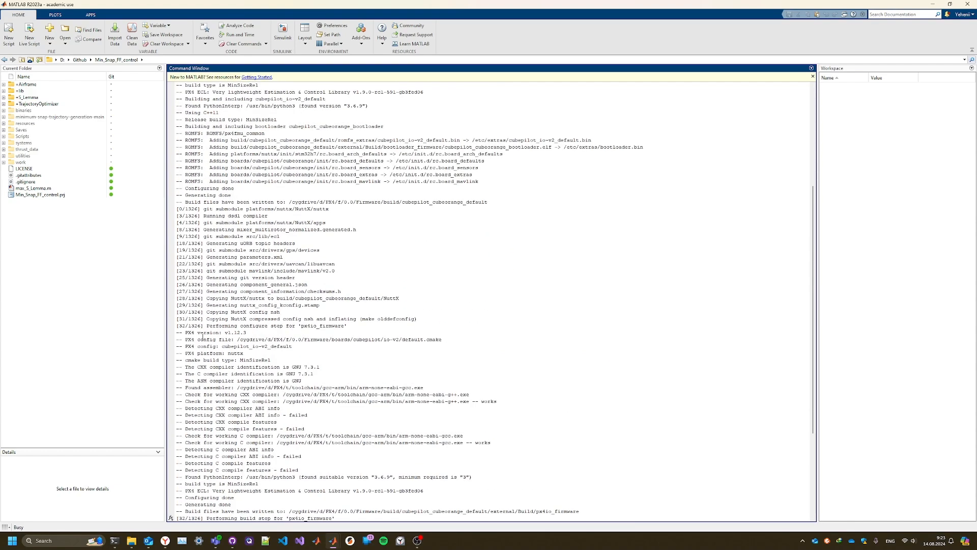
double_click(193, 209)
scroll(193, 219, up, 8)
scroll(193, 285, down, 10)
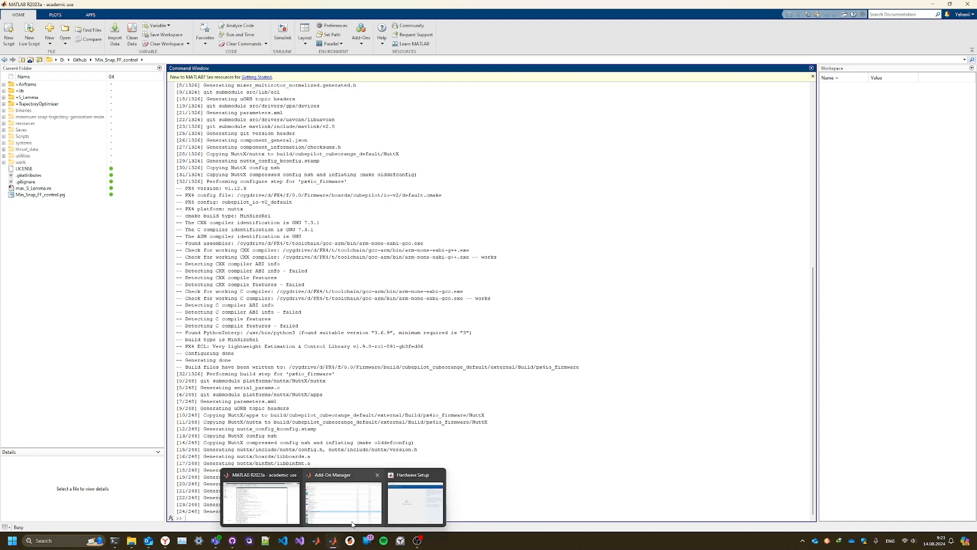
Step: Bring the Hardware Setup dialog forward, move it clear of the Command Window and examine the latest bootloader build messages
click(403, 502)
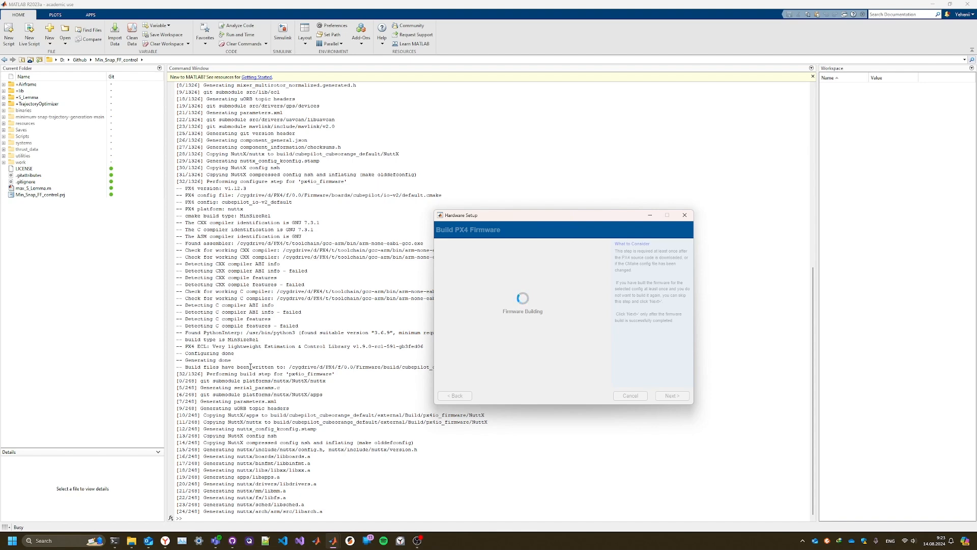
scroll(250, 367, up, 9)
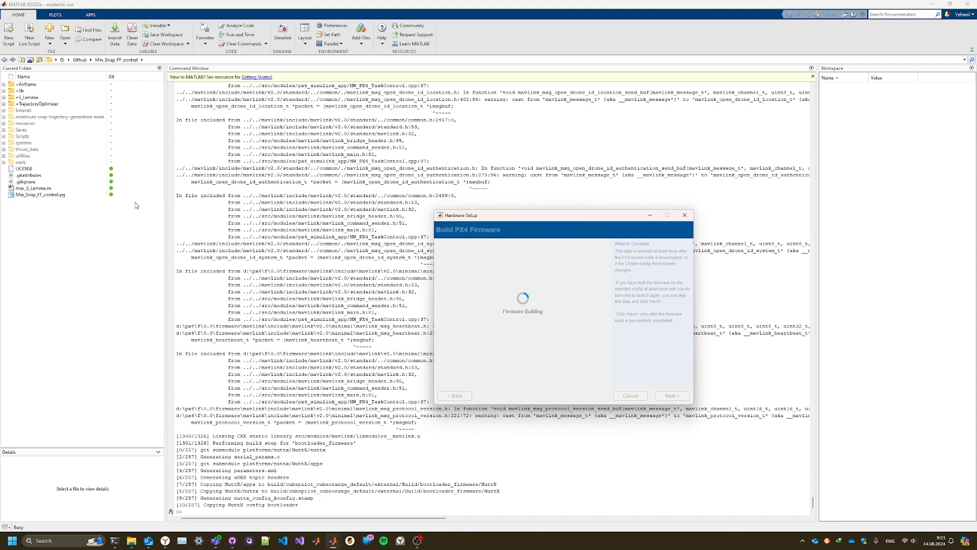
drag(504, 222, 690, 203)
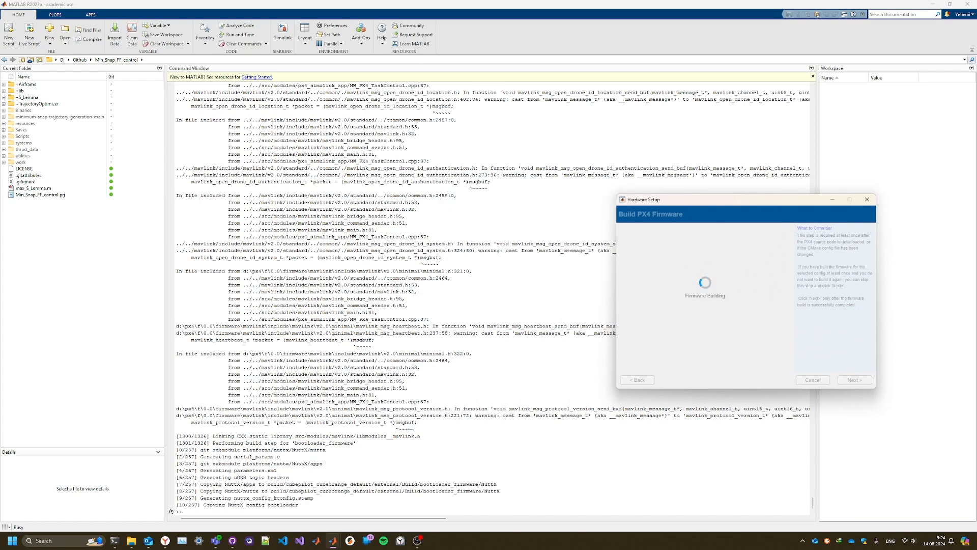
drag(322, 511, 175, 425)
click(246, 459)
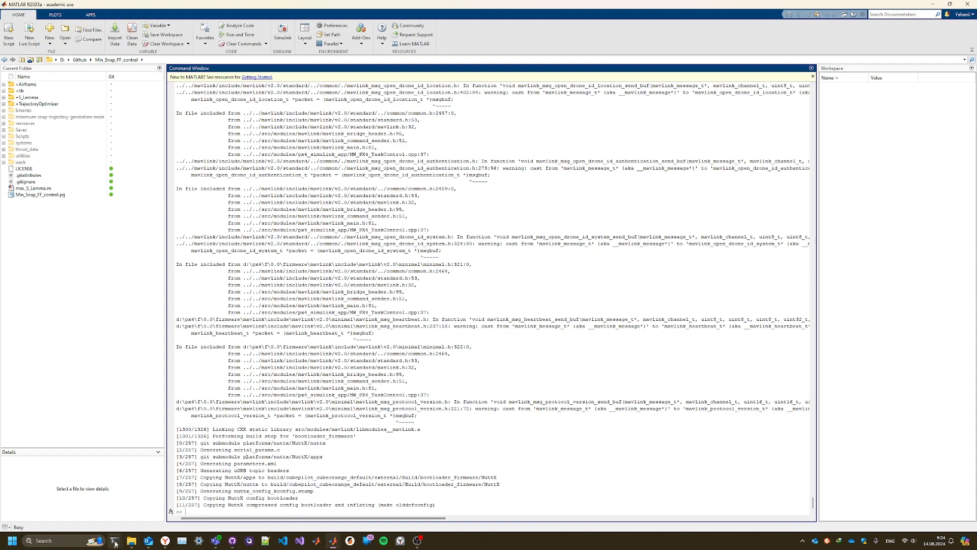
Step: Bring the Cygwin terminal forward over MATLAB to review the prepared make command
mouse_move(114, 540)
click(149, 497)
drag(689, 168, 401, 161)
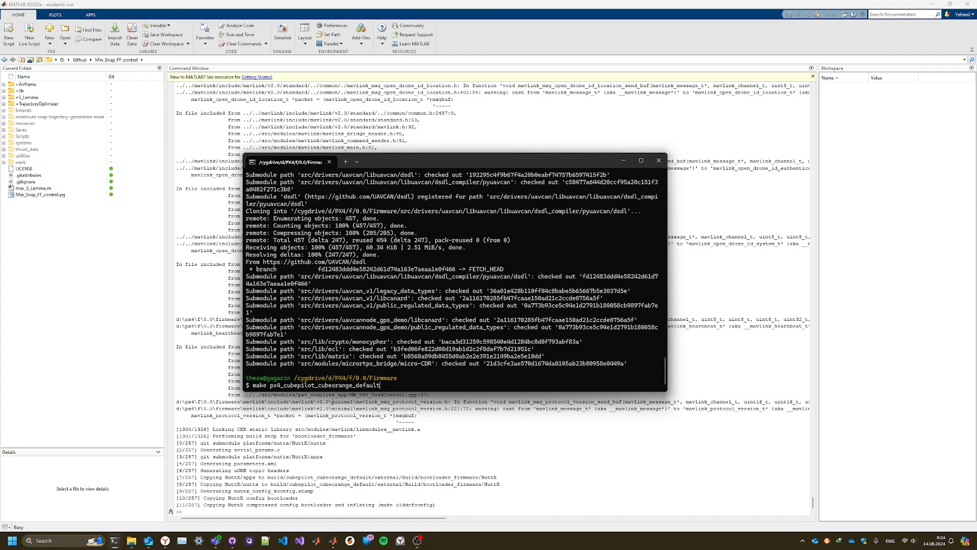
Step: Switch to the web browser and return to the PX4_SIMULINK_IO_Framework repository page on GitHub
mouse_move(163, 546)
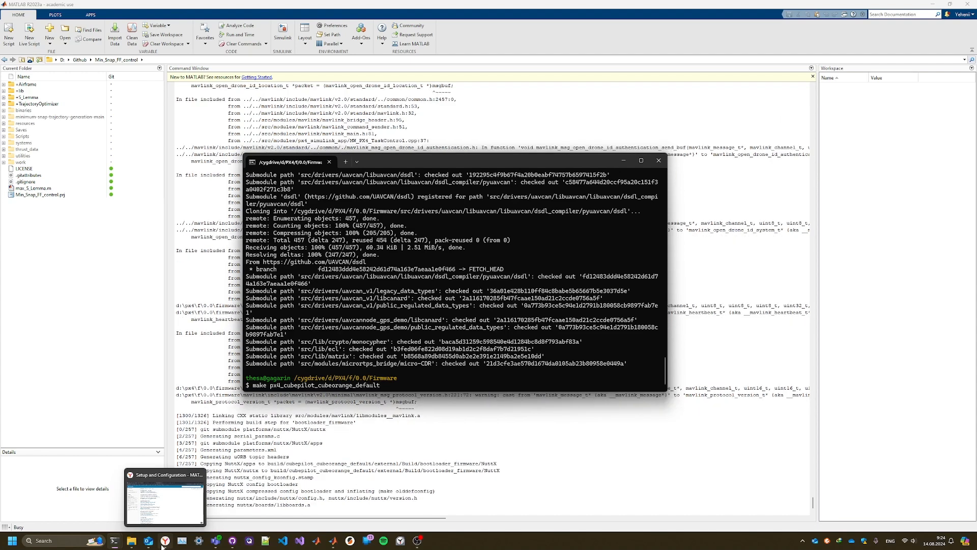
click(162, 546)
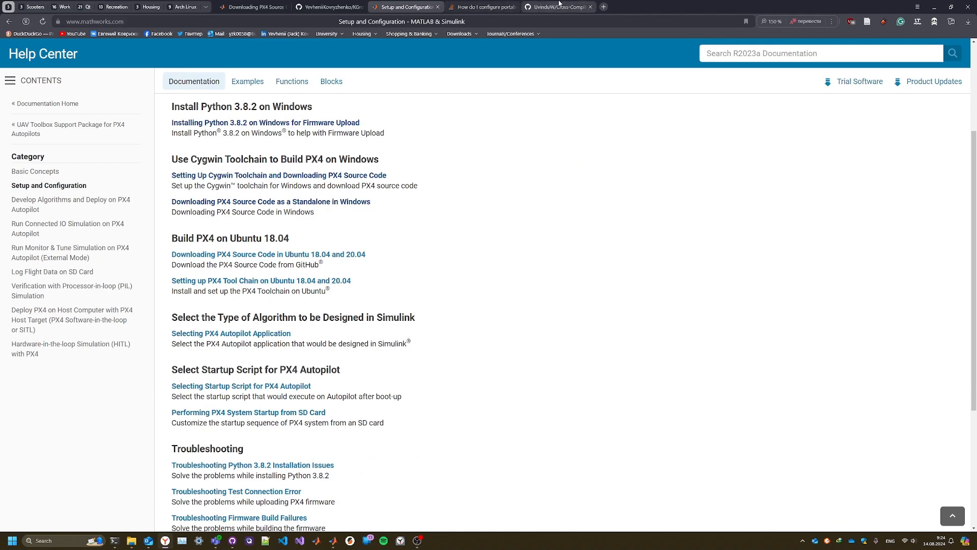
click(330, 7)
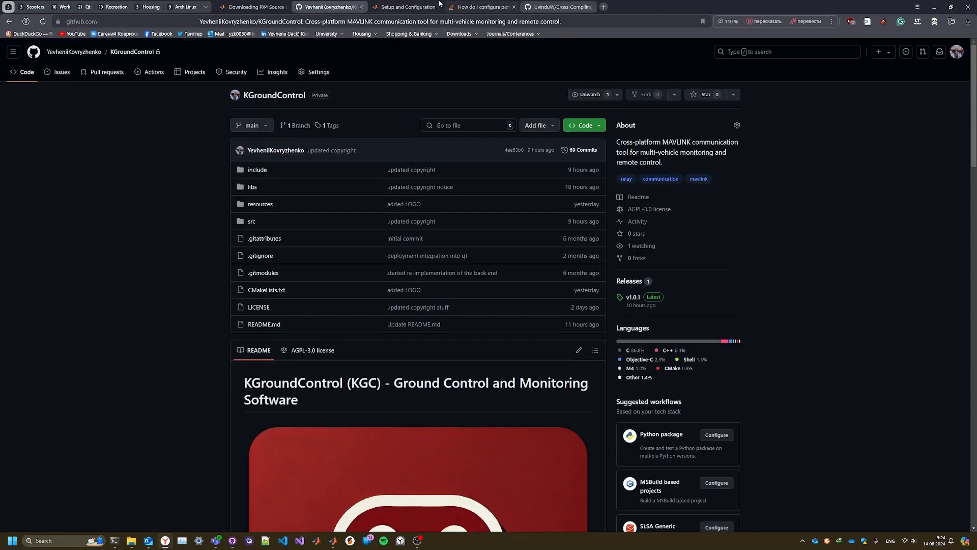
click(407, 7)
click(8, 23)
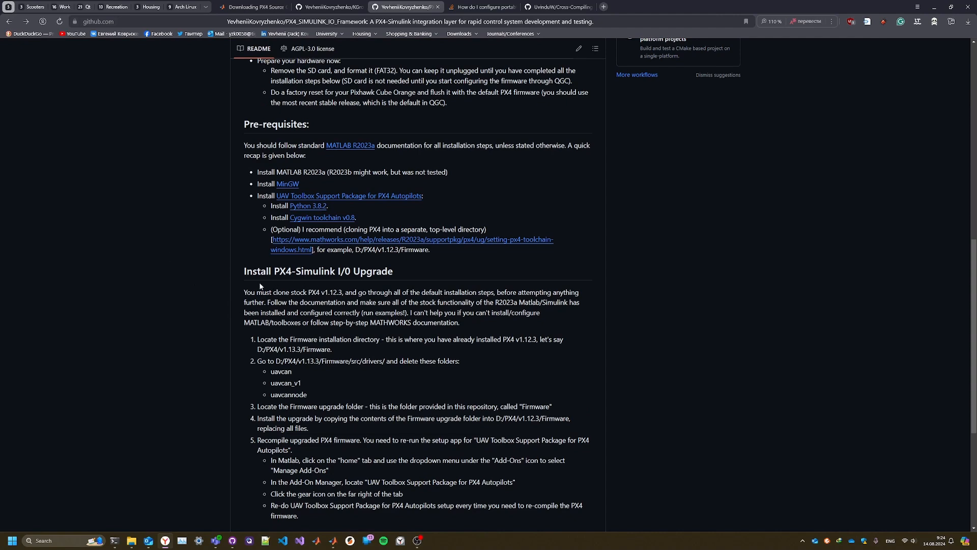
Step: Review the README's installation notes, pre-requisites and PX4-Simulink I/O upgrade instructions, ending at the repository's file list
scroll(252, 298, down, 2)
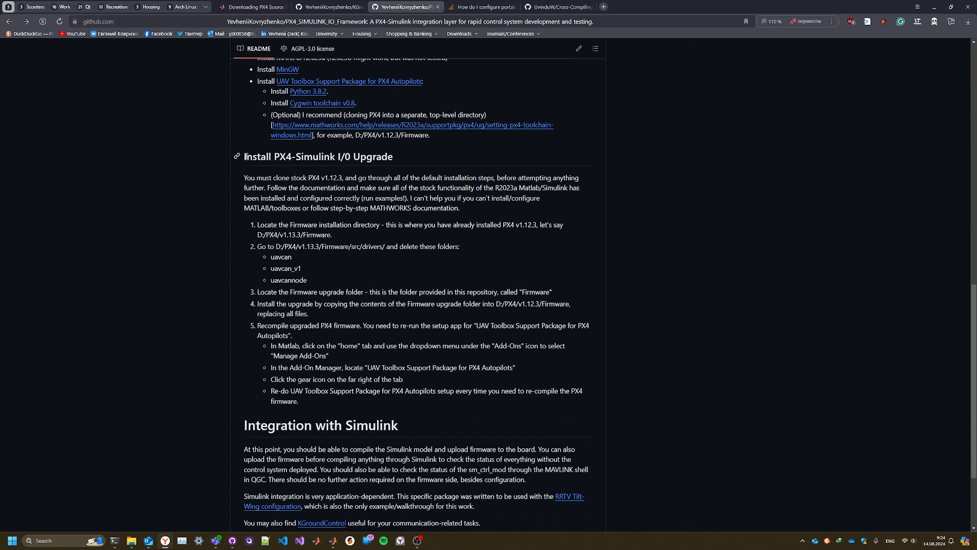
scroll(297, 203, up, 6)
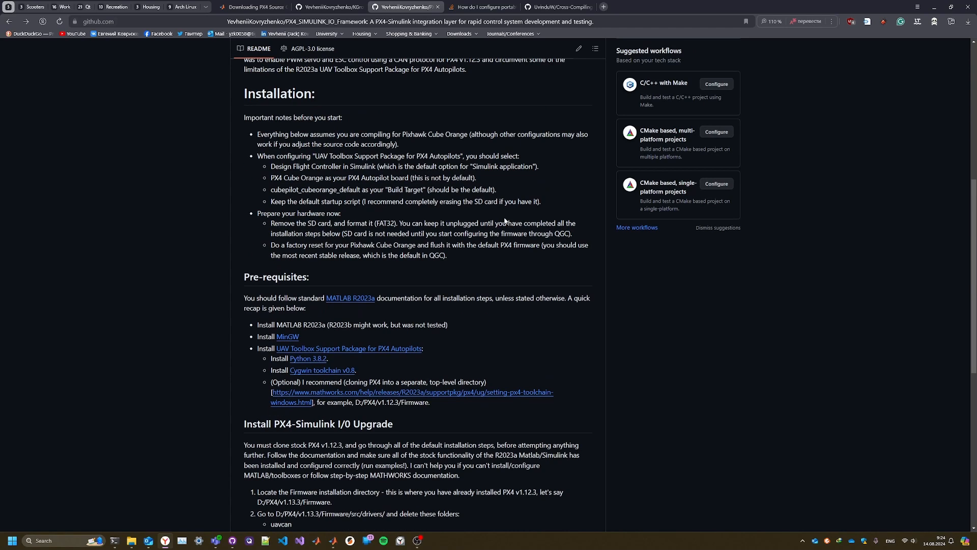
scroll(189, 131, up, 5)
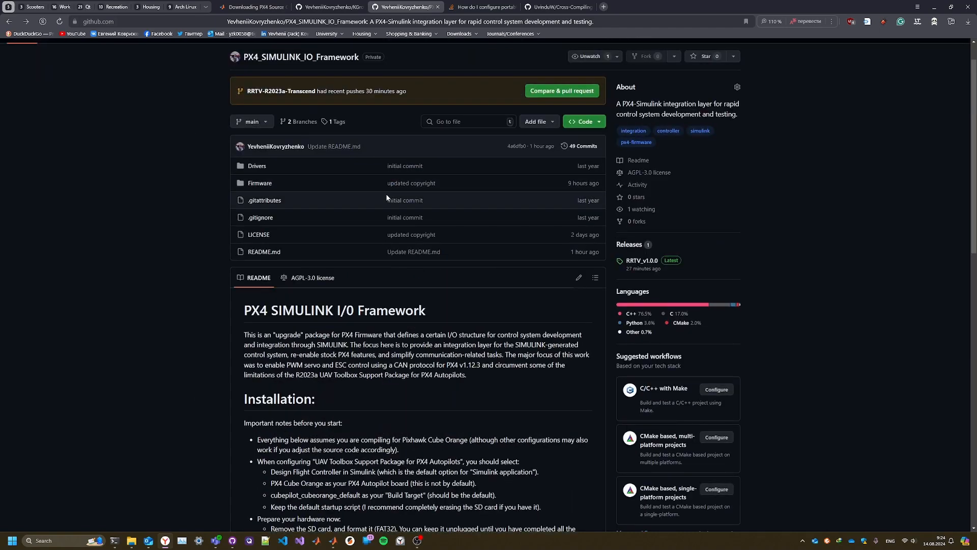
scroll(386, 194, down, 5)
scroll(384, 270, up, 4)
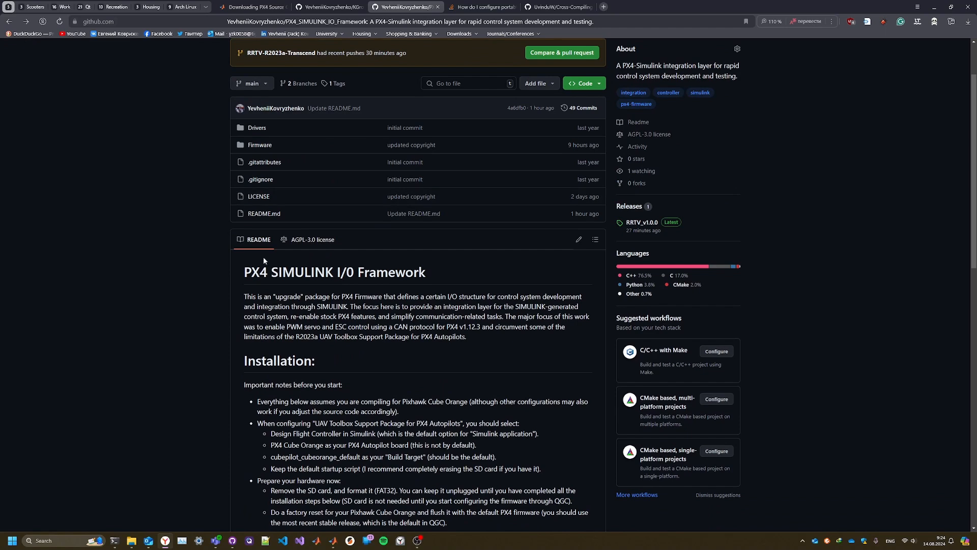
scroll(264, 258, up, 3)
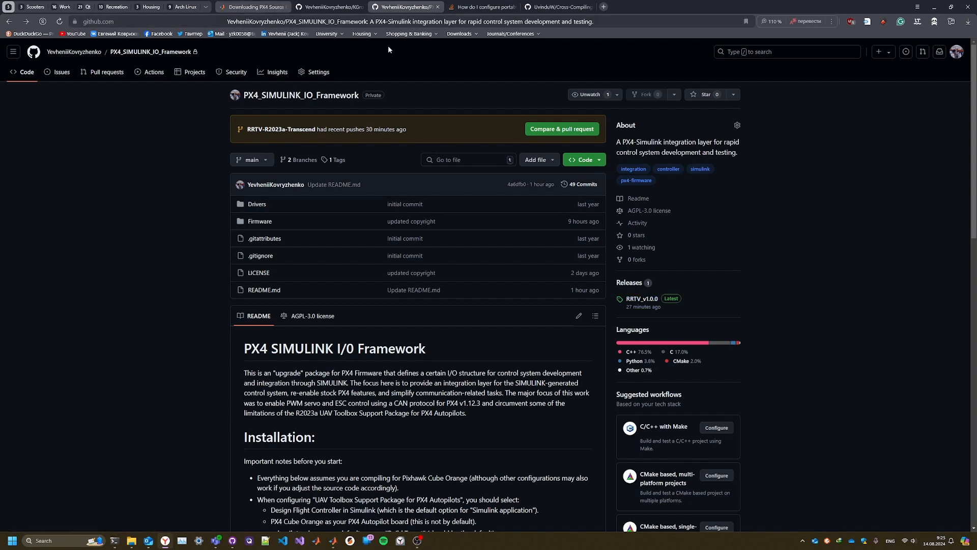
Step: Read the RRTV_v1.0.0 description in the repository's release list and return to the repository page with its README
click(628, 283)
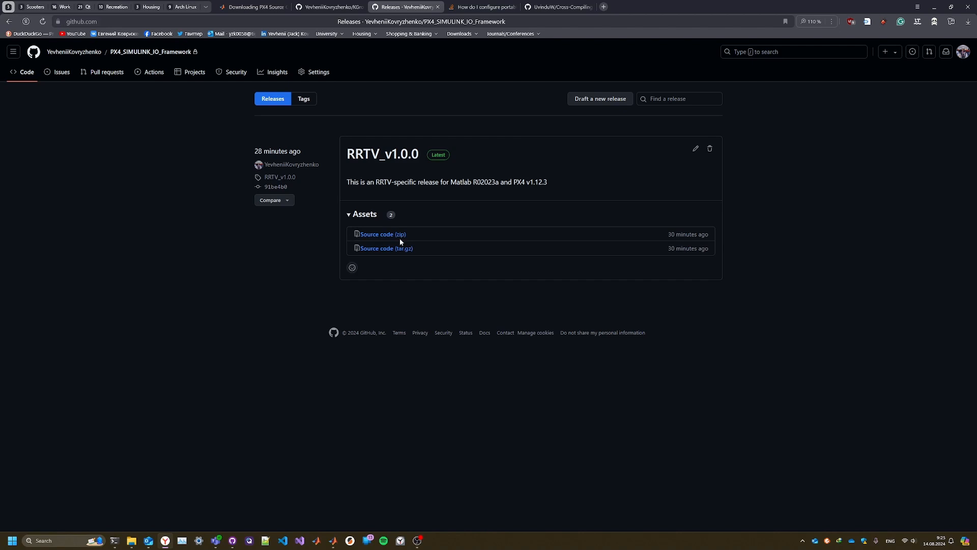
drag(541, 182, 346, 182)
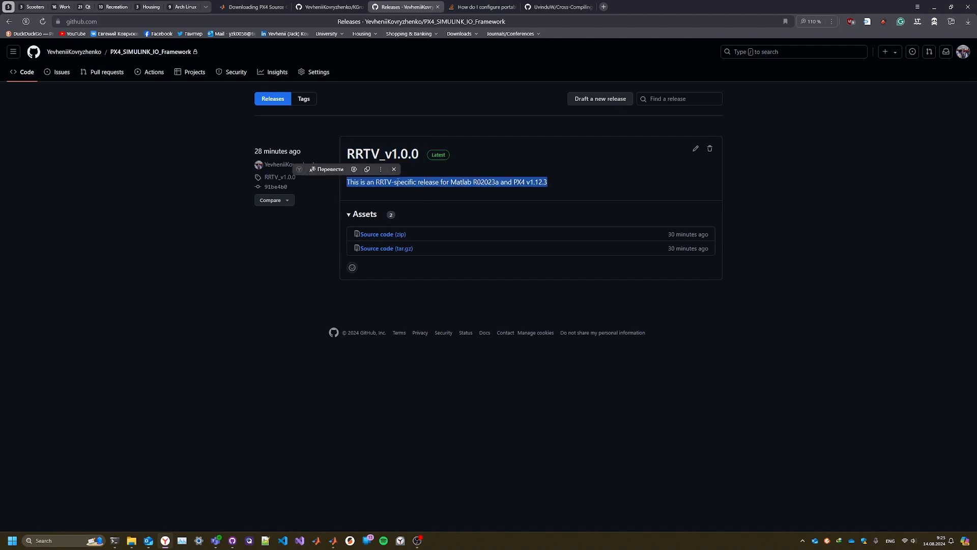
click(572, 206)
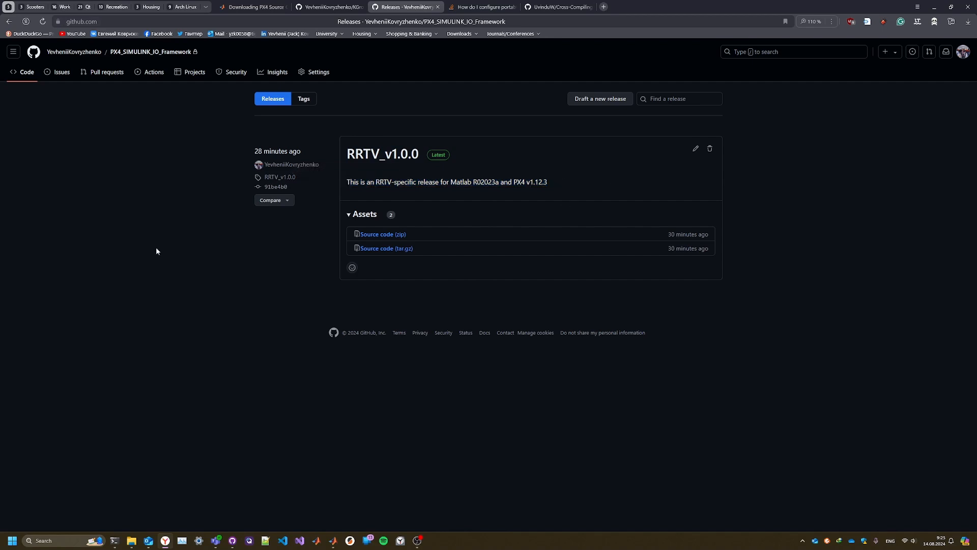
click(7, 20)
scroll(254, 450, down, 5)
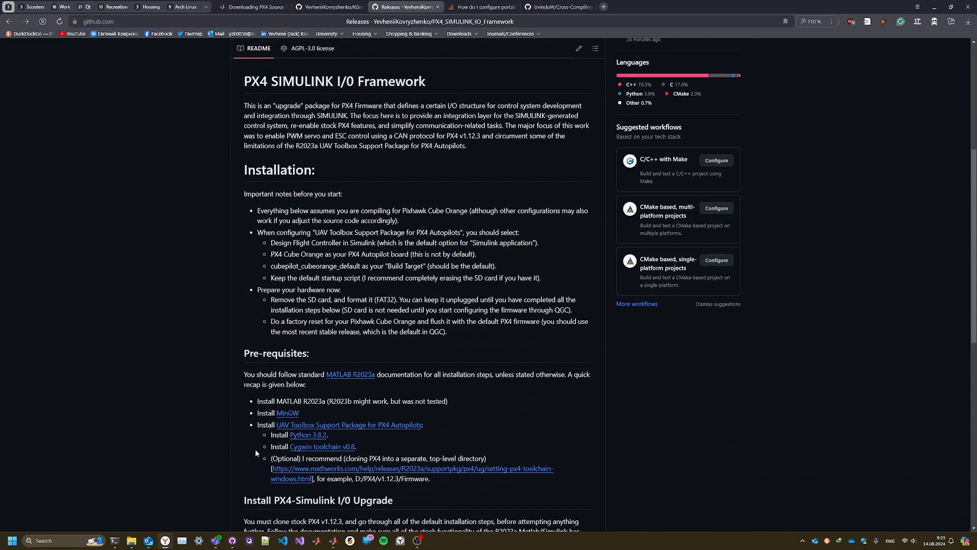
scroll(274, 410, up, 5)
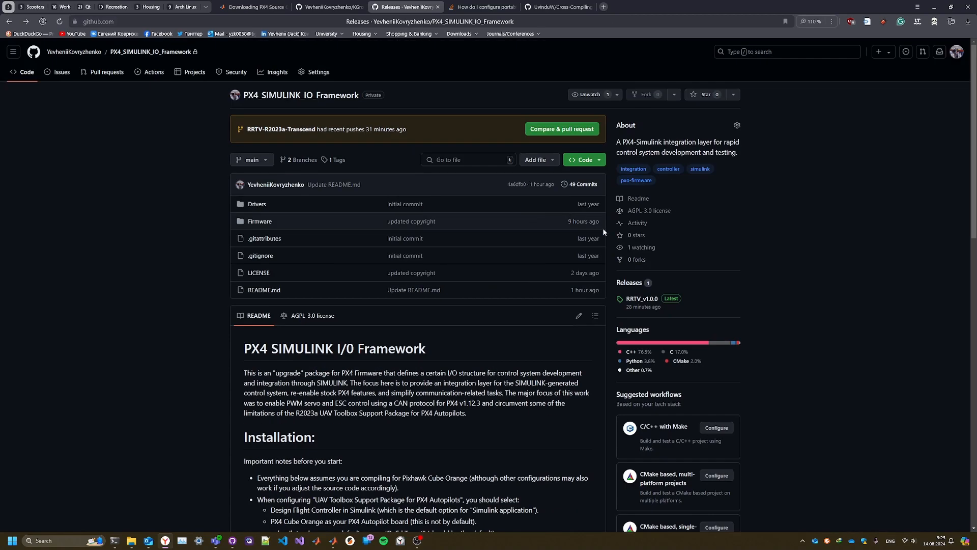
Step: Examine the title and source code assets on the RRTV_v1.0.0 release page, and return to the repository's main page
click(632, 304)
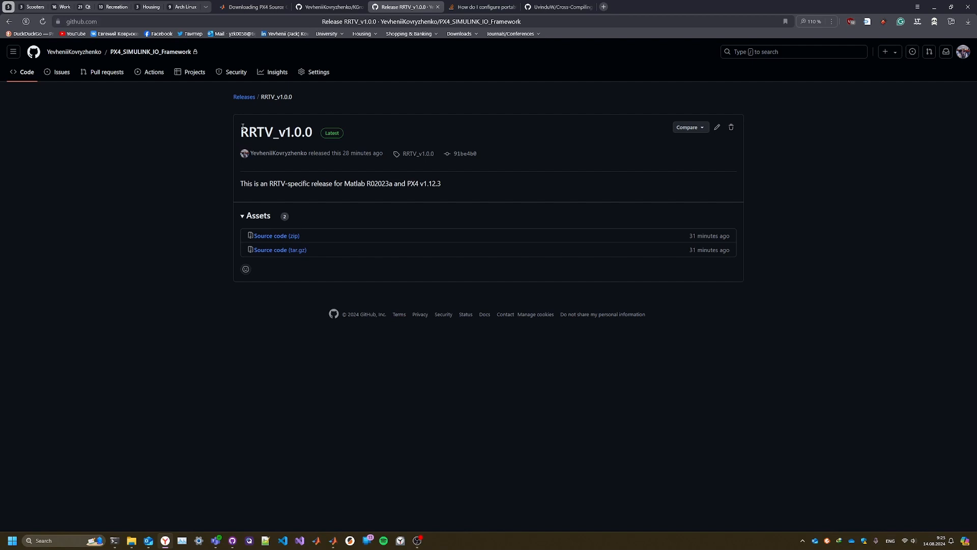
drag(243, 128, 339, 135)
click(336, 169)
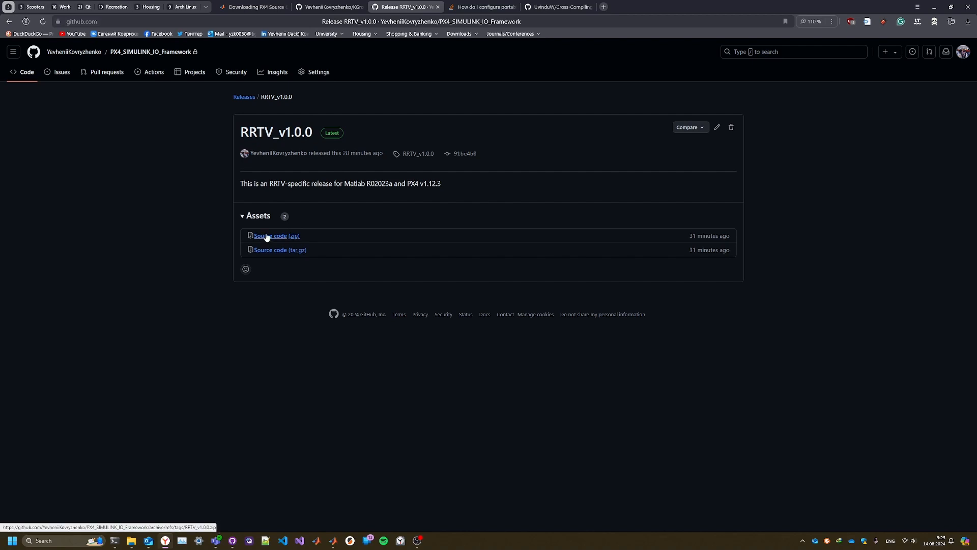
click(244, 98)
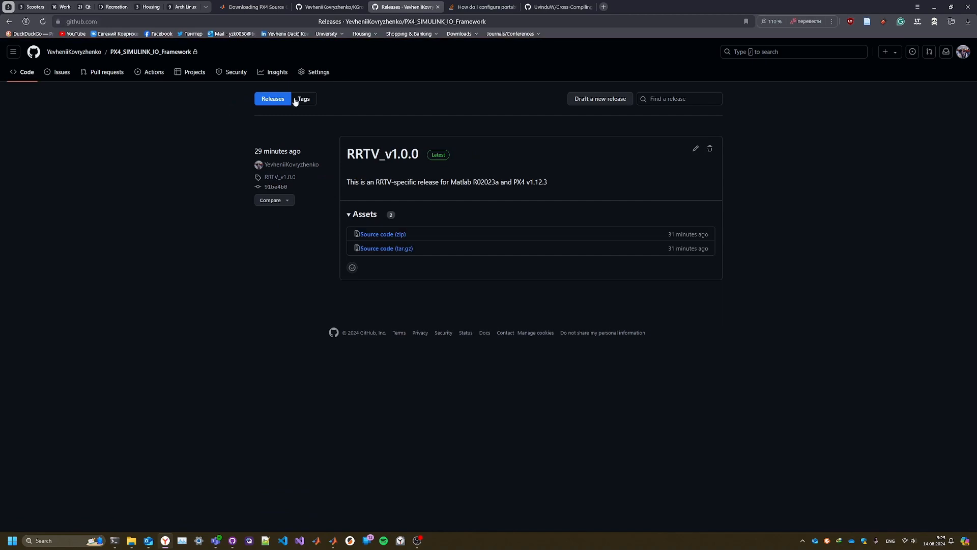
click(143, 53)
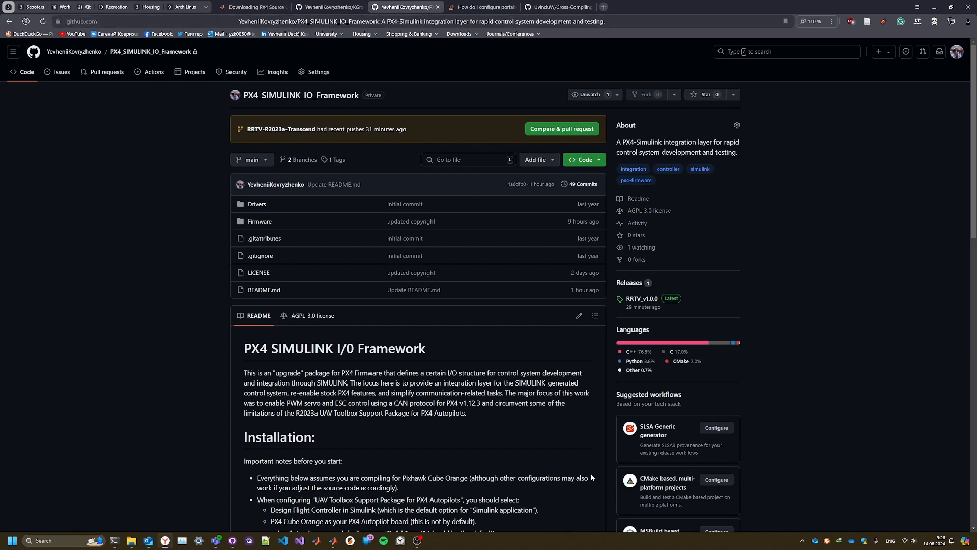
Step: Download the zip source code of the RRTV_v1.0.0 release
scroll(702, 290, down, 1)
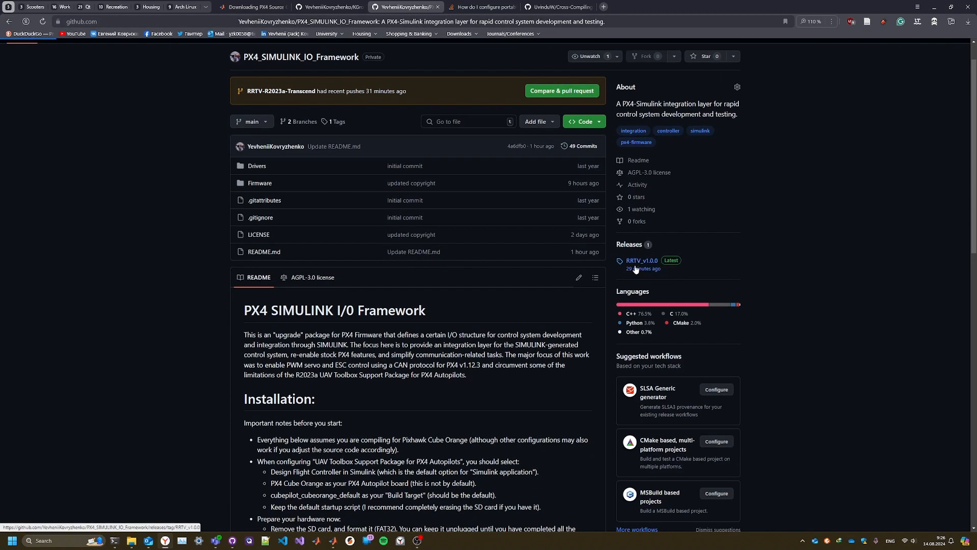
click(642, 275)
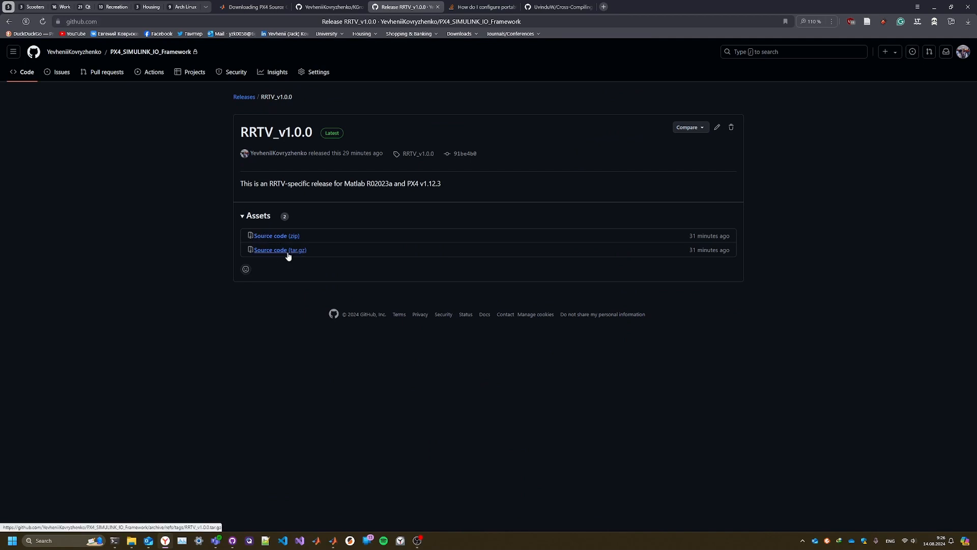
click(272, 236)
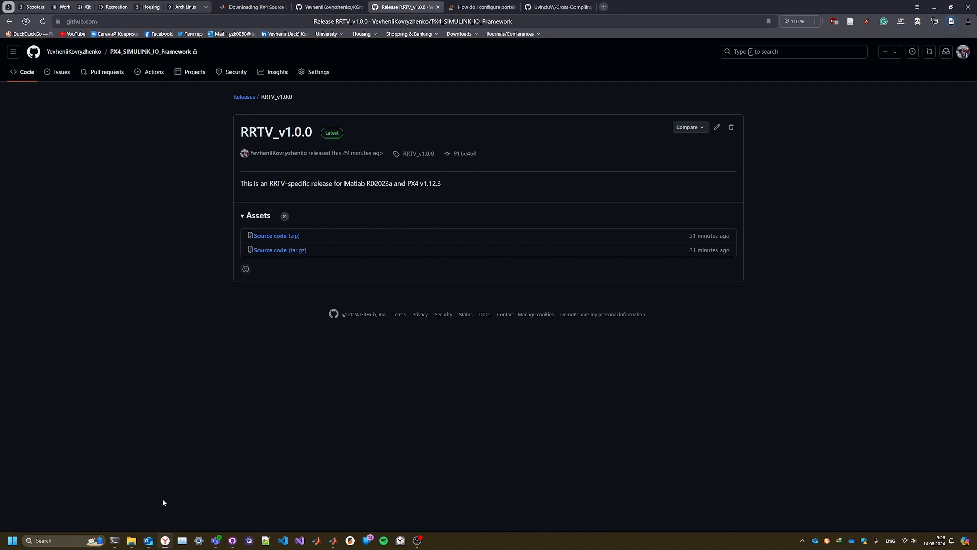
Step: Switch to GitHub Desktop, place its window over the browser and open the options for adding a repository
click(233, 540)
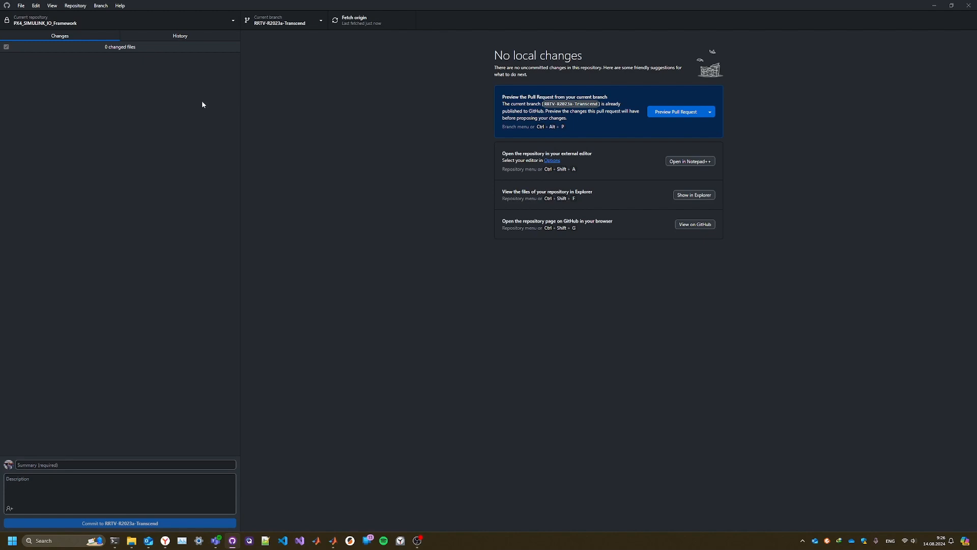
drag(190, 4, 653, 29)
key(super+Left)
drag(100, 4, 572, 91)
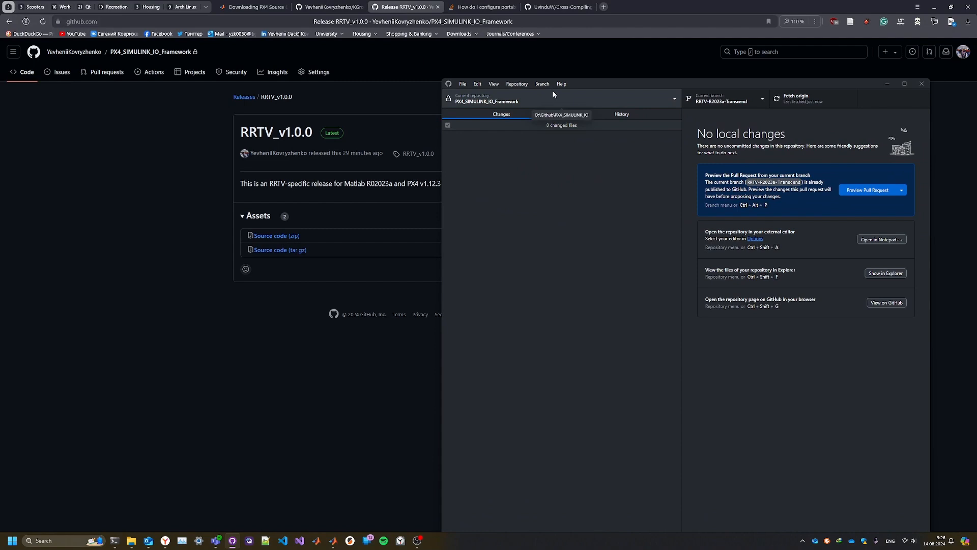
click(466, 99)
click(665, 117)
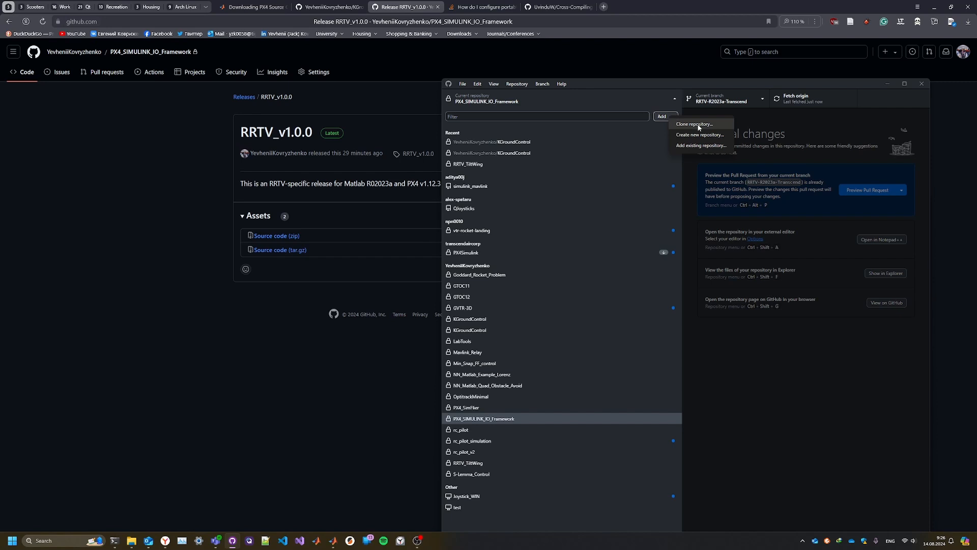
Step: Copy the HTTPS clone URL of the PX4_SIMULINK_IO_Framework repository from its main GitHub page
click(242, 178)
click(251, 98)
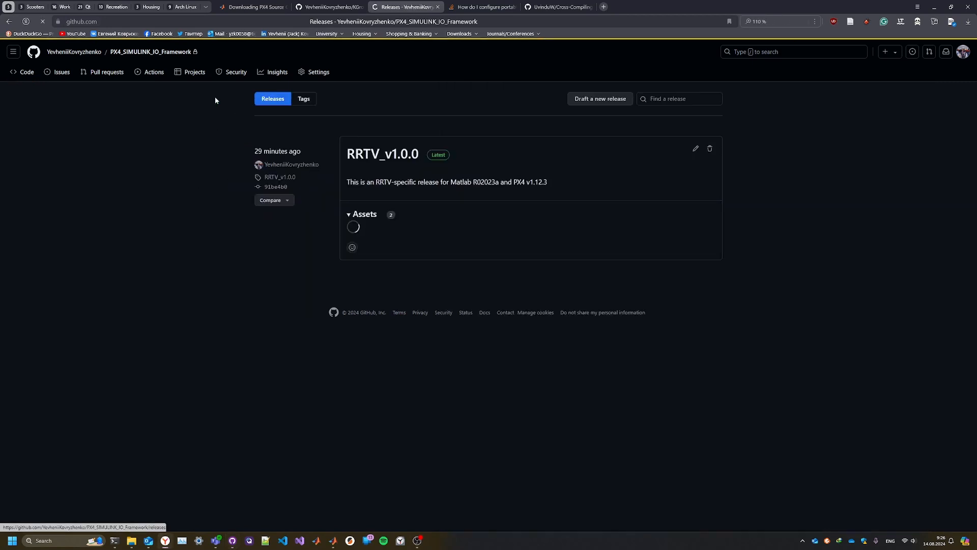
click(131, 52)
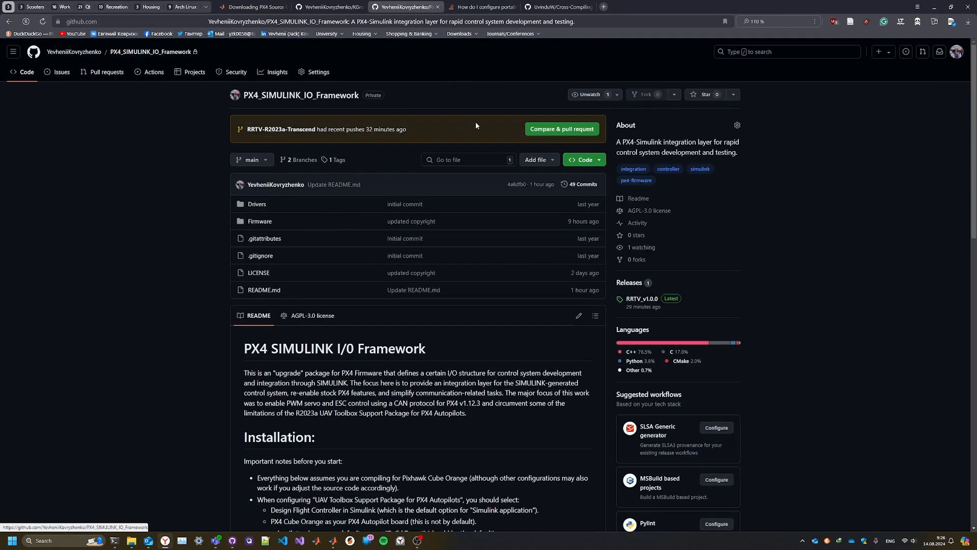
click(585, 160)
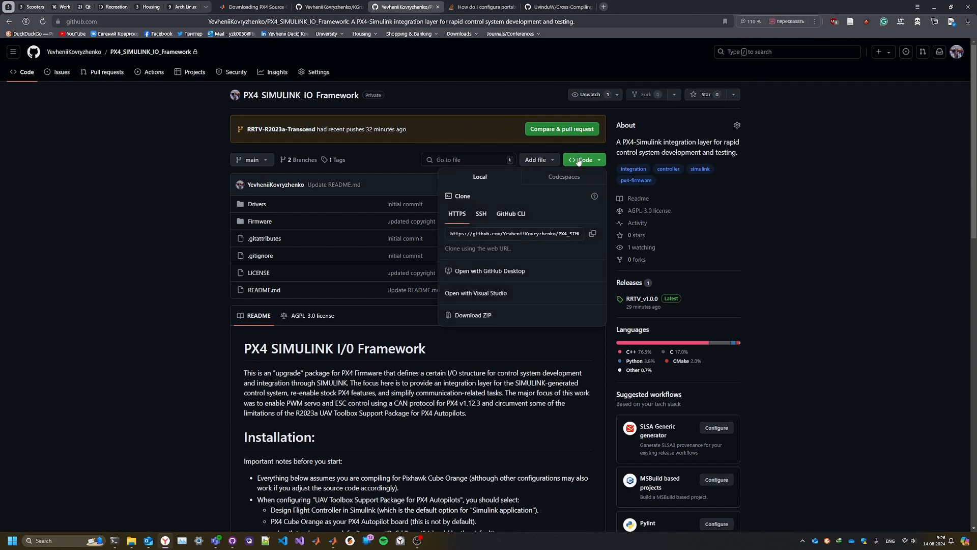
click(593, 234)
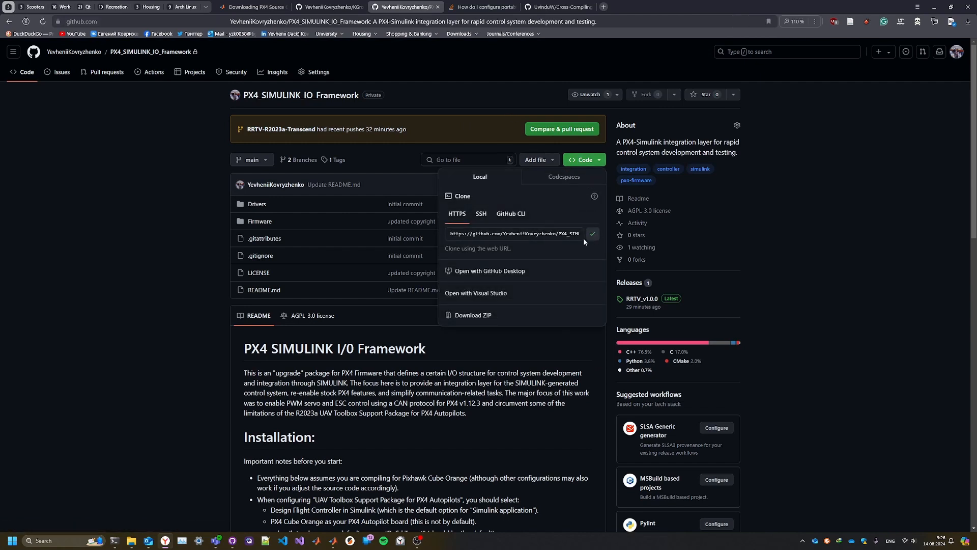
click(470, 238)
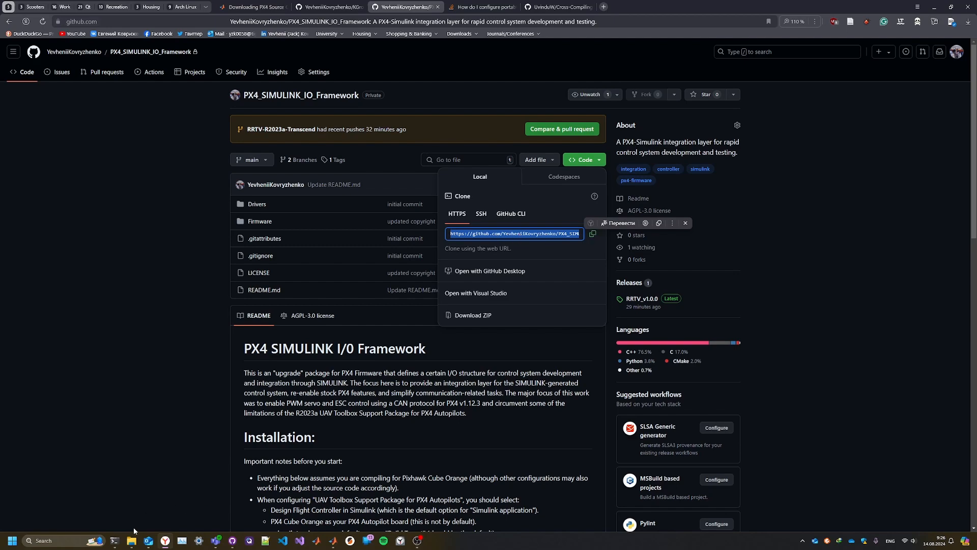
Step: Switch to GitHub Desktop and try to find the PX4_SIMULINK_IO_Framework repository for cloning by filtering the GitHub.com repositories with its copied URL
click(140, 484)
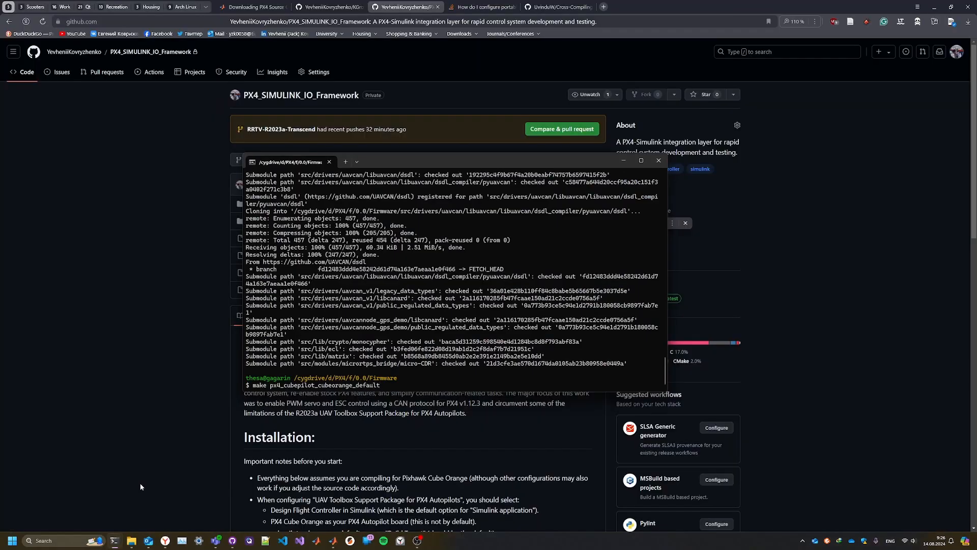
click(233, 541)
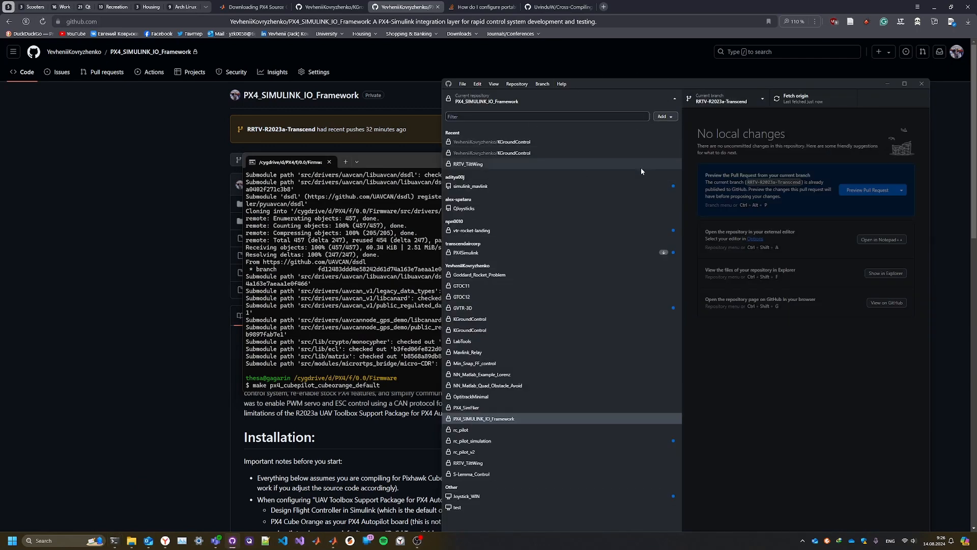
click(665, 117)
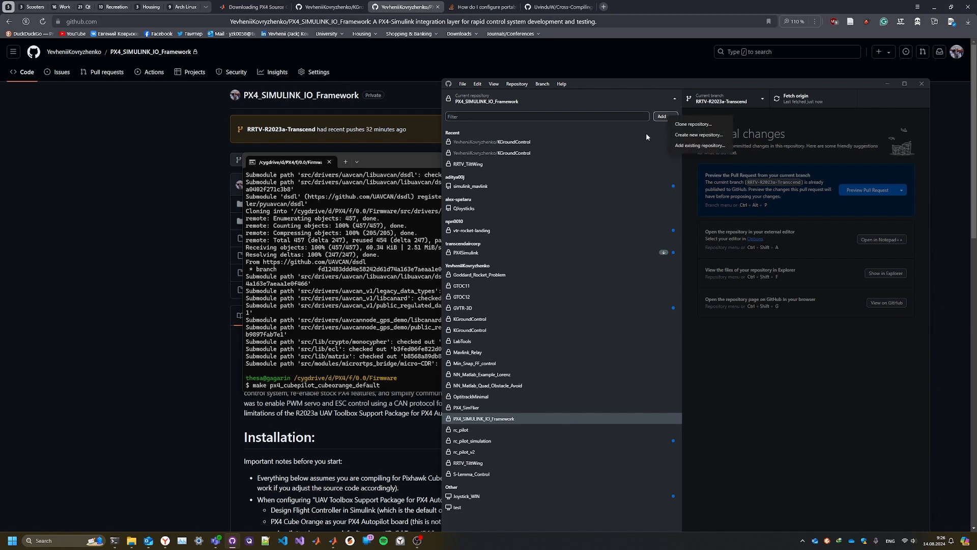
click(691, 125)
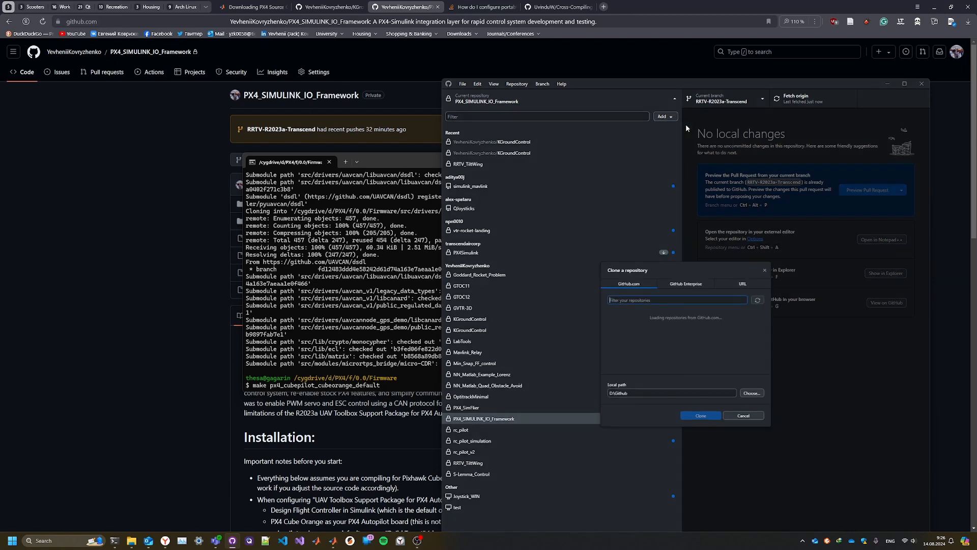
right_click(616, 295)
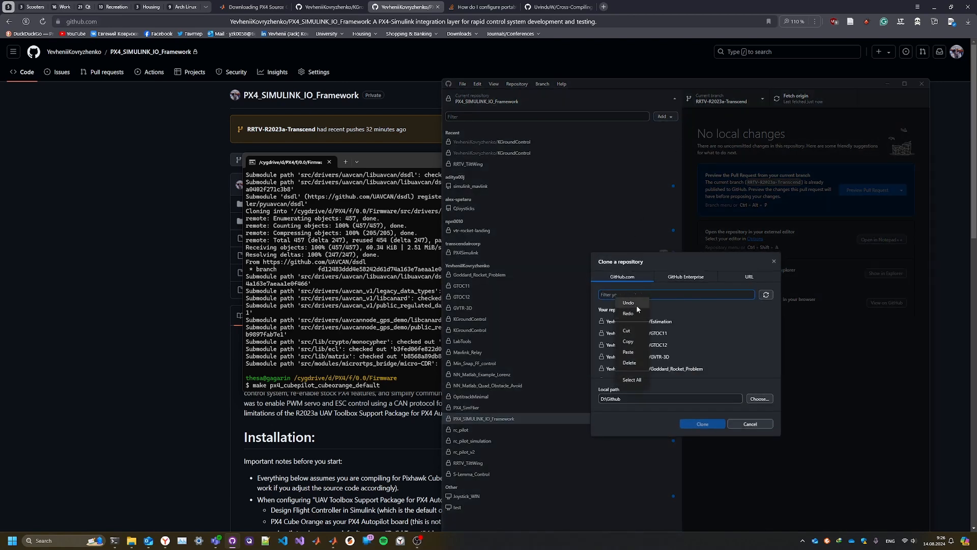
click(632, 342)
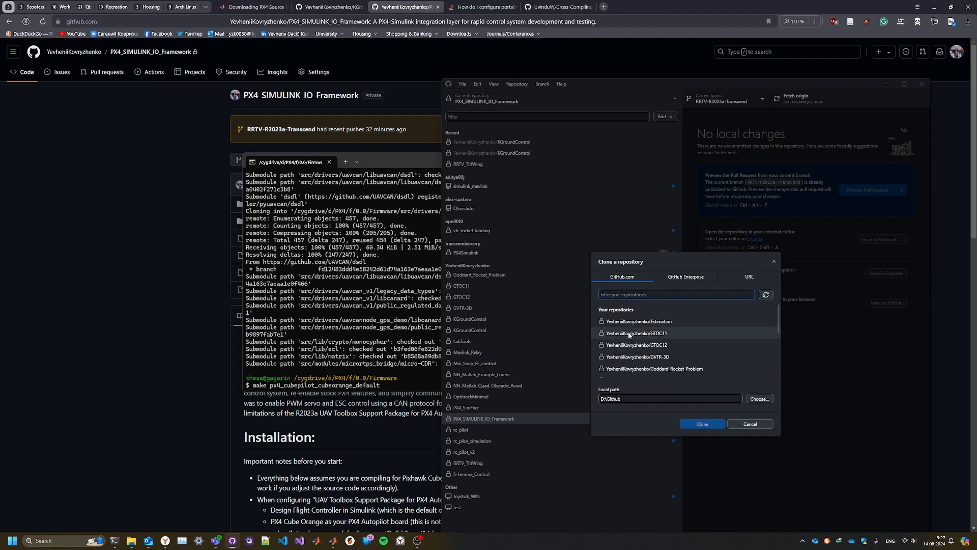
key(ctrl+v)
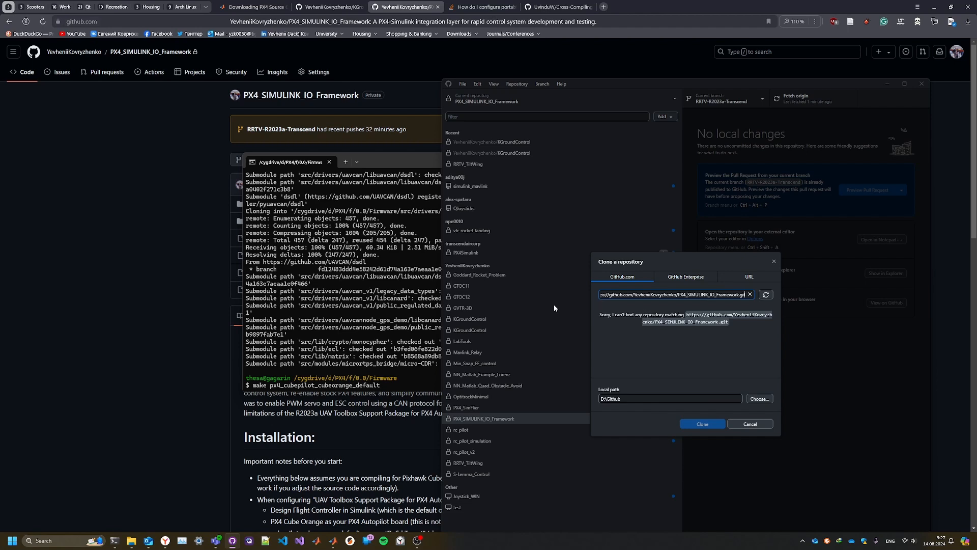
Step: Enter the copied PX4_SIMULINK_IO_Framework URL as the clone source, check the proposed local path, and cancel the cloning
click(745, 282)
click(744, 279)
key(ctrl+v)
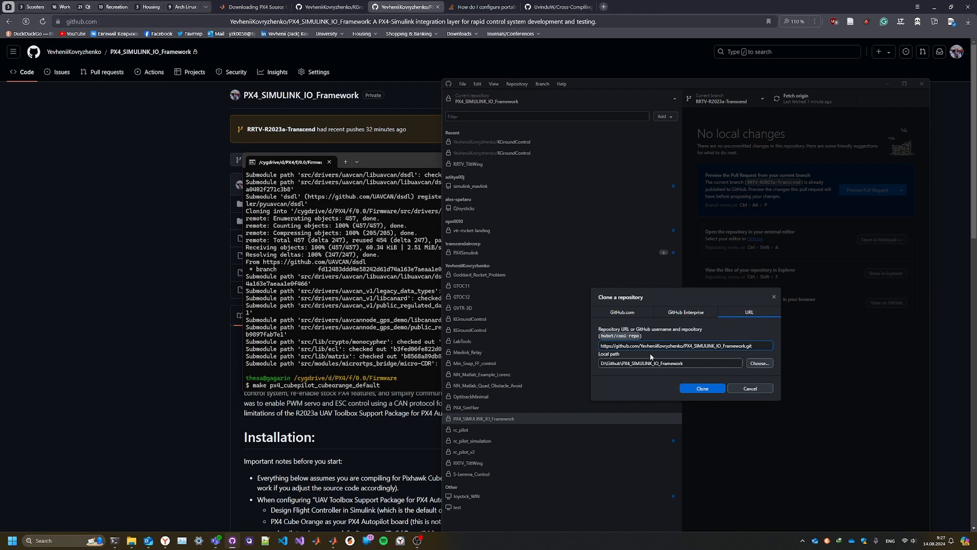
drag(603, 363, 705, 362)
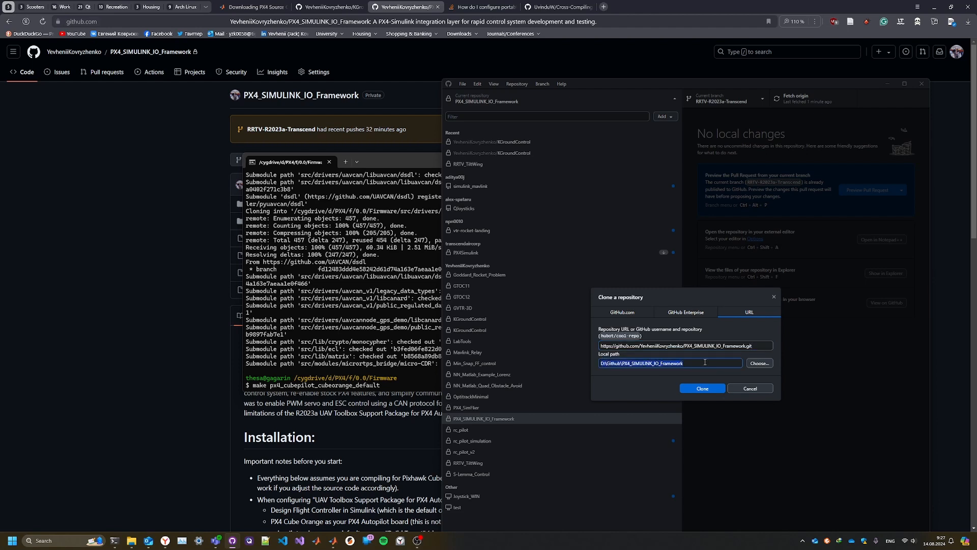
mouse_move(705, 362)
mouse_down()
mouse_move(611, 371)
mouse_move(693, 366)
mouse_up()
click(750, 389)
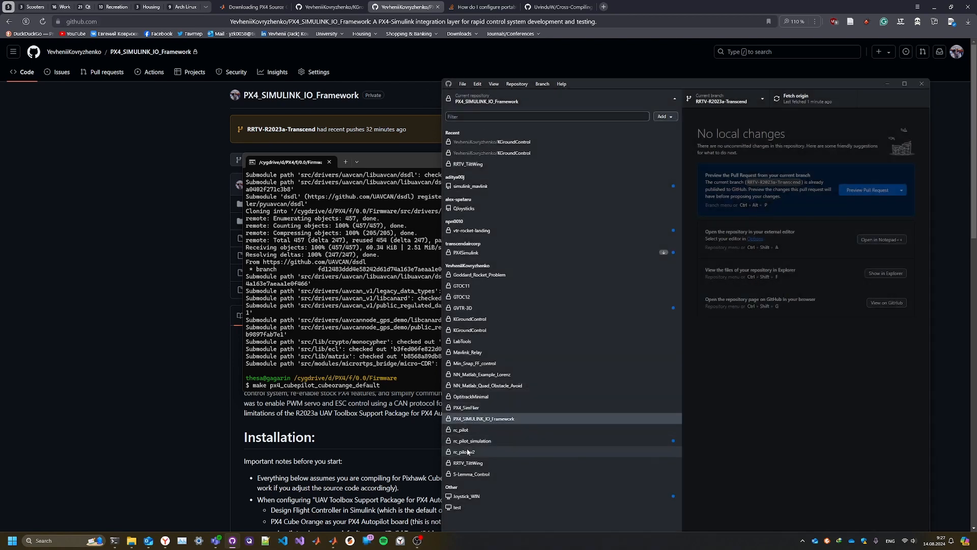
Step: Select the existing PX4_SIMULINK_IO_Framework repository, review its branches, and choose RRTV-R2023a-Transcend as the current branch
click(469, 421)
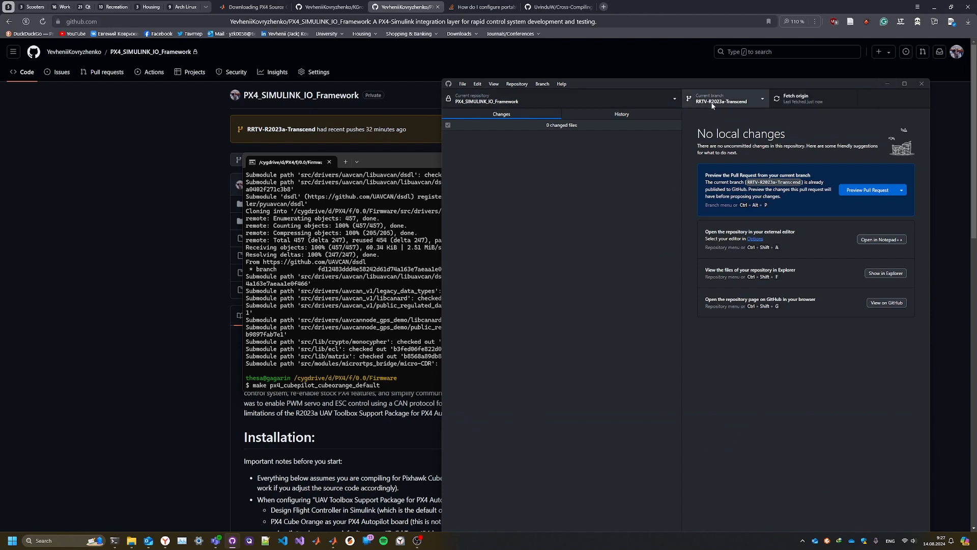
click(764, 101)
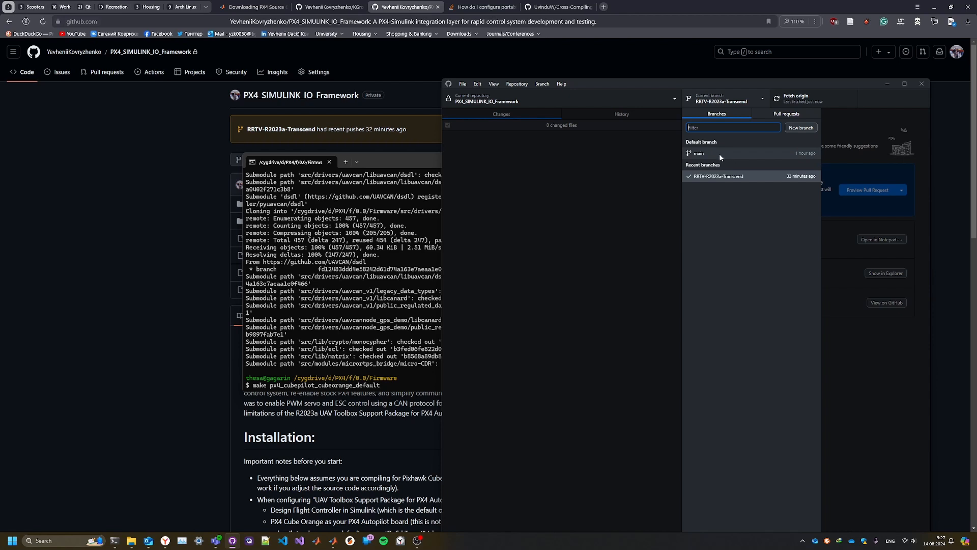
click(701, 102)
click(703, 104)
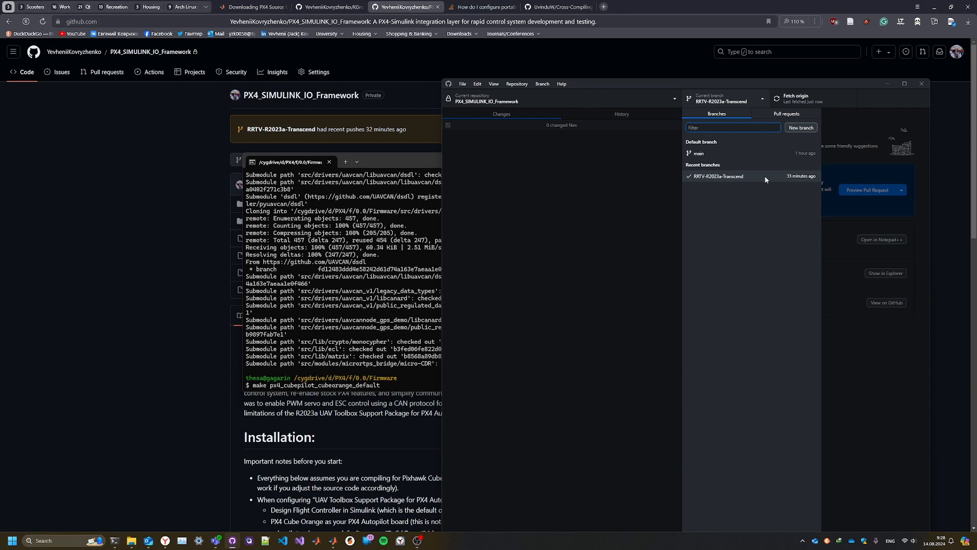
click(733, 177)
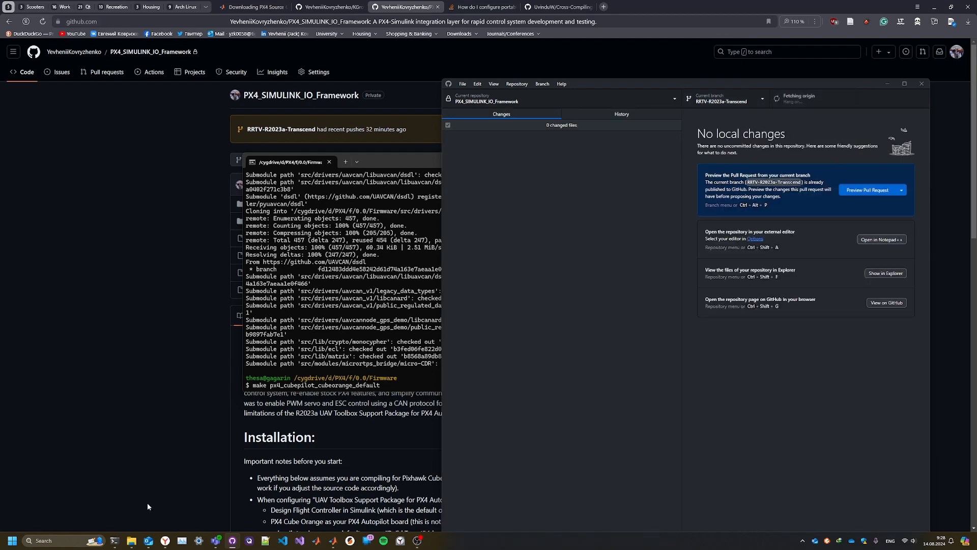
Step: Open the local PX4_SIMULINK_IO folder under Github in a new File Explorer tab and select all of its contents
click(131, 541)
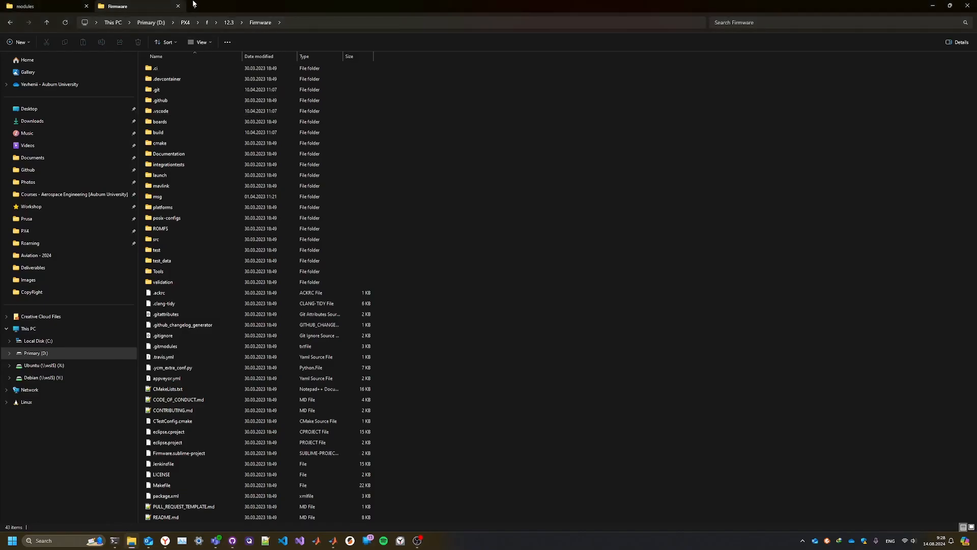
click(193, 5)
click(28, 169)
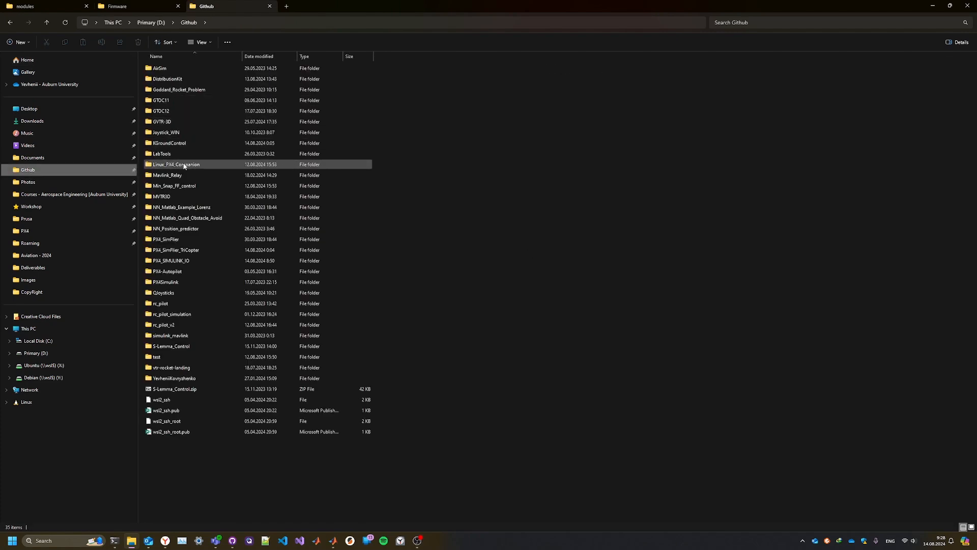
mouse_move(165, 192)
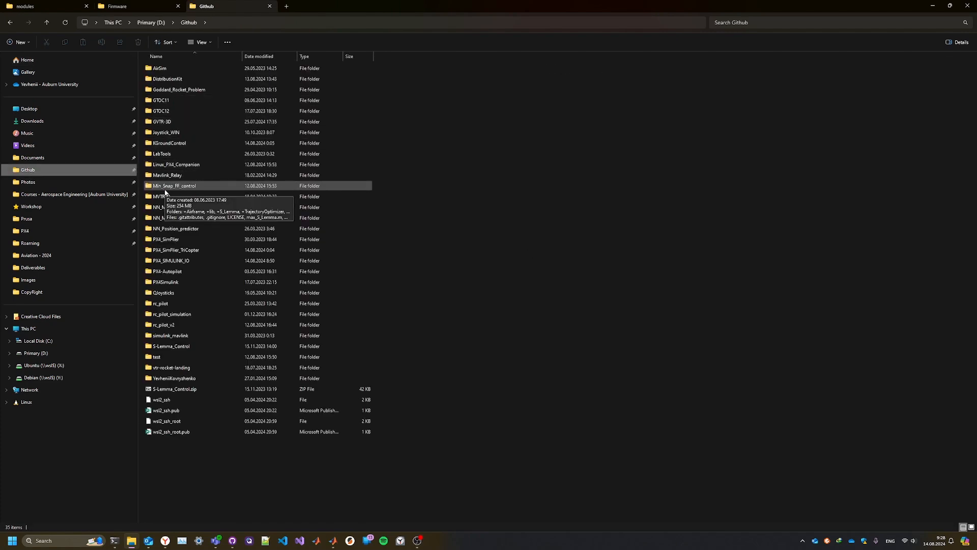
double_click(192, 262)
drag(179, 156, 153, 57)
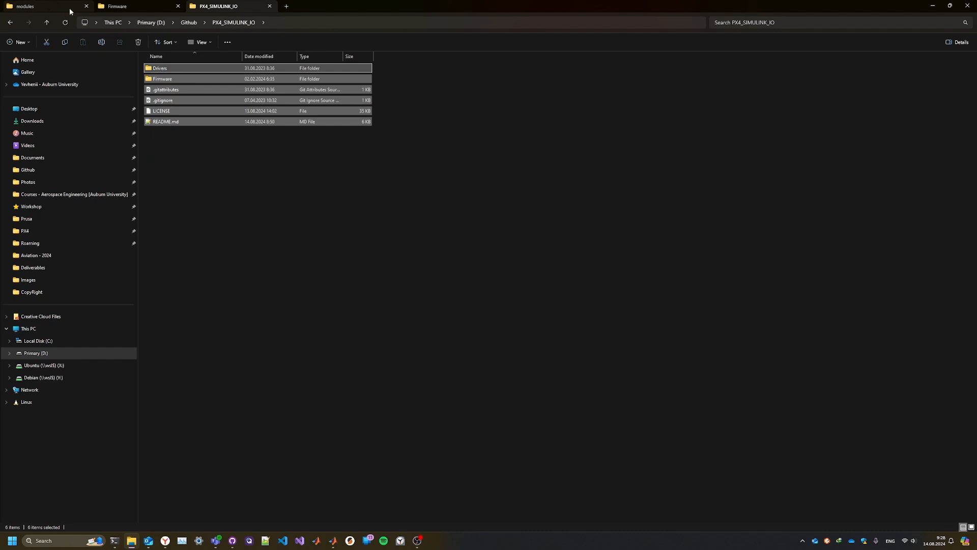
Step: Open Downloads in a new tab and extract the PX4_SIMULINK_IO_Framework-RRTV_v1.0.0 folder from its zip archive there
click(286, 6)
click(34, 121)
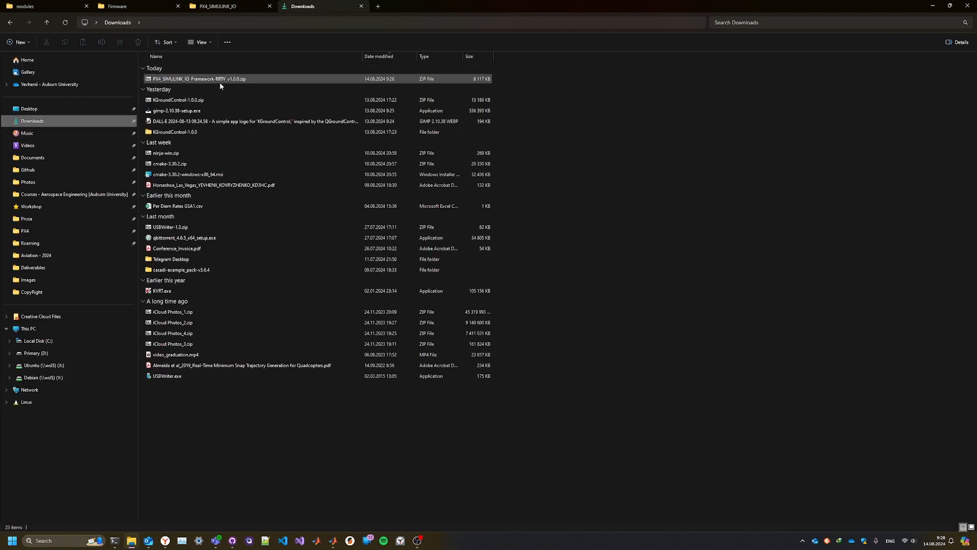
click(182, 81)
double_click(192, 81)
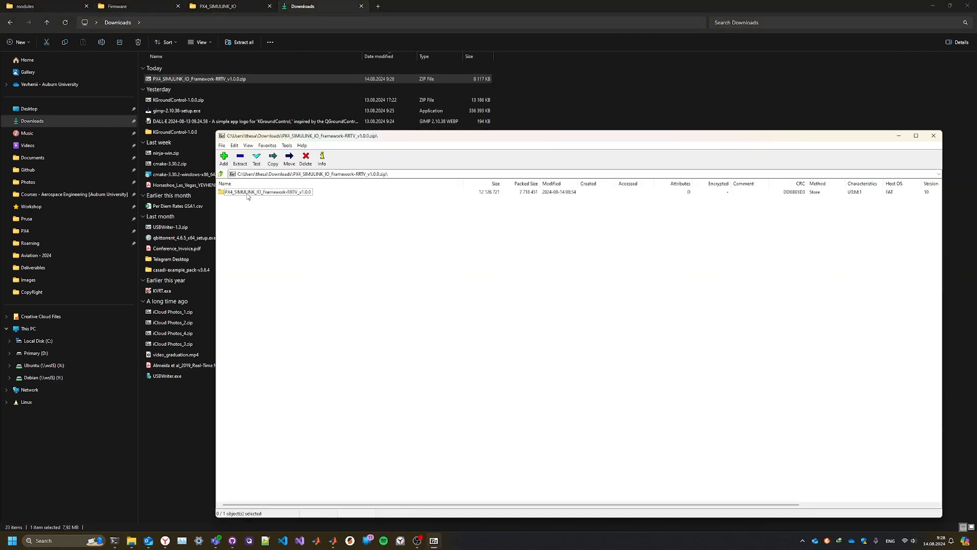
click(226, 195)
drag(227, 197, 148, 419)
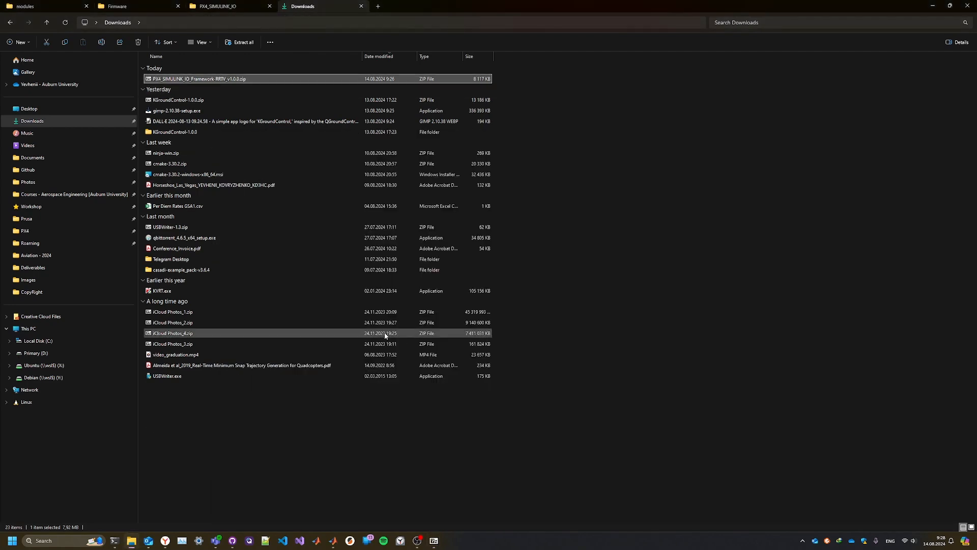
Step: Open the extracted PX4_SIMULINK_IO_Framework-RRTV_v1.0.0 folder and sort its contents by name with folders first
double_click(163, 89)
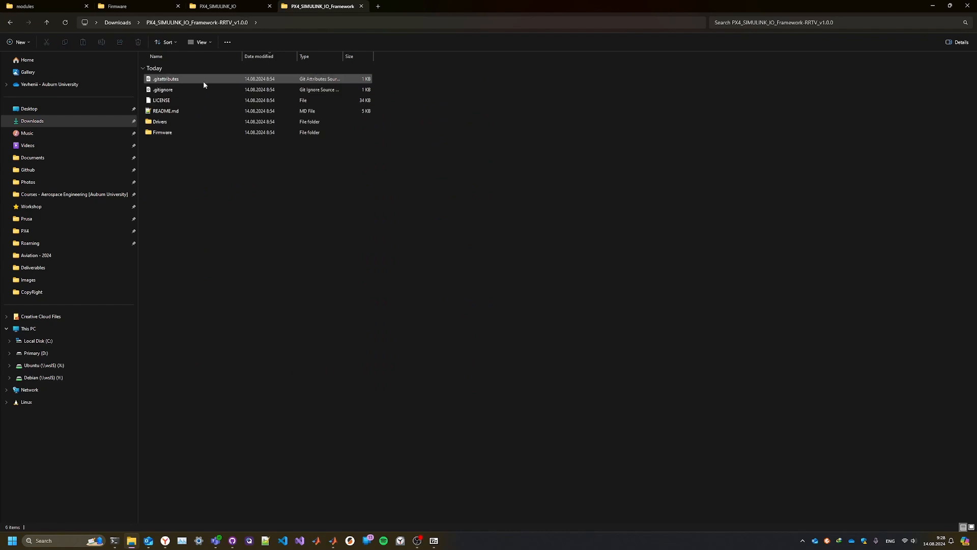
click(158, 68)
click(182, 57)
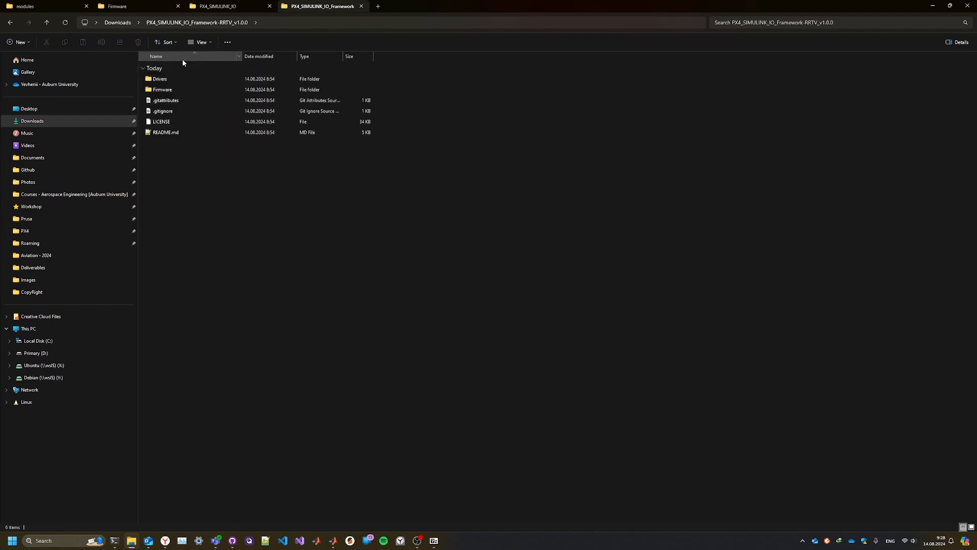
Step: Examine the driver.msi installer in the Drivers folder, and return to the release folder to select its Firmware folder
double_click(162, 80)
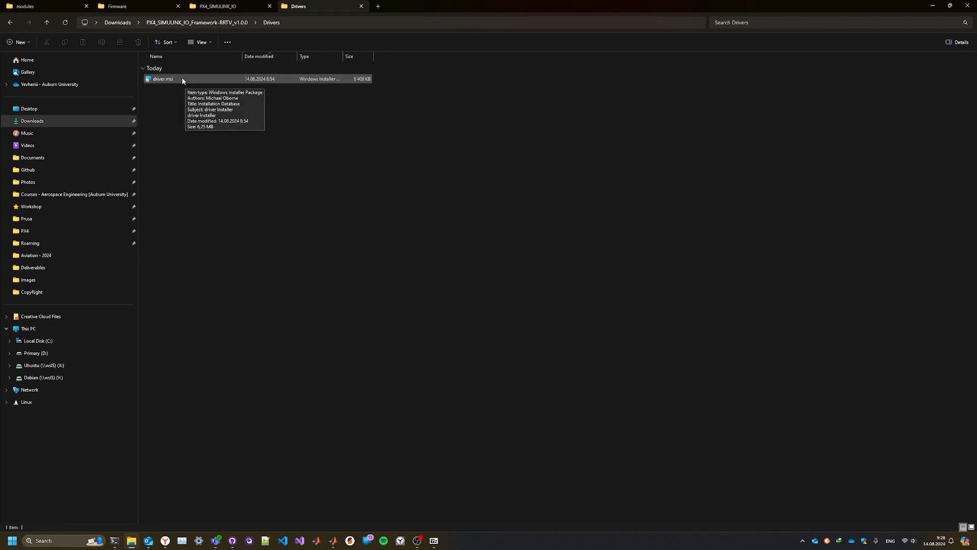
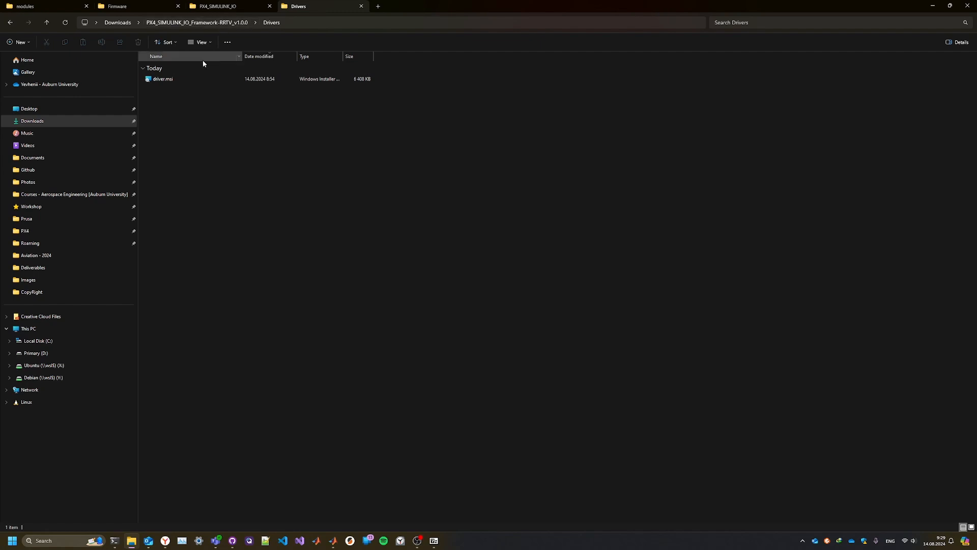
click(216, 22)
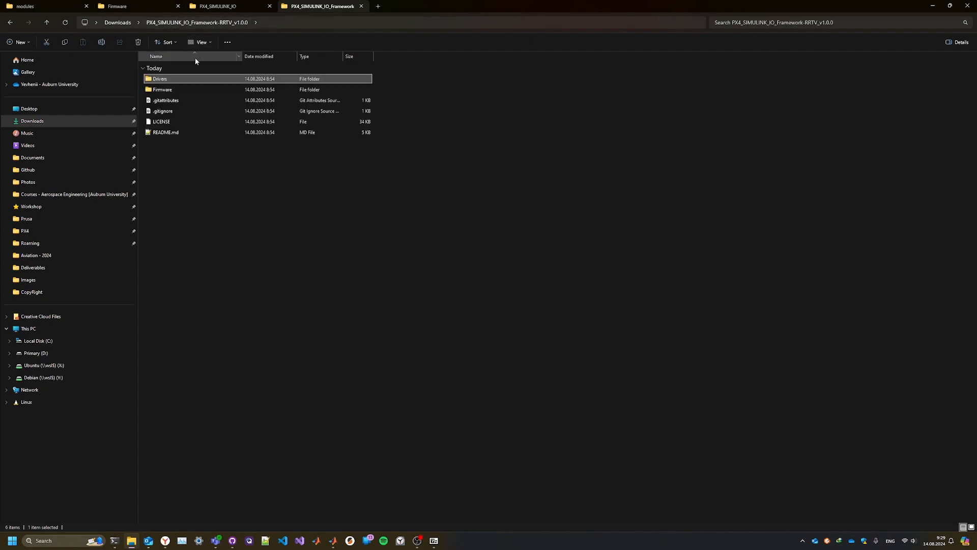
click(173, 163)
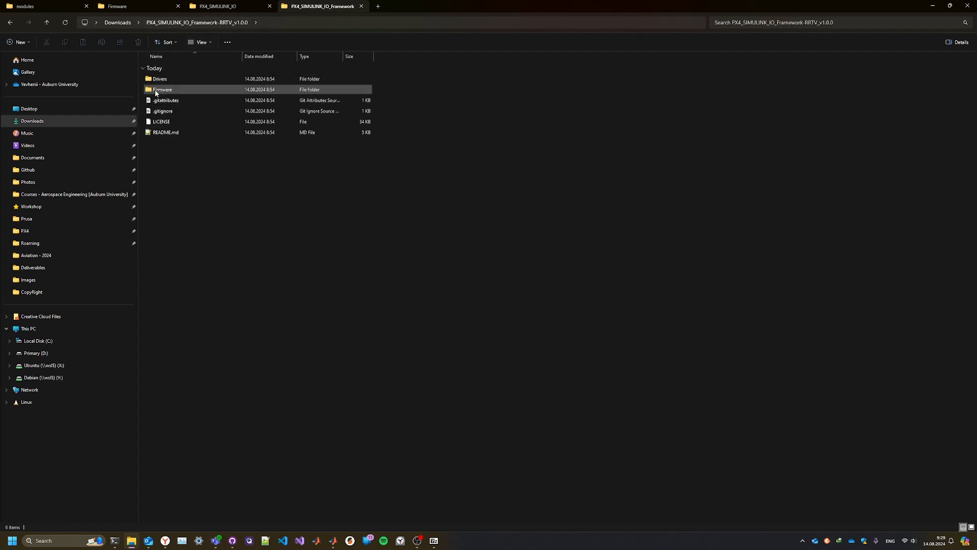
click(156, 91)
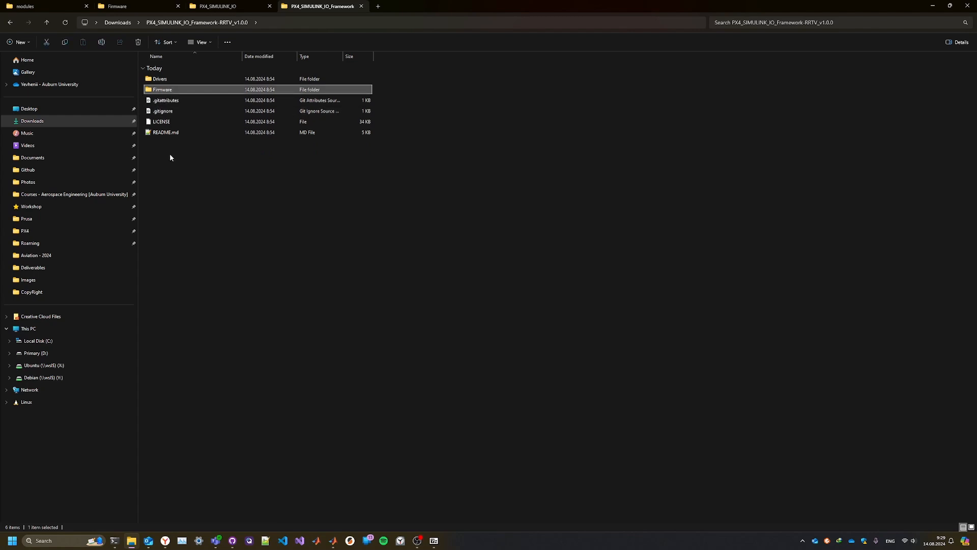
Step: Open the release's README.md in Notepad++, read through its prerequisites and upgrade instructions, and close it
double_click(163, 133)
scroll(163, 133, down, 15)
scroll(192, 177, up, 15)
scroll(190, 176, down, 5)
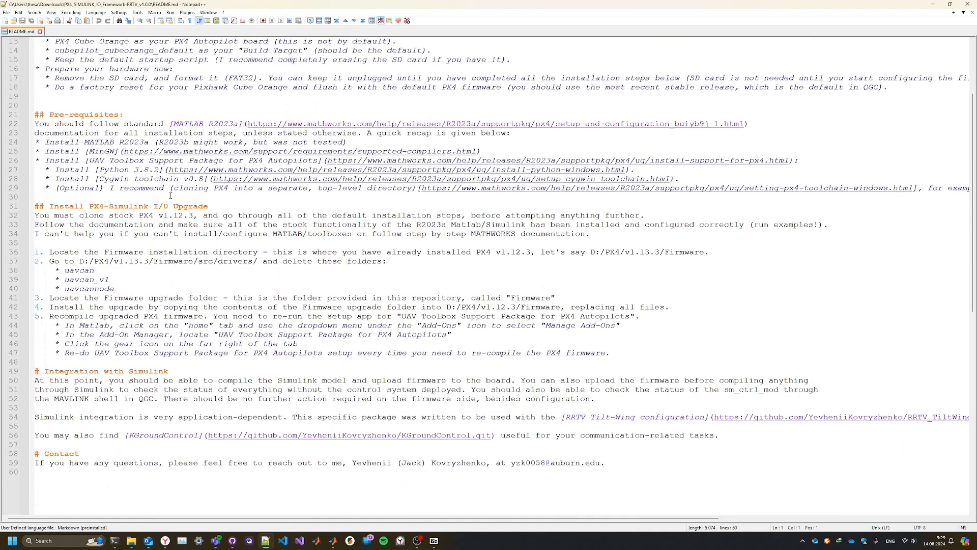
scroll(92, 203, up, 4)
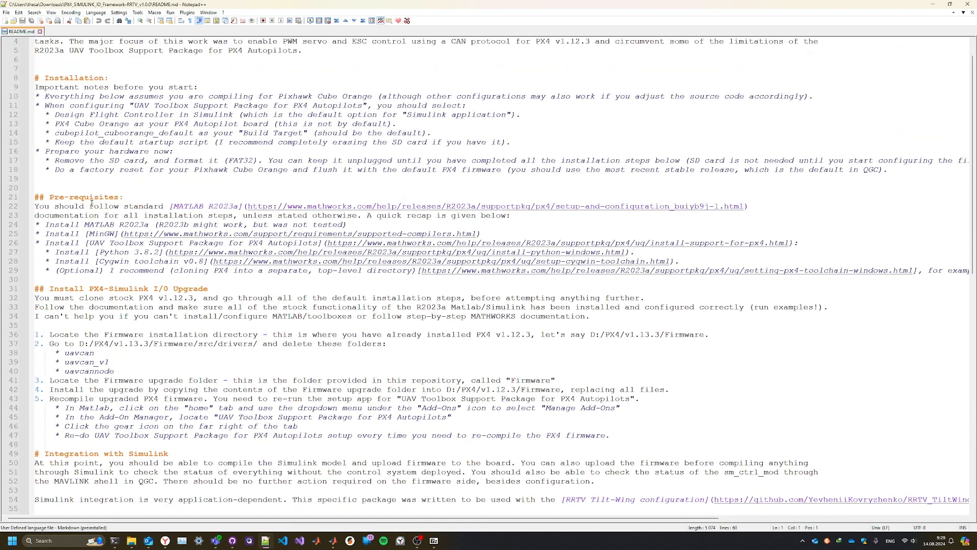
click(968, 5)
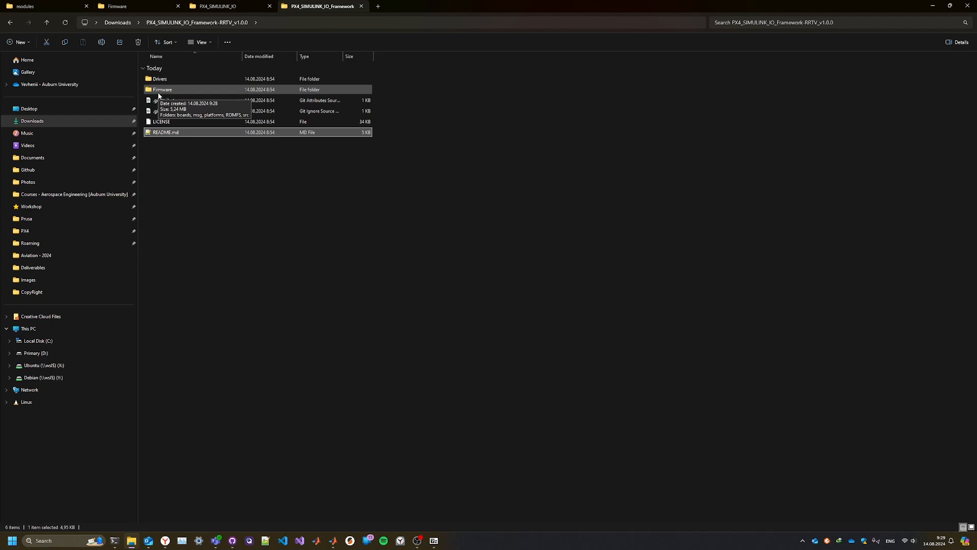
Step: Highlight the introductory paragraph of the Install PX4-Simulink I/O Upgrade section in the GitHub README, and bring the Cygwin terminal to the front
click(165, 540)
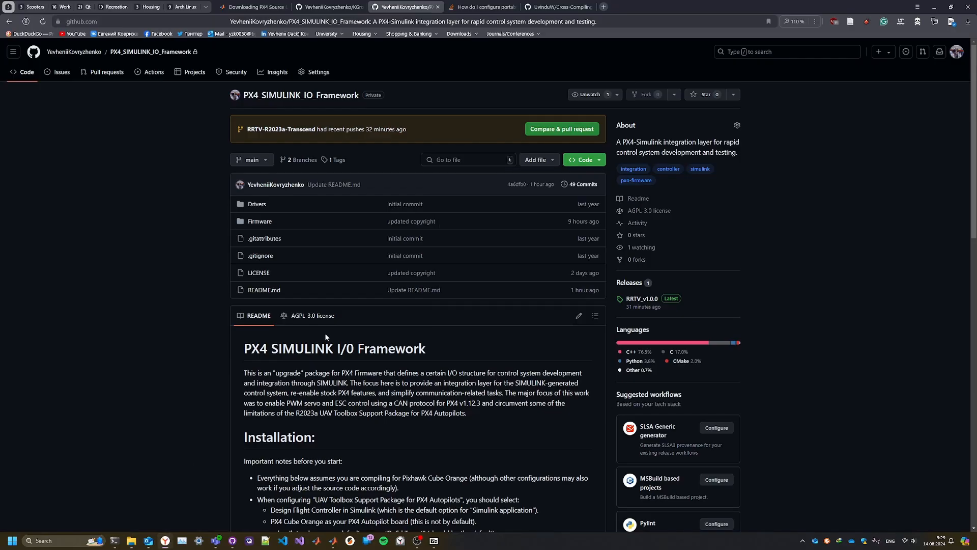
scroll(326, 336, down, 10)
scroll(272, 286, up, 2)
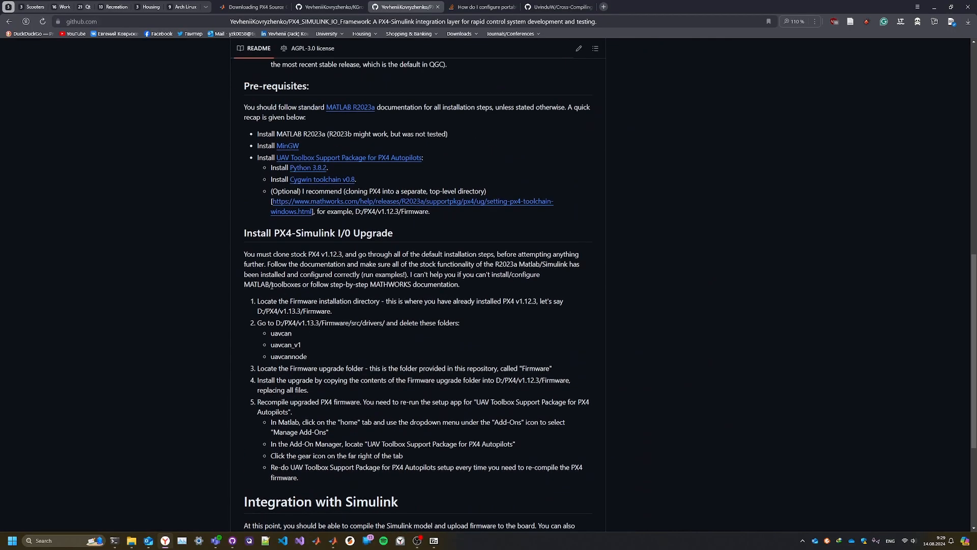
drag(244, 254, 460, 286)
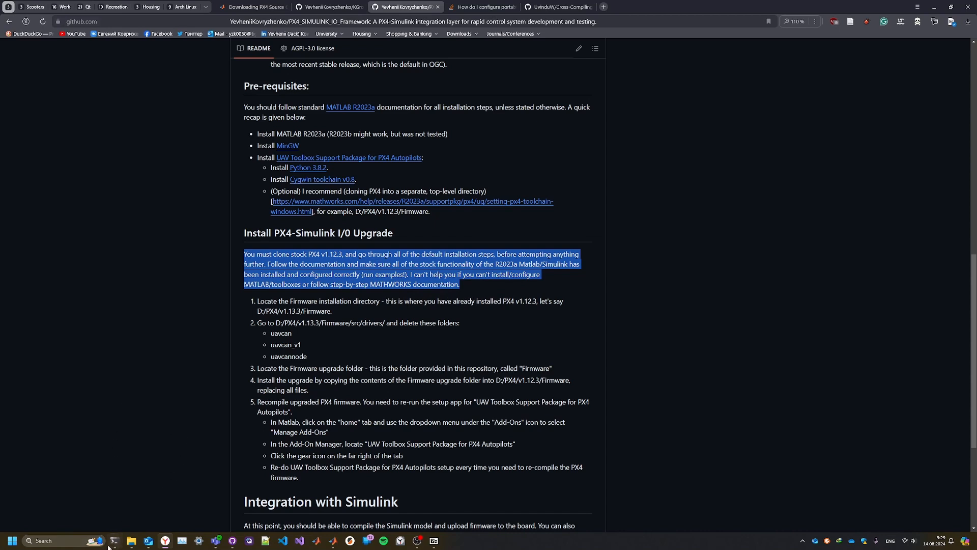
mouse_move(111, 544)
click(142, 494)
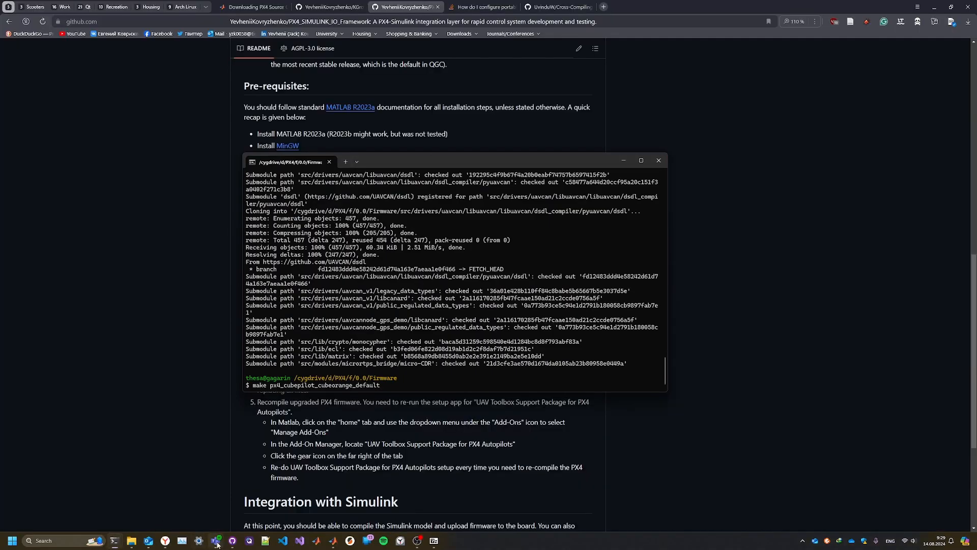
Step: Switch to MATLAB and look back through the Command Window's firmware build log, from the MAVLink compile warnings to the bootloader build
mouse_move(334, 543)
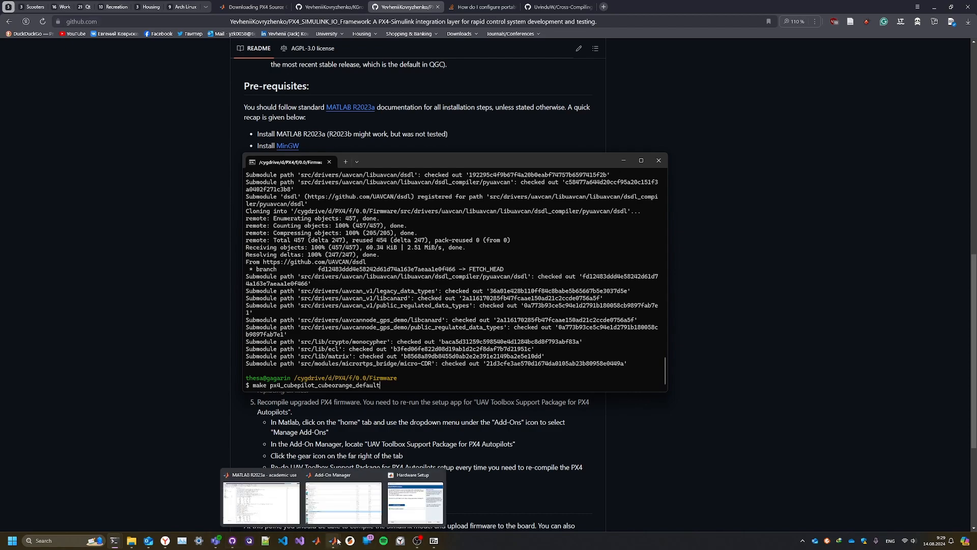
click(408, 506)
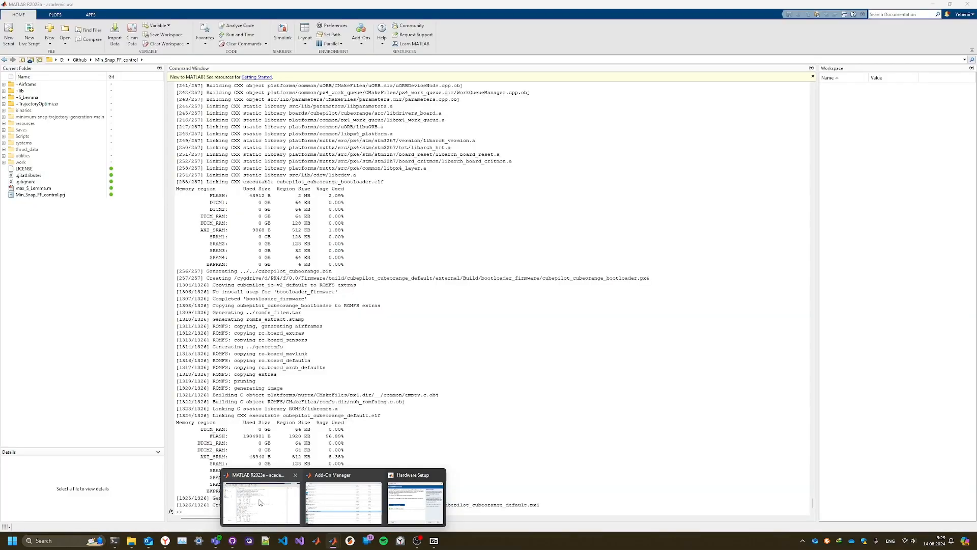
click(262, 502)
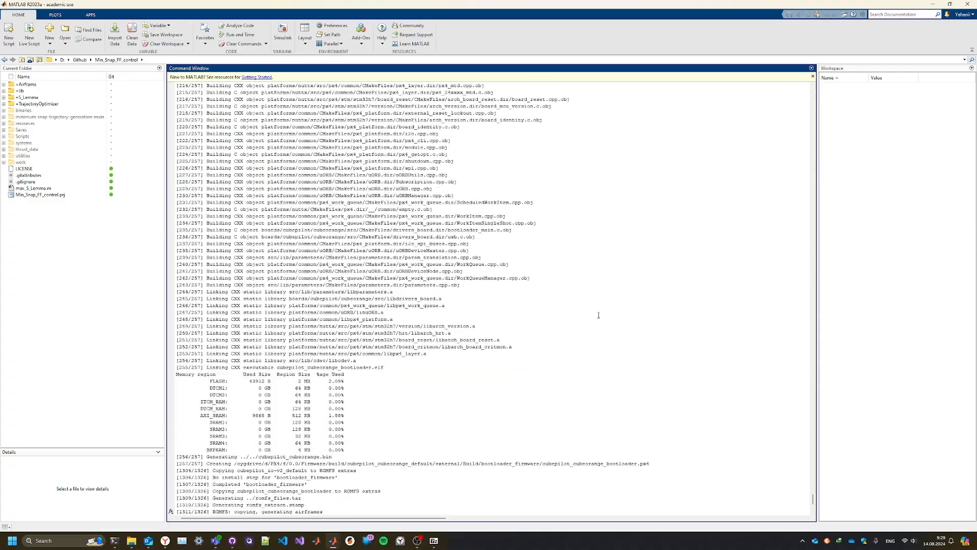
scroll(567, 308, up, 6)
drag(813, 500, 782, 424)
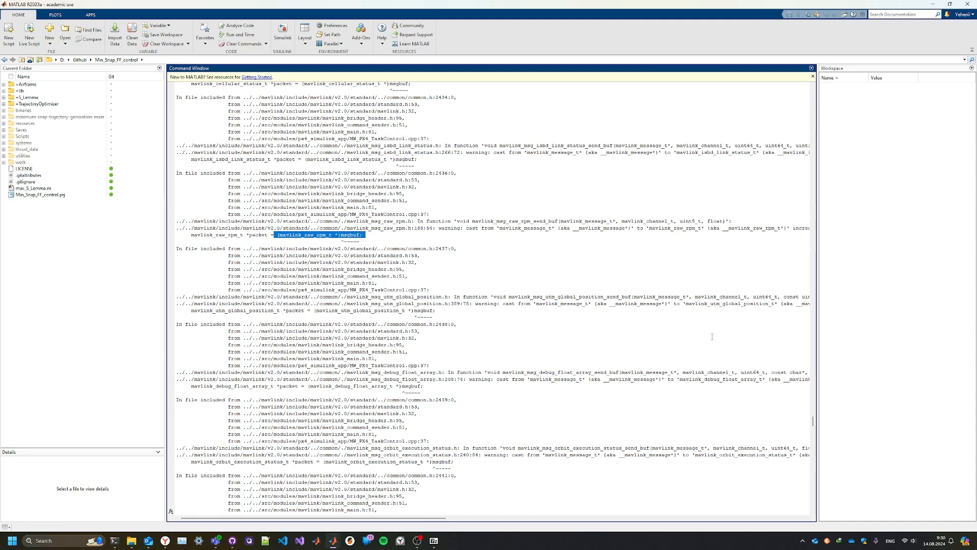
drag(813, 422, 809, 461)
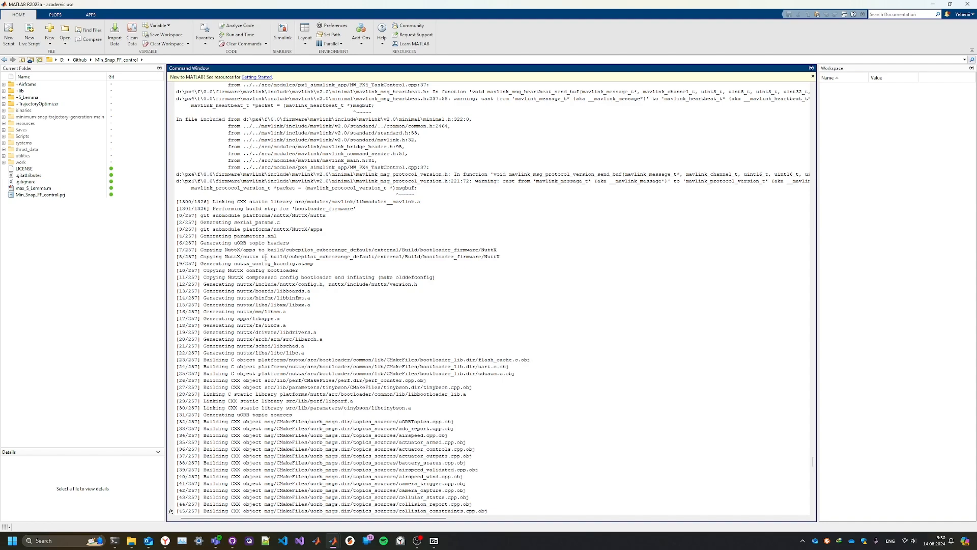
scroll(270, 256, down, 20)
drag(198, 170, 461, 367)
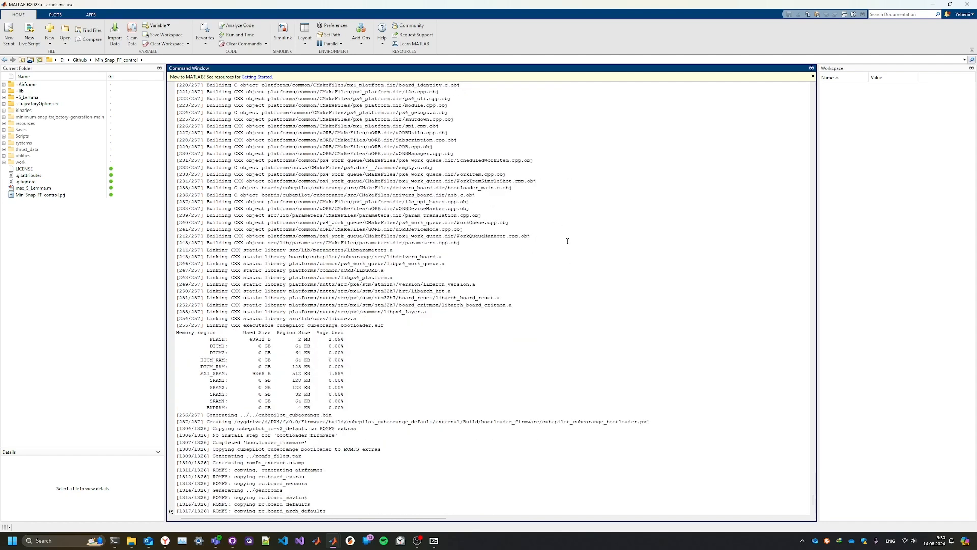
Step: Examine the end of the build log, including the bootloader linking lines, ROMFS generation and the firmware memory usage table
drag(176, 285, 372, 395)
click(353, 305)
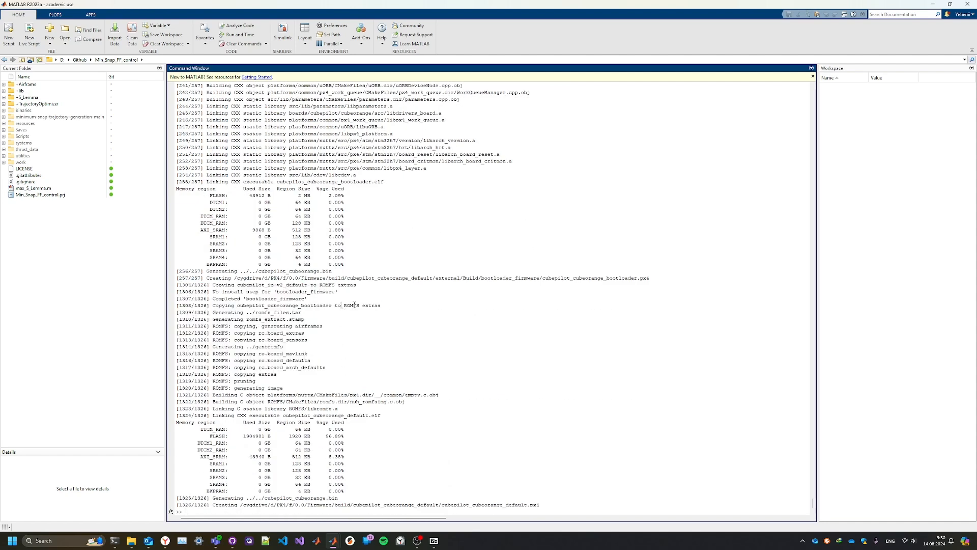
double_click(306, 291)
scroll(231, 216, up, 9)
drag(179, 85, 357, 320)
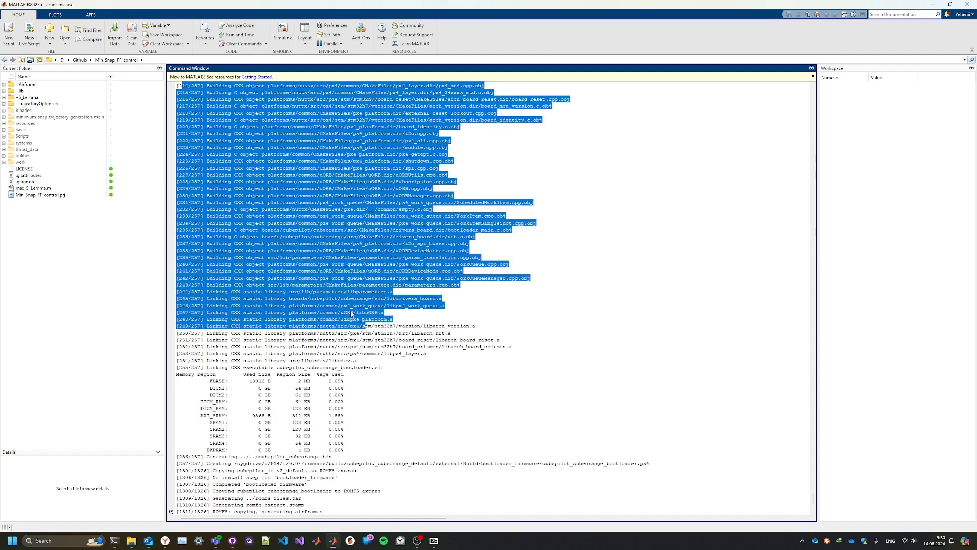
scroll(355, 319, down, 9)
click(296, 296)
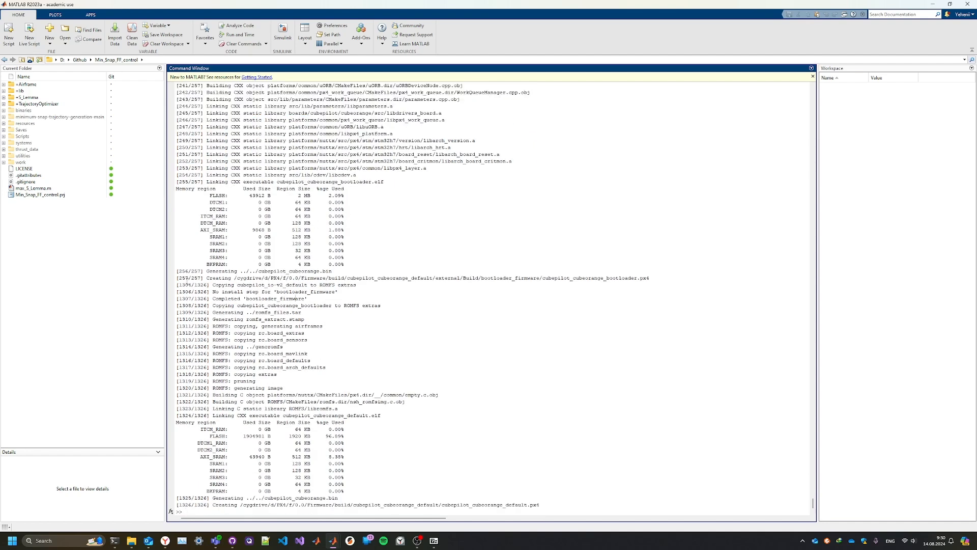
drag(177, 424, 389, 493)
click(233, 497)
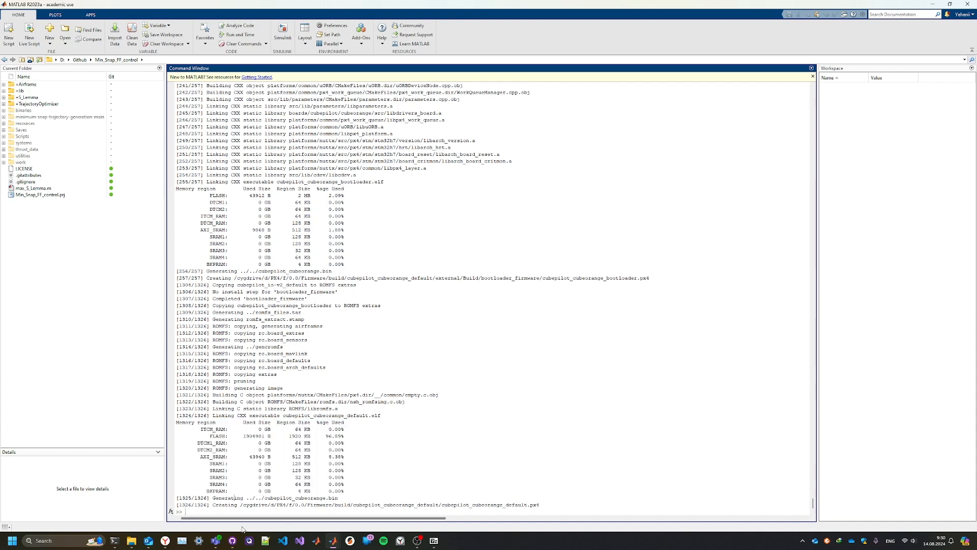
Step: Bring up the Hardware Setup window, advance from Build PX4 Firmware to Test Connection, and move the window toward the screen's centre
mouse_move(333, 540)
click(403, 504)
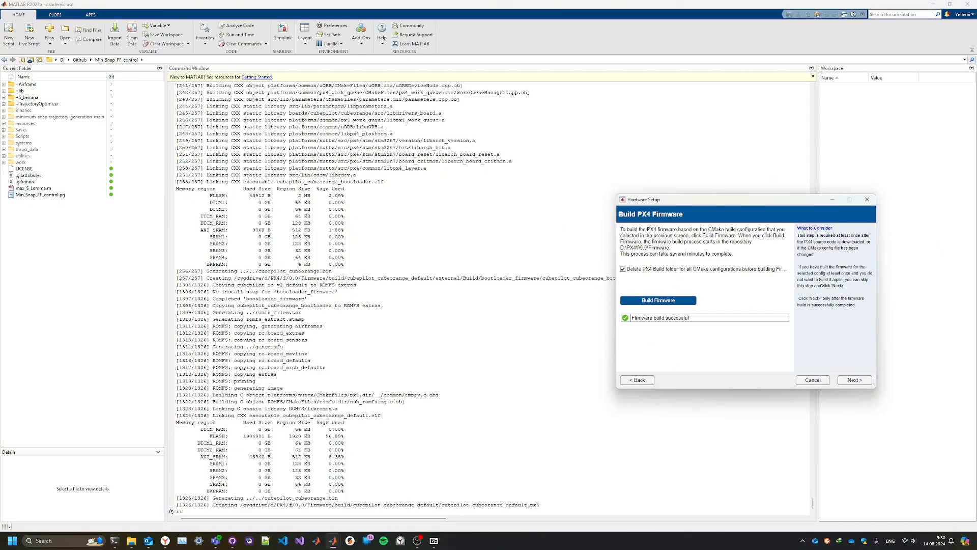
click(858, 381)
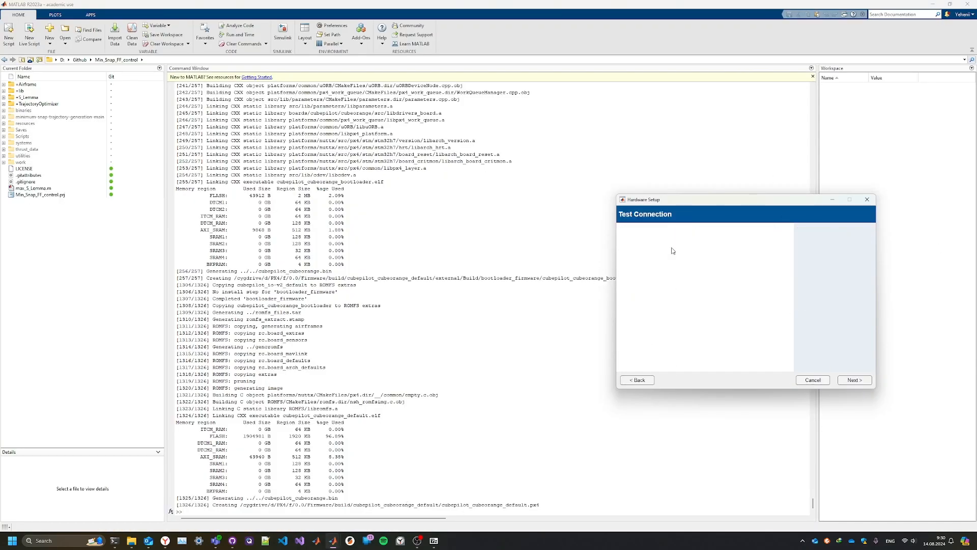
click(664, 287)
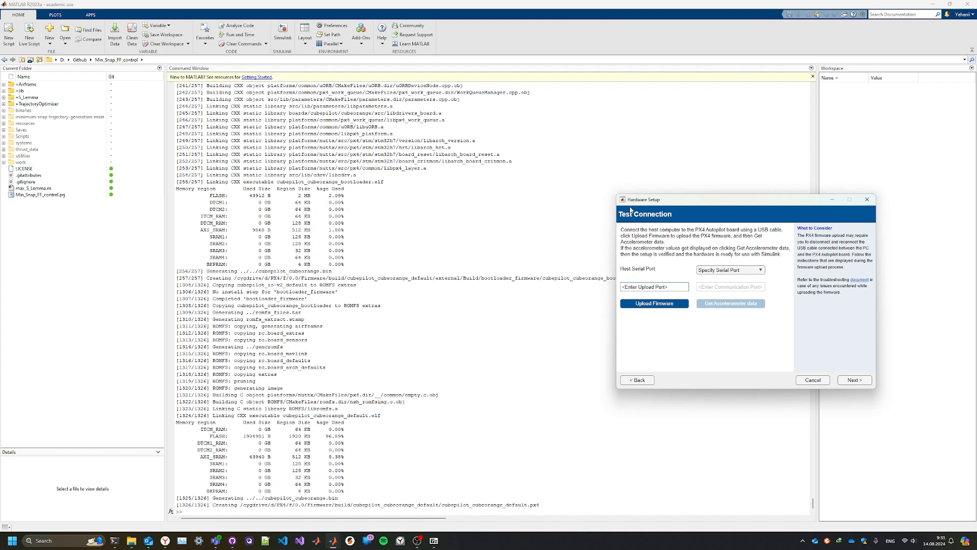
drag(648, 206, 421, 173)
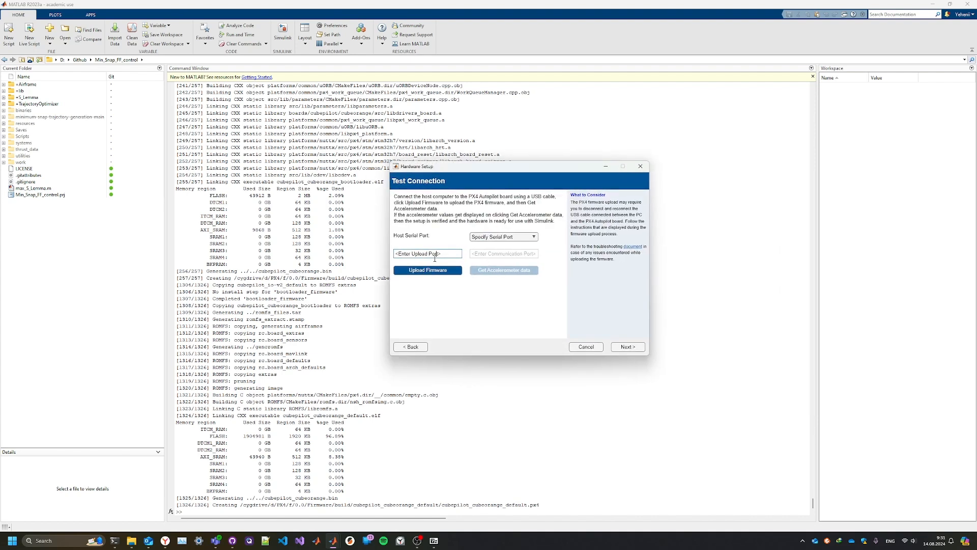
Step: Skip the connection test, turn off showing examples for the support package, and finish the hardware setup
click(627, 349)
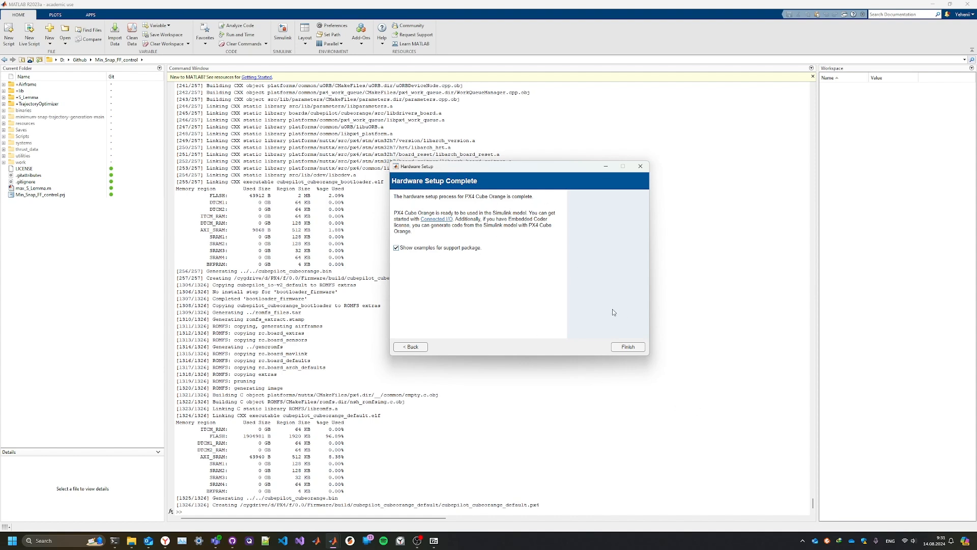
click(411, 347)
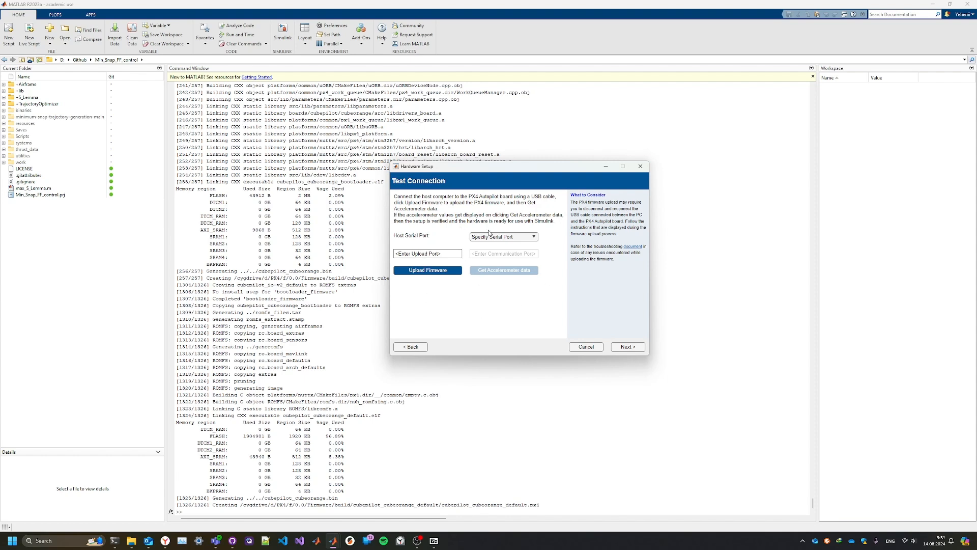
click(628, 347)
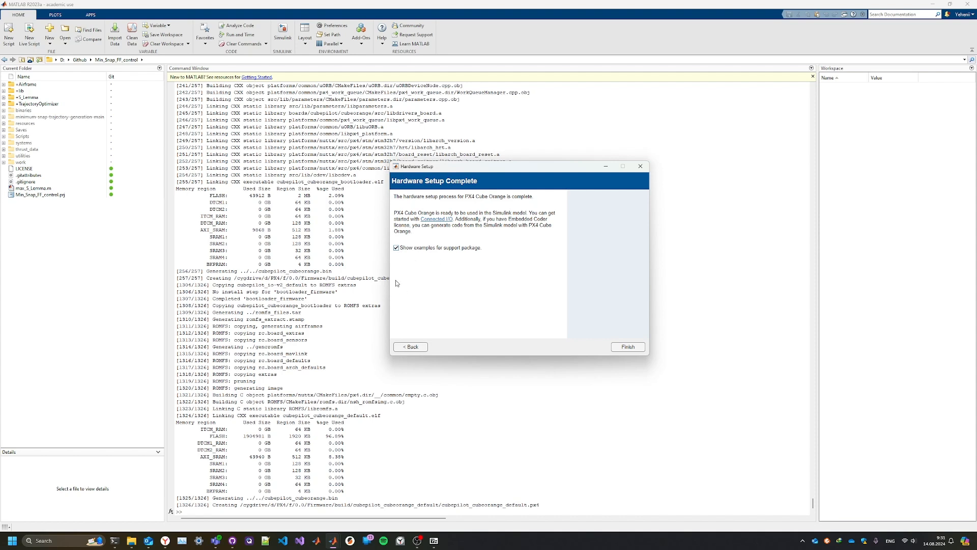
click(426, 249)
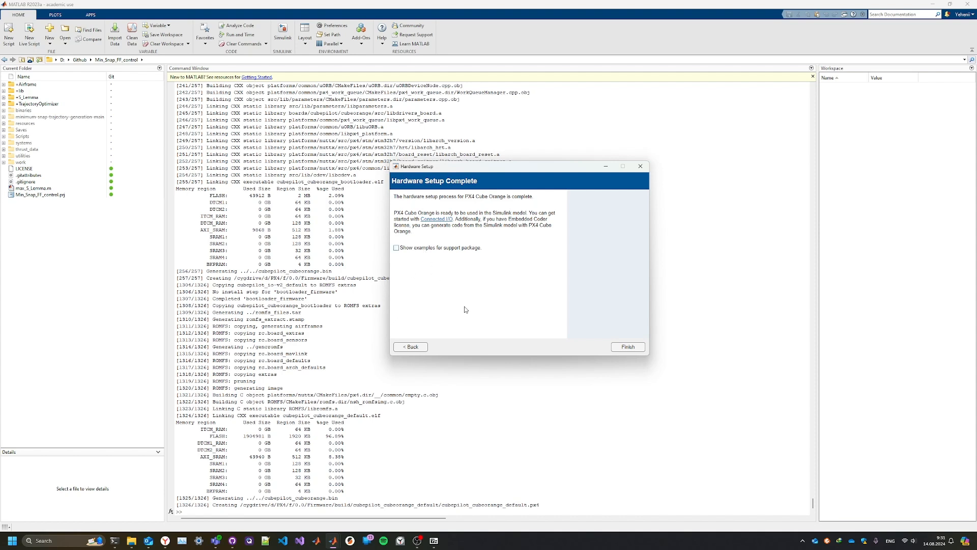
click(631, 348)
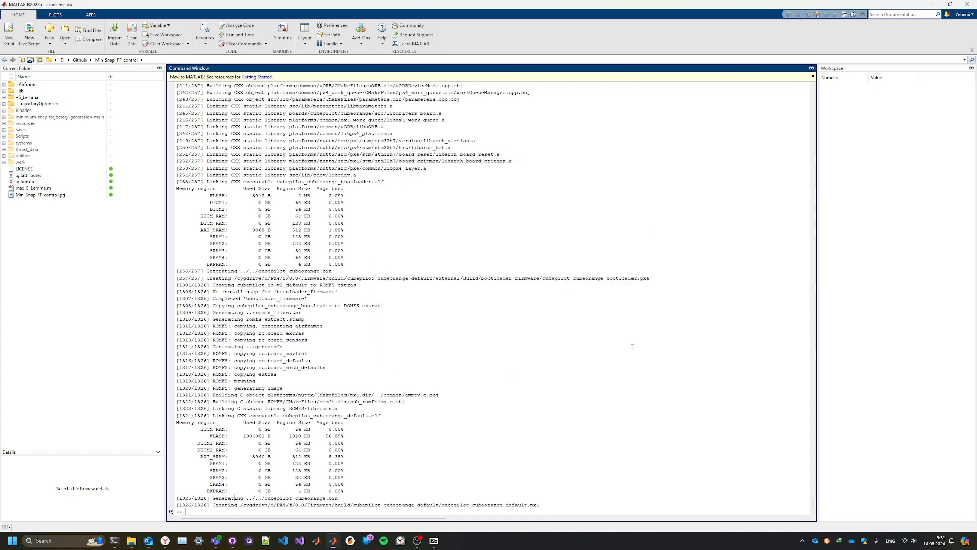
Step: Switch to the browser and review the PX4_SIMULINK_IO_Framework README from its introduction down to the upgrade instructions
click(165, 540)
scroll(347, 325, up, 15)
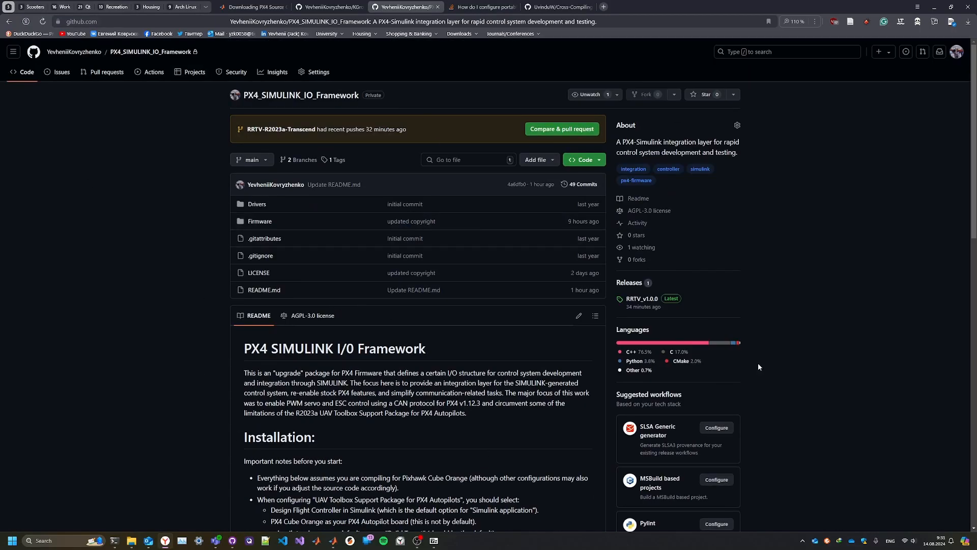
scroll(407, 265, down, 8)
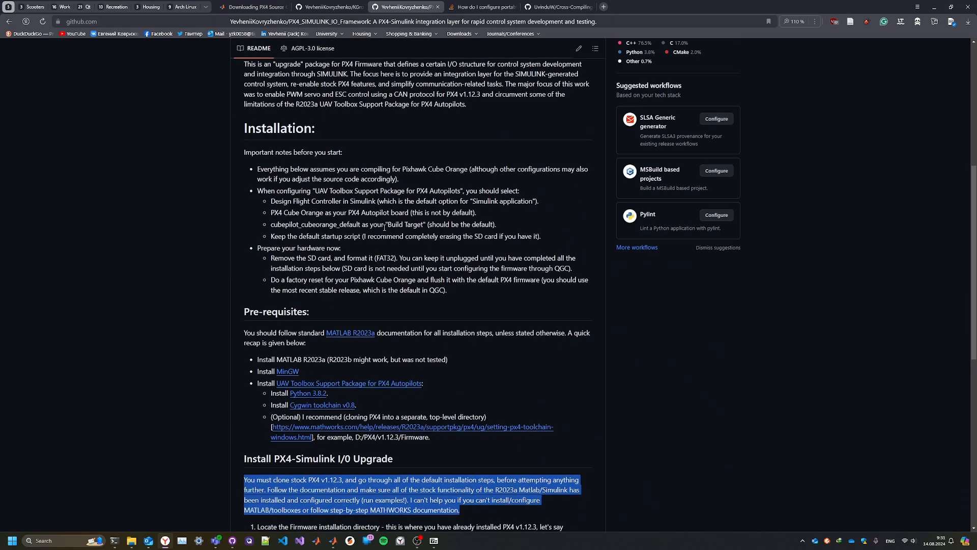
scroll(331, 221, up, 7)
scroll(332, 221, down, 8)
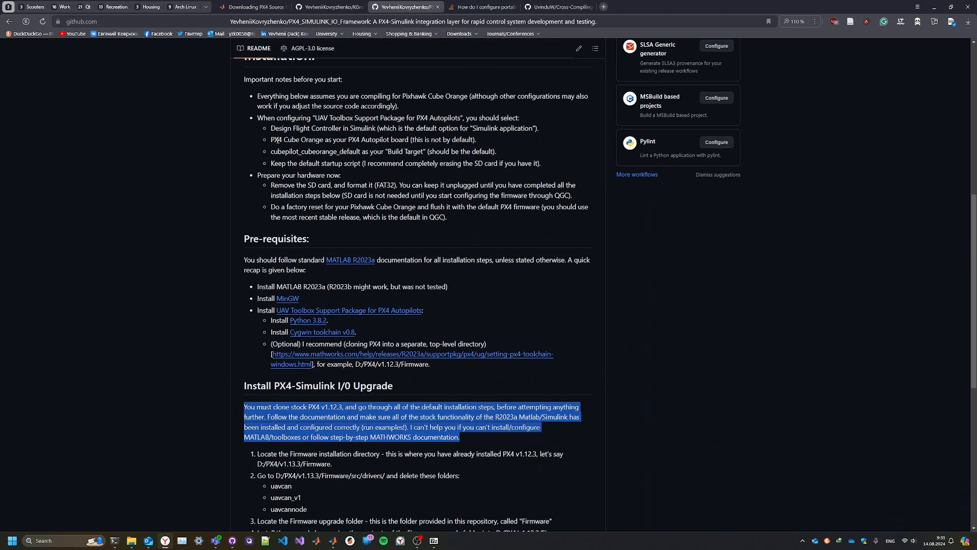
scroll(434, 288, down, 4)
Step: Highlight the Install PX4-Simulink I/O Upgrade heading, and highlight its first instruction about locating the Firmware installation directory
click(193, 244)
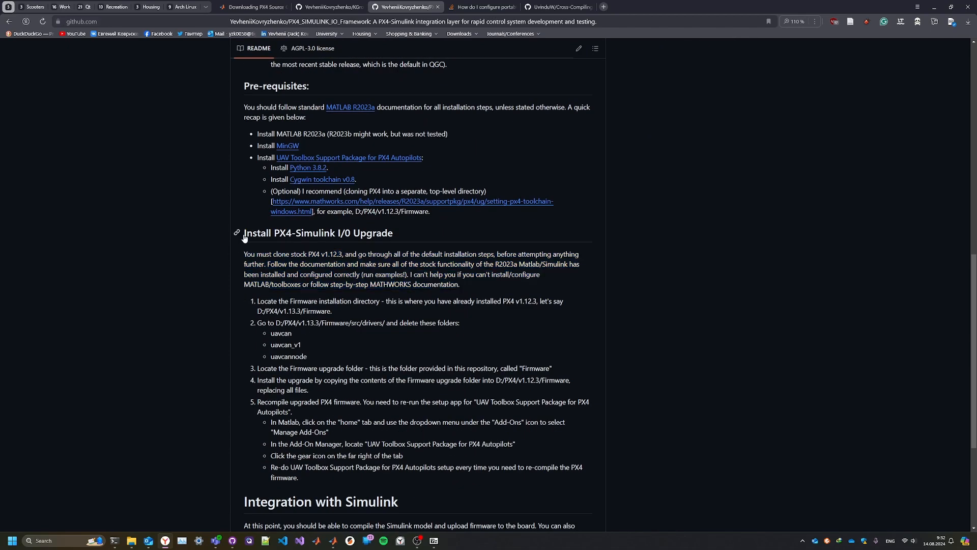
drag(243, 234, 401, 233)
click(331, 260)
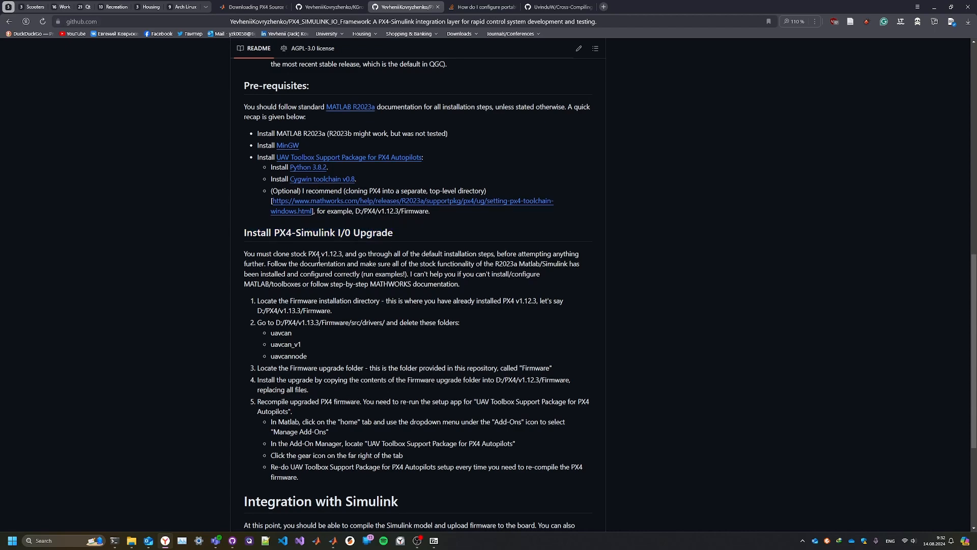
scroll(275, 229, down, 3)
drag(257, 188, 336, 206)
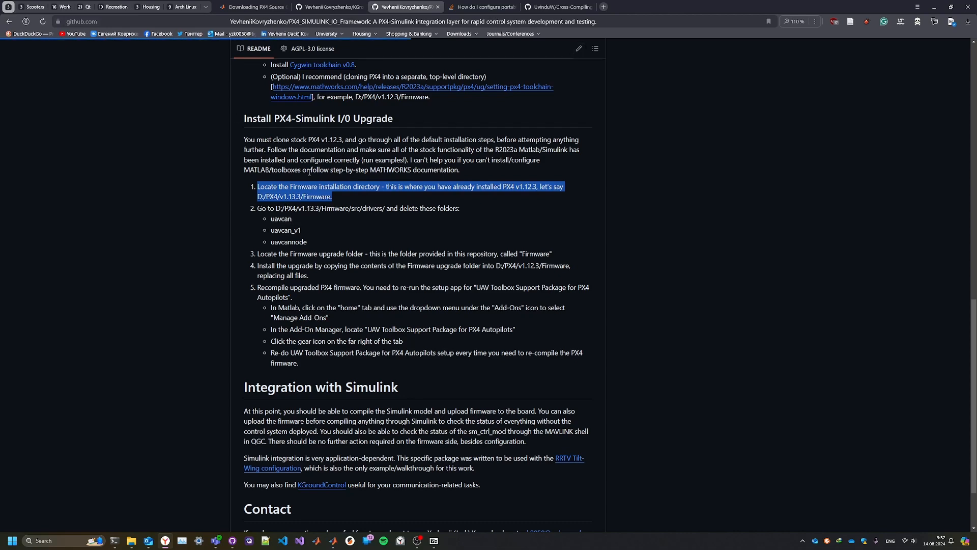
Step: Correct the firmware path version to v1.12.3 in upgrade steps 1 and 2 of README.md, and commit the change directly to main
scroll(24, 347, down, 2)
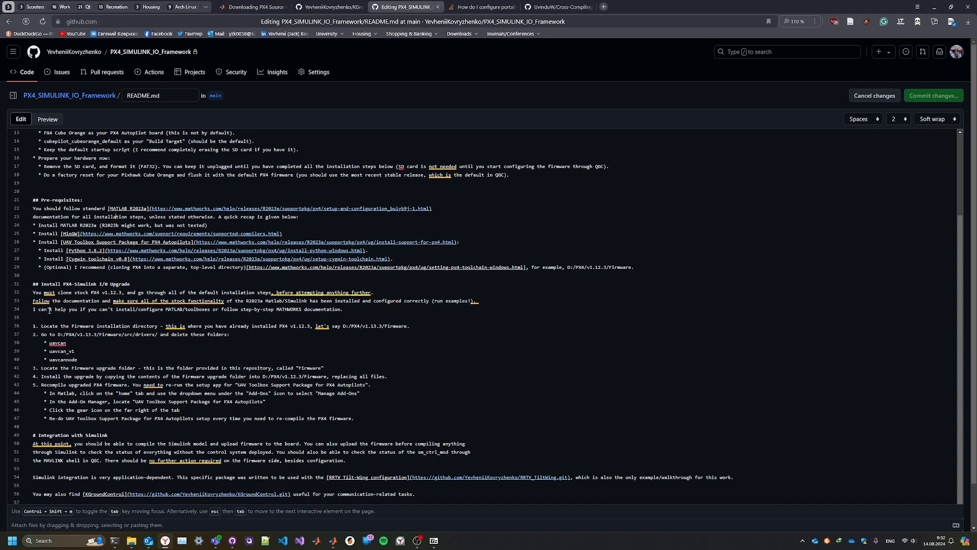
click(509, 301)
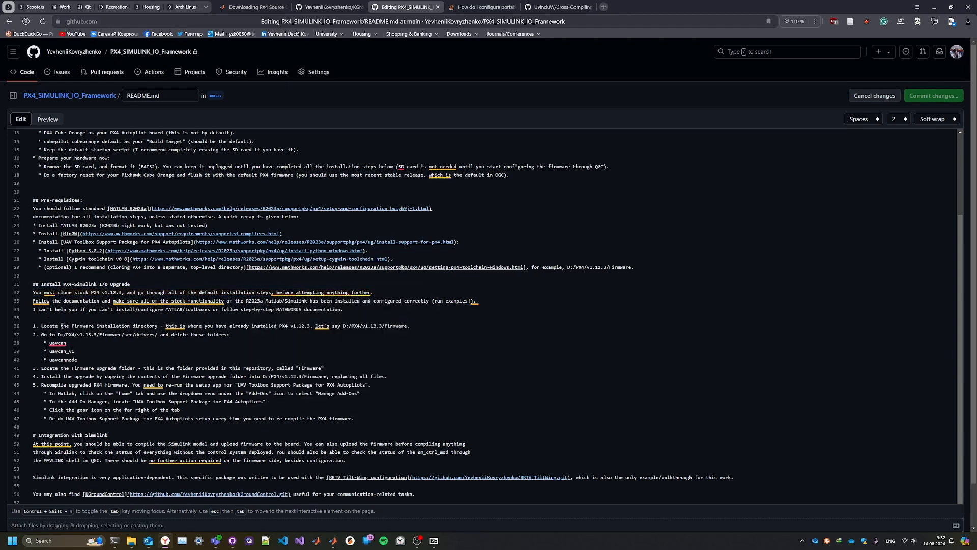
key(BackSpace)
text(2)
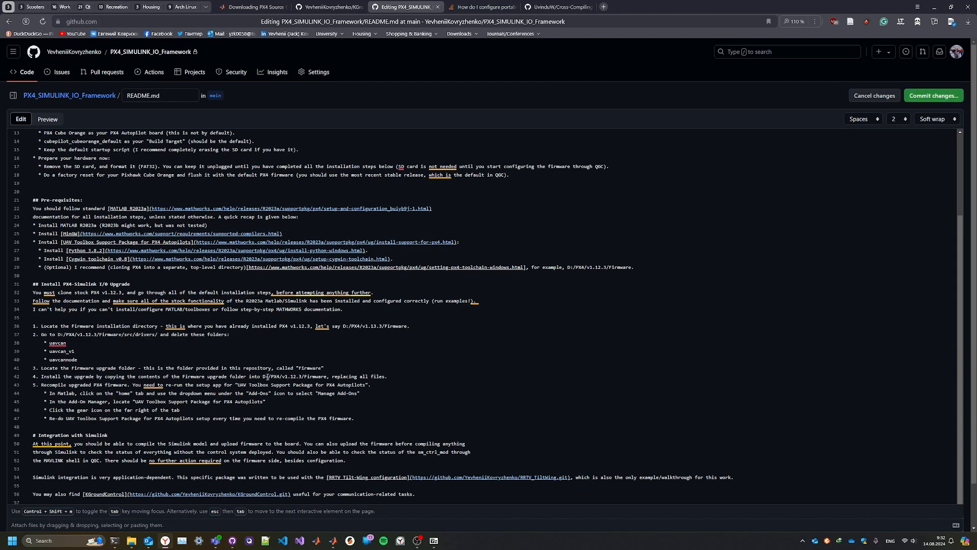
click(377, 326)
click(931, 96)
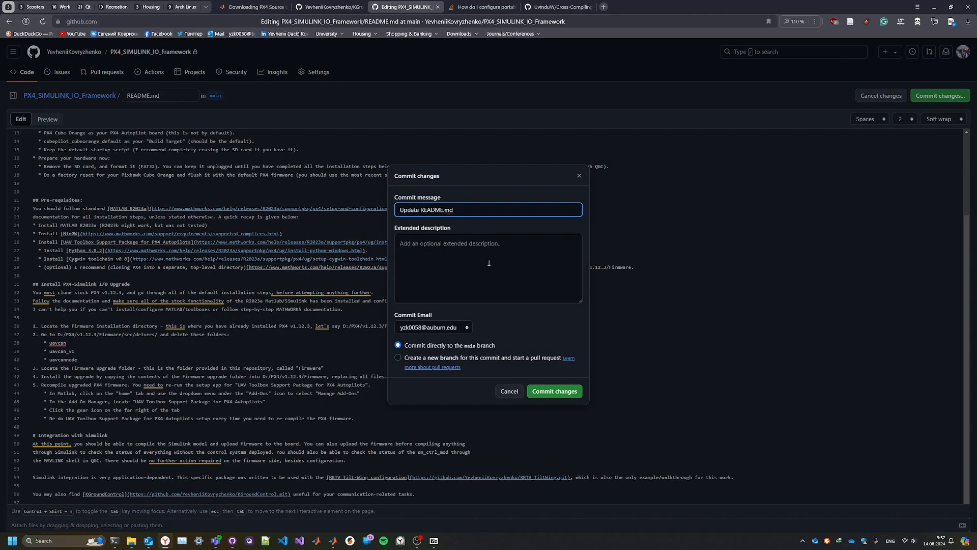
click(555, 391)
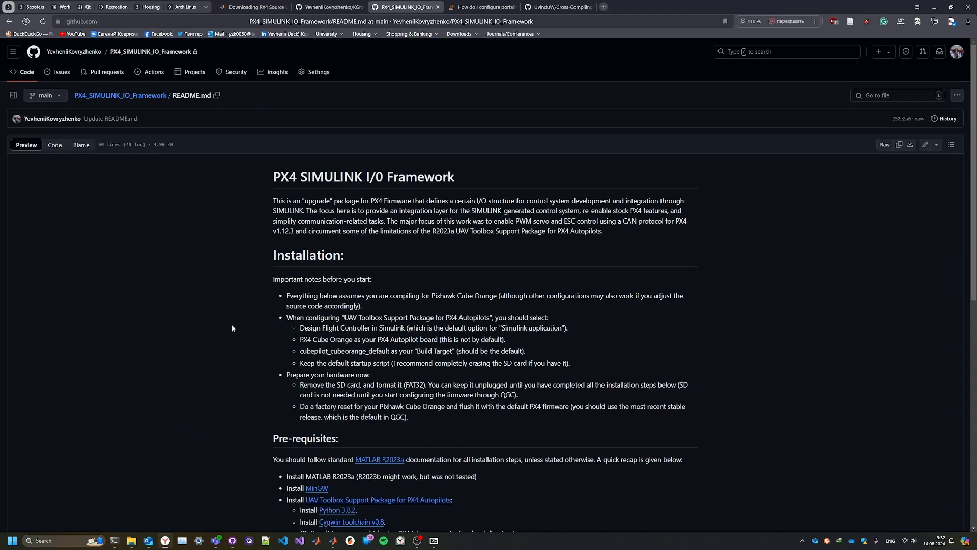
Step: Review the committed README, highlighting the upgrade instructions for locating the Firmware directory and deleting folders from src/drivers
scroll(274, 310, down, 6)
scroll(600, 176, up, 2)
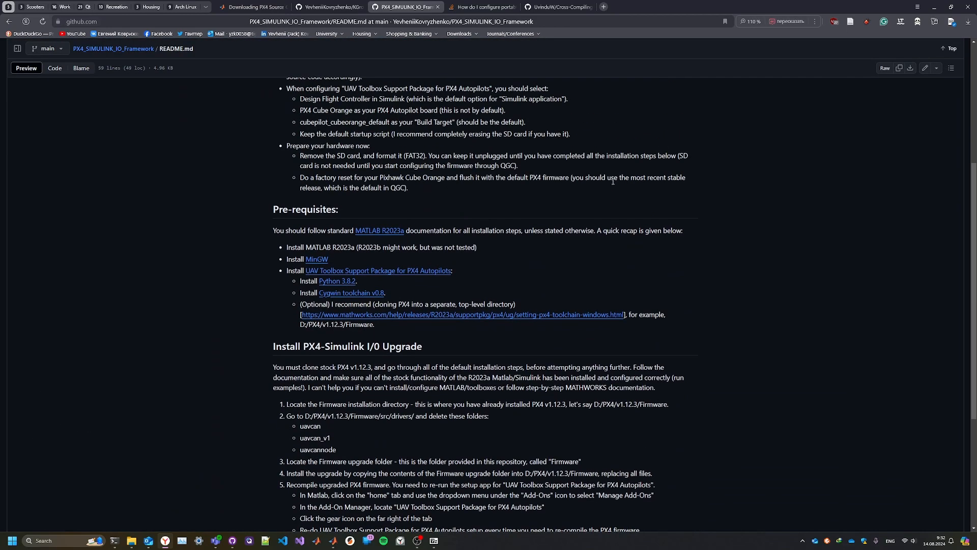
scroll(278, 329, down, 3)
scroll(278, 330, up, 3)
scroll(278, 372, down, 3)
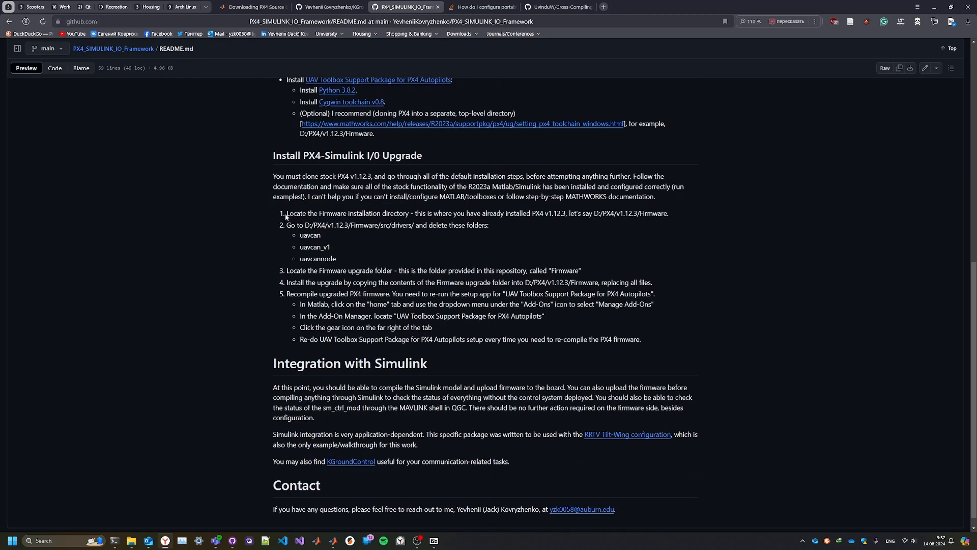
drag(286, 215, 668, 216)
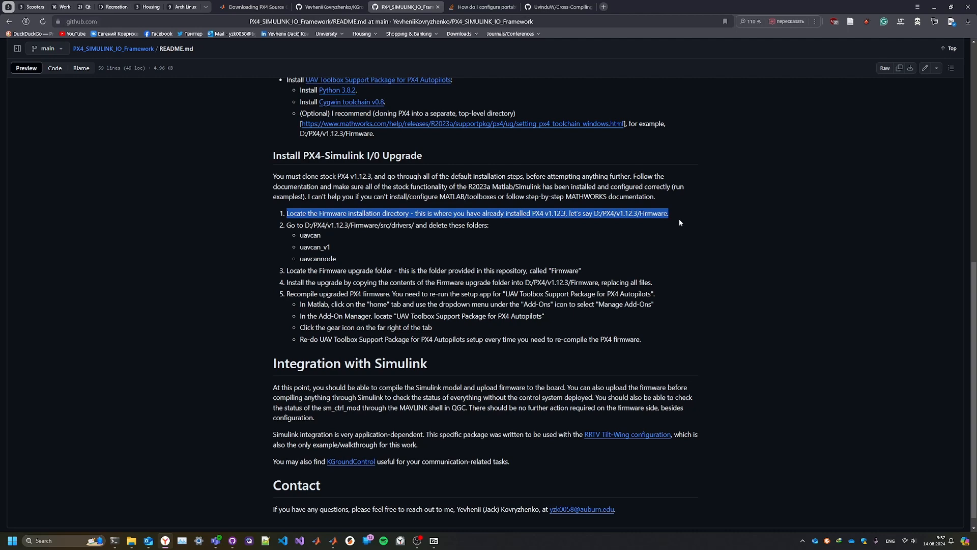
click(503, 228)
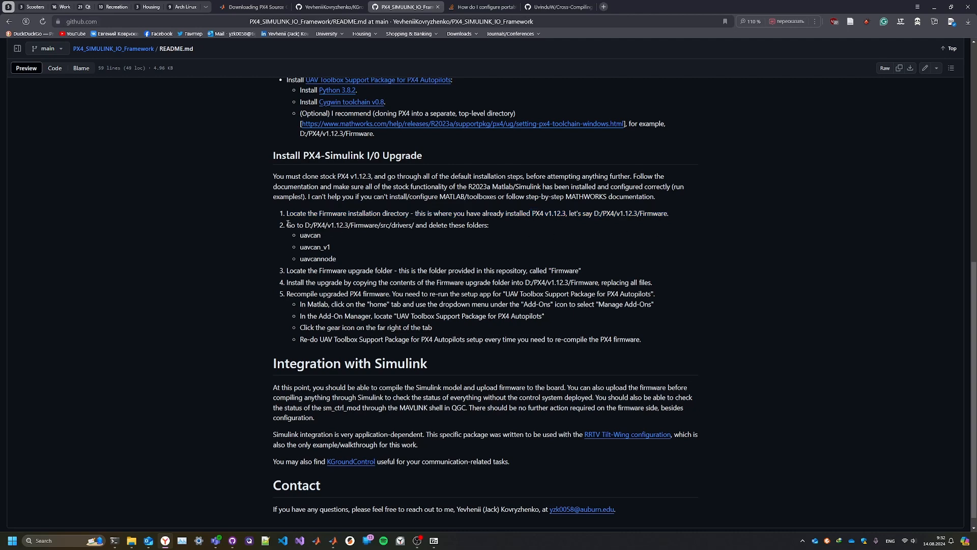
drag(288, 224, 493, 225)
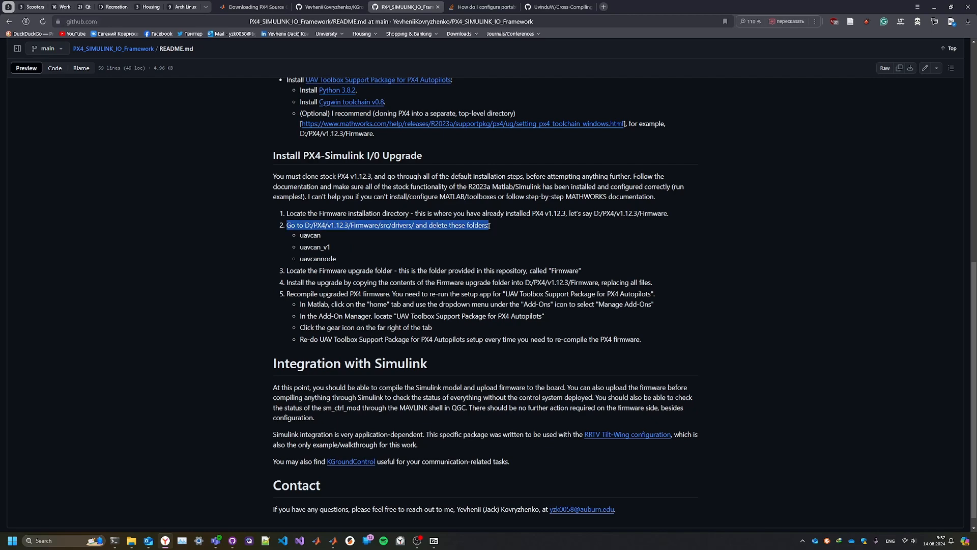
Step: Switch to File Explorer and open the PX4 firmware installation directory D:\PX4\f\0.0\Firmware
click(132, 541)
click(157, 167)
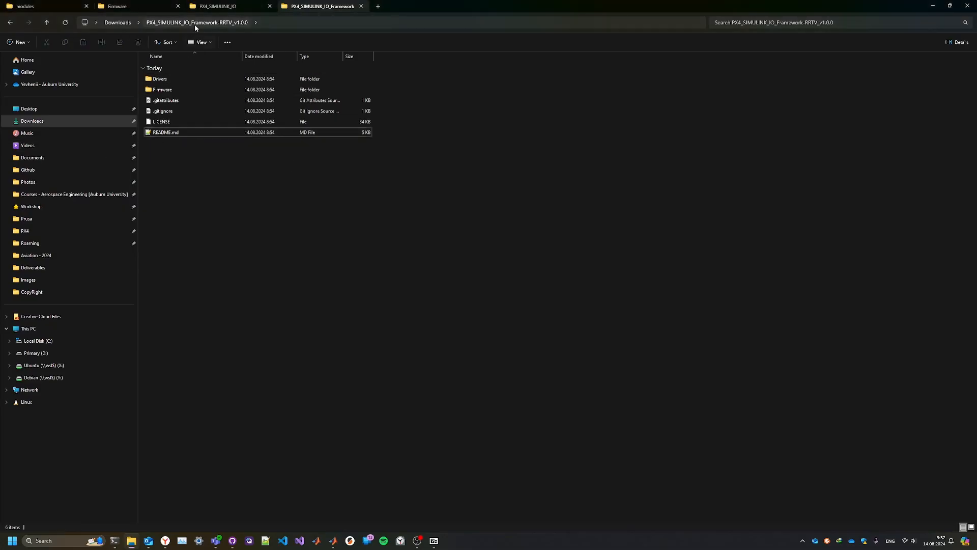
click(218, 6)
click(110, 6)
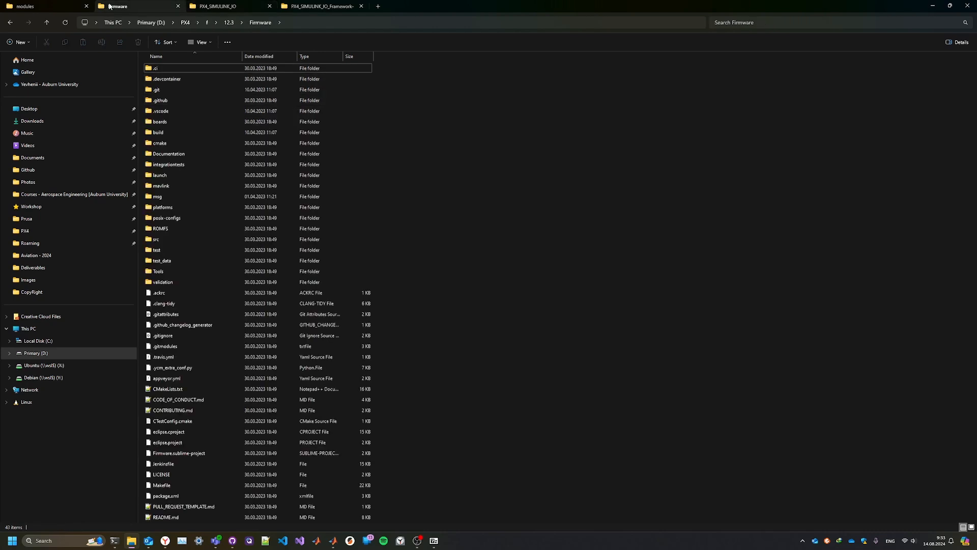
click(288, 27)
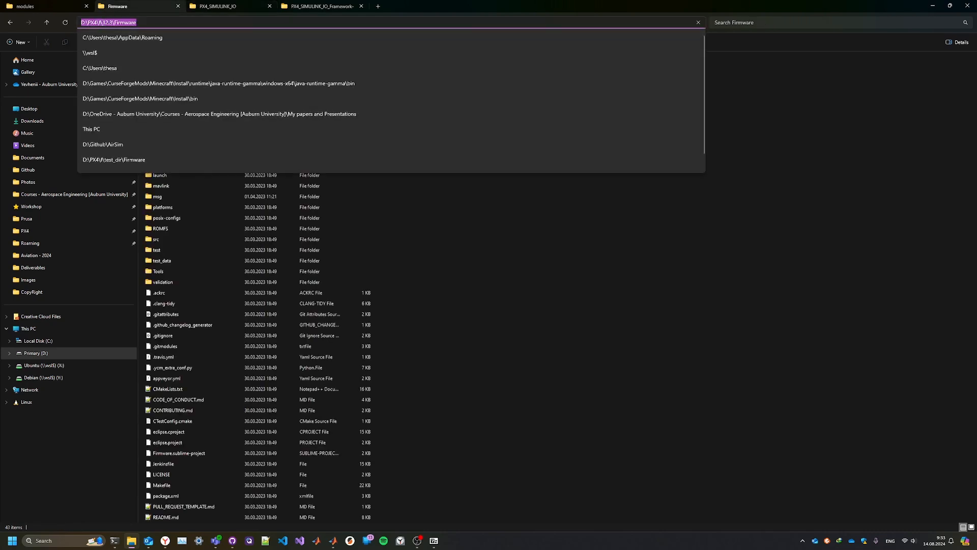
click(539, 313)
click(214, 21)
click(209, 21)
click(209, 23)
double_click(159, 68)
double_click(173, 69)
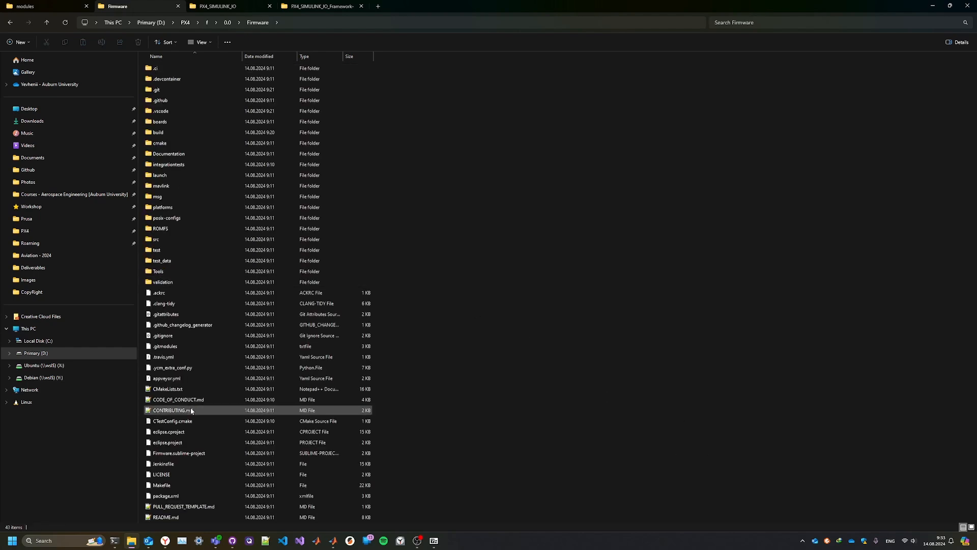
Step: In the firmware's src\drivers directory, delete the uavcan, uavcan_v1 and uavcannode folders
double_click(159, 240)
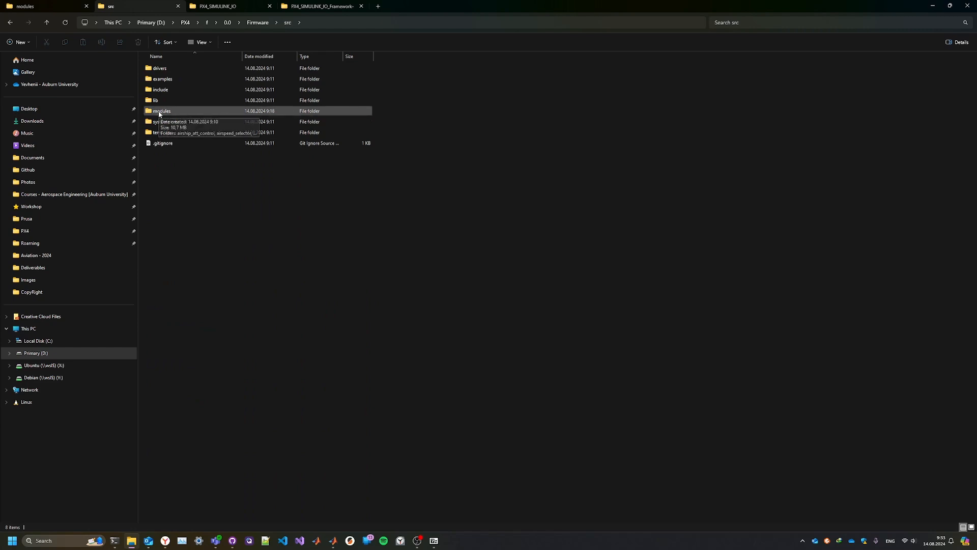
double_click(167, 69)
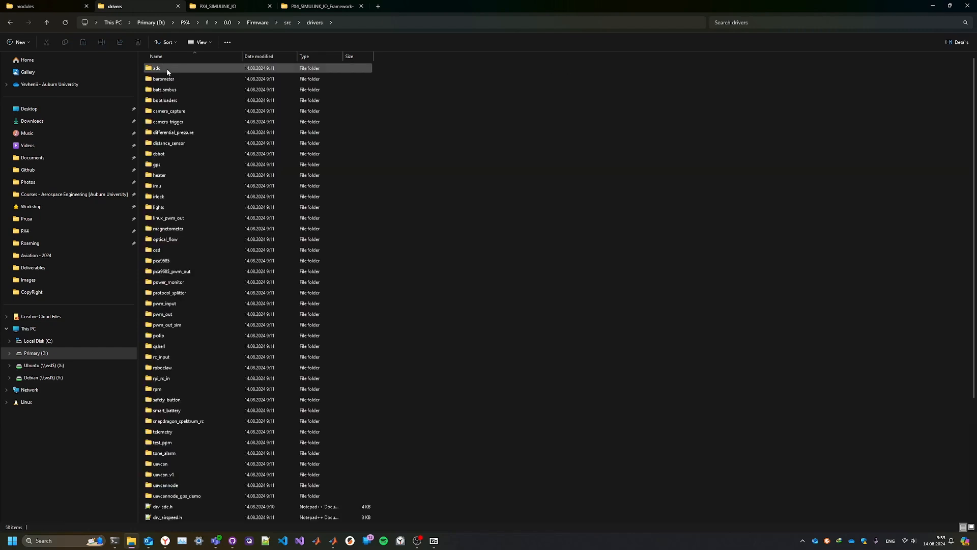
scroll(425, 347, down, 5)
click(198, 308)
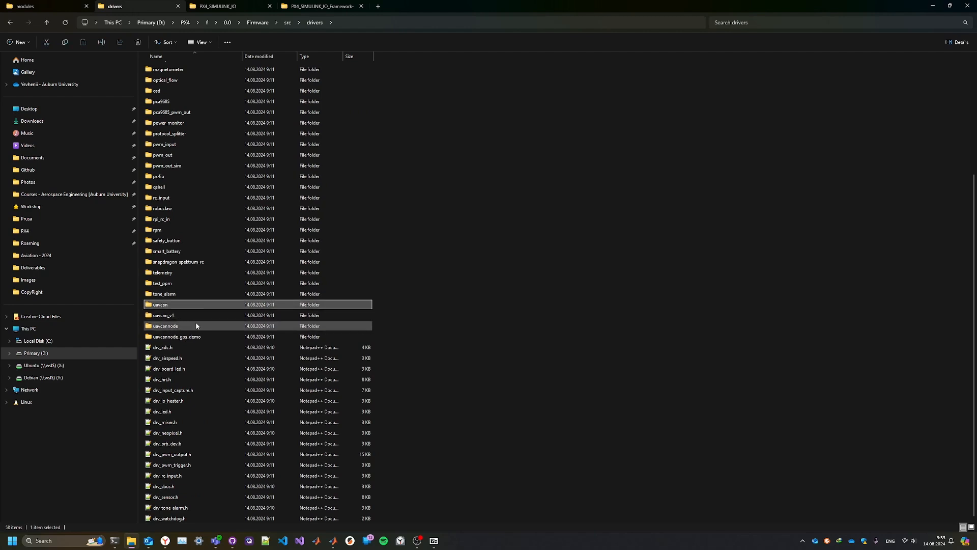
shift+click(199, 326)
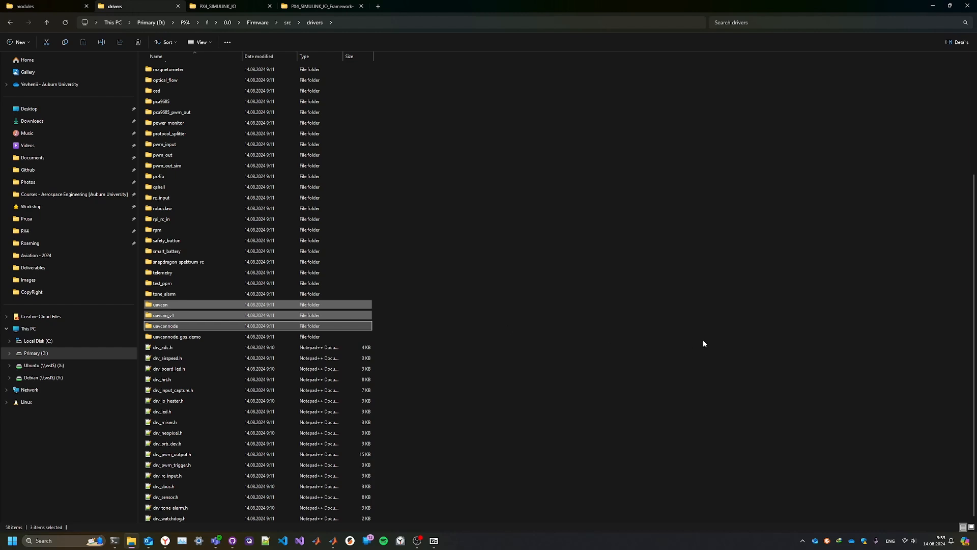
key(Delete)
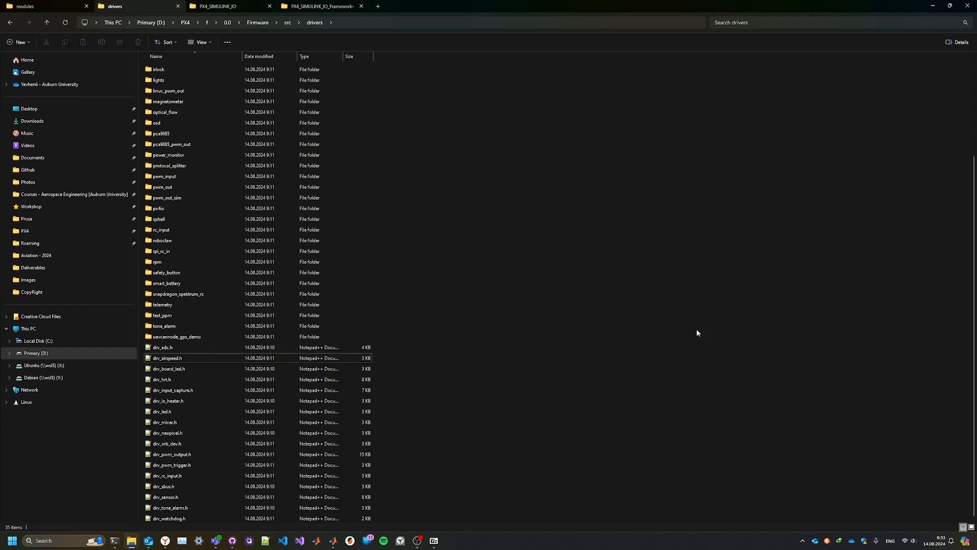
Step: Check the README in the browser, highlighting the instruction to locate the Firmware upgrade folder, and return to File Explorer
click(165, 540)
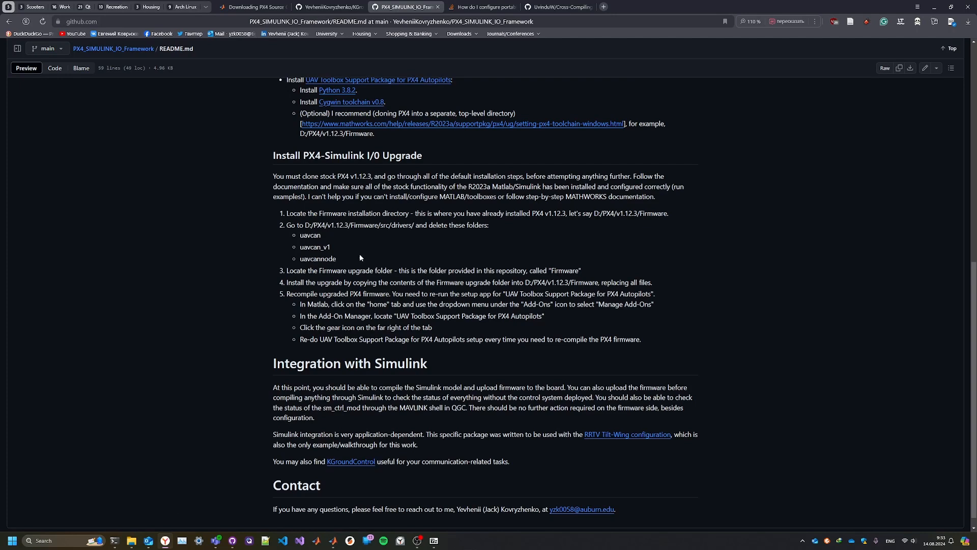
drag(287, 271, 393, 271)
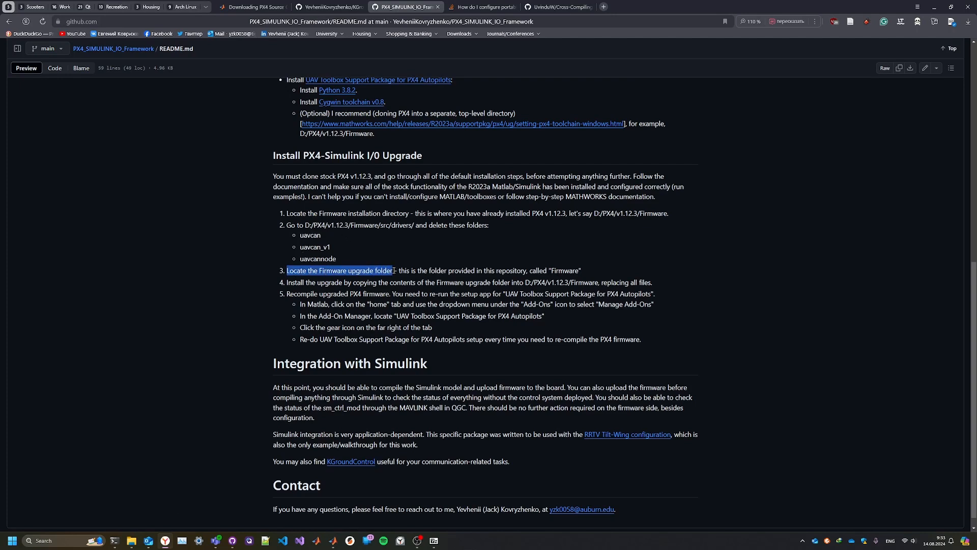
click(166, 541)
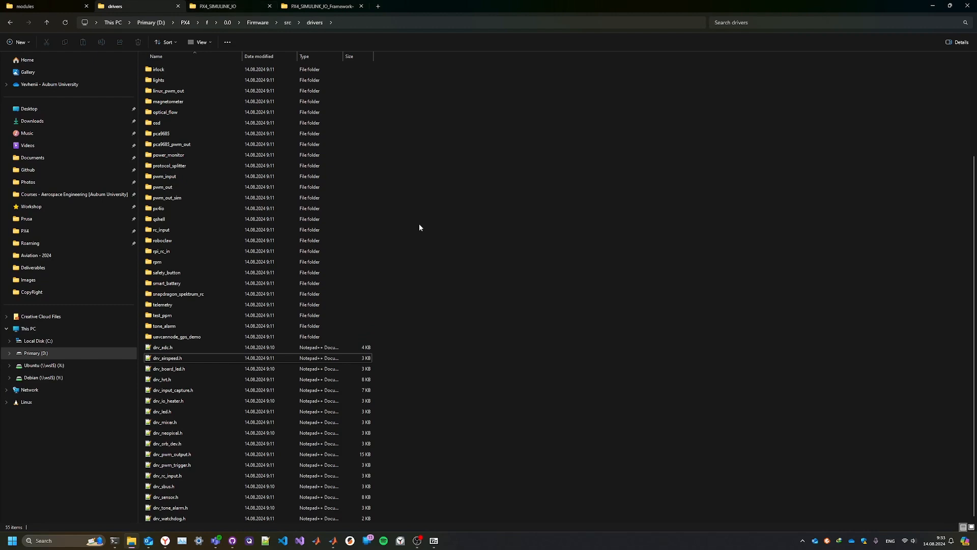
Step: Copy the Firmware upgrade folder from the downloaded PX4_SIMULINK_IO_Framework-RRTV_v1.0.0 folder
click(309, 4)
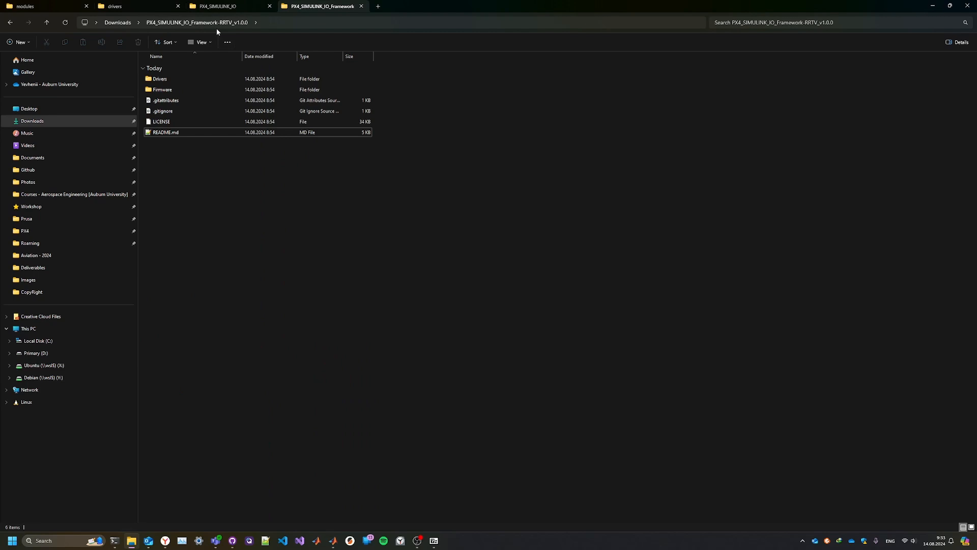
click(120, 22)
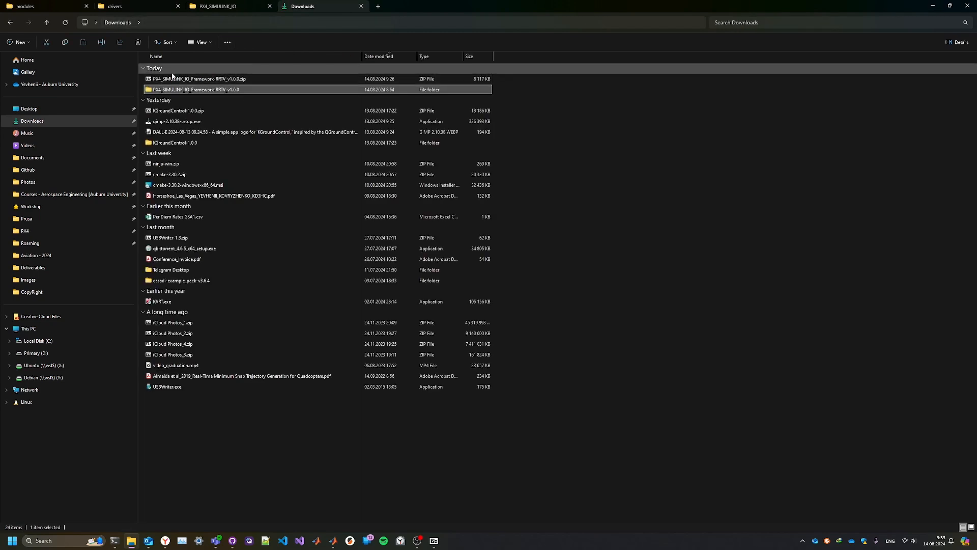
double_click(170, 90)
click(170, 90)
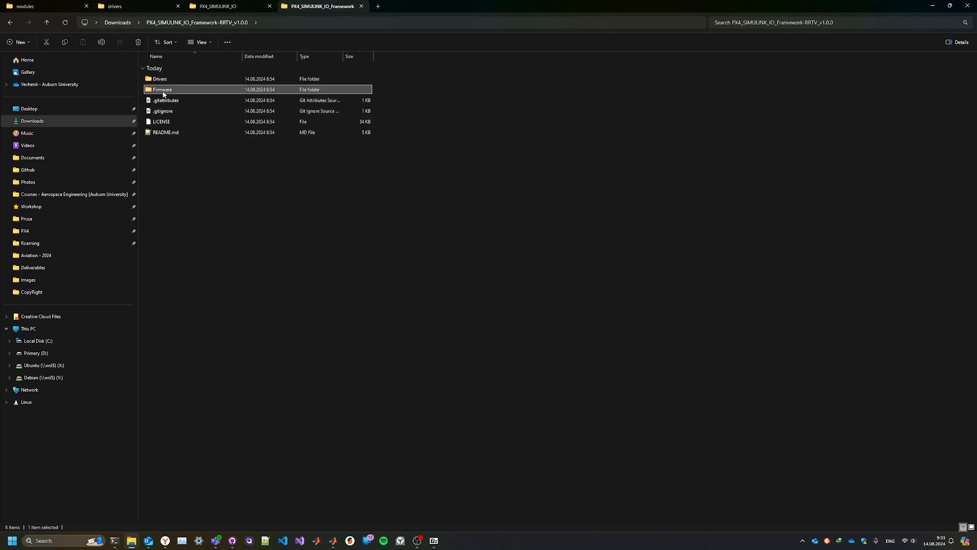
drag(178, 186, 197, 155)
click(167, 92)
click(208, 187)
click(182, 89)
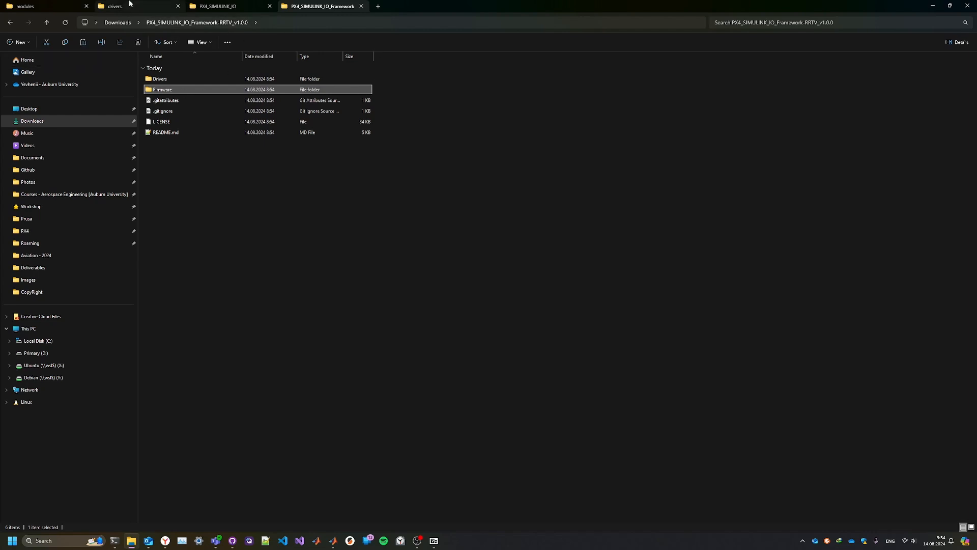
Step: Paste the Firmware upgrade folder into D:\PX4\f\0.0, replacing the files in the destination
click(224, 5)
click(148, 3)
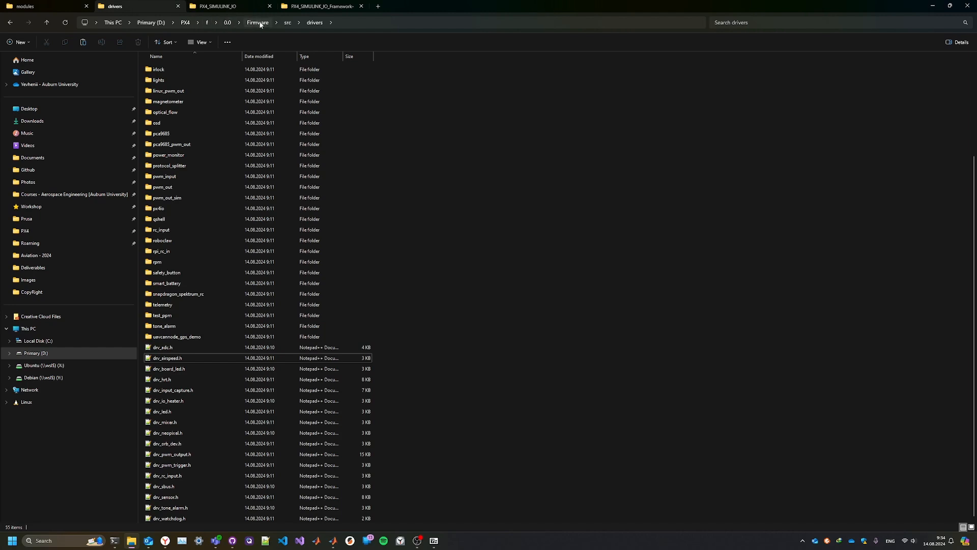
click(226, 23)
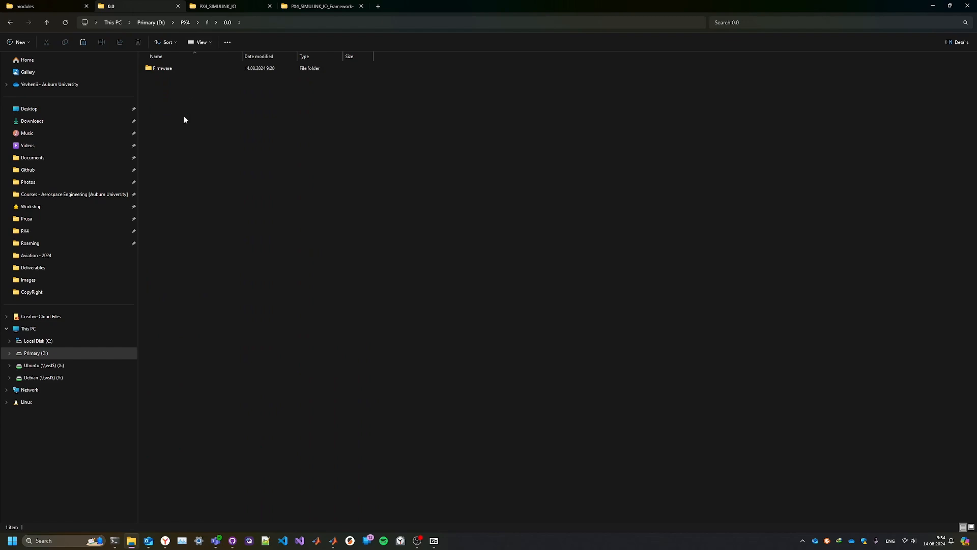
key(ctrl+v)
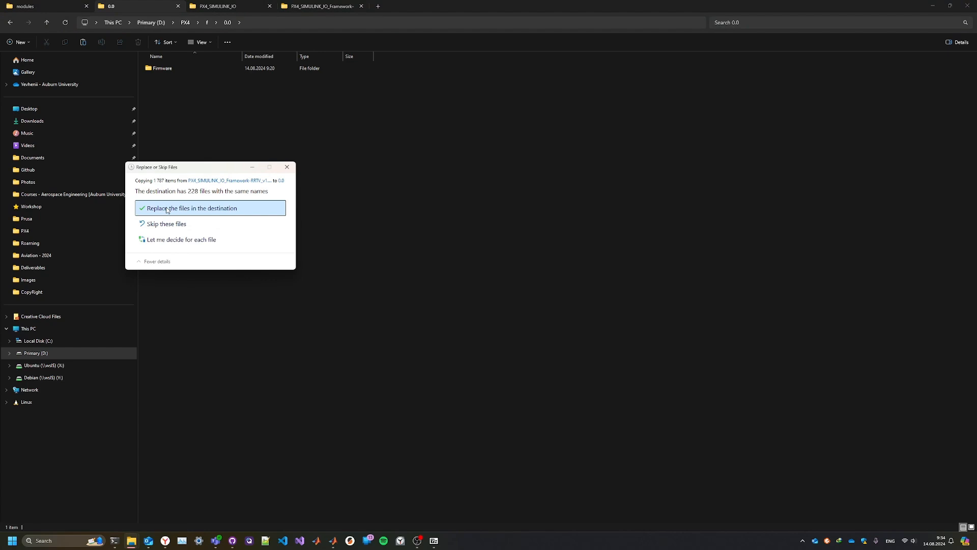
click(166, 209)
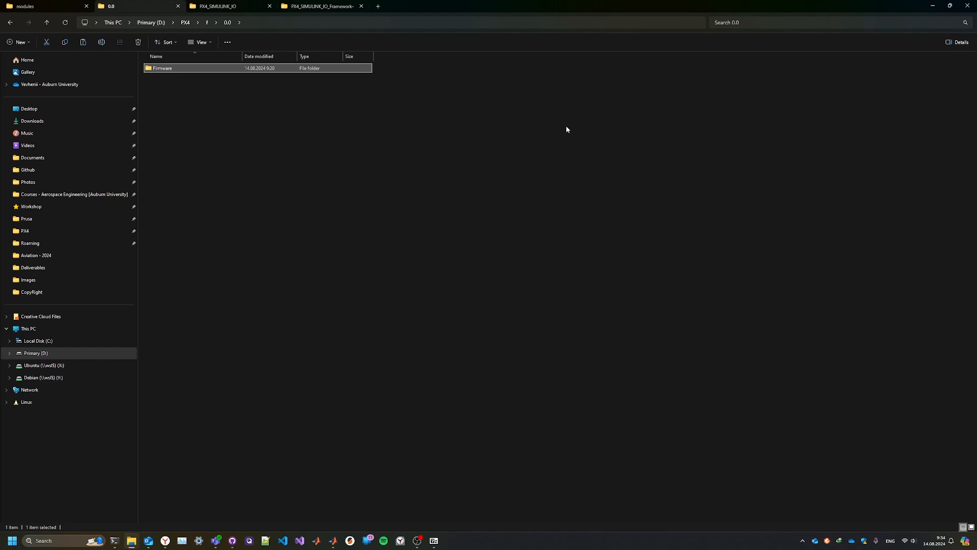
click(463, 116)
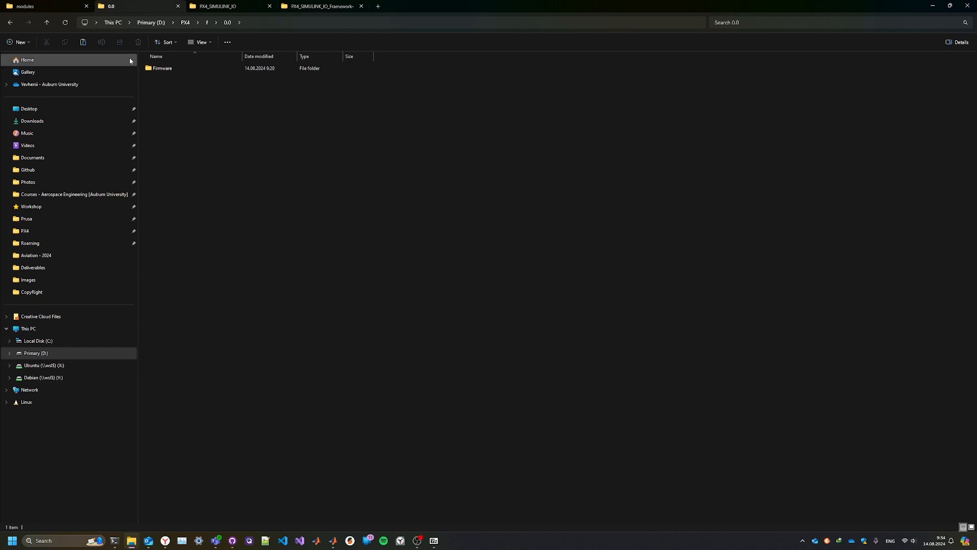
Step: Bring up MATLAB's Add-On Manager, and highlight the README's copying instruction and its note about re-doing the support package setup
mouse_move(342, 546)
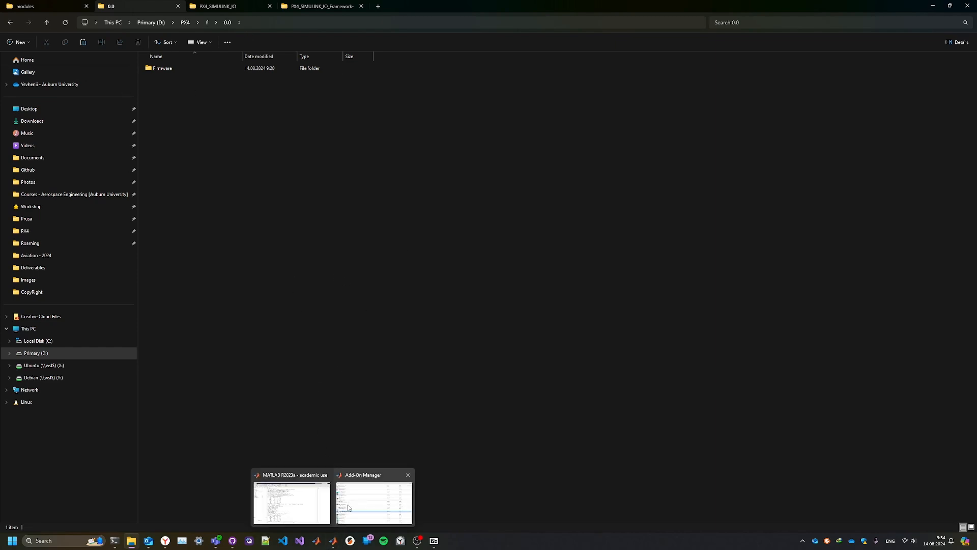
click(349, 507)
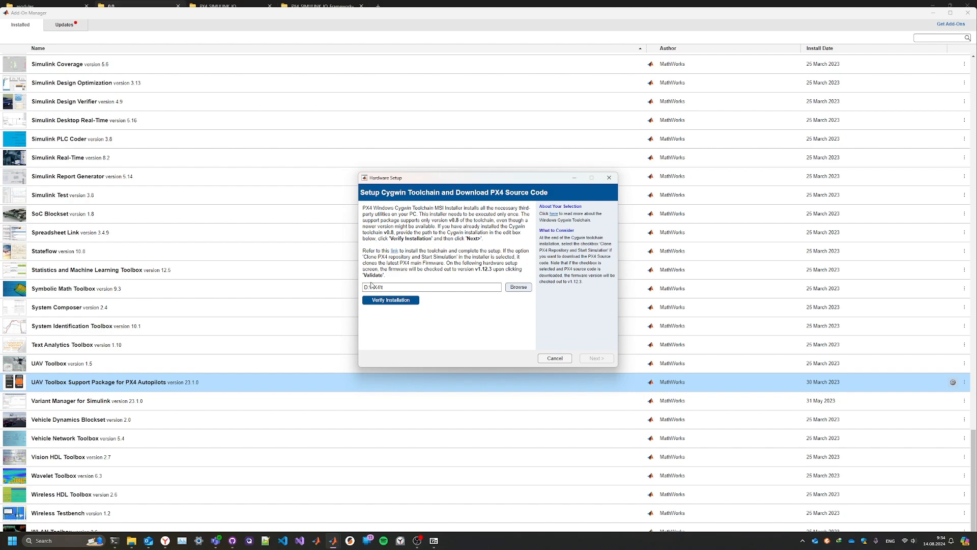
click(165, 541)
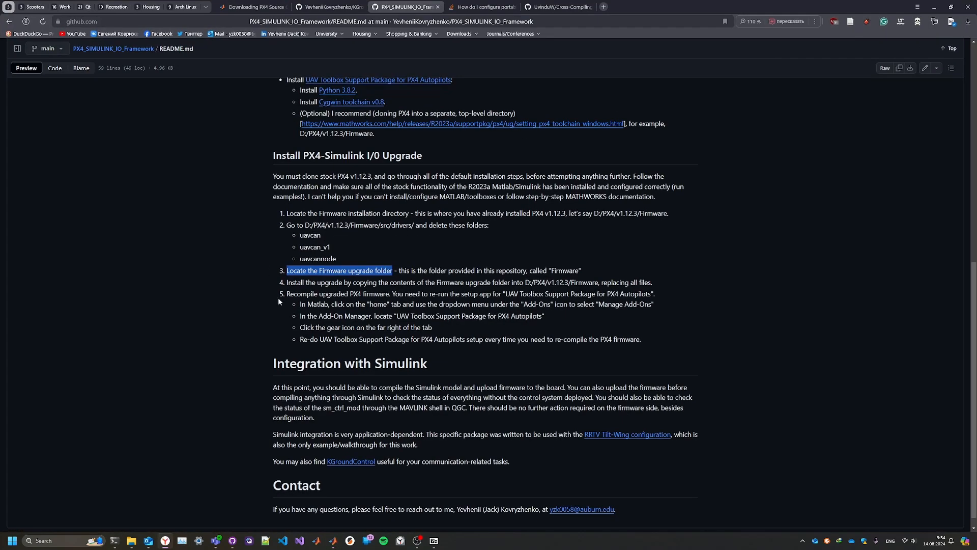
click(276, 296)
drag(286, 286, 655, 286)
click(609, 304)
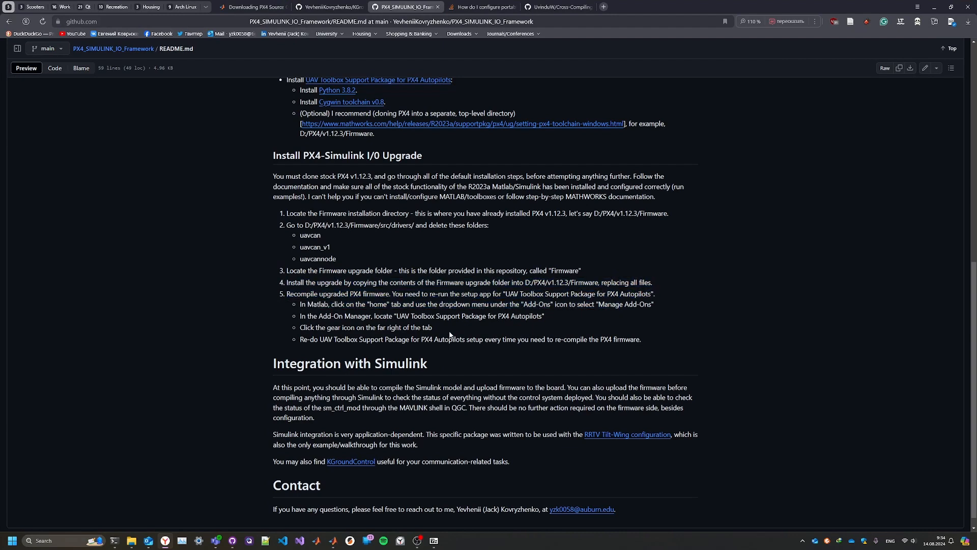
drag(299, 340, 654, 335)
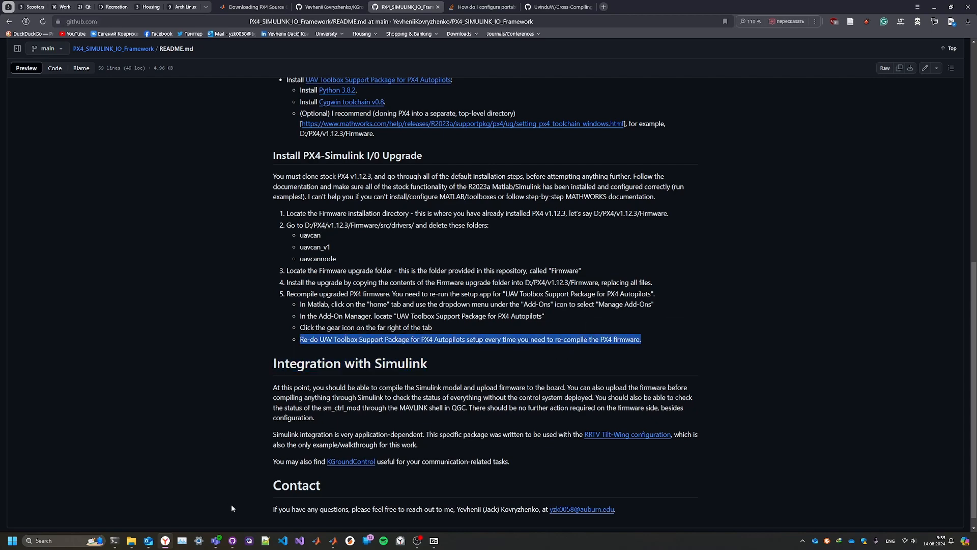
Step: Return to Hardware Setup, verify the Cygwin toolchain installation, and validate the PX4 source code in D:\PX4\f\0.0\
click(934, 7)
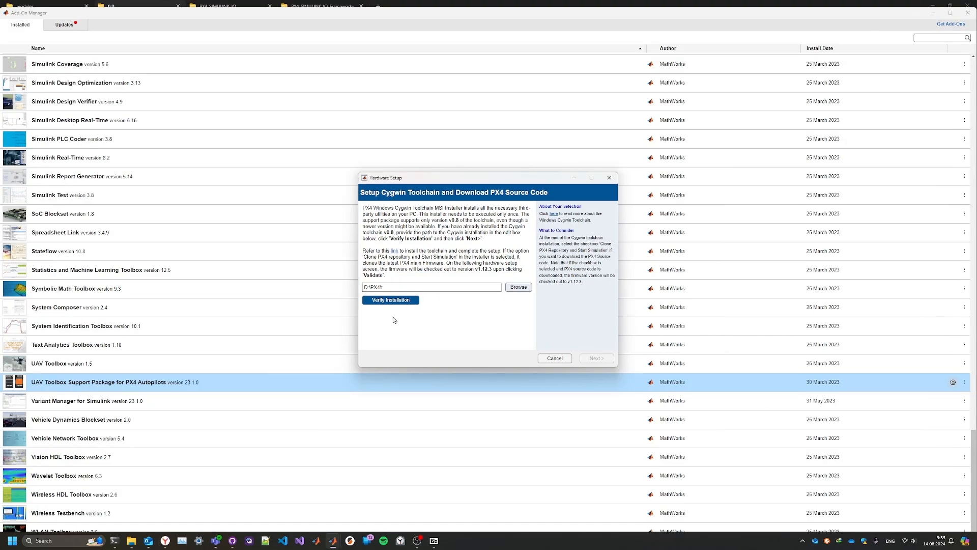
click(388, 300)
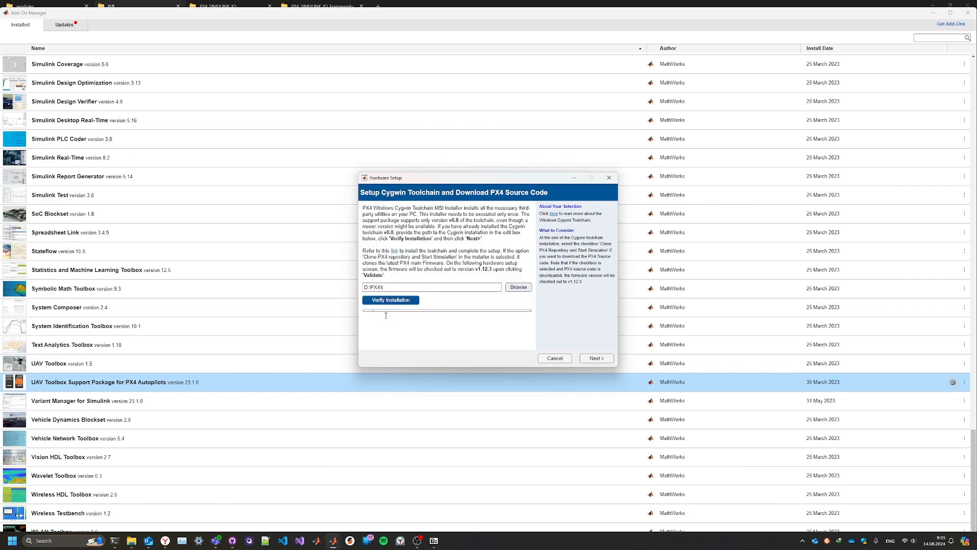
click(597, 358)
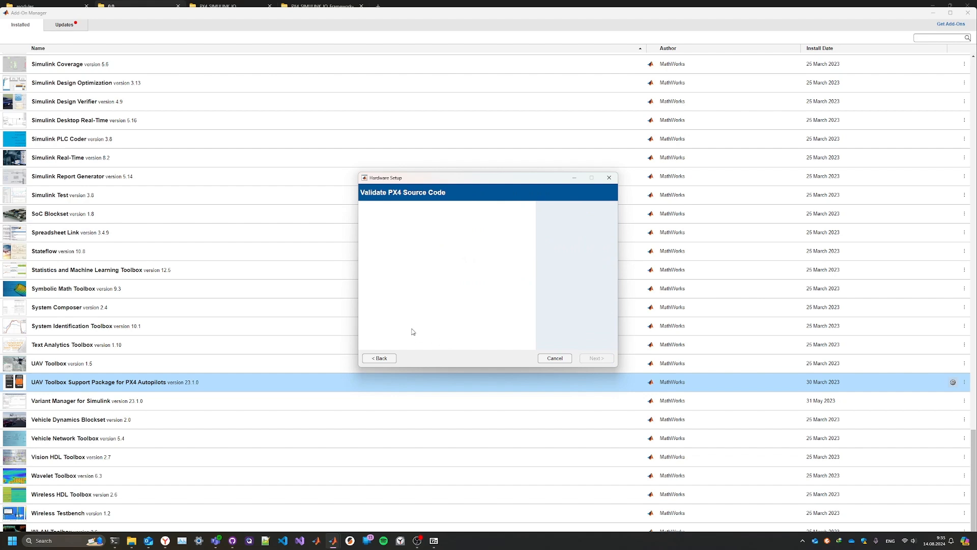
click(382, 246)
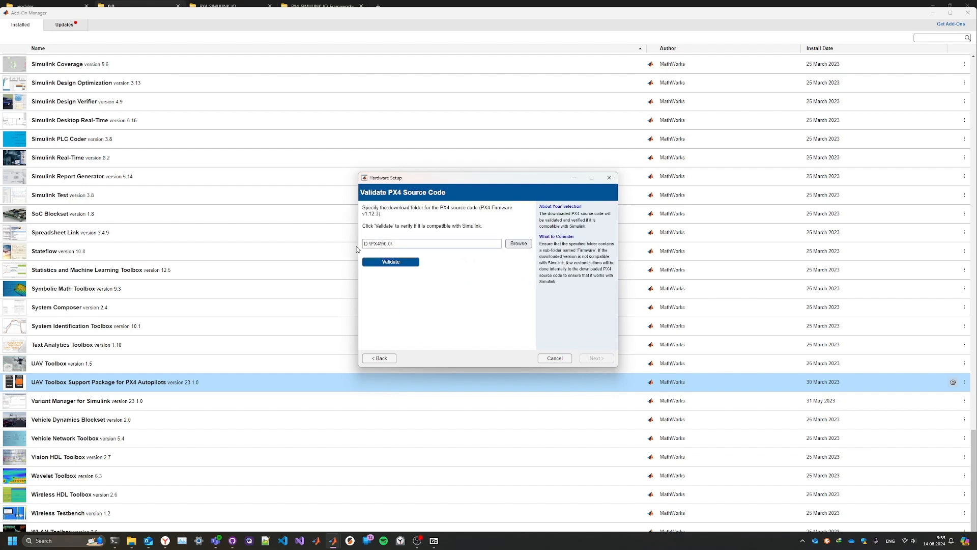
click(382, 264)
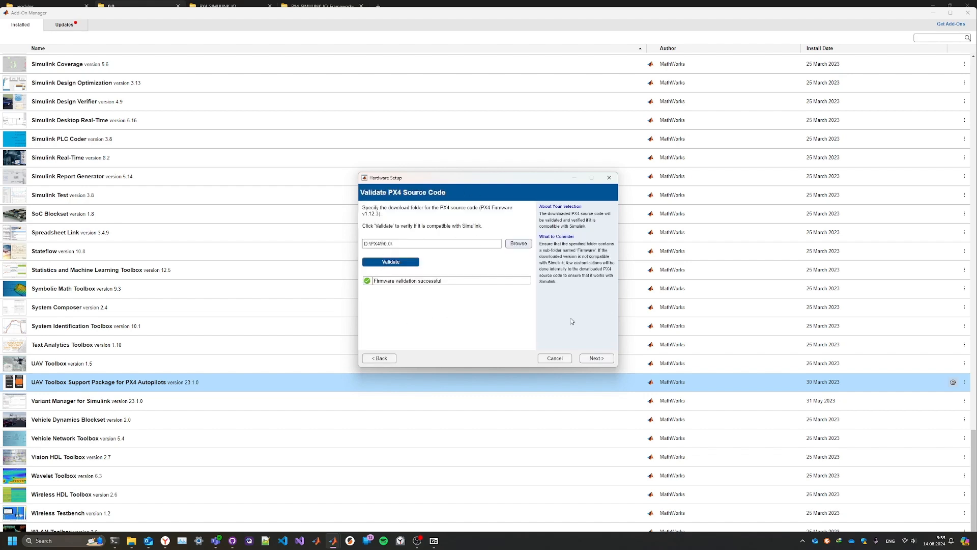
click(591, 358)
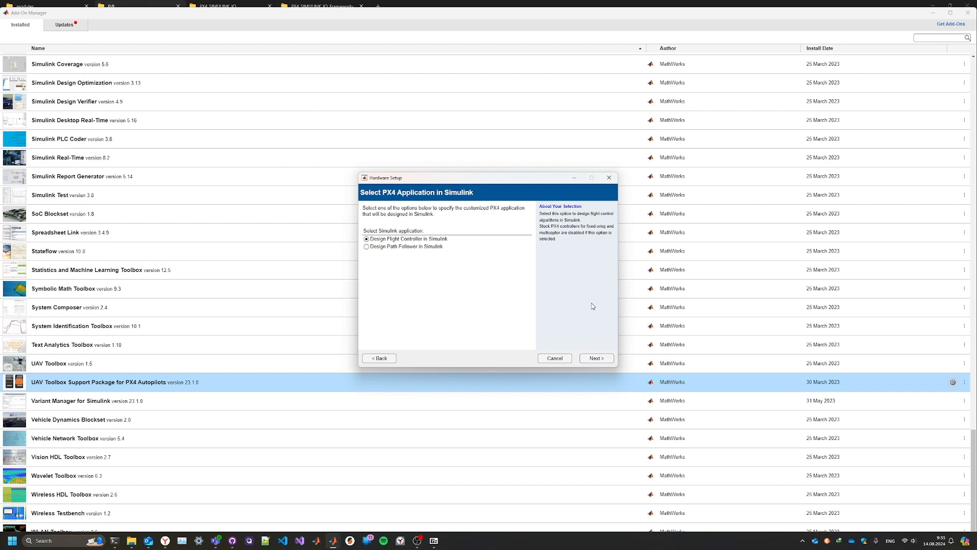
Step: Accept Design Flight Controller in Simulink, and choose the PX4 Cube Orange board with the cubepilot_cubeorange_default build target
click(598, 359)
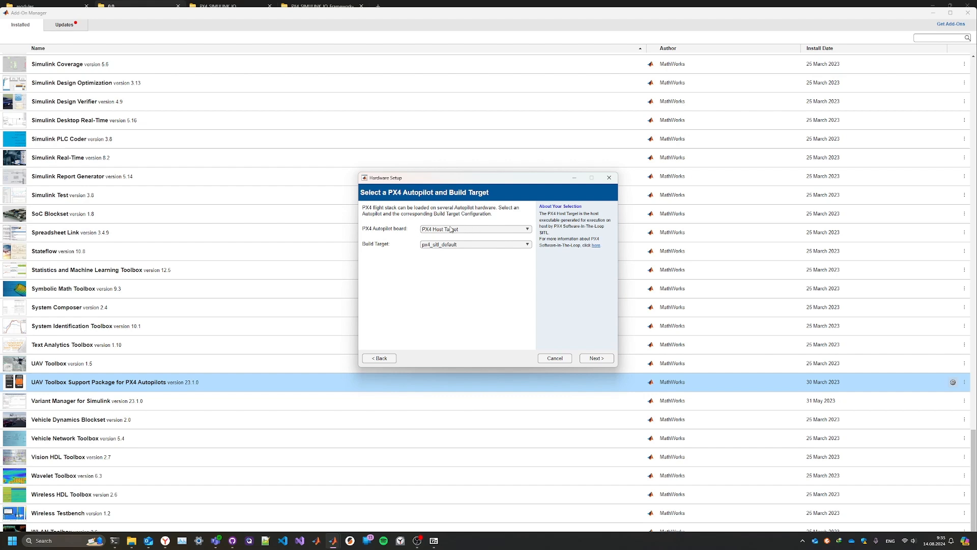
click(443, 230)
click(442, 247)
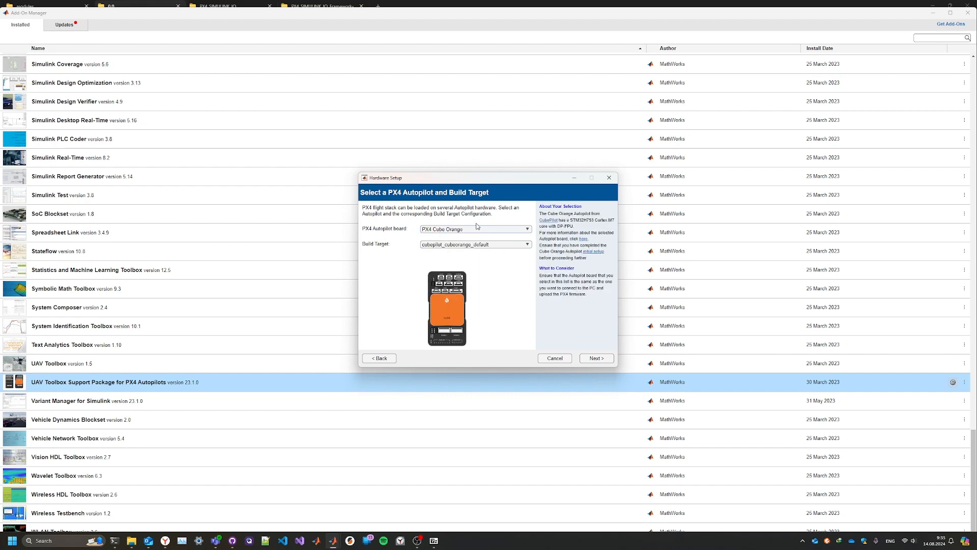
click(456, 242)
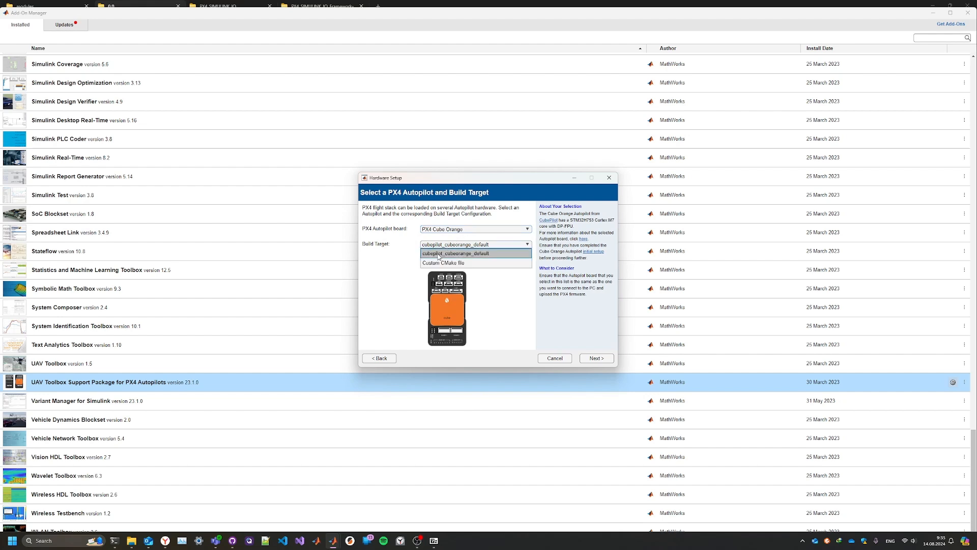
click(431, 243)
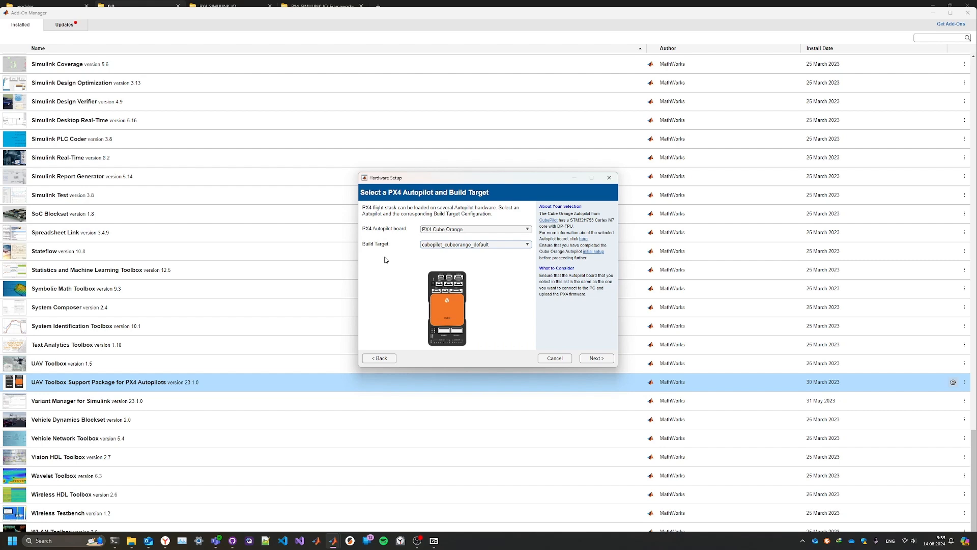
click(427, 246)
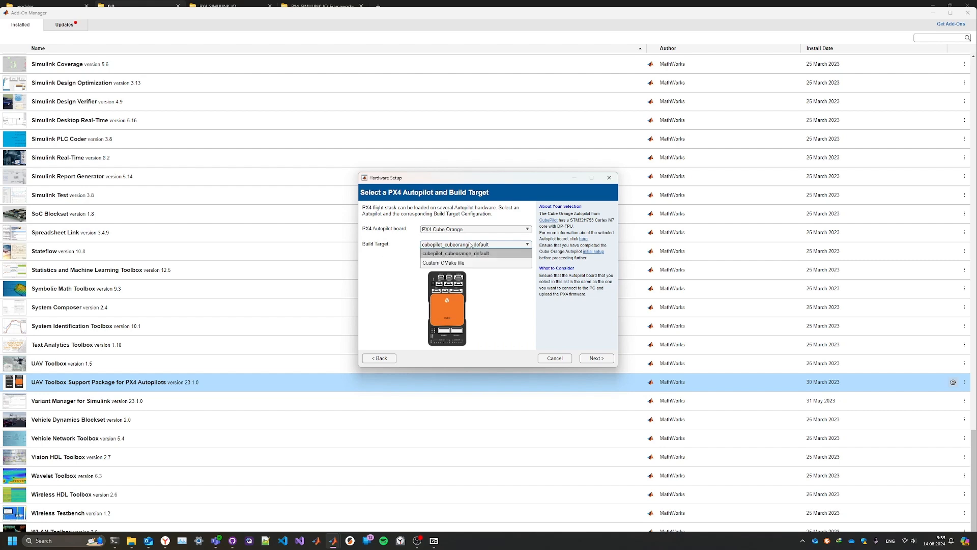
click(426, 254)
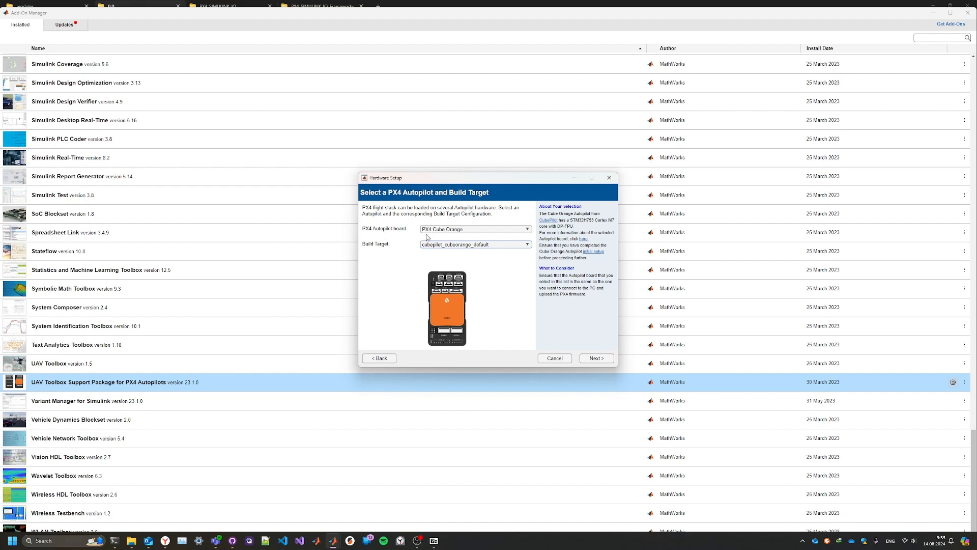
click(588, 358)
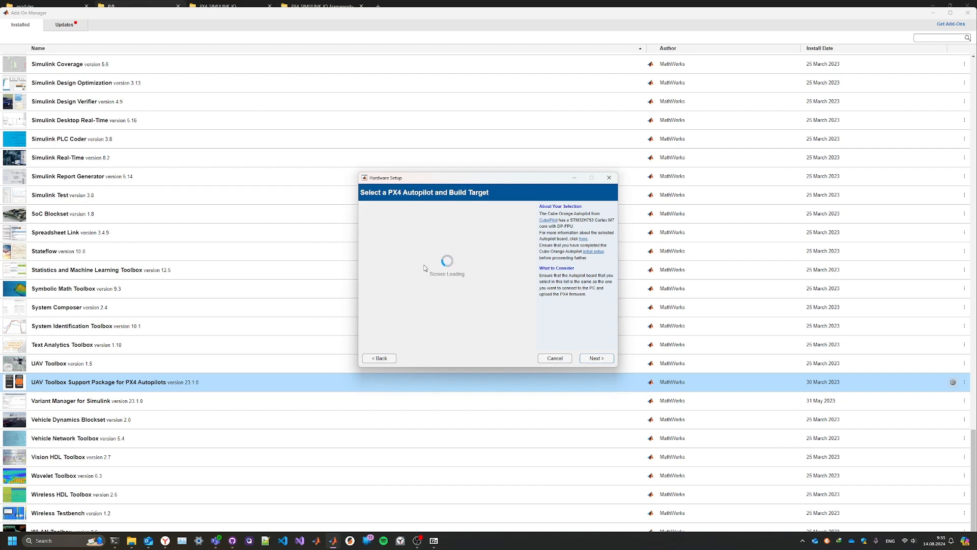
click(597, 357)
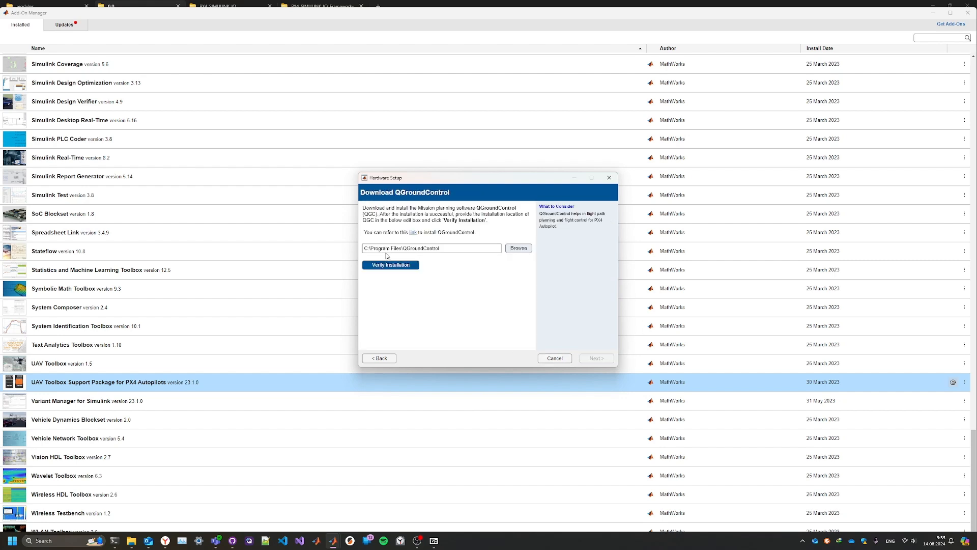
Step: Verify the QGroundControl installation in C:\Program Files\QGroundControl, and build the PX4 firmware with deletion of the existing build folder enabled
click(378, 265)
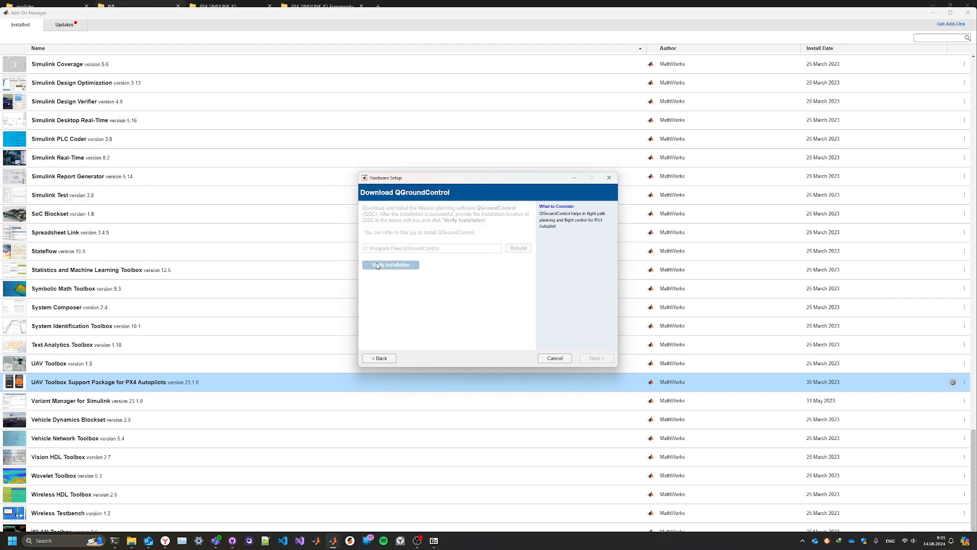
click(596, 359)
click(592, 363)
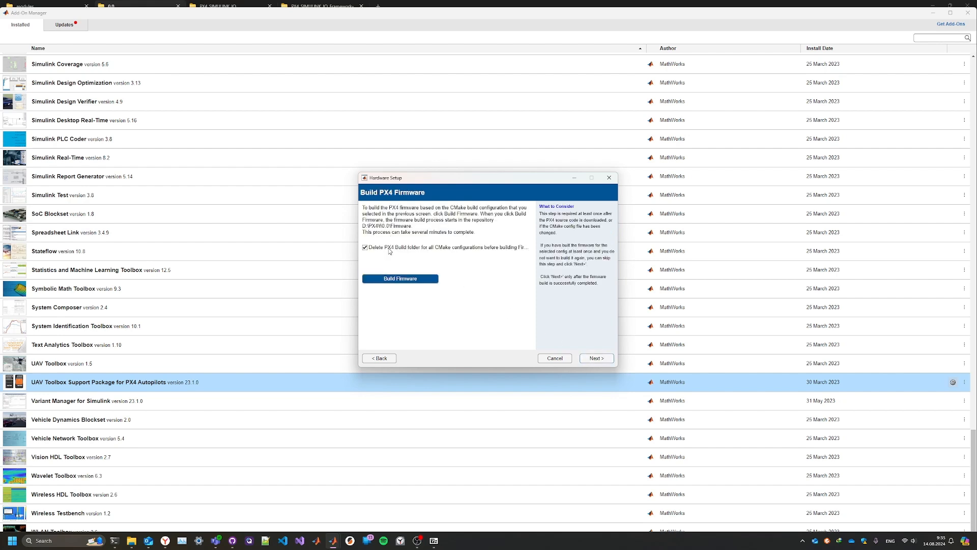
click(365, 247)
click(365, 248)
click(374, 279)
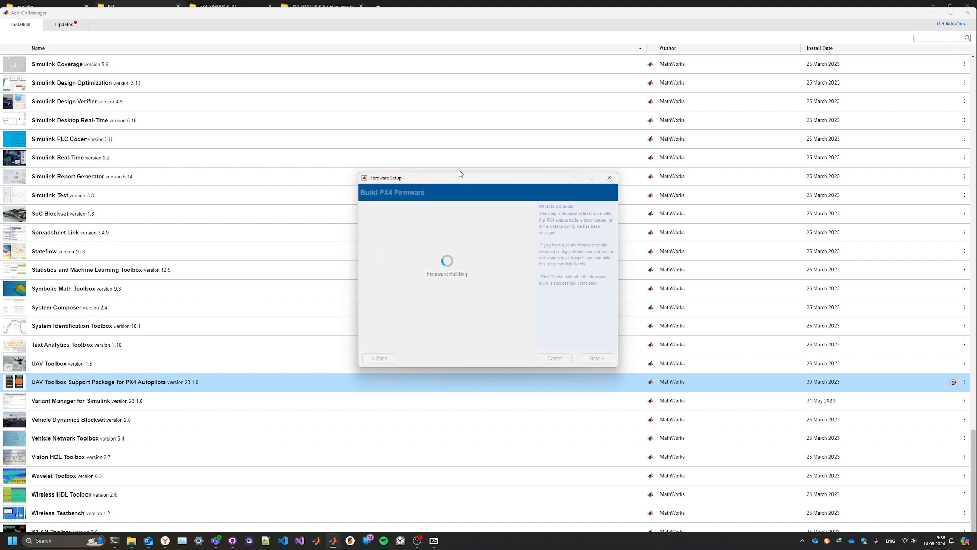
Step: Bring up the main MATLAB window and examine the firmware build output in the Command Window
click(933, 13)
mouse_move(333, 541)
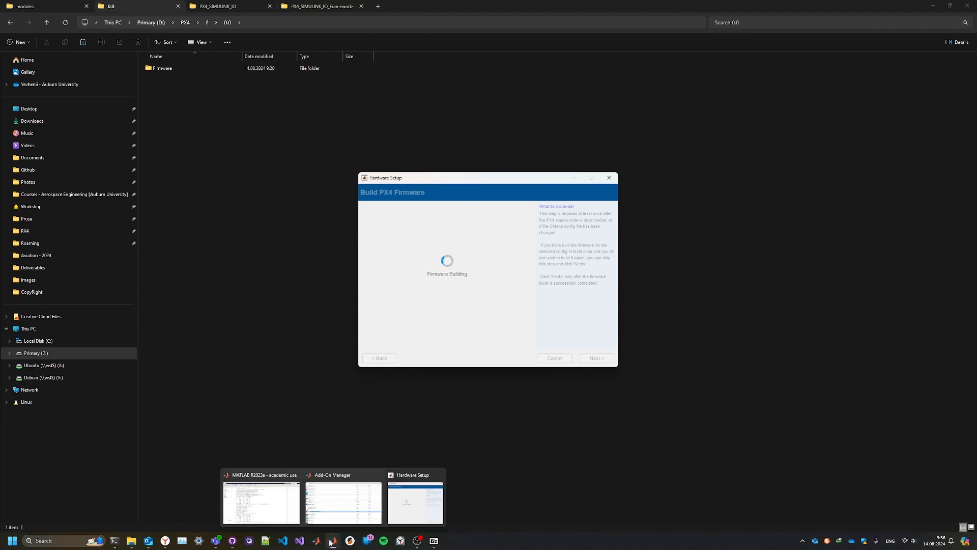
click(259, 514)
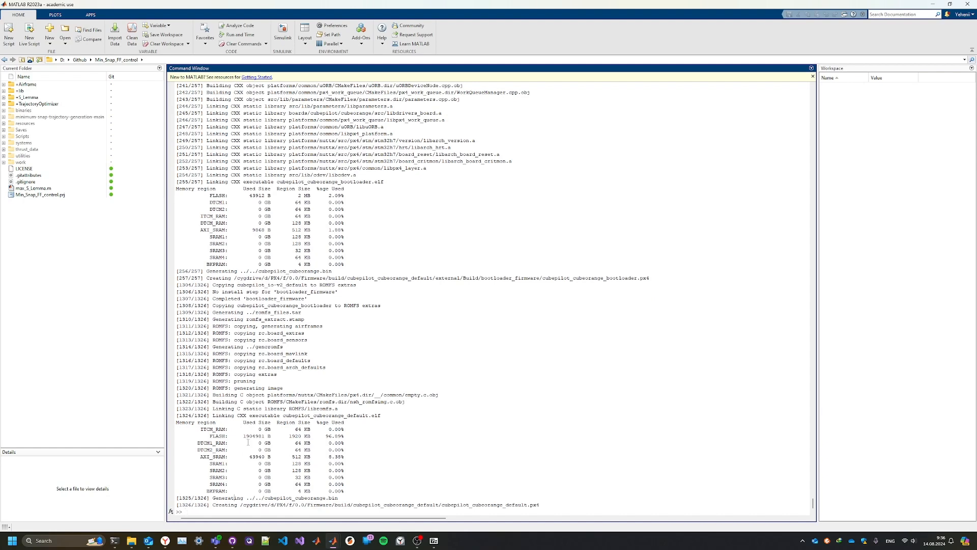
scroll(228, 448, up, 17)
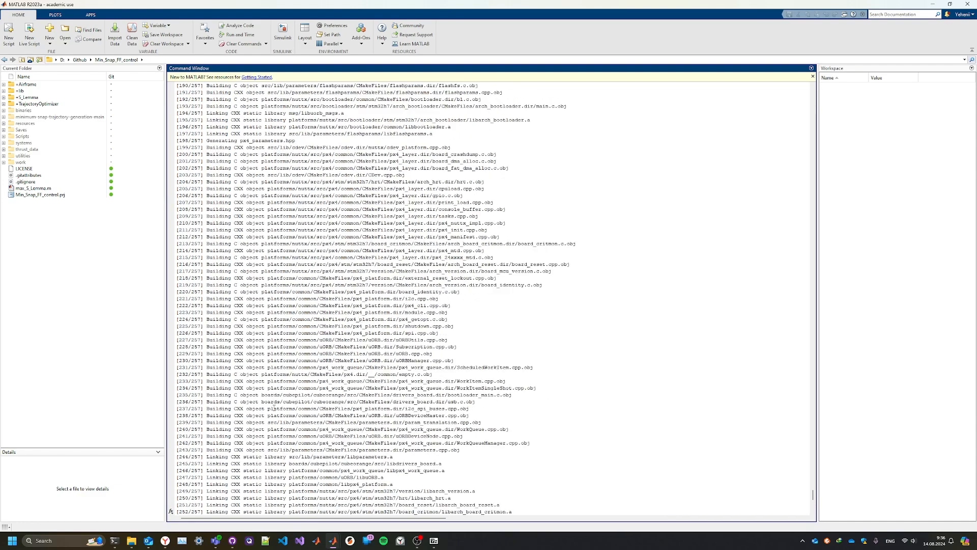
scroll(265, 427, down, 15)
scroll(278, 464, down, 2)
scroll(201, 477, up, 10)
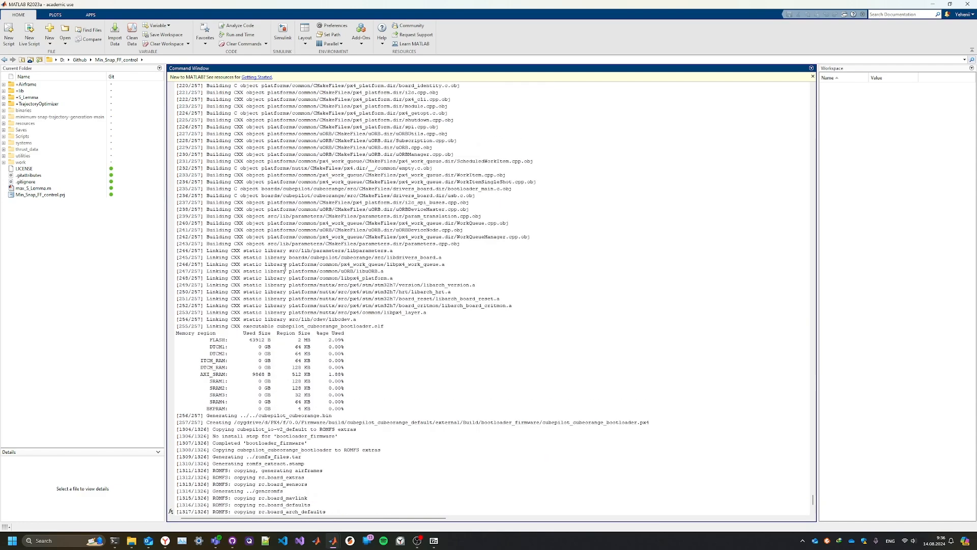
scroll(295, 305, down, 10)
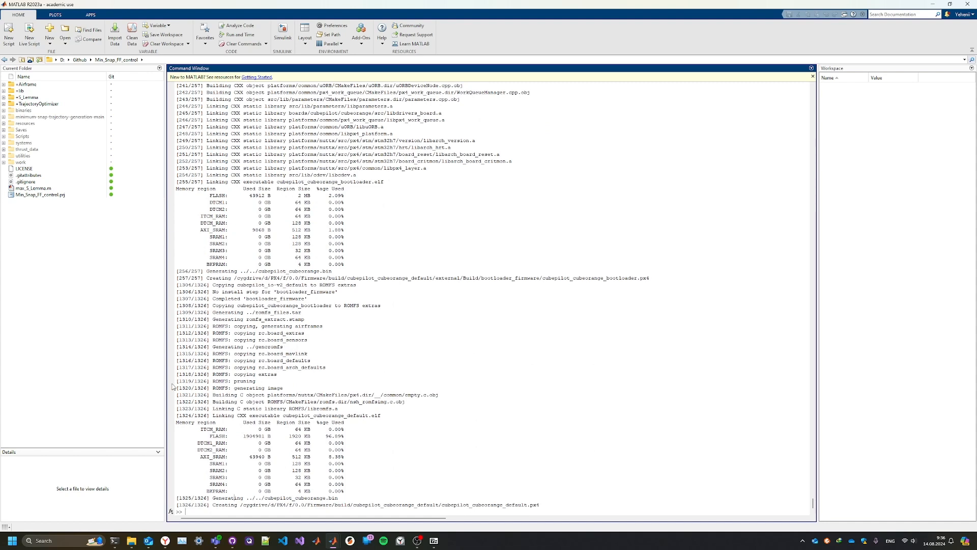
Step: Close the terminal holding the make command, and switch to the downloaded PX4_SIMULINK_IO_Framework-RRTV_v1.0.0 folder in File Explorer
click(127, 504)
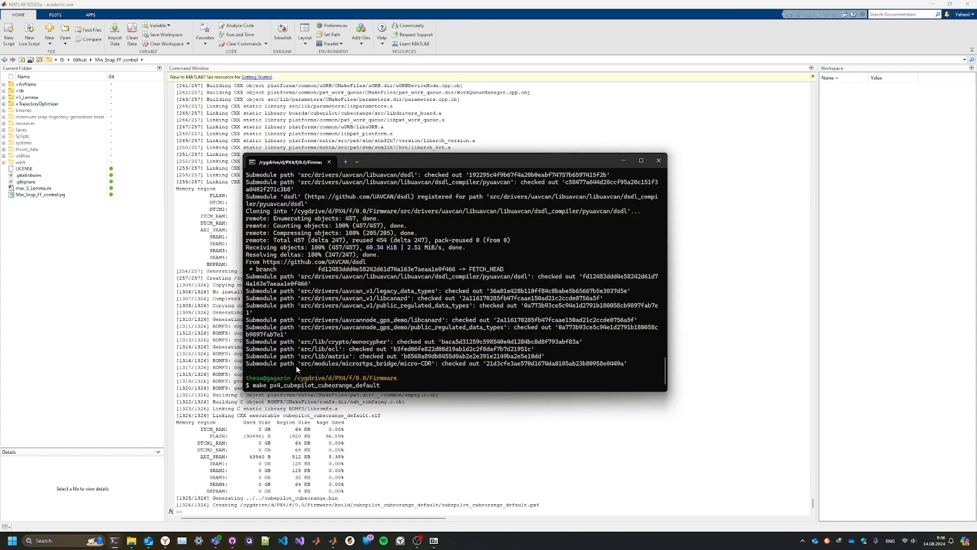
click(658, 161)
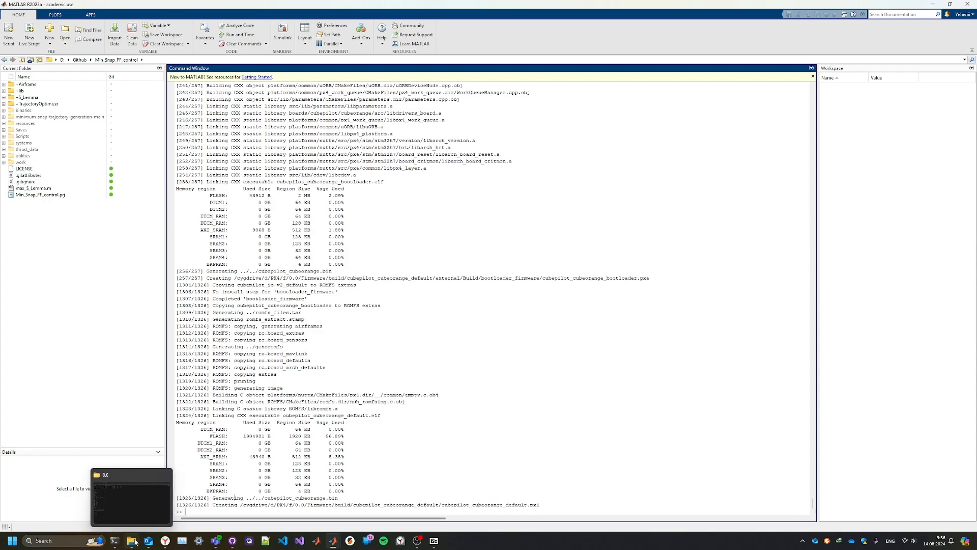
click(150, 489)
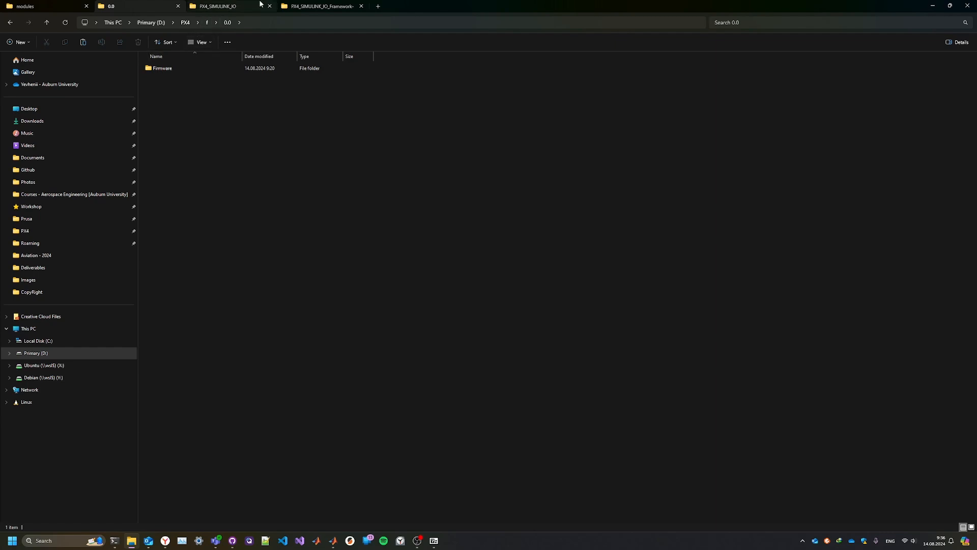
click(312, 7)
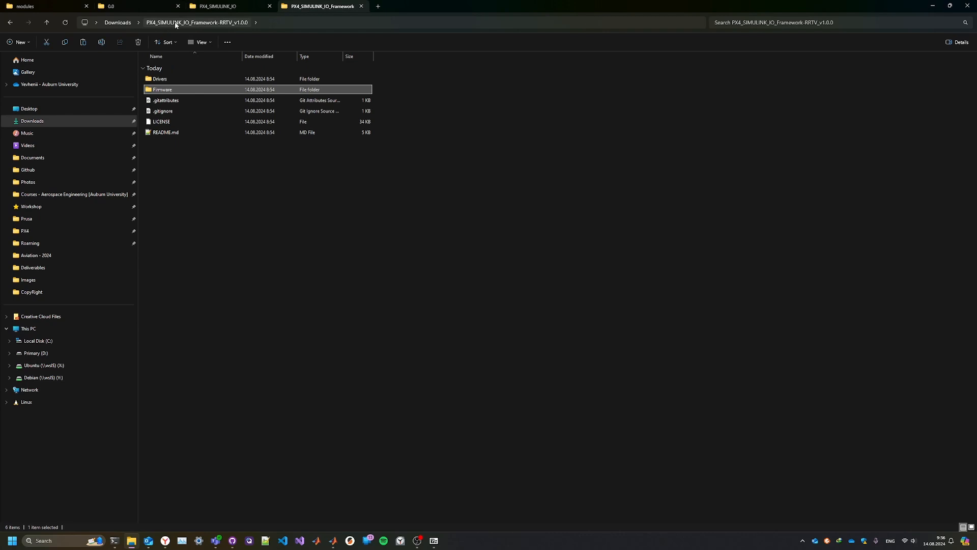
click(197, 213)
Step: Browse into Firmware\ROMFS\px4fmu_common\init.d and point out its startup script files
double_click(157, 89)
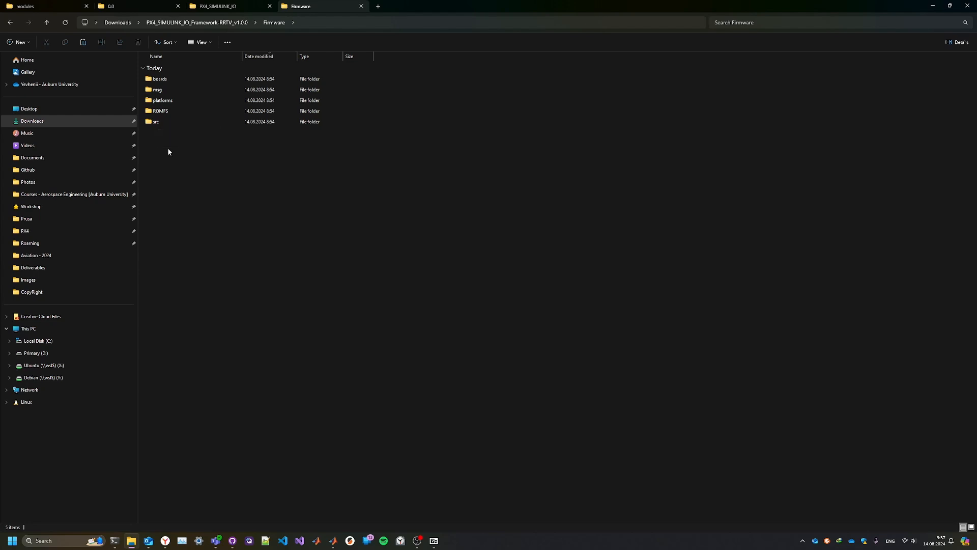
double_click(154, 112)
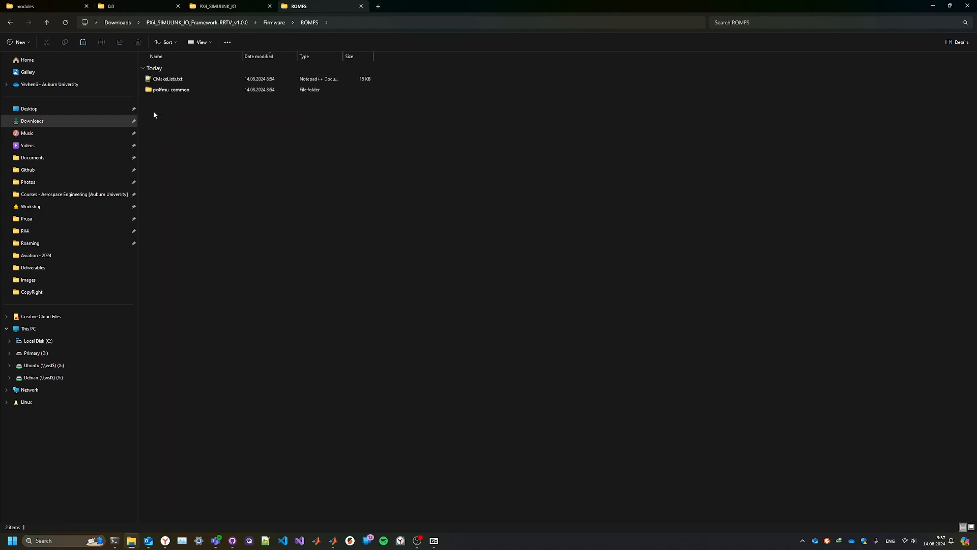
double_click(162, 89)
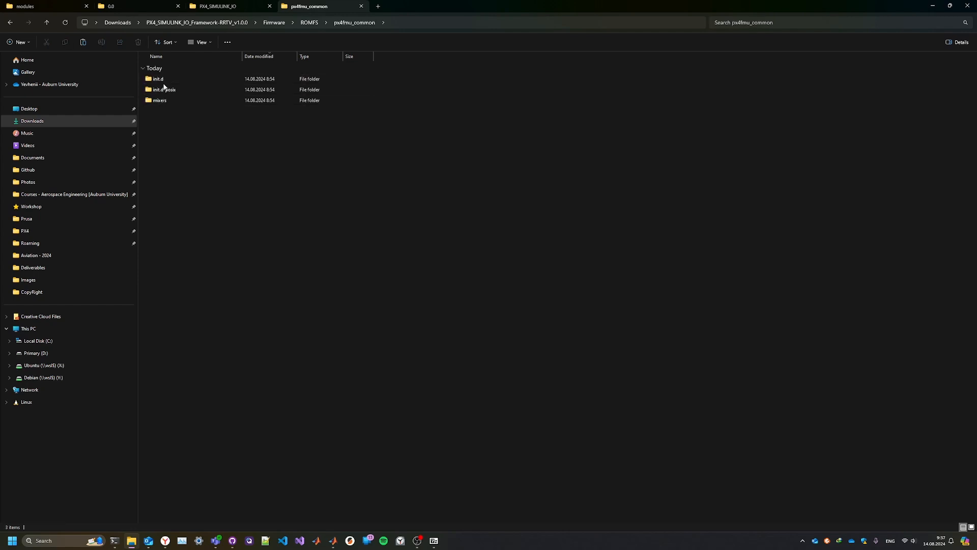
double_click(172, 81)
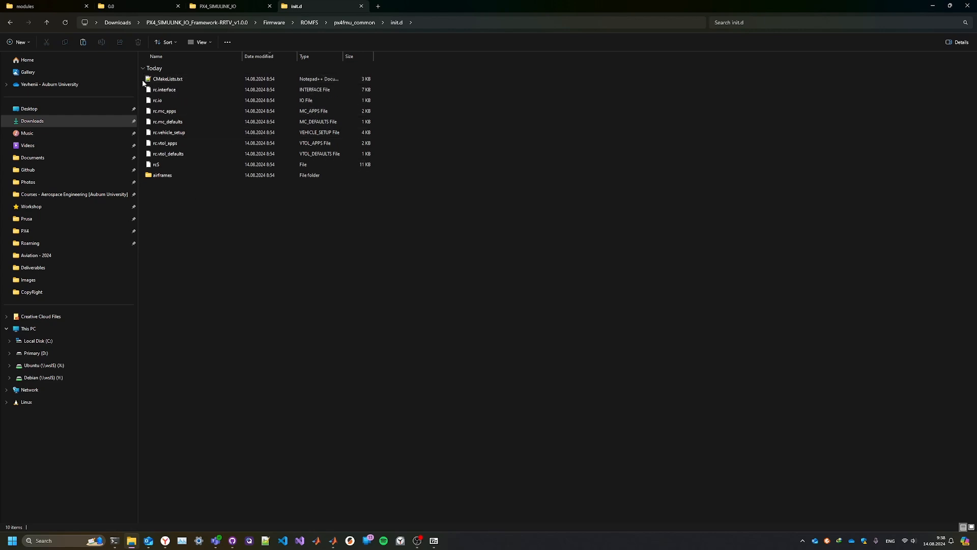
drag(143, 83, 170, 171)
click(196, 212)
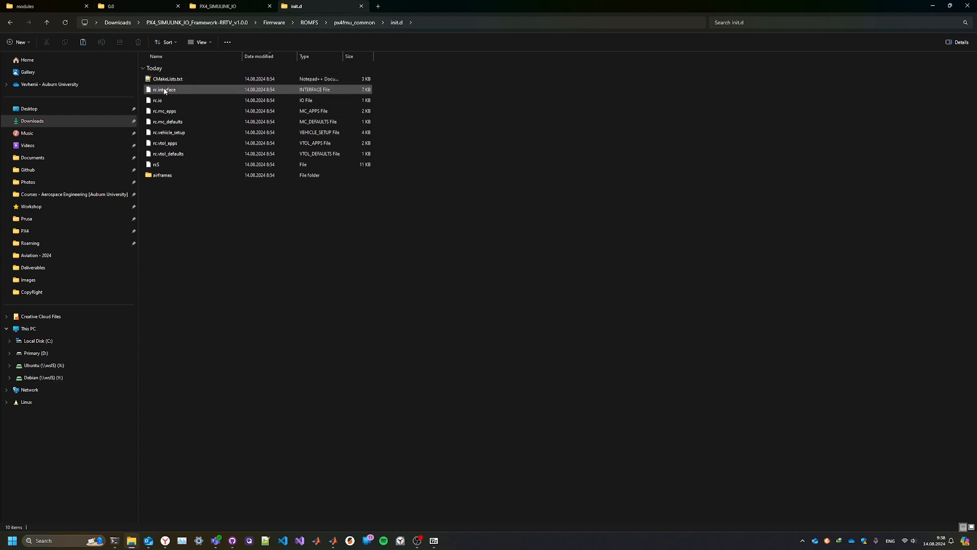
drag(144, 88, 150, 170)
click(191, 214)
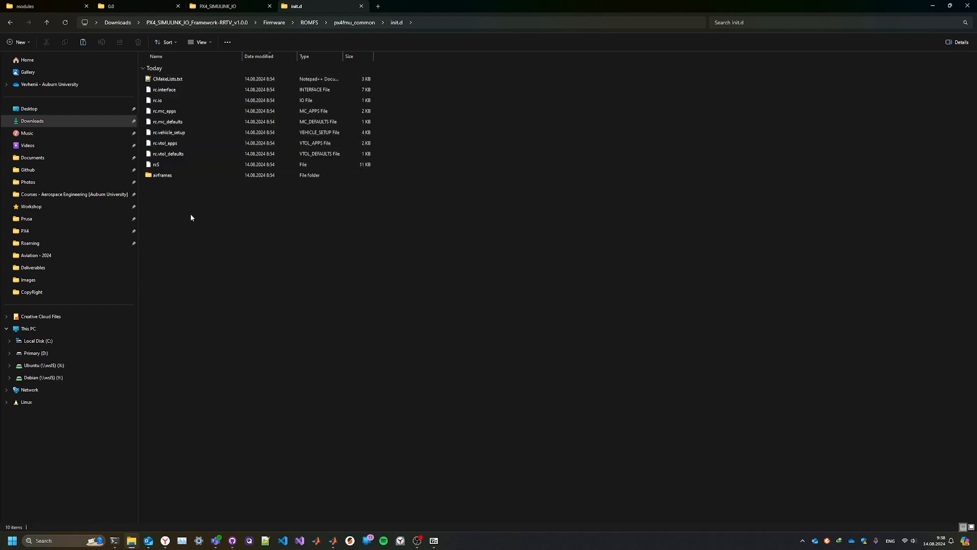
Step: Inspect the airframe list in the airframes folder's CMakeLists.txt, and close the file
double_click(157, 175)
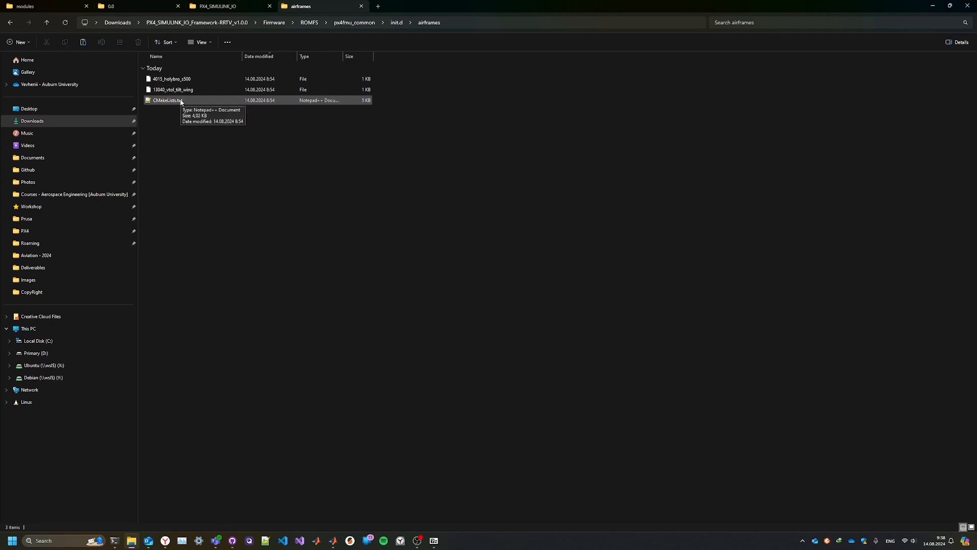
double_click(176, 100)
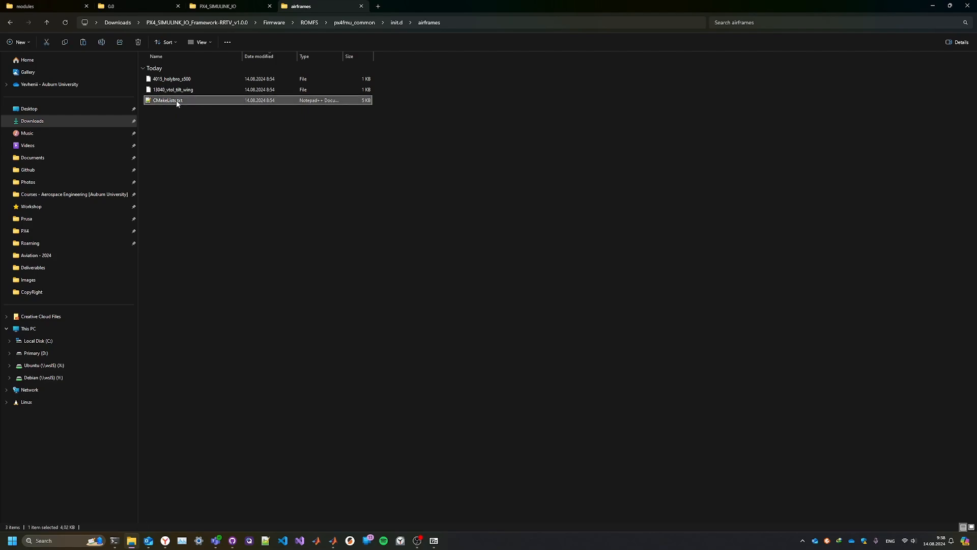
scroll(206, 163, down, 14)
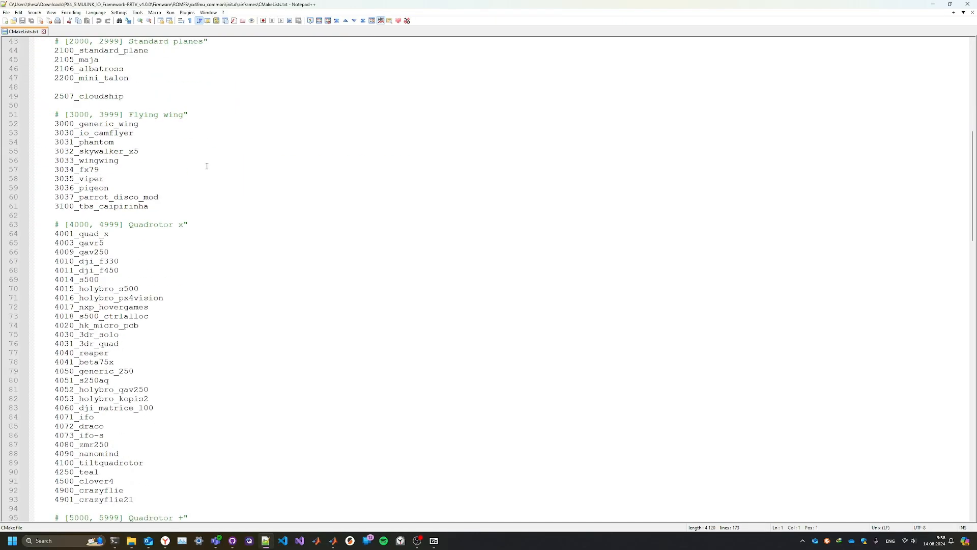
scroll(209, 178, up, 2)
click(968, 4)
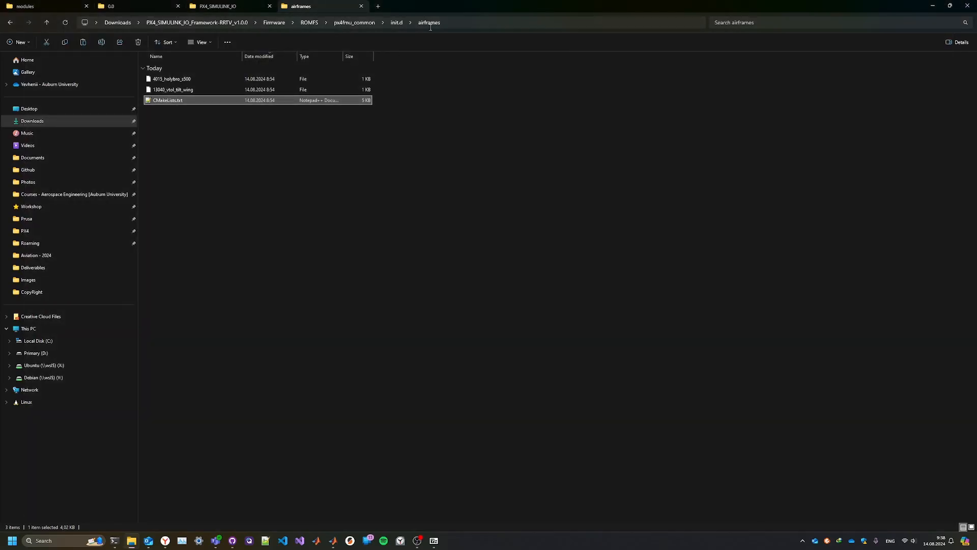
Step: Go back up to the downloaded Firmware folder, look into its boards folder, and return to D:\PX4\f\0.0
click(393, 26)
click(350, 25)
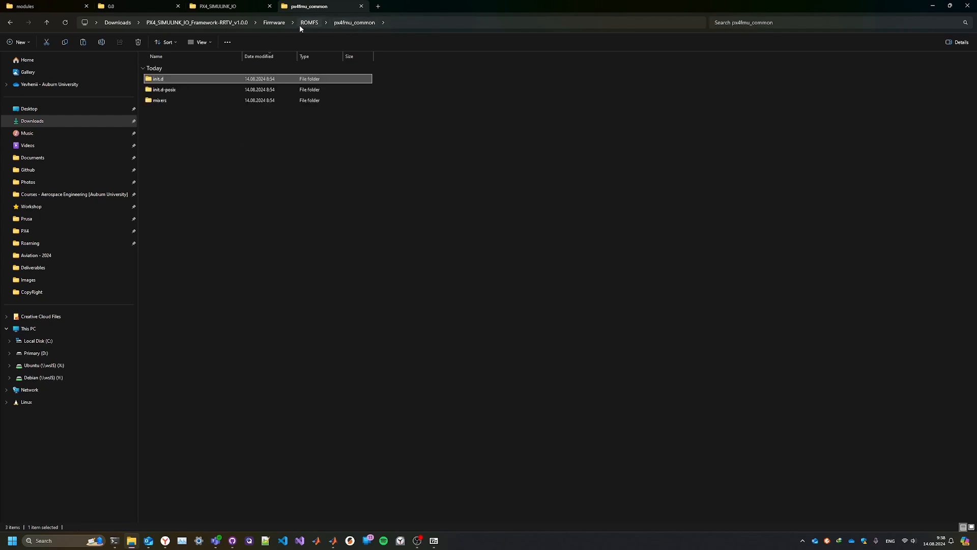
click(299, 25)
click(274, 24)
click(193, 165)
double_click(148, 81)
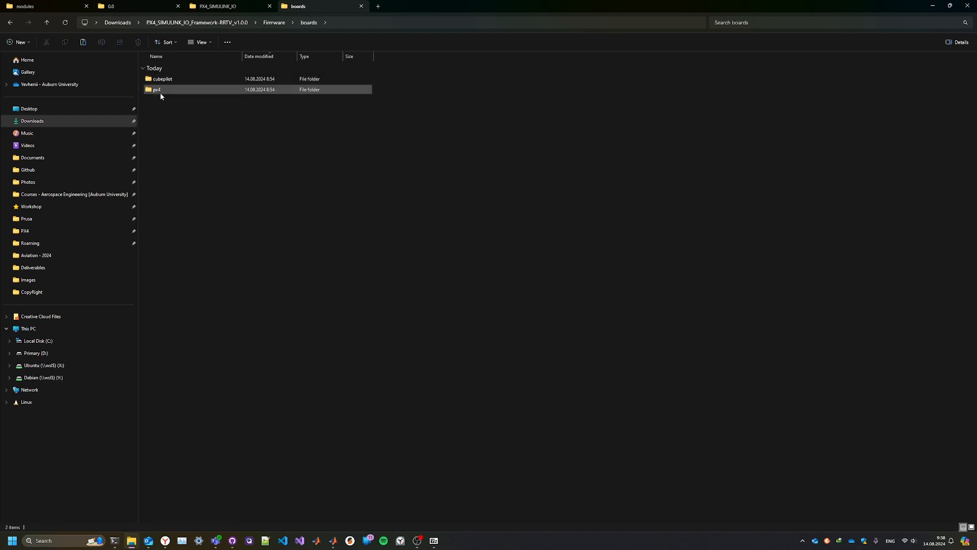
click(273, 23)
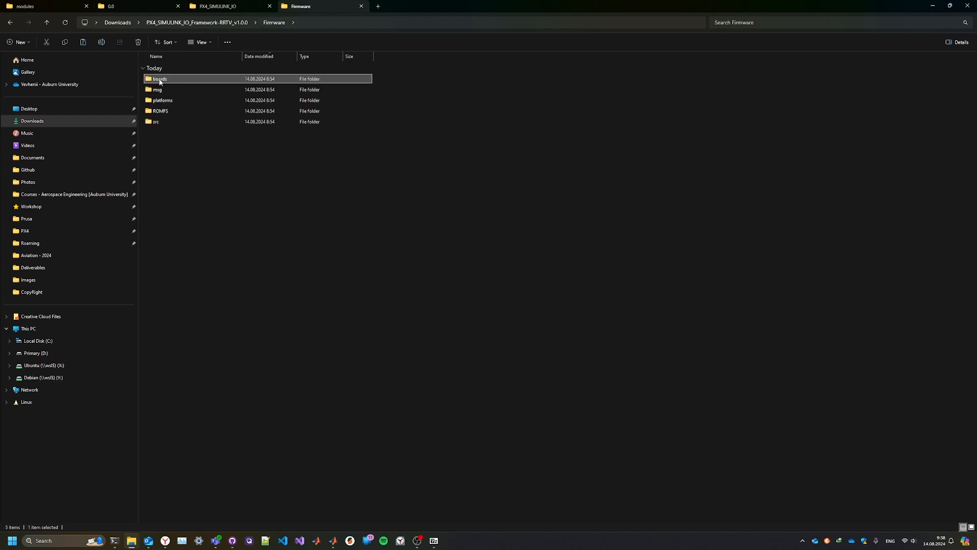
double_click(154, 80)
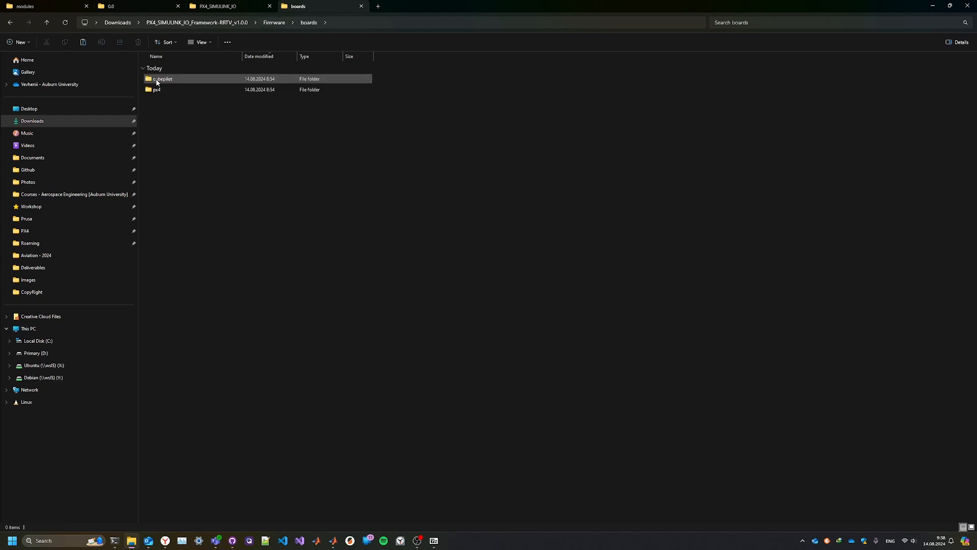
click(135, 5)
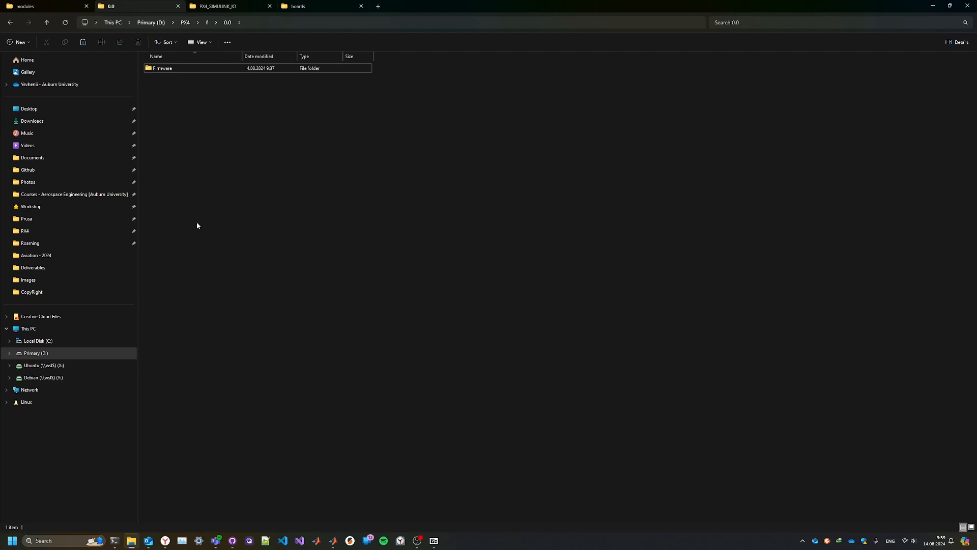
Step: Open the boards folder inside D:\PX4\f\0.0\Firmware, and switch to the PX4_SIMULINK_IO folder for comparison
double_click(161, 68)
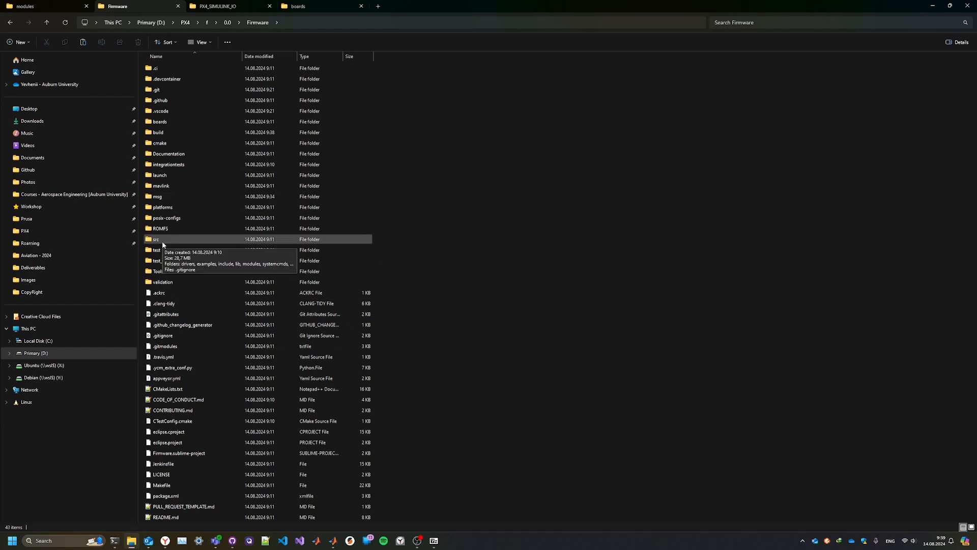
double_click(174, 124)
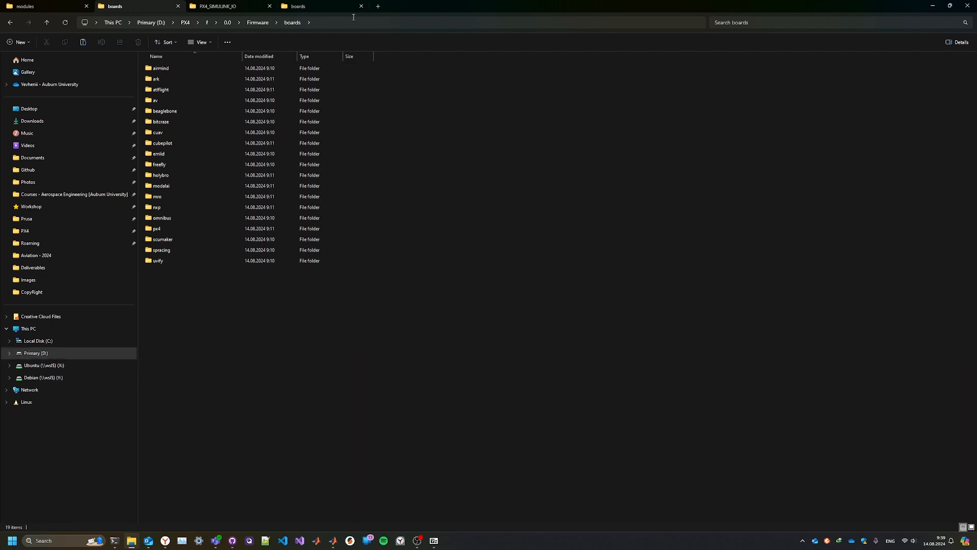
click(219, 6)
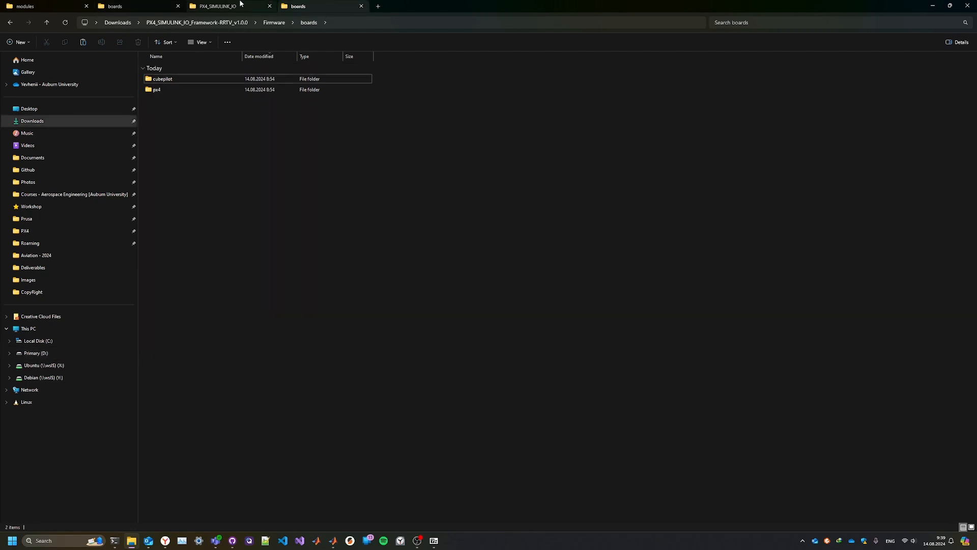
click(267, 133)
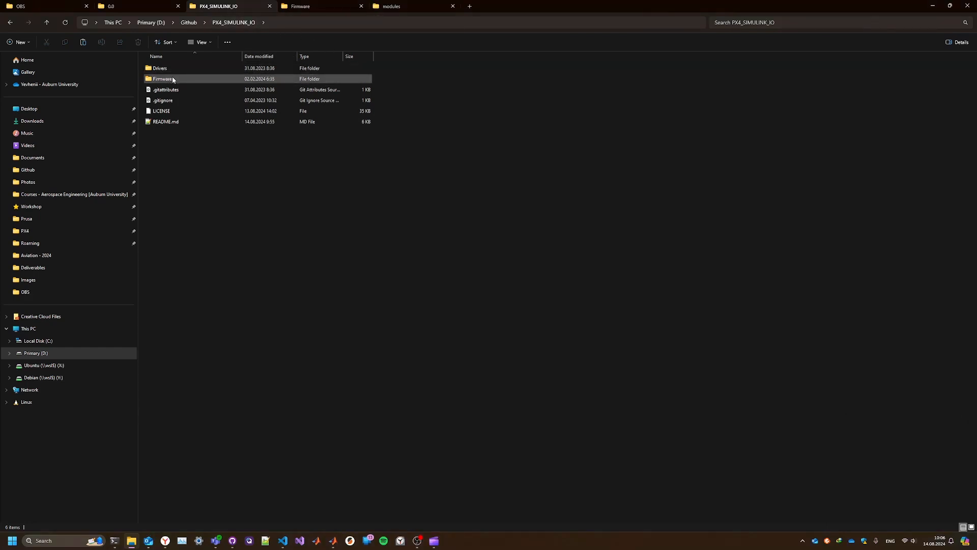
Step: Browse from PX4_SIMULINK_IO into Firmware\boards\cubepilot\cubeorange and point out default.cmake
click(160, 82)
double_click(160, 81)
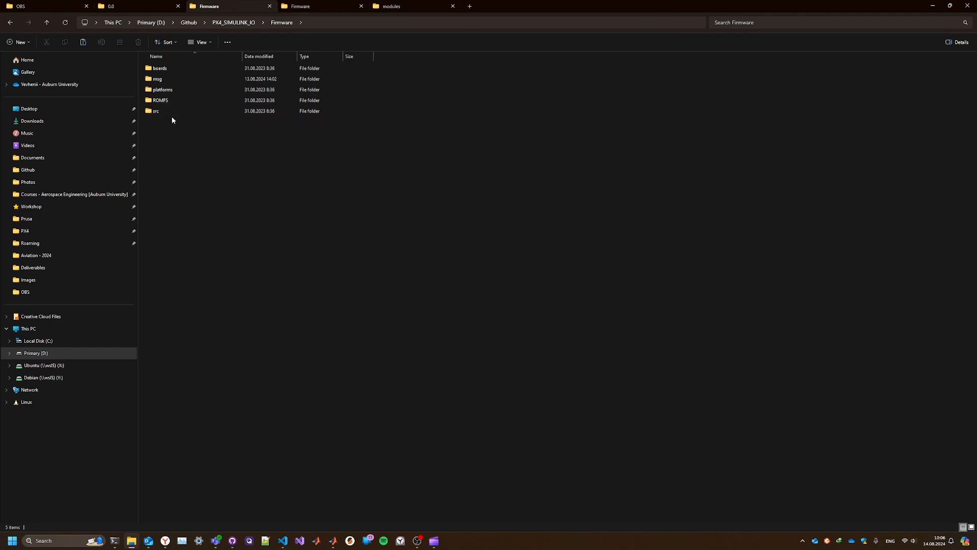
double_click(164, 69)
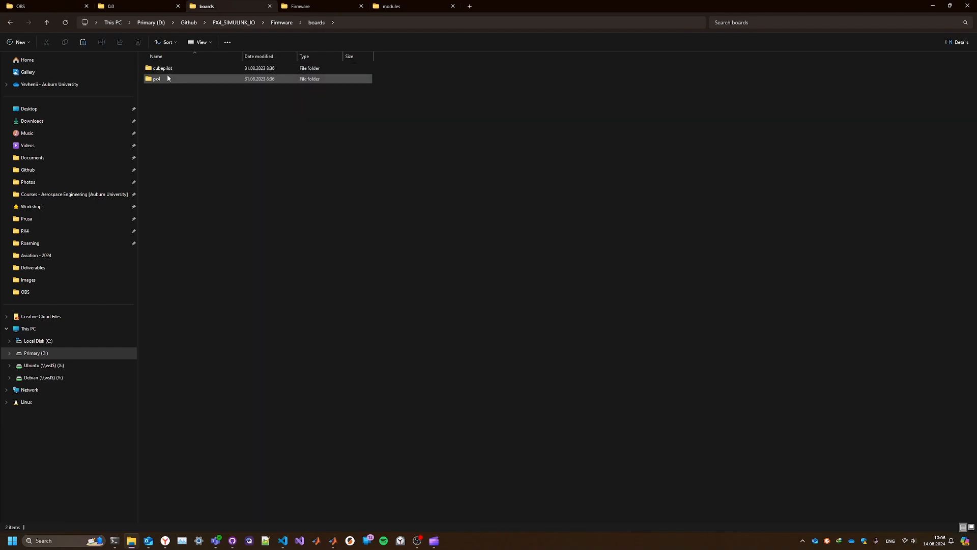
double_click(170, 71)
double_click(164, 68)
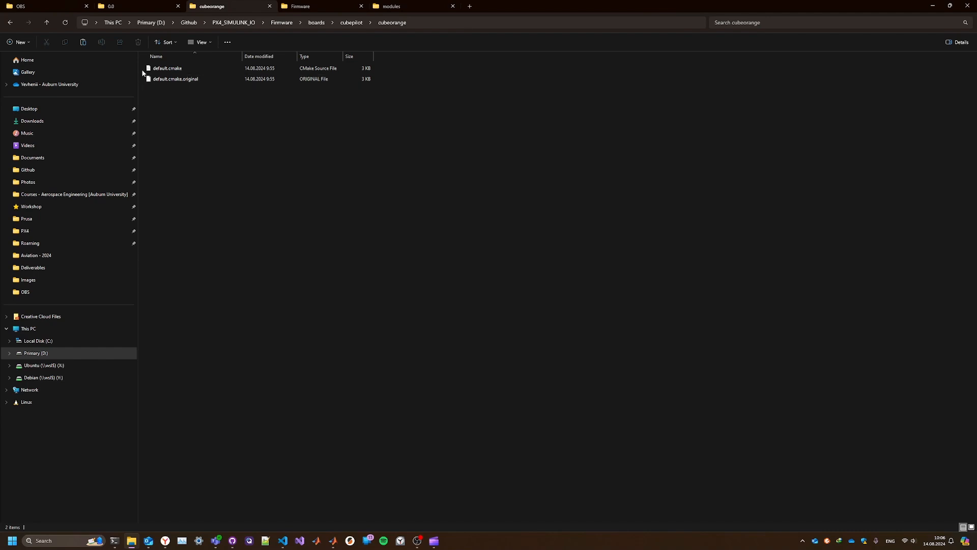
click(169, 71)
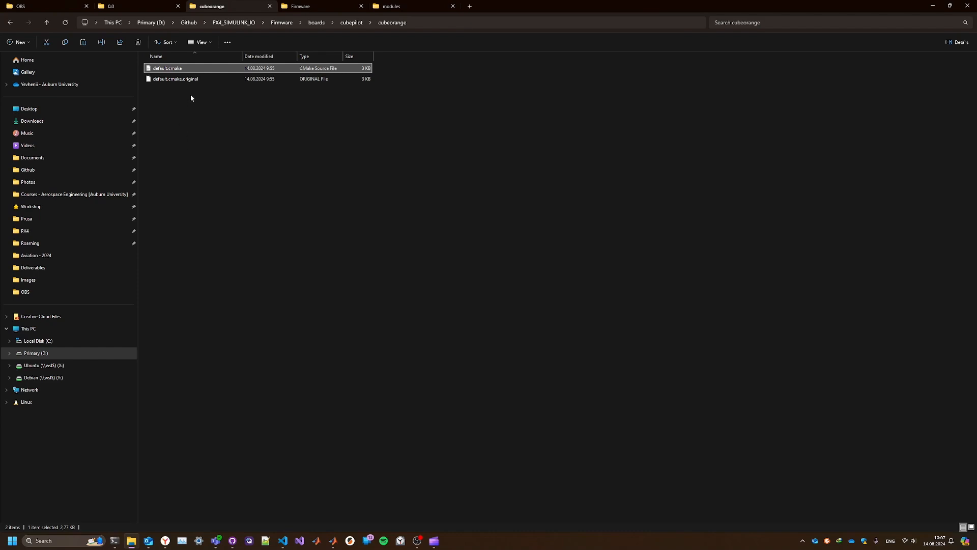
Step: Browse to the matching Firmware\boards\cubepilot\cubeorange folder under D:\PX4\f\0.0
click(306, 6)
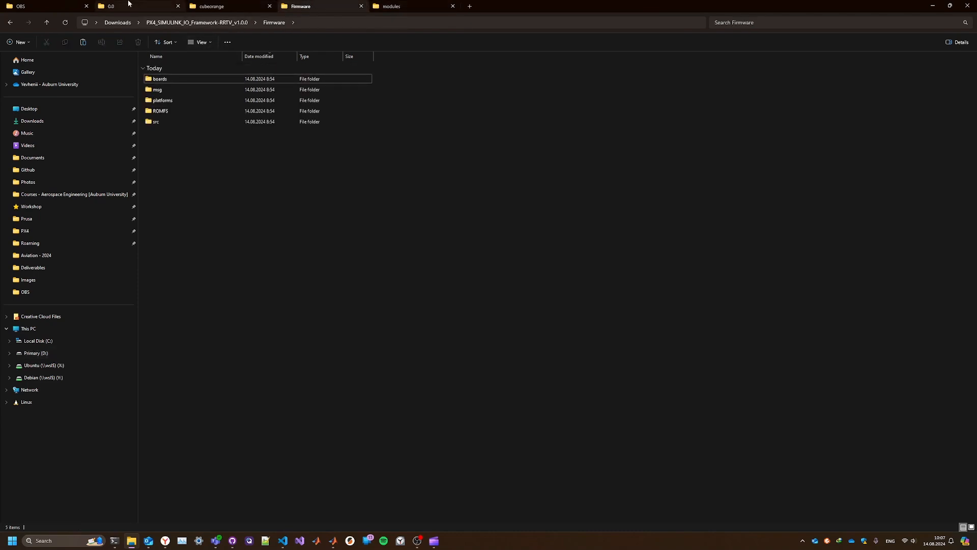
click(127, 5)
double_click(164, 69)
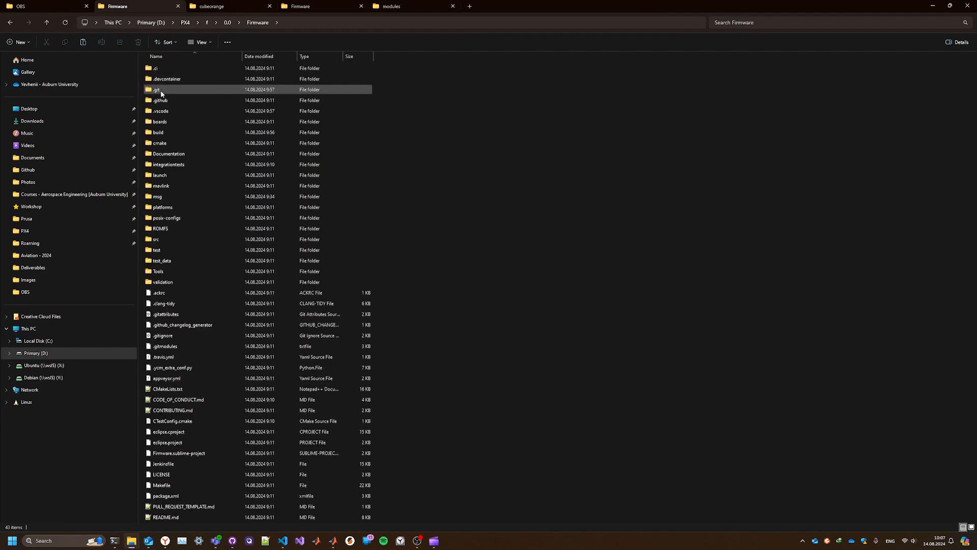
double_click(169, 123)
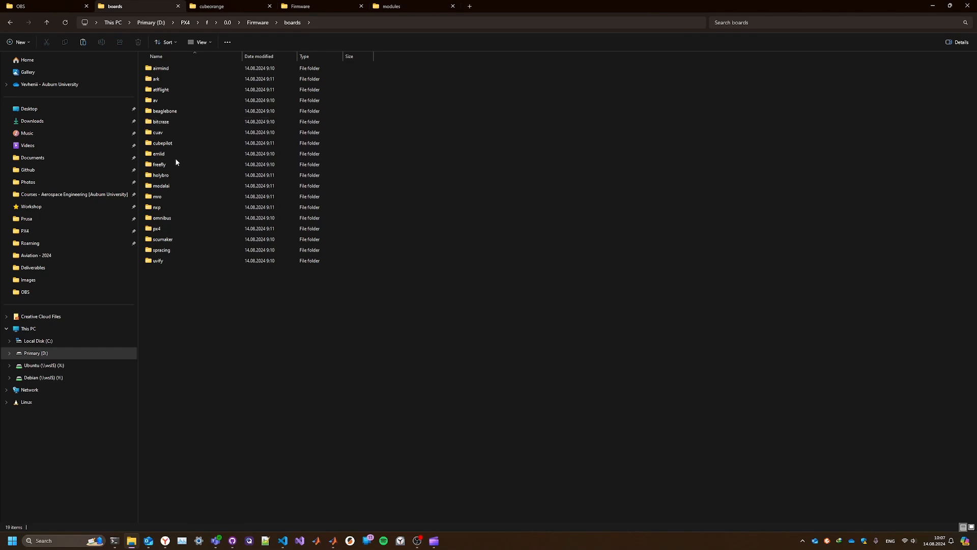
click(168, 143)
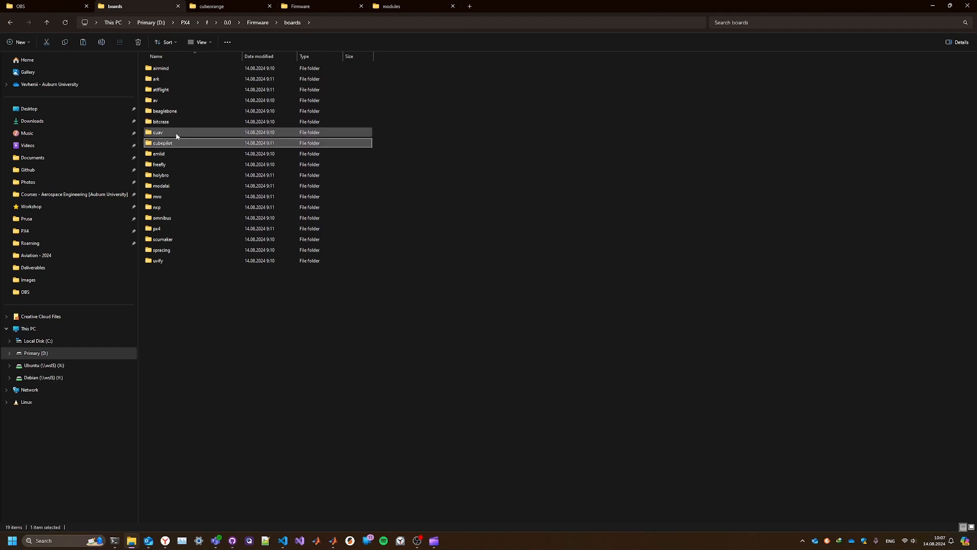
double_click(160, 142)
double_click(177, 69)
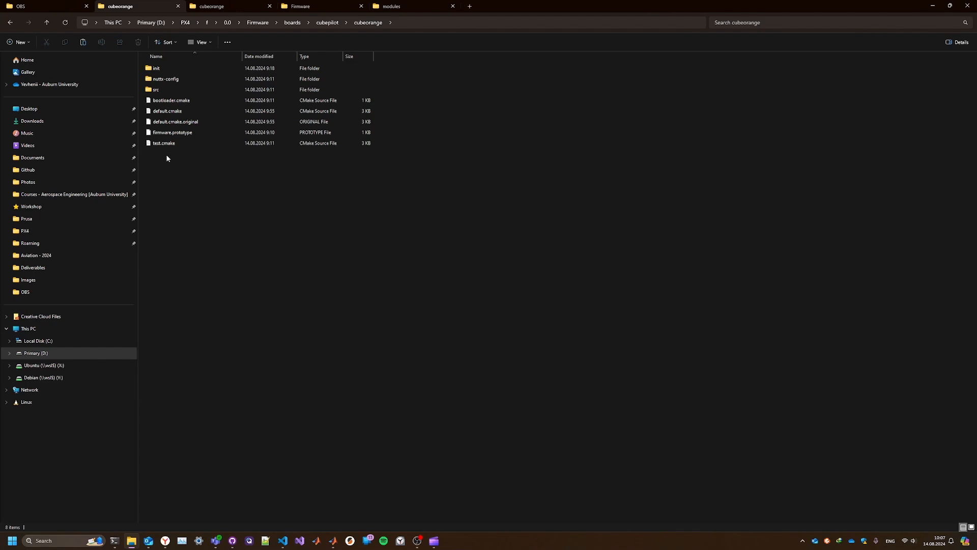
Step: Point out default.cmake and its default.cmake.original counterpart in the installed firmware's cubeorange folder
click(153, 126)
click(196, 172)
click(158, 124)
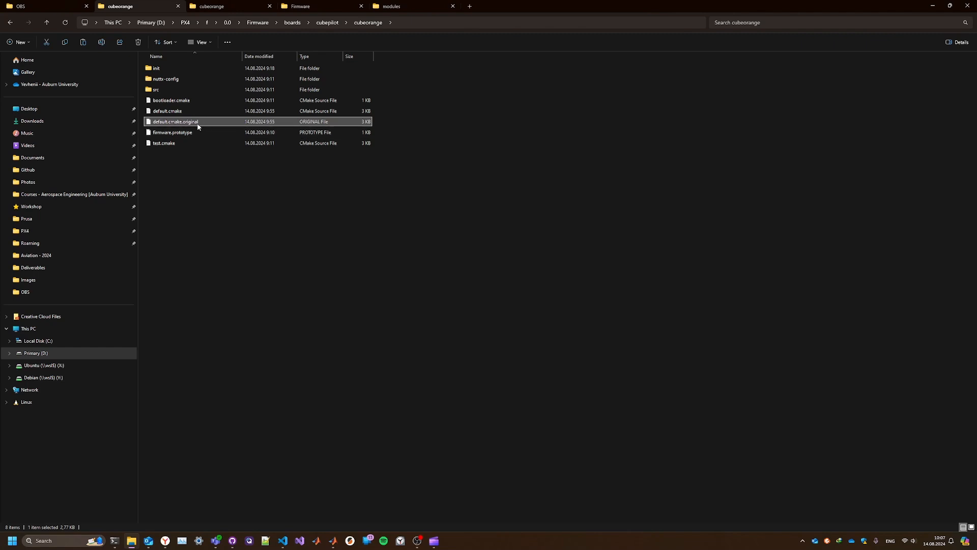
click(170, 114)
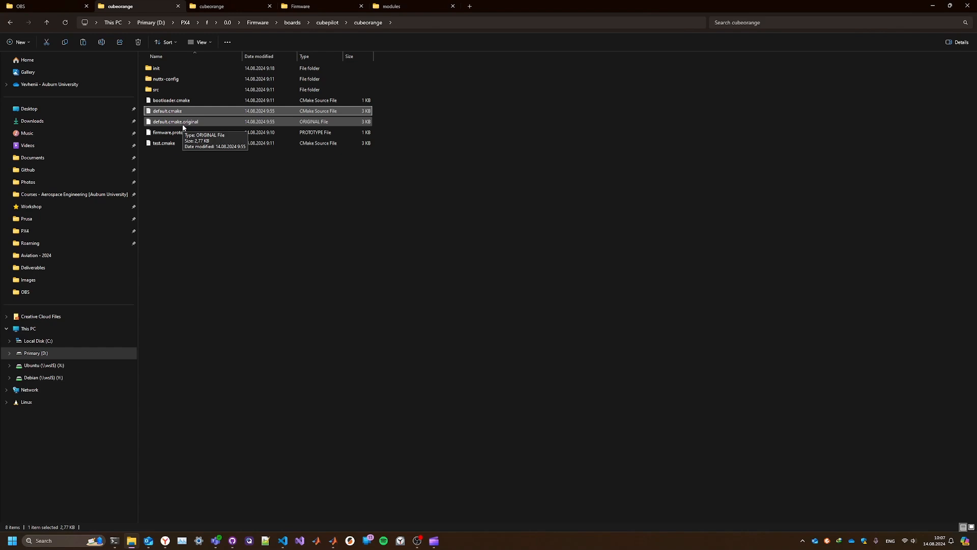
click(181, 158)
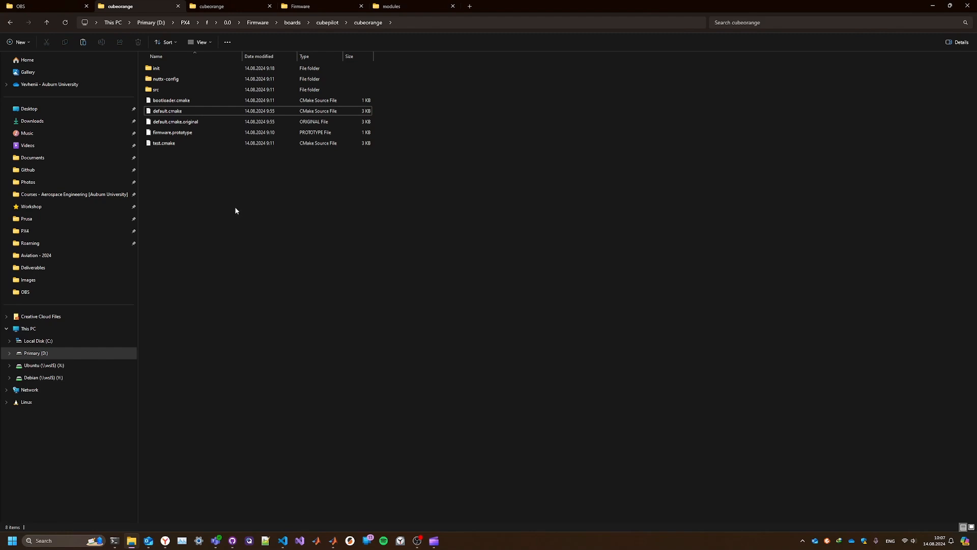
click(204, 124)
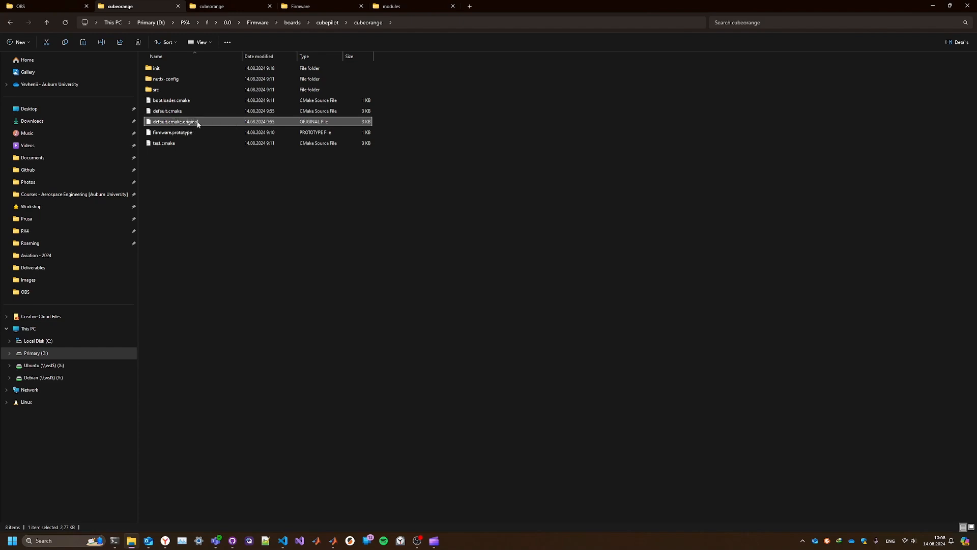
click(199, 189)
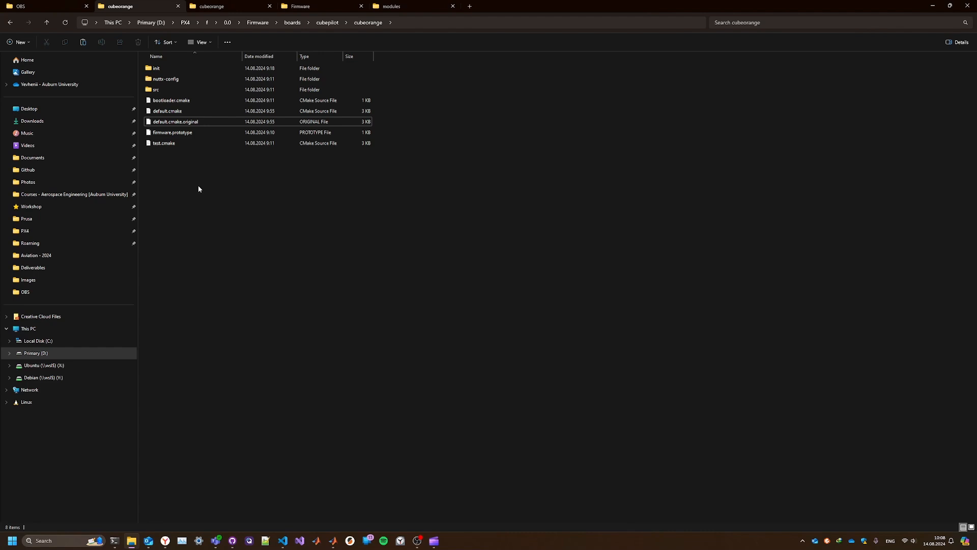
click(176, 111)
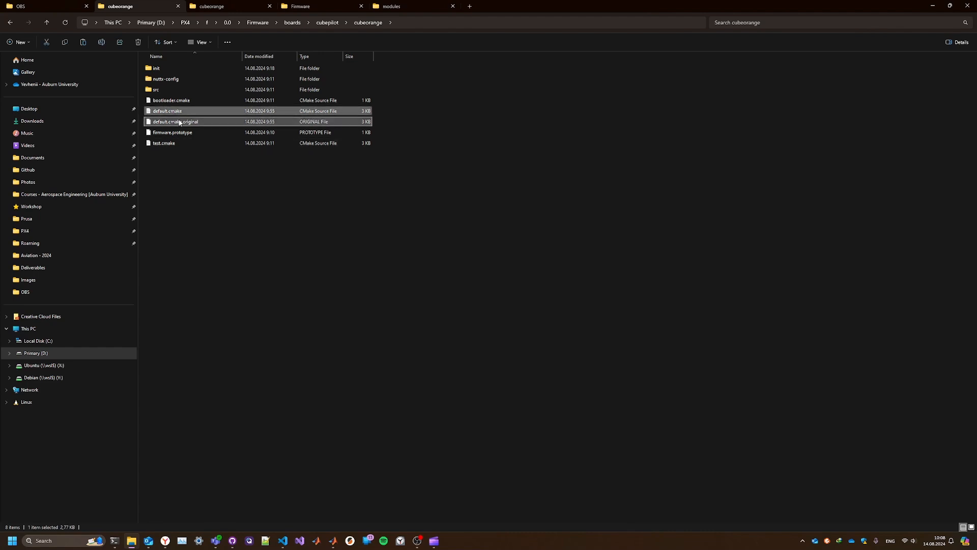
Step: Open both default.cmake and default.cmake.original from the PX4_SIMULINK_IO repository's cubeorange folder in Notepad++
click(227, 4)
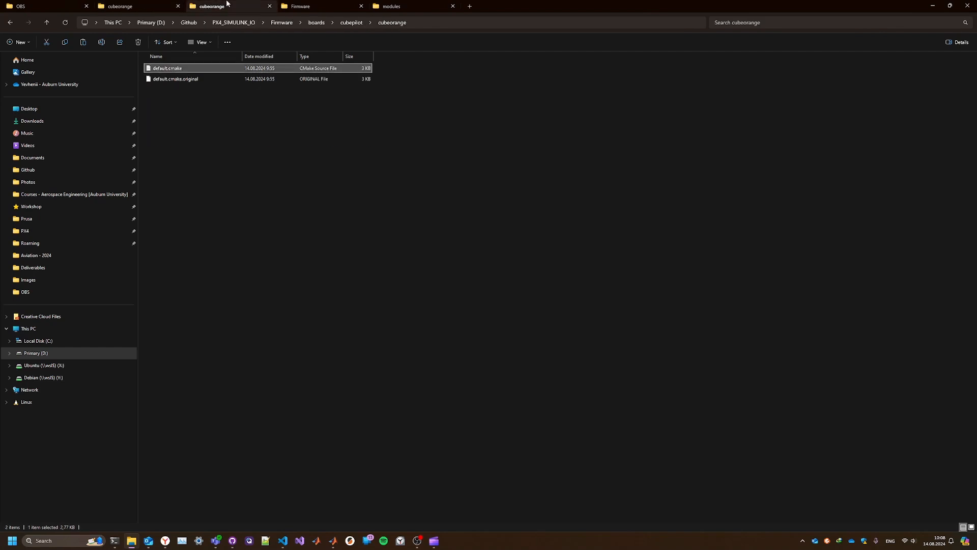
drag(156, 106, 172, 58)
click(290, 190)
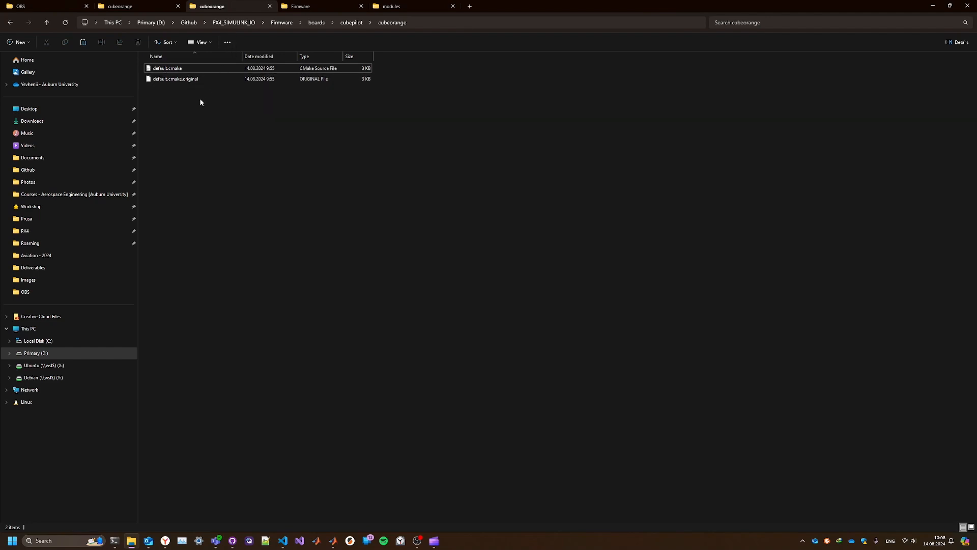
click(184, 80)
click(171, 69)
right_click(171, 68)
click(160, 79)
ctrl+click(156, 70)
right_click(155, 70)
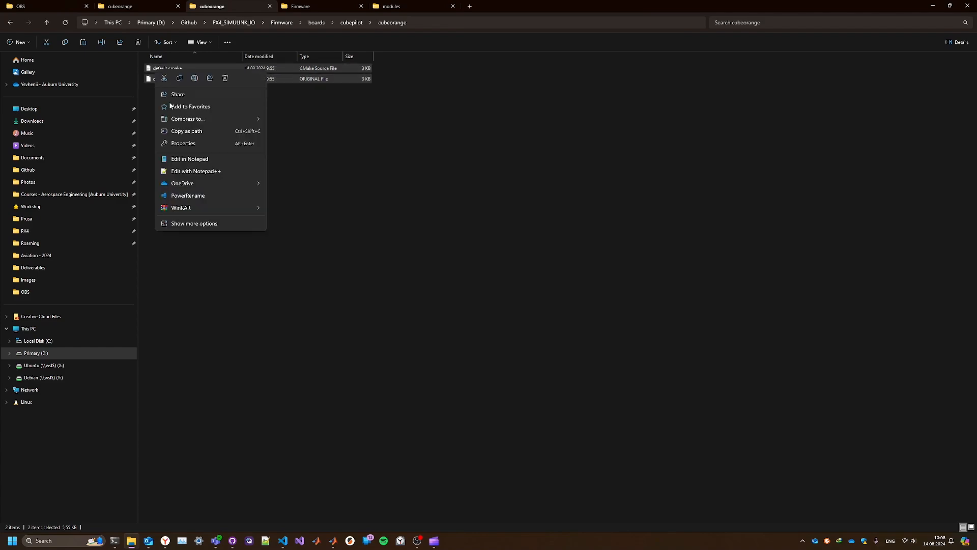
click(183, 172)
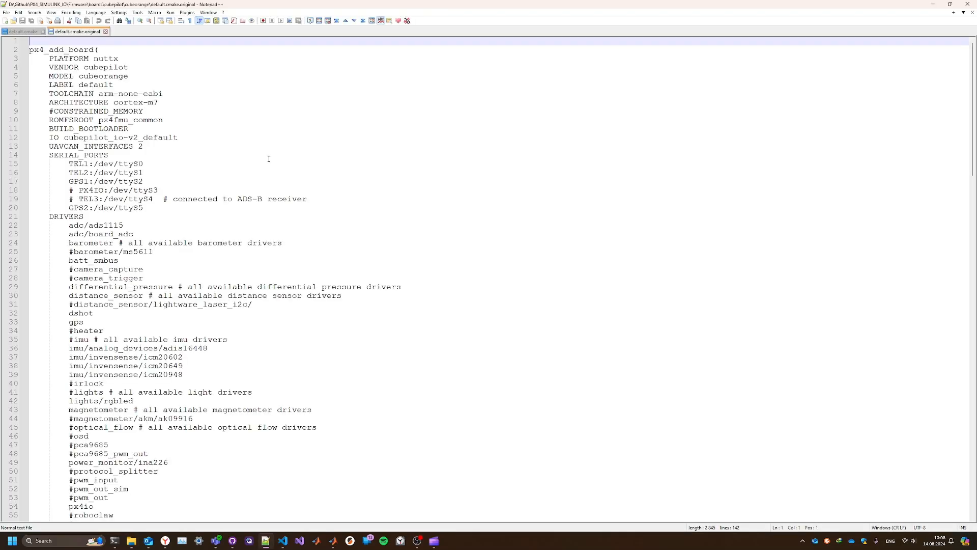
Step: Compare the driver, module and system command lists of default.cmake and default.cmake.original, and close Notepad++
click(22, 31)
click(75, 31)
click(24, 32)
click(57, 32)
click(24, 31)
click(74, 32)
scroll(101, 146, down, 18)
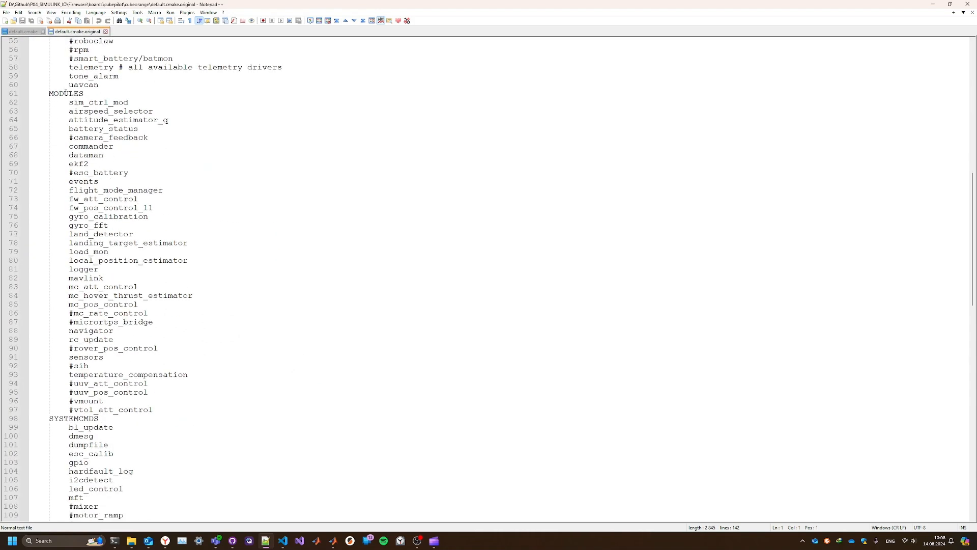
click(26, 33)
scroll(135, 170, down, 17)
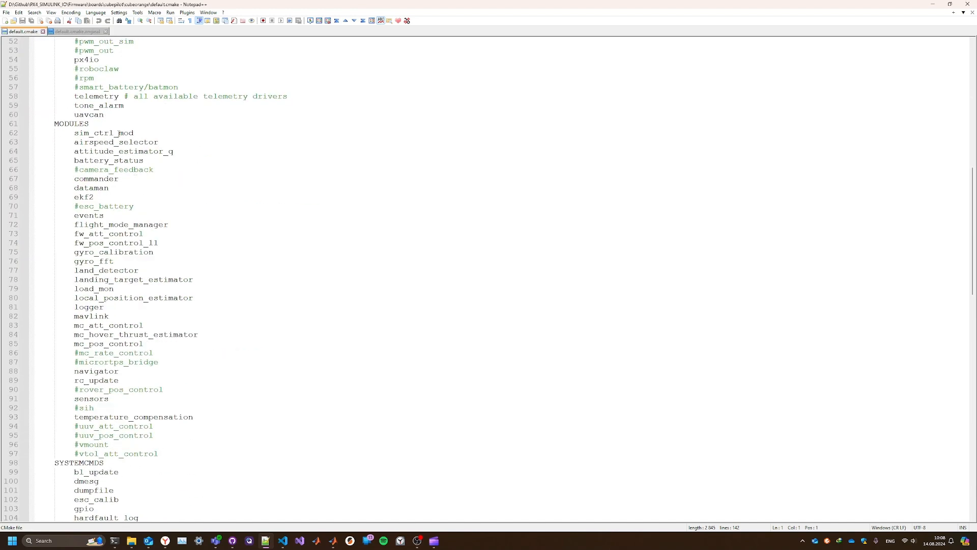
click(62, 35)
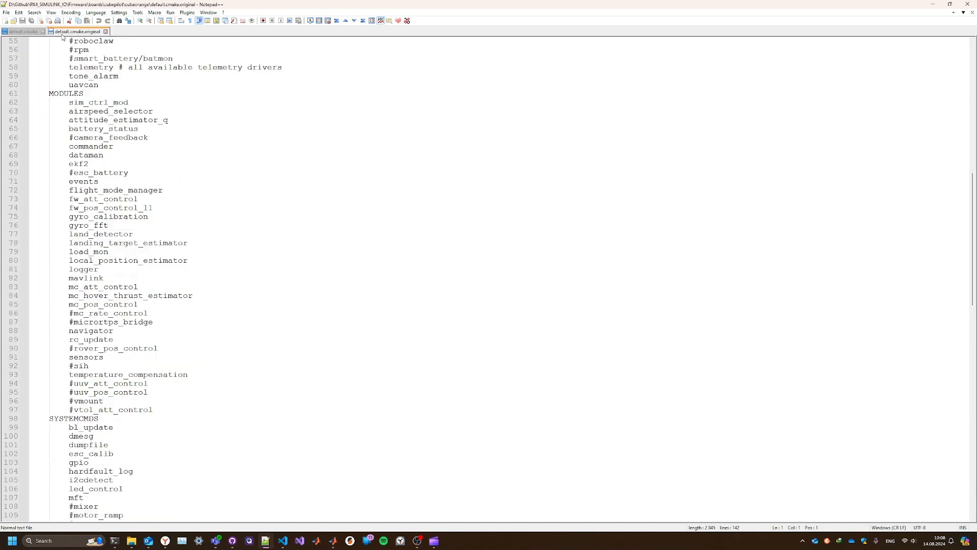
click(29, 34)
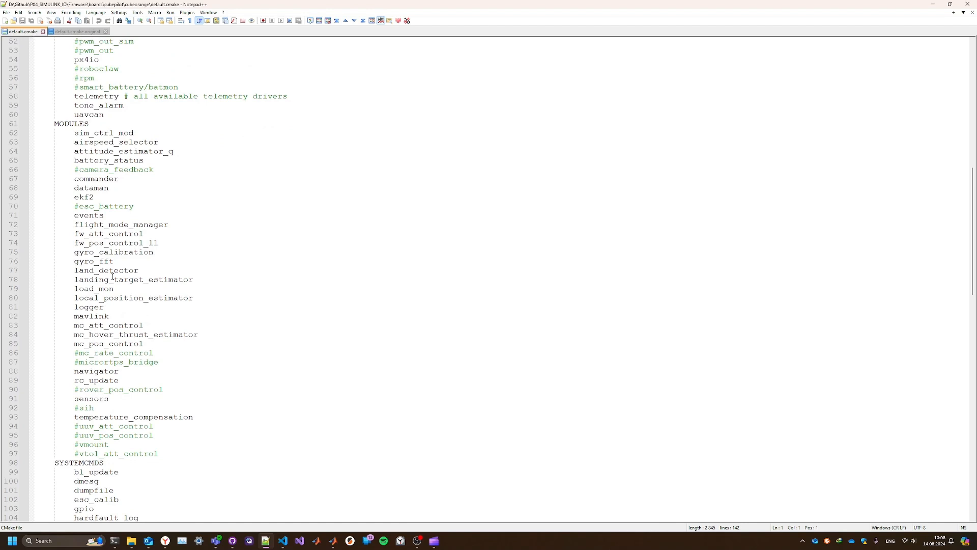
scroll(109, 277, down, 17)
scroll(128, 299, up, 20)
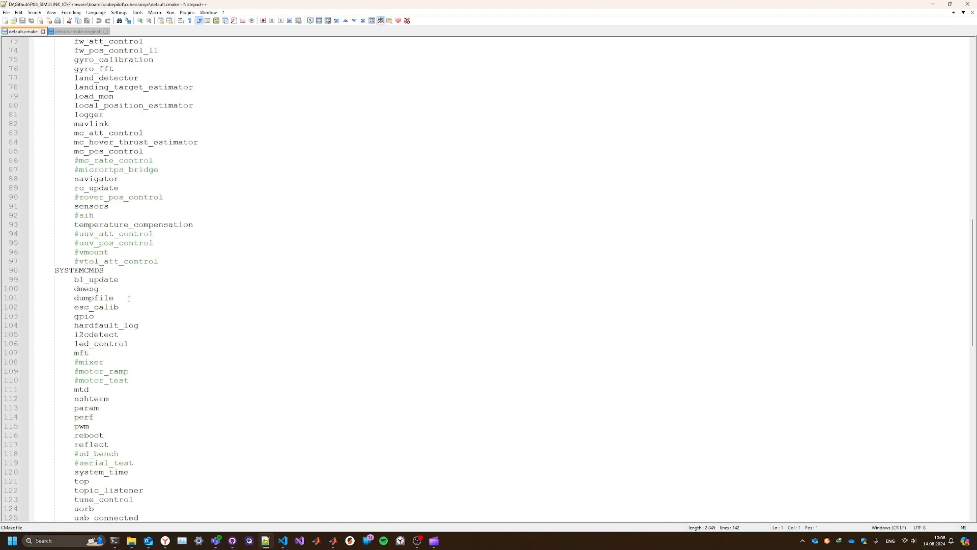
scroll(128, 299, up, 10)
click(968, 4)
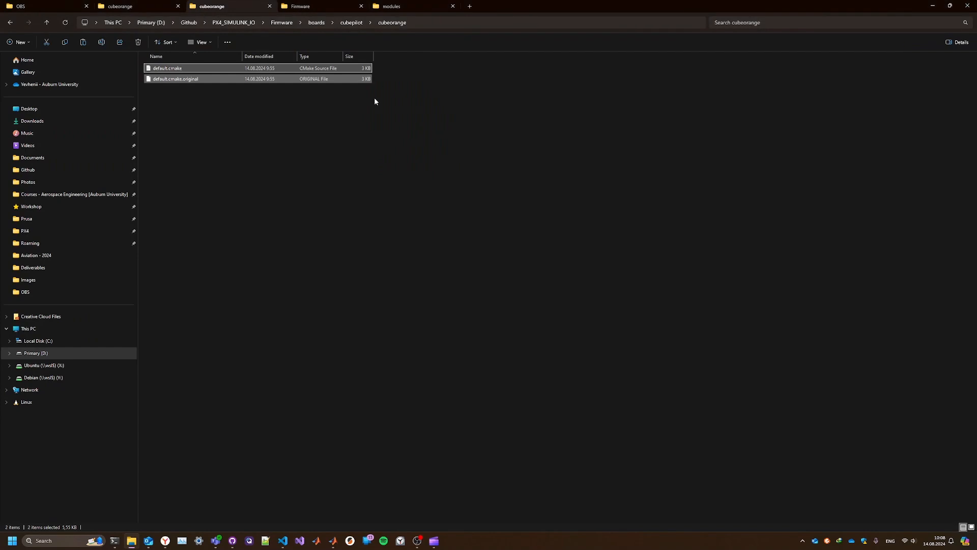
Step: Switch to MATLAB's Hardware Setup window, advance past the Build PX4 Firmware screen and finish the setup without showing examples
click(304, 5)
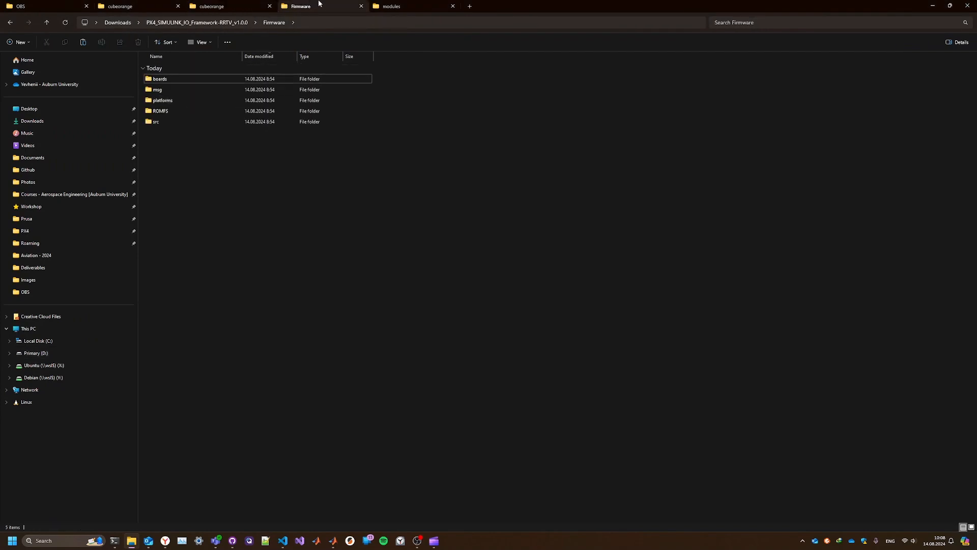
click(393, 4)
click(324, 4)
mouse_move(322, 544)
click(399, 499)
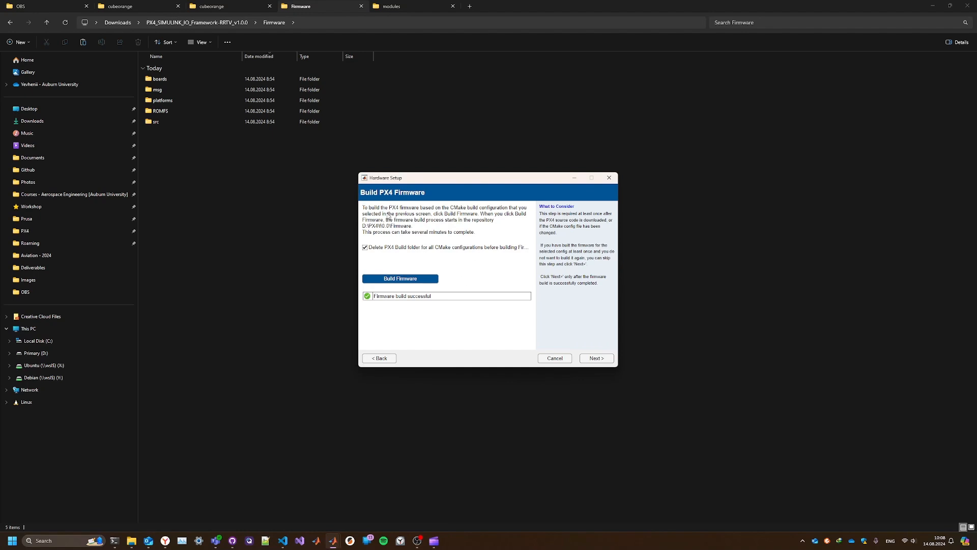
click(596, 358)
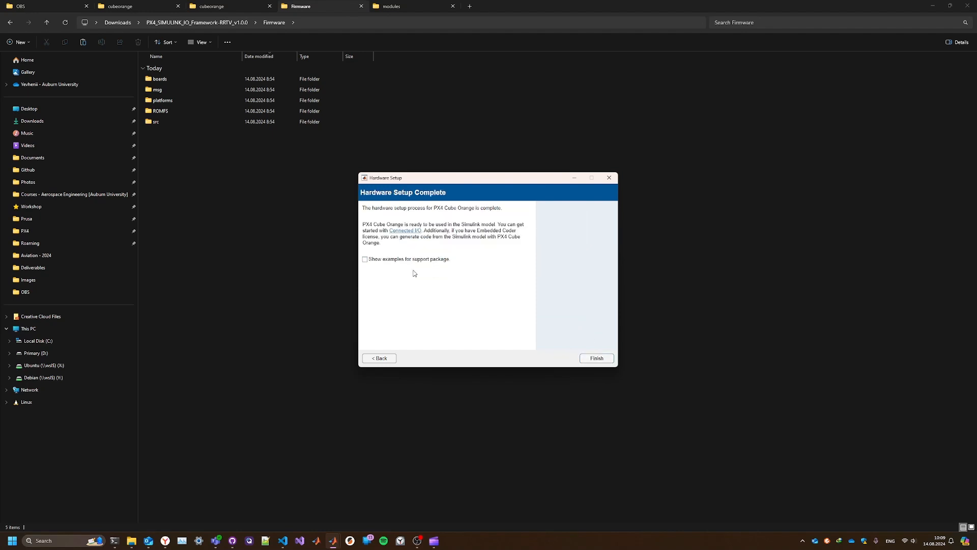
click(595, 357)
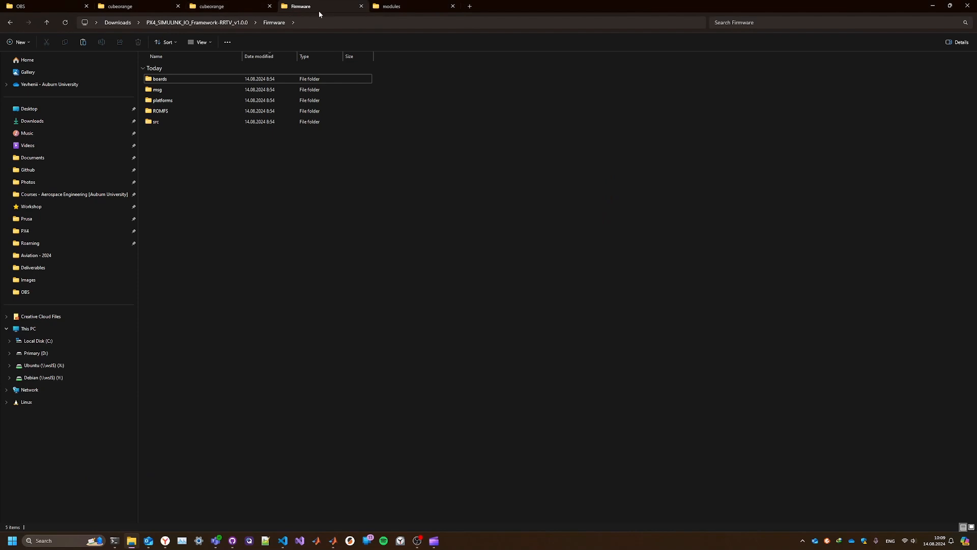
Step: Close the downloaded Firmware folder in File Explorer and show the src\modules folder of PX4-Autopilot-1
click(362, 6)
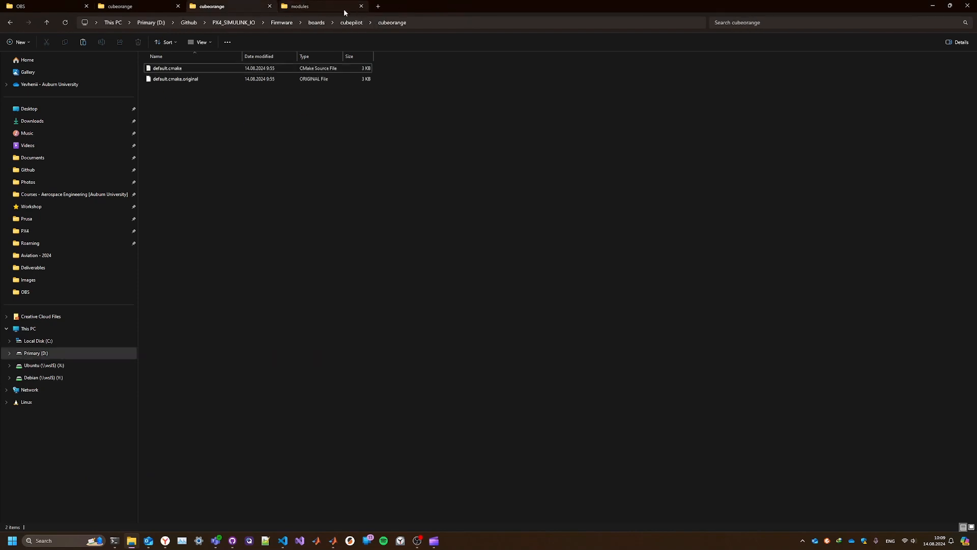
click(308, 8)
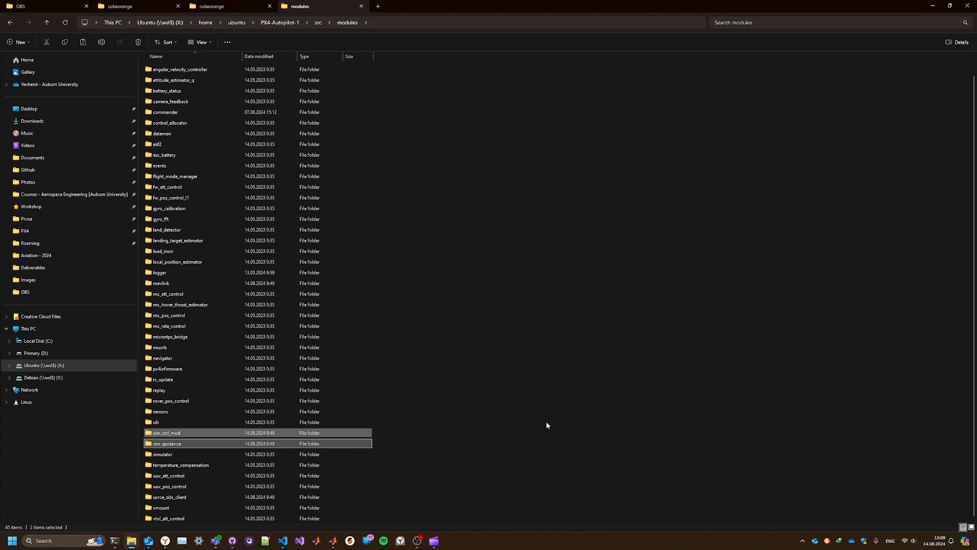
Step: Open the cubepilot_cubeorange_default folder inside the D:\PX4\f\0.0\Firmware build directory and widen the Name column to show full file names
click(587, 344)
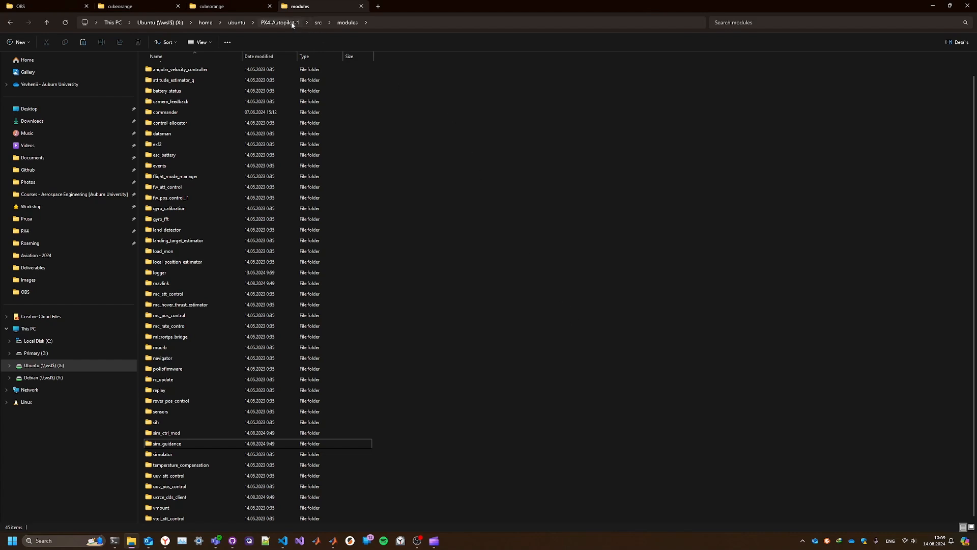
click(214, 6)
click(122, 6)
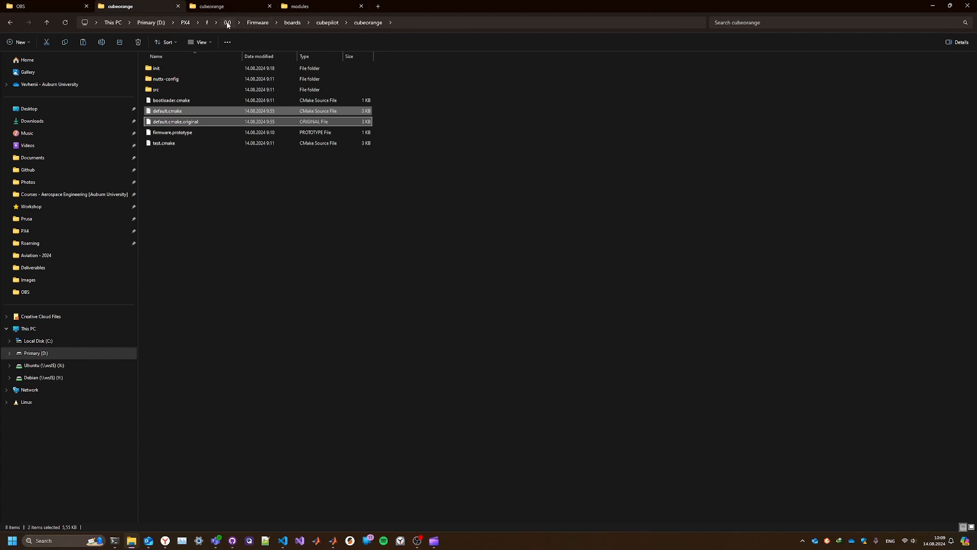
click(257, 23)
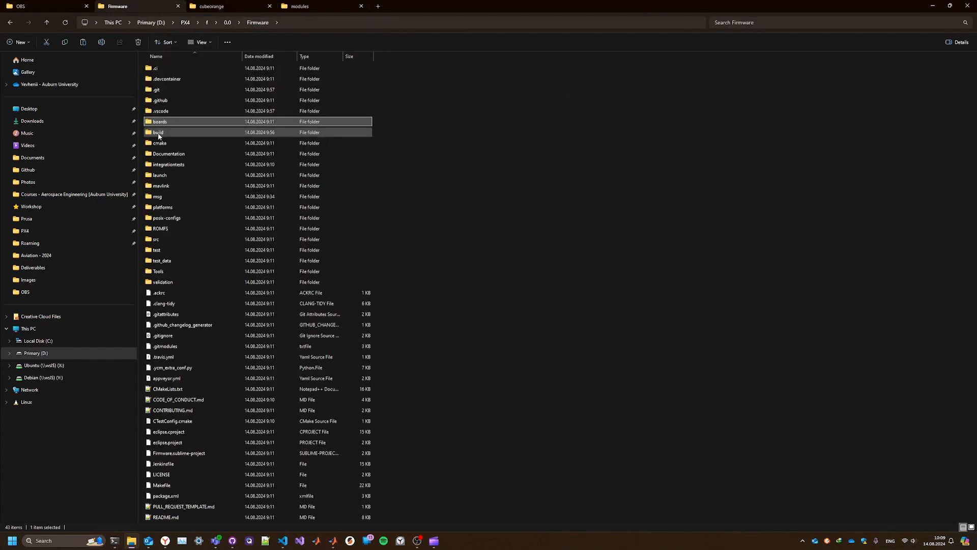
double_click(158, 132)
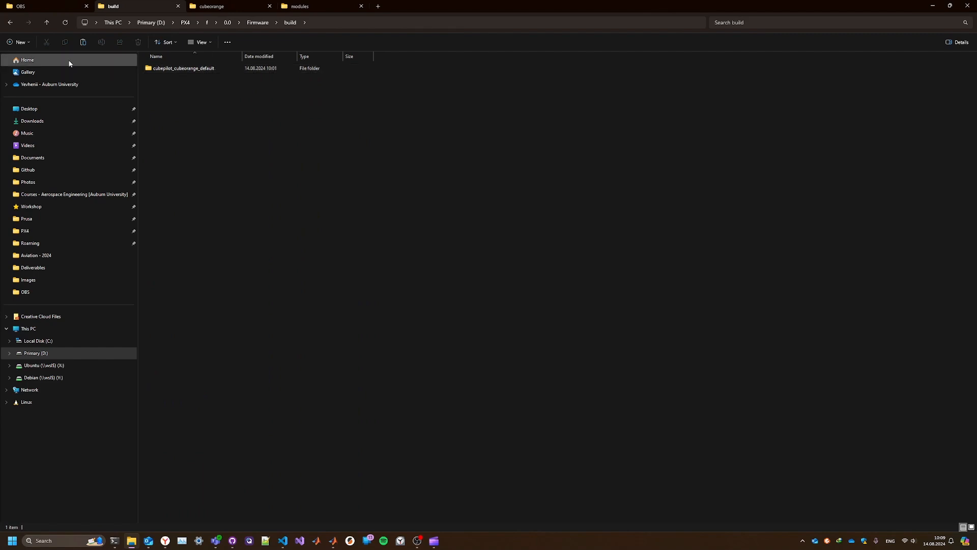
double_click(200, 70)
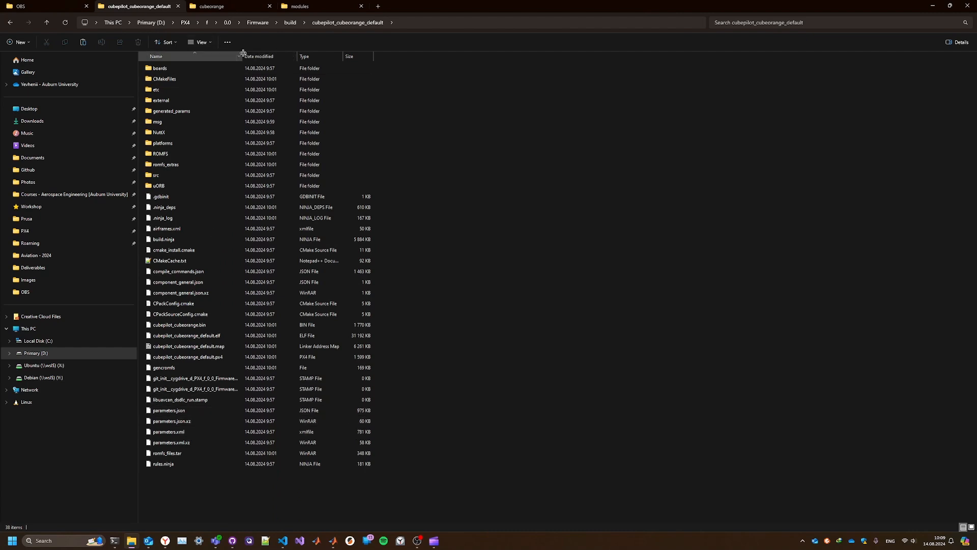
drag(243, 56, 419, 56)
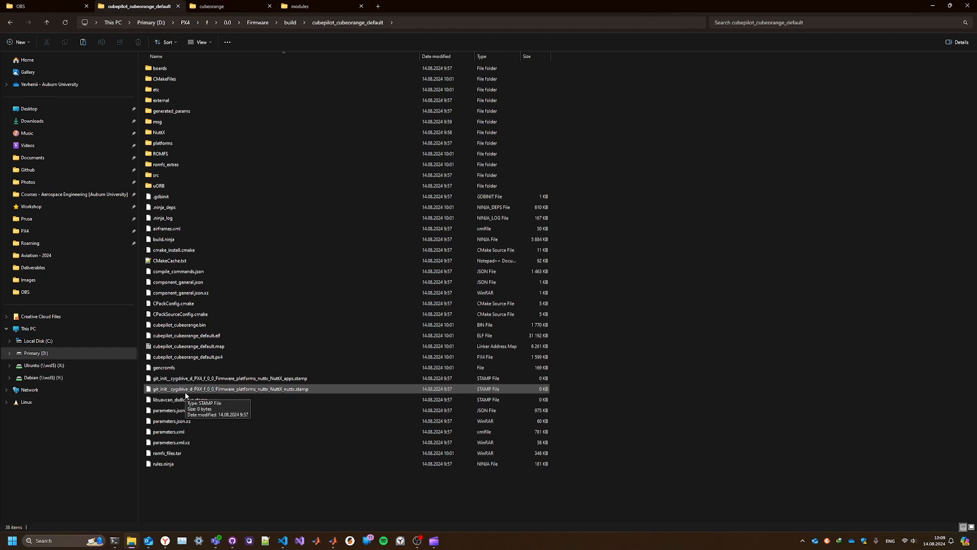
Step: Examine the compiled firmware files in the build folder, singling out cubepilot_cubeorange_default.px4 among the .elf, .map and other outputs
click(163, 359)
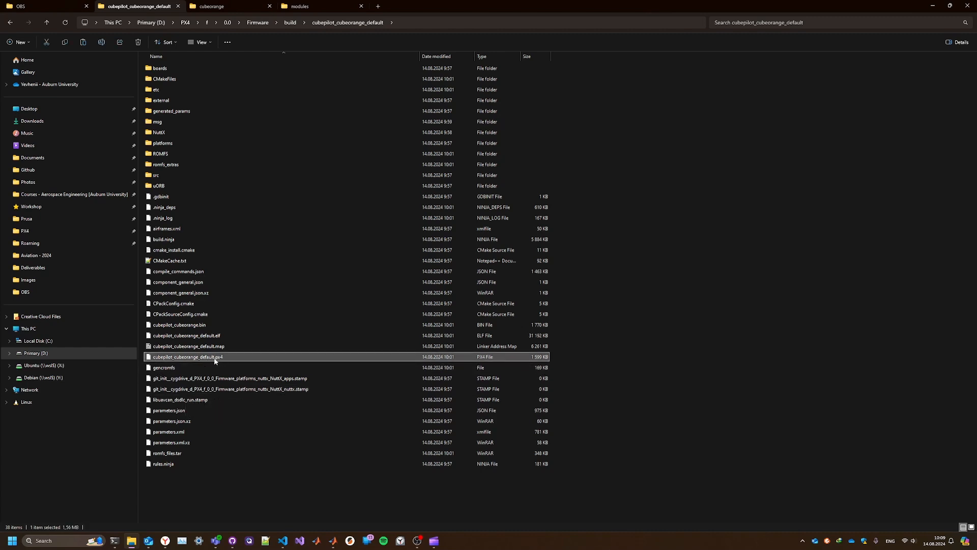
drag(577, 356, 147, 360)
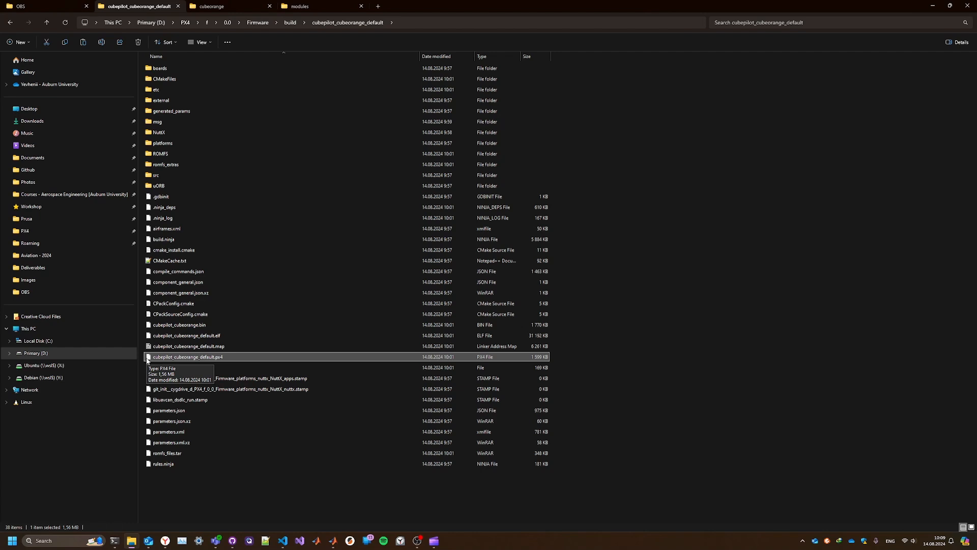
click(167, 336)
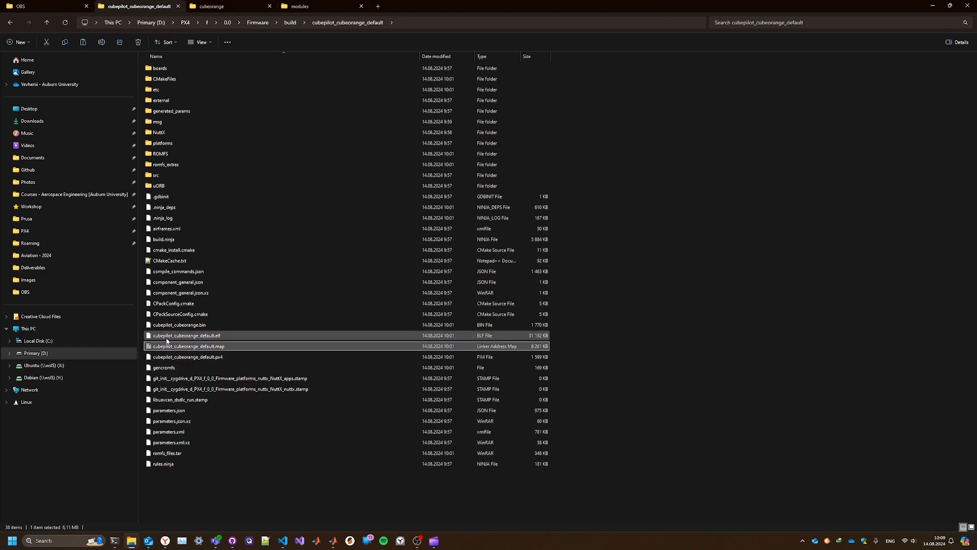
ctrl+click(167, 338)
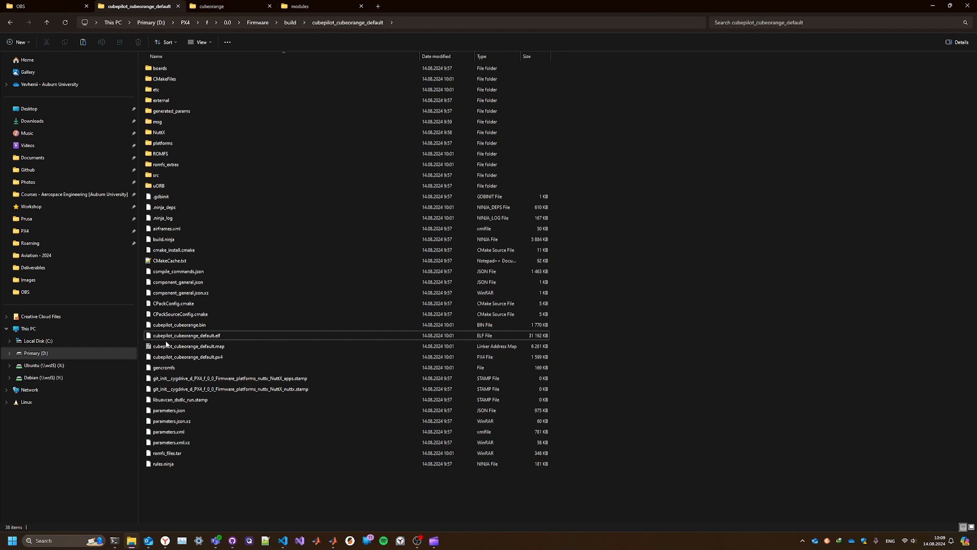
click(157, 359)
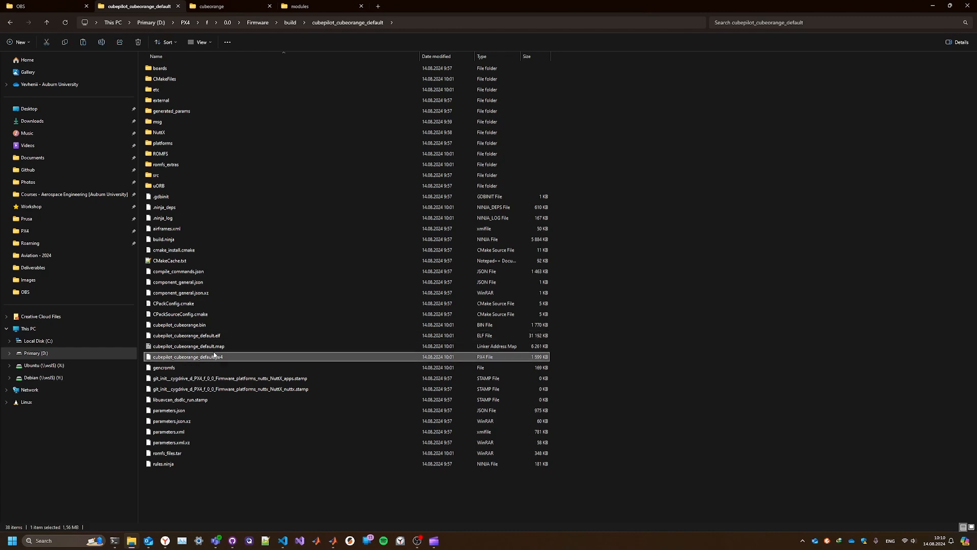
drag(219, 511, 190, 68)
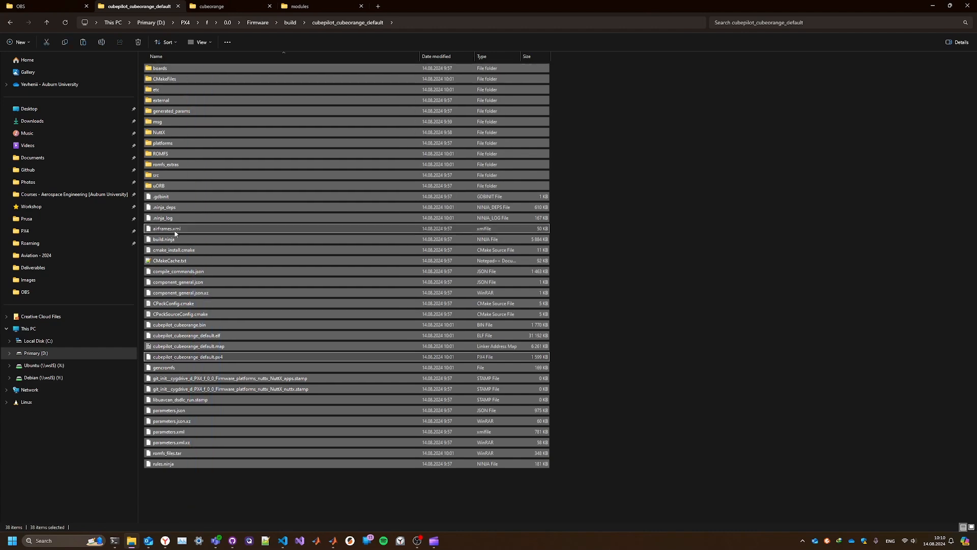
click(155, 357)
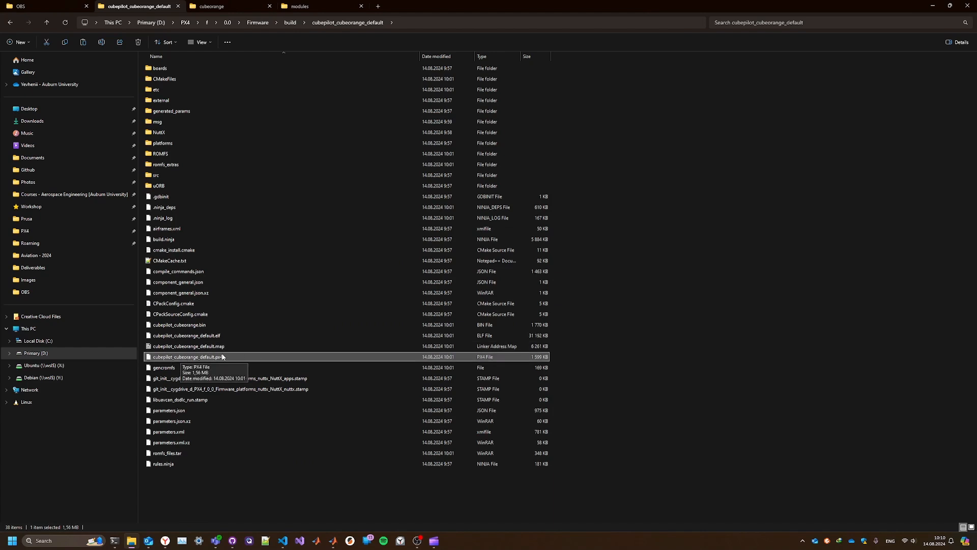
click(737, 399)
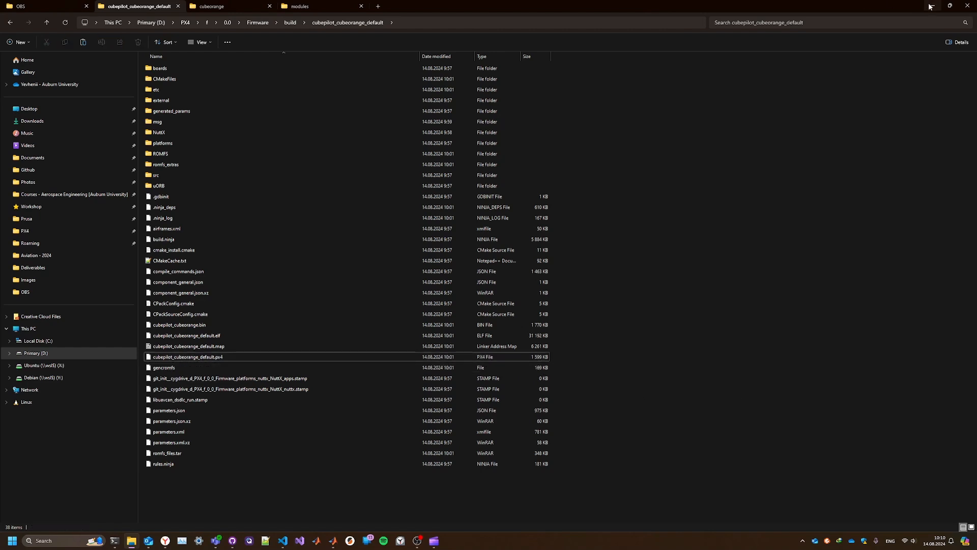
Step: Switch to the web browser and read the Integration with Simulink section of the PX4_SIMULINK_IO_Framework README on GitHub
click(232, 541)
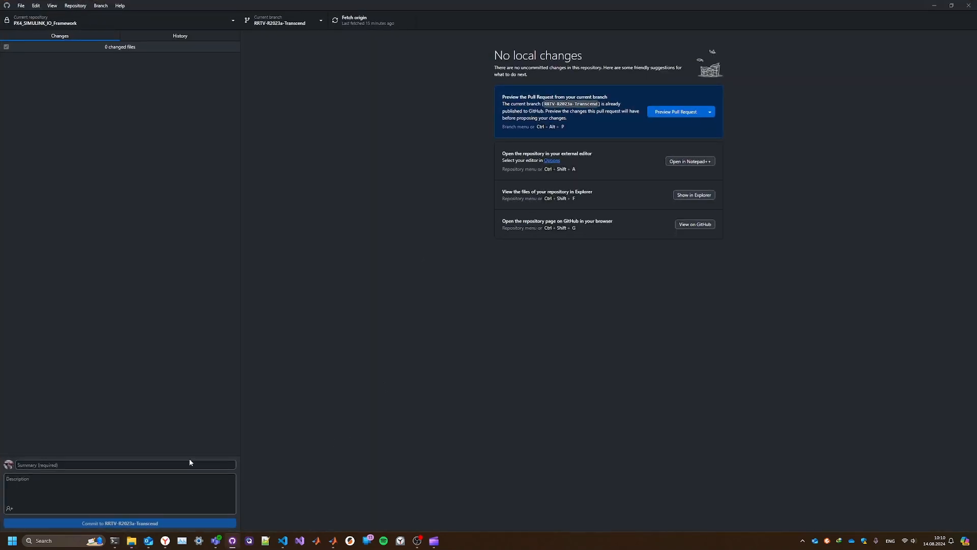
click(233, 540)
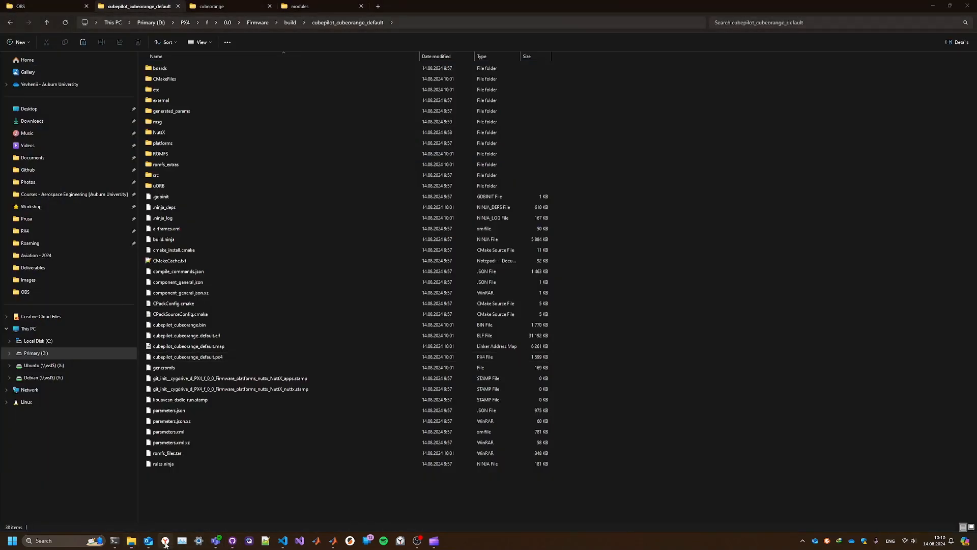
click(166, 541)
scroll(347, 415, down, 10)
scroll(327, 381, down, 4)
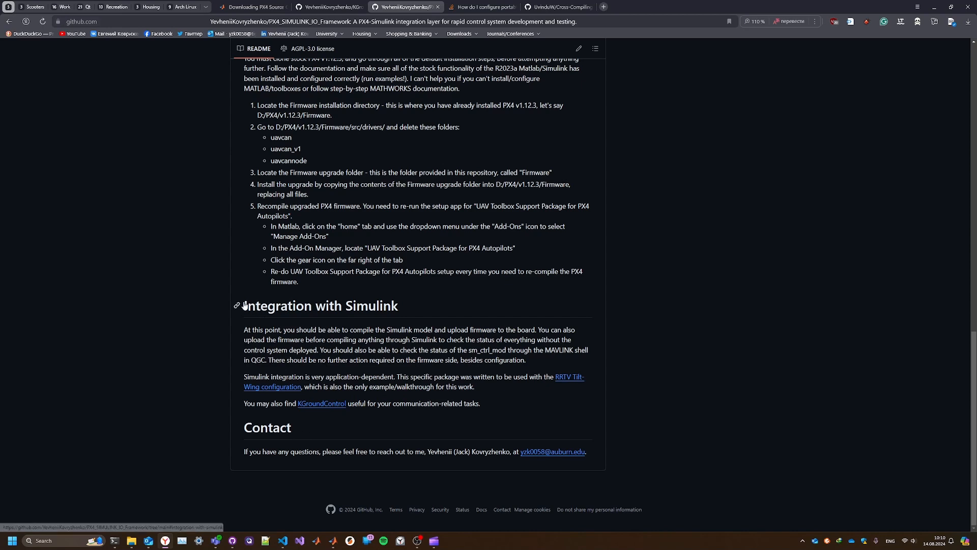
drag(238, 305, 270, 290)
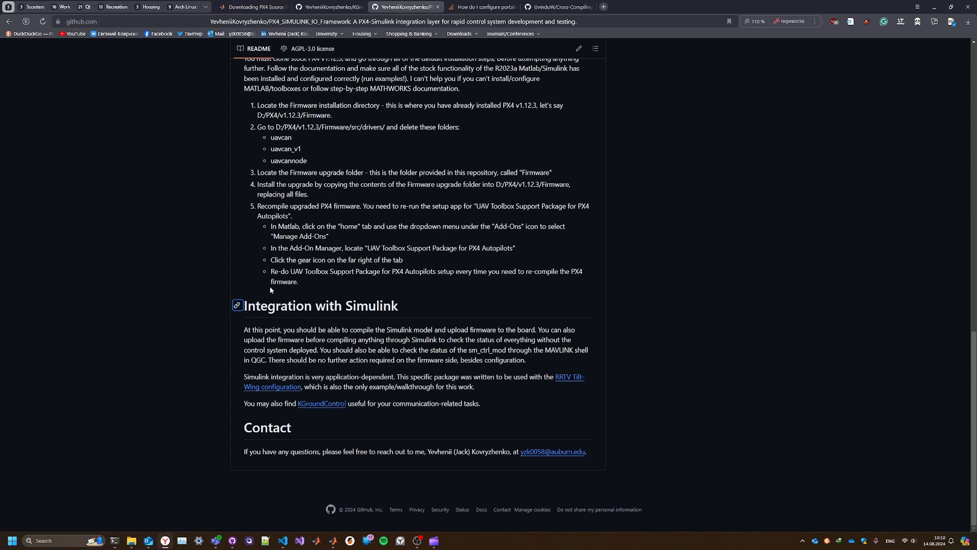